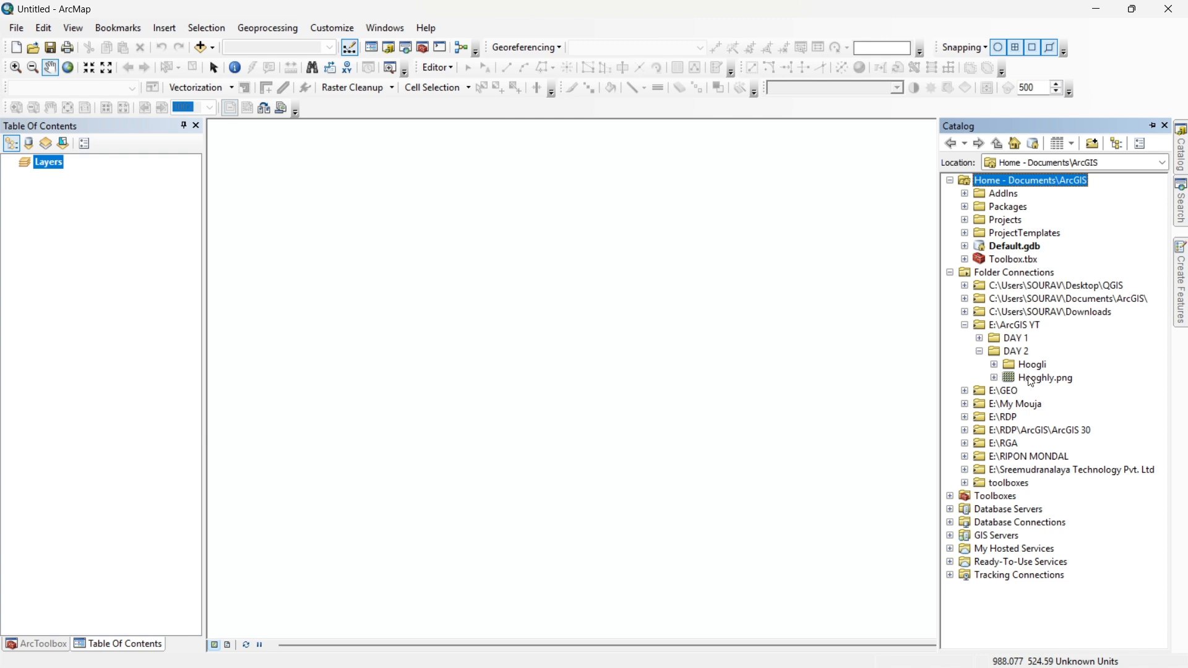
# Step: Add the Hooghly.png raster from the DAY 2 folder to the map and dismiss the spatial reference warning
pyautogui.moveTo(1030, 381); pyautogui.dragTo(776, 384)
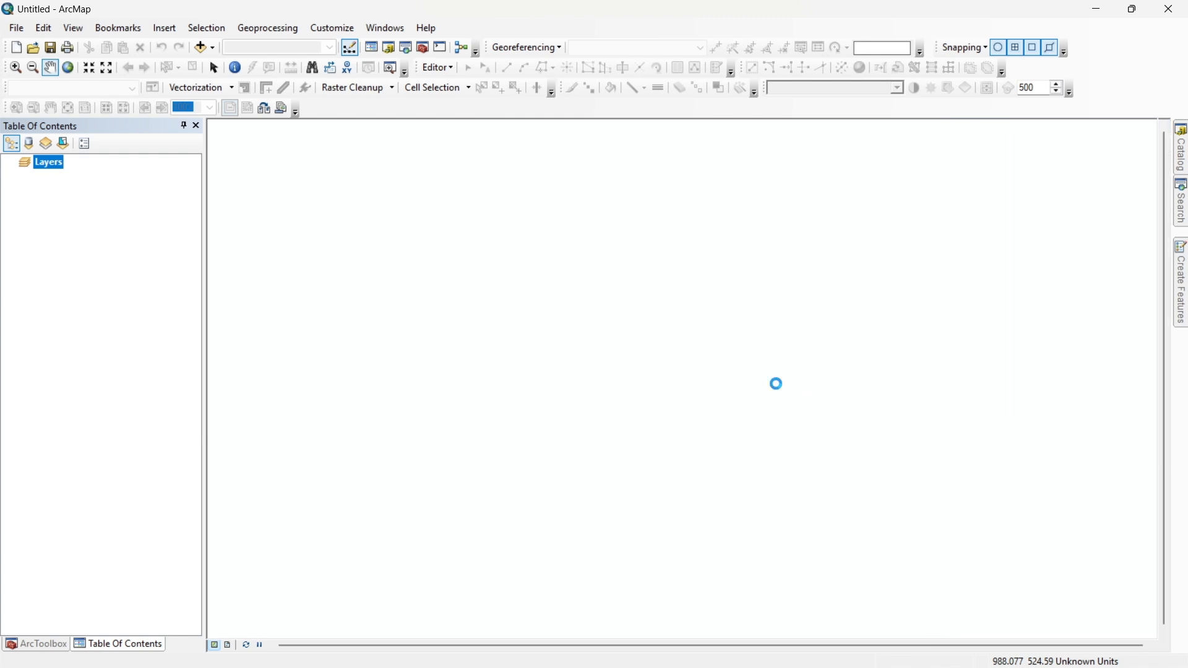
pyautogui.click(604, 317)
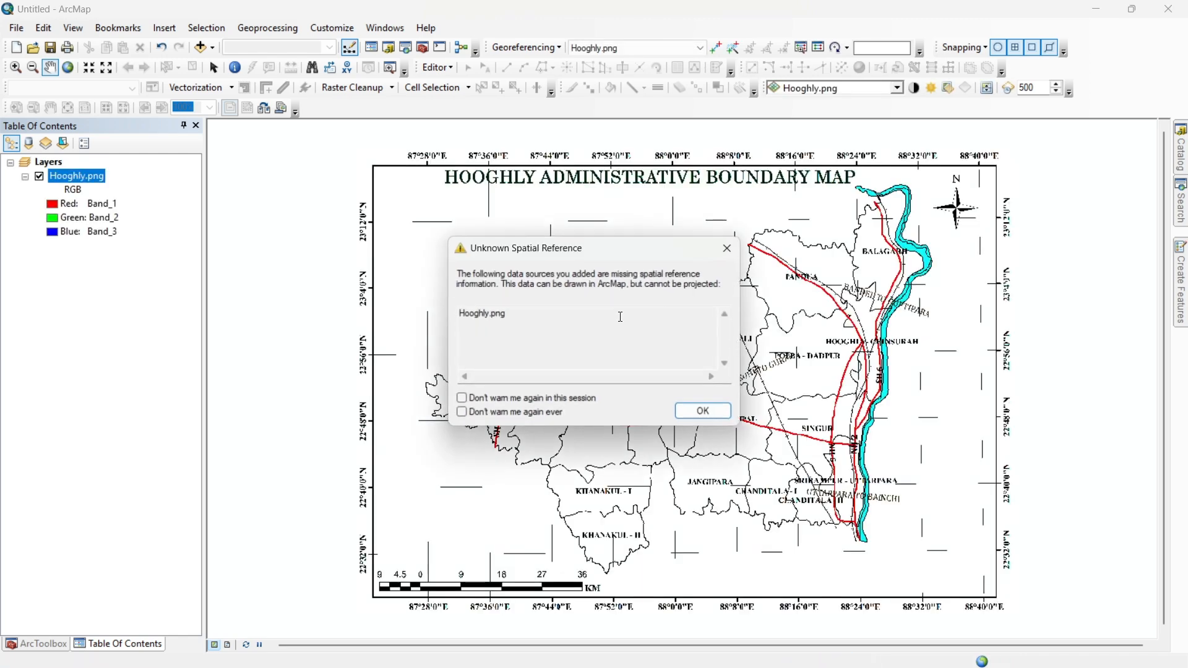
pyautogui.click(692, 423)
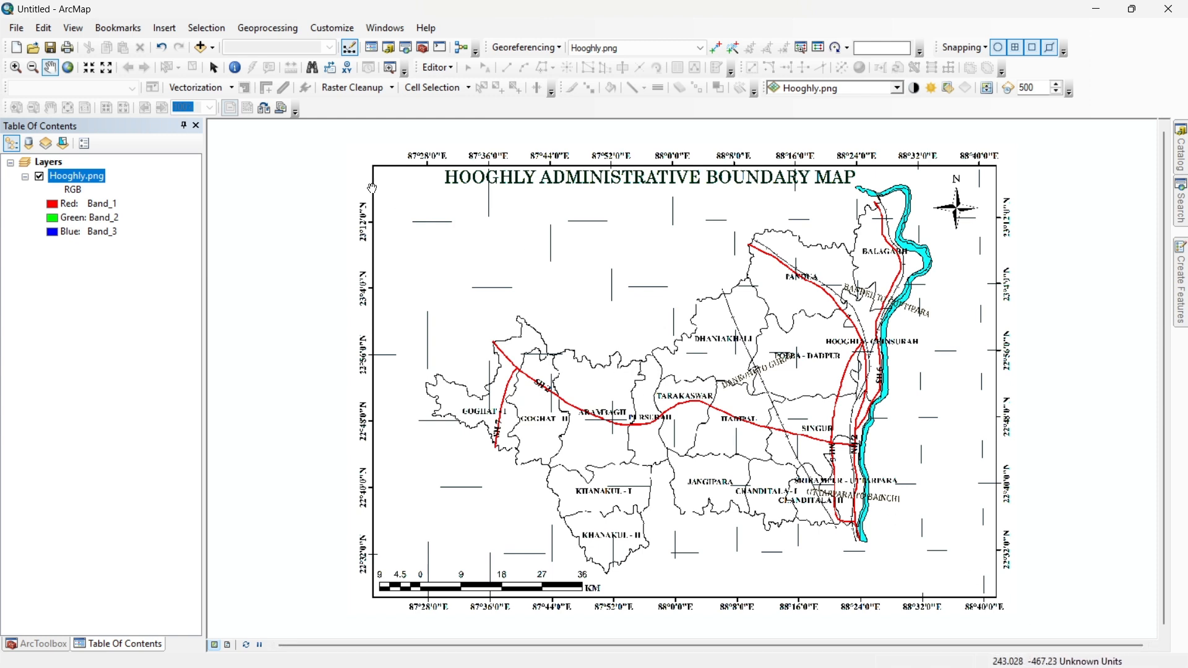
# Step: Place the first georeferencing control point on the grid intersection of 87°28'0"E and 23°12'0"N
pyautogui.scroll(-2, 416, 217)
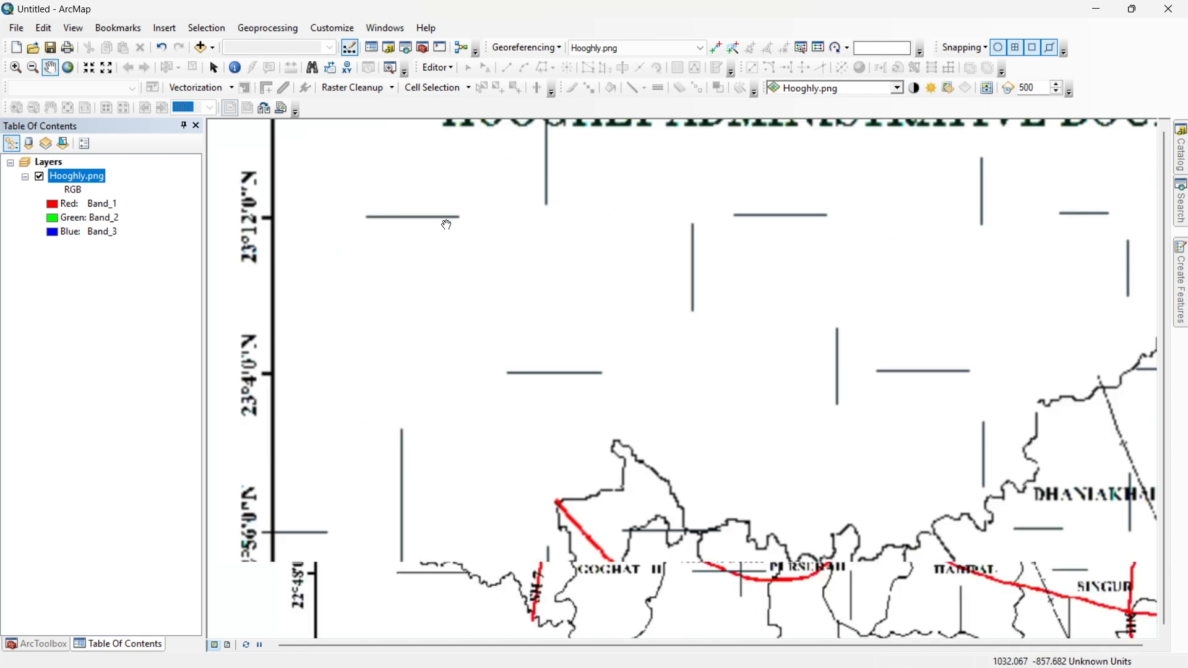
pyautogui.moveTo(419, 191); pyautogui.dragTo(567, 379)
pyautogui.scroll(-3, 424, 291)
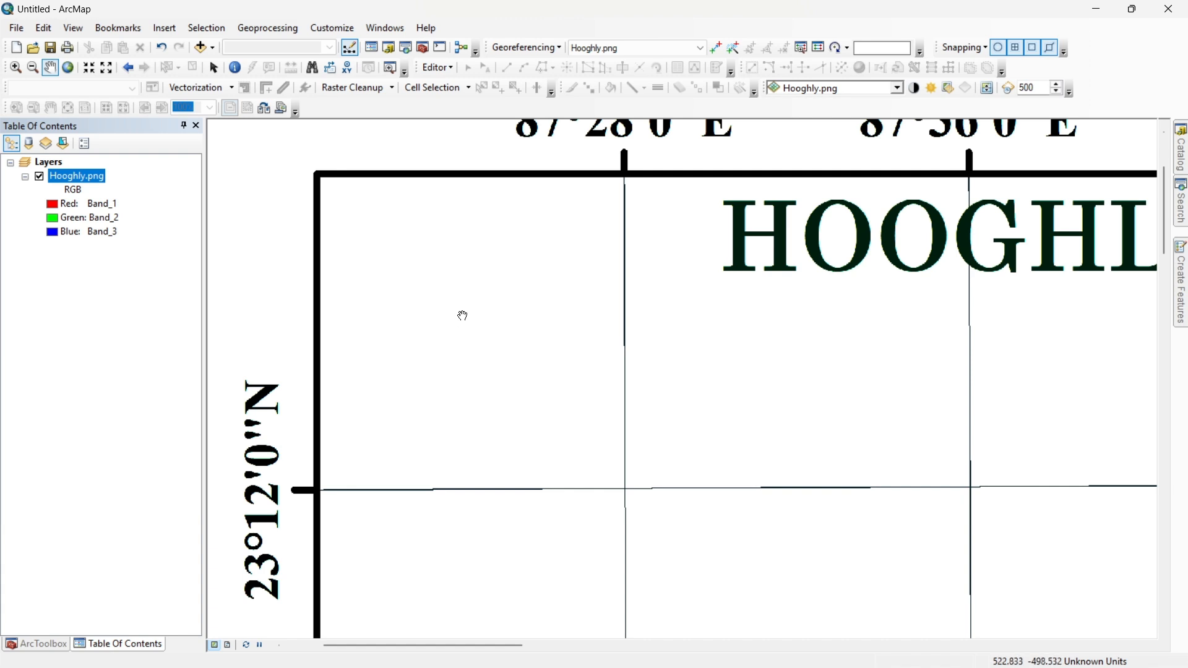
pyautogui.moveTo(493, 331); pyautogui.dragTo(440, 353)
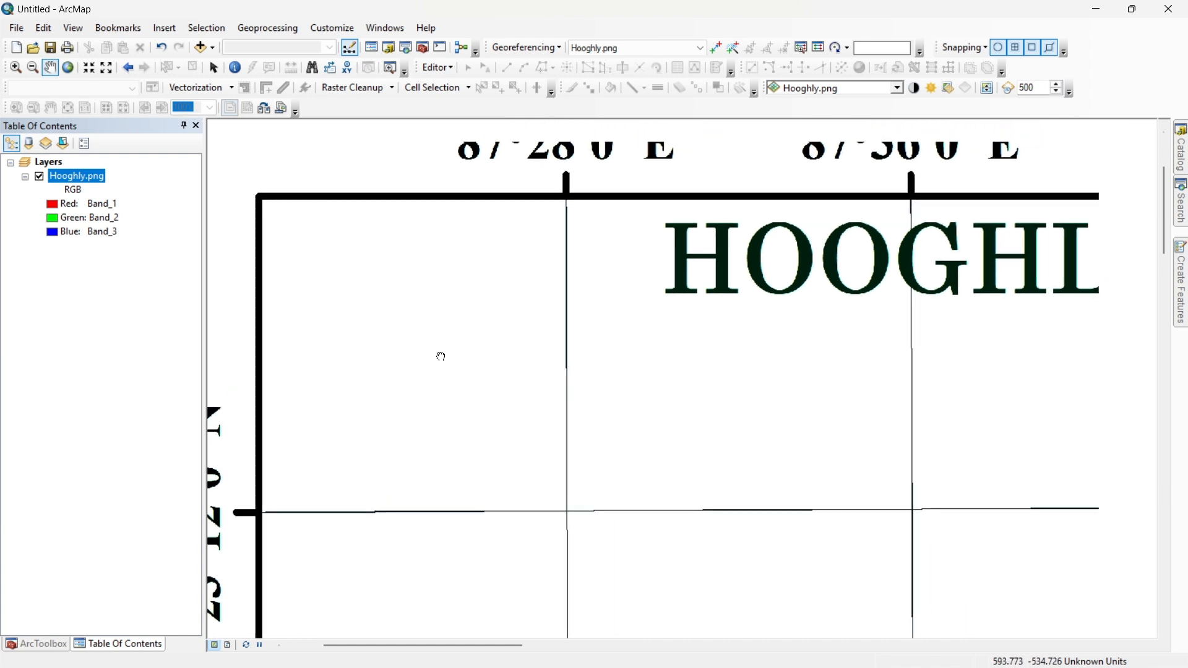
pyautogui.click(716, 49)
pyautogui.scroll(-4, 559, 523)
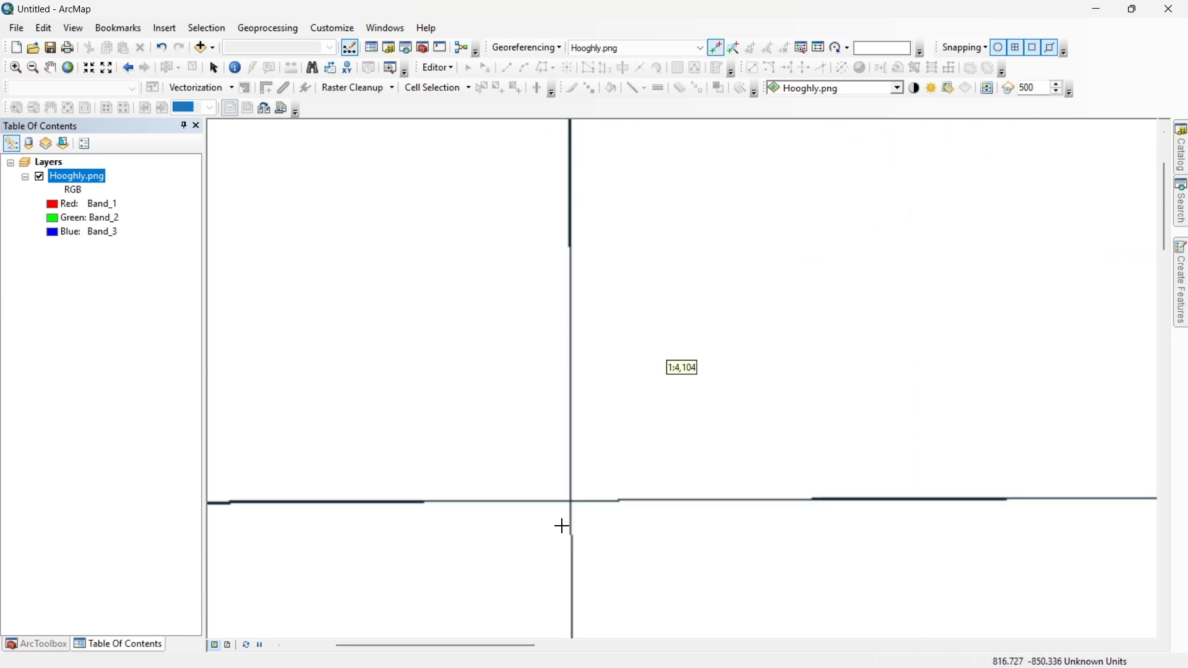
pyautogui.scroll(-1, 564, 525)
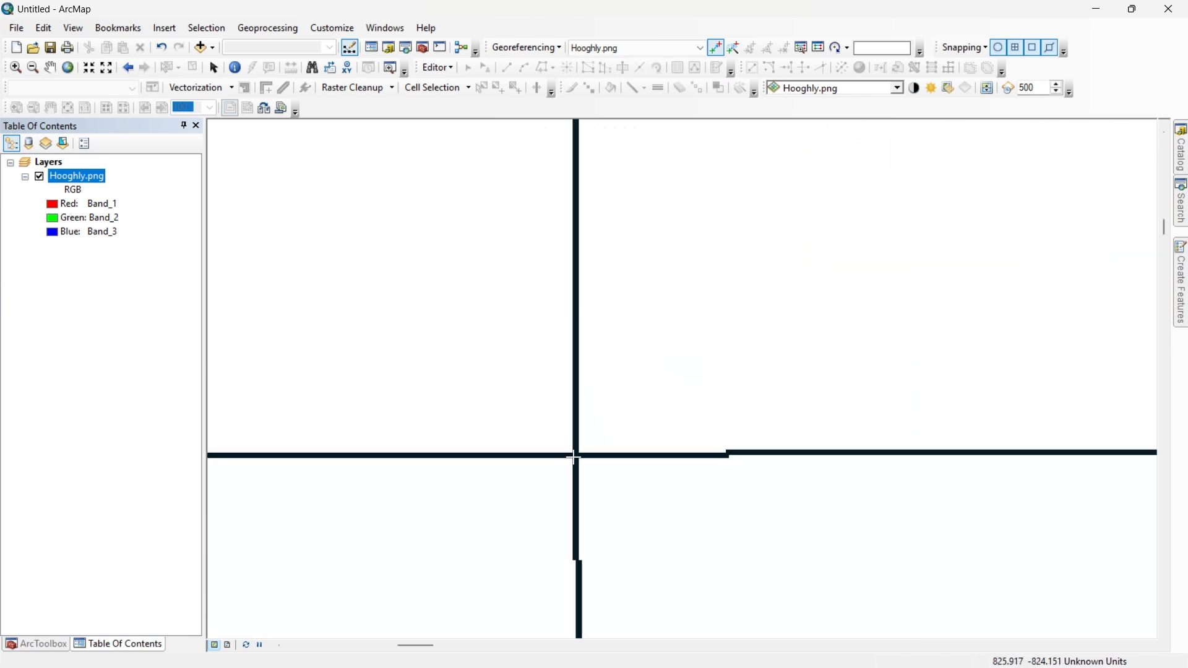
pyautogui.scroll(2, 575, 457)
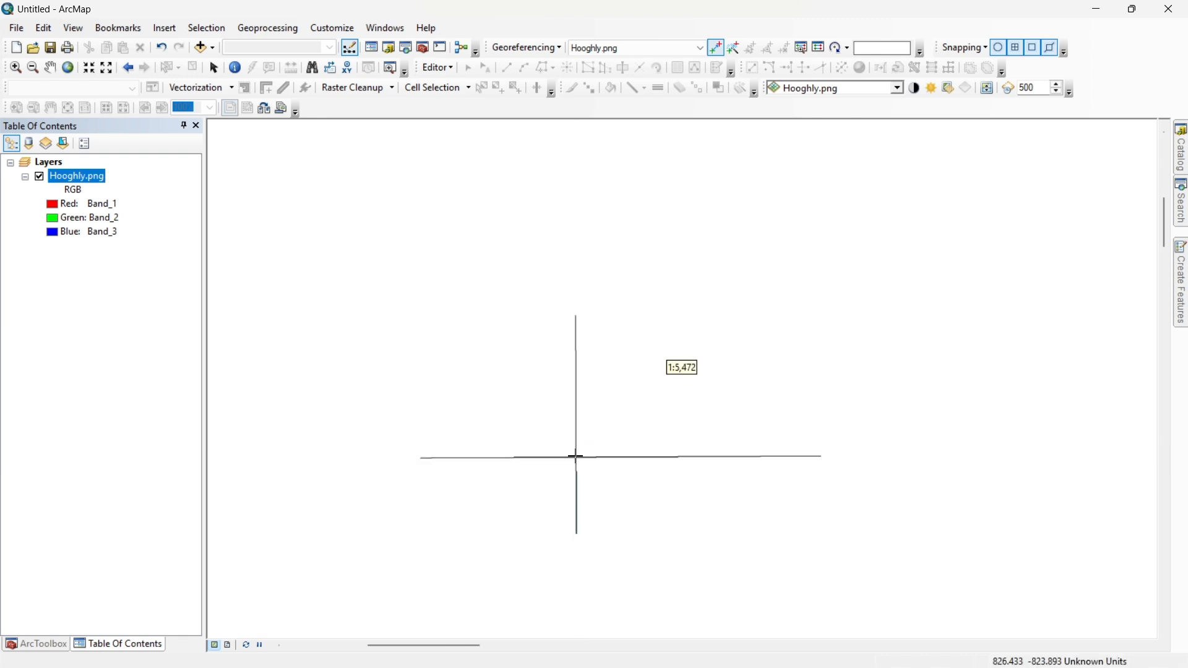
pyautogui.click(576, 456)
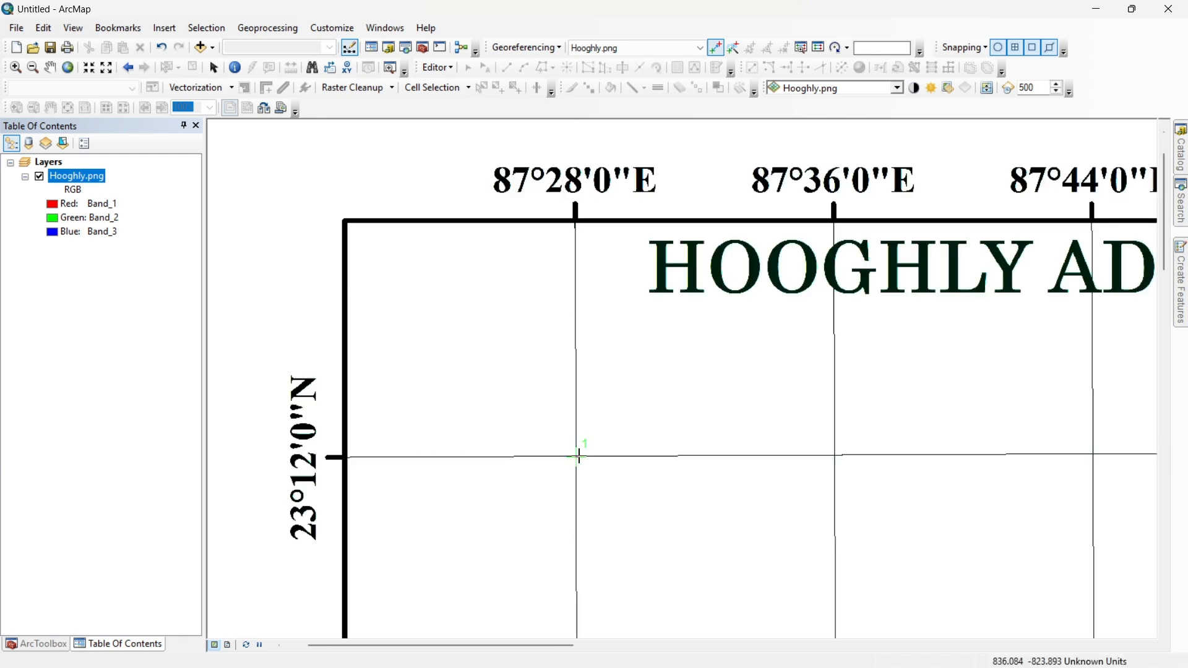
# Step: Open X and Y coordinate entry for the first control point and enter 87 as the X degrees
pyautogui.rightClick(577, 456)
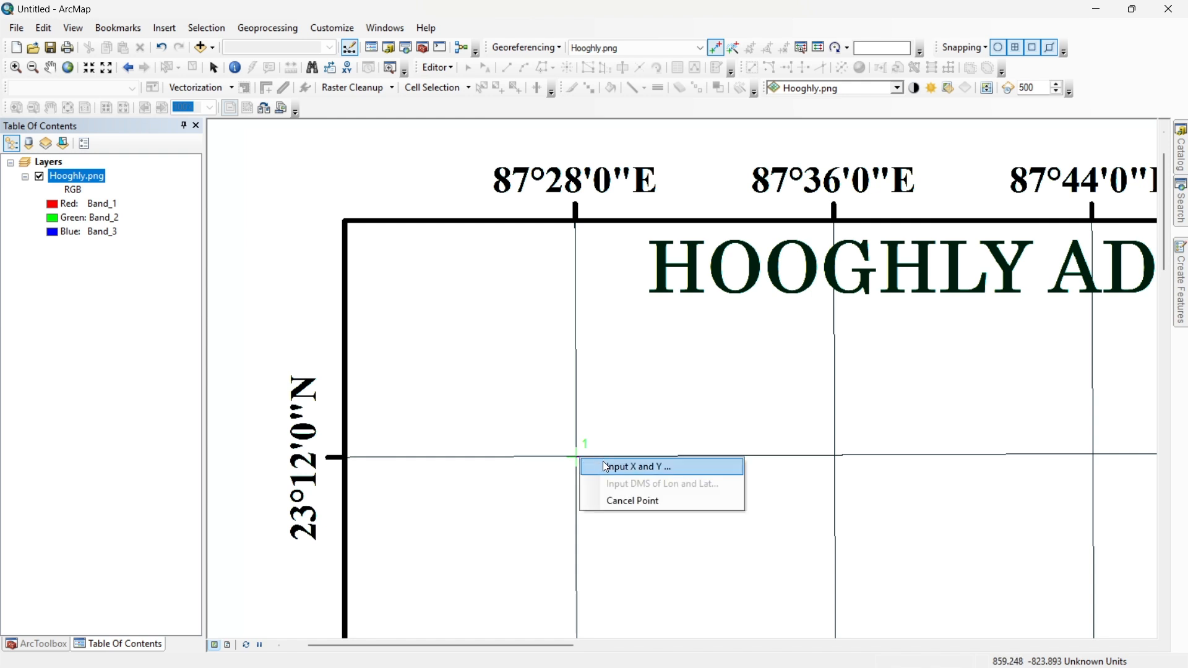
pyautogui.click(603, 461)
pyautogui.moveTo(609, 296); pyautogui.dragTo(577, 389)
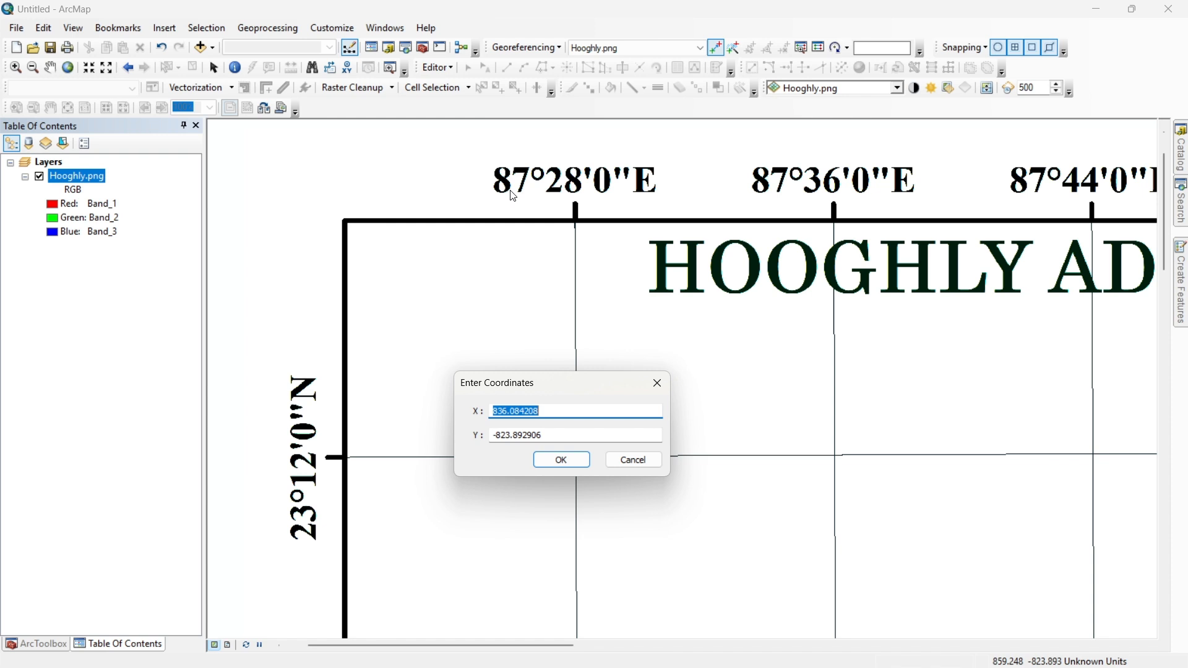
pyautogui.write('87')
# Step: Switch to Calculator and divide 28 by 60 to convert the longitude minutes to decimal degrees
pyautogui.press('XF86Calculator')
pyautogui.moveTo(560, 172); pyautogui.dragTo(884, 226)
pyautogui.click(886, 552)
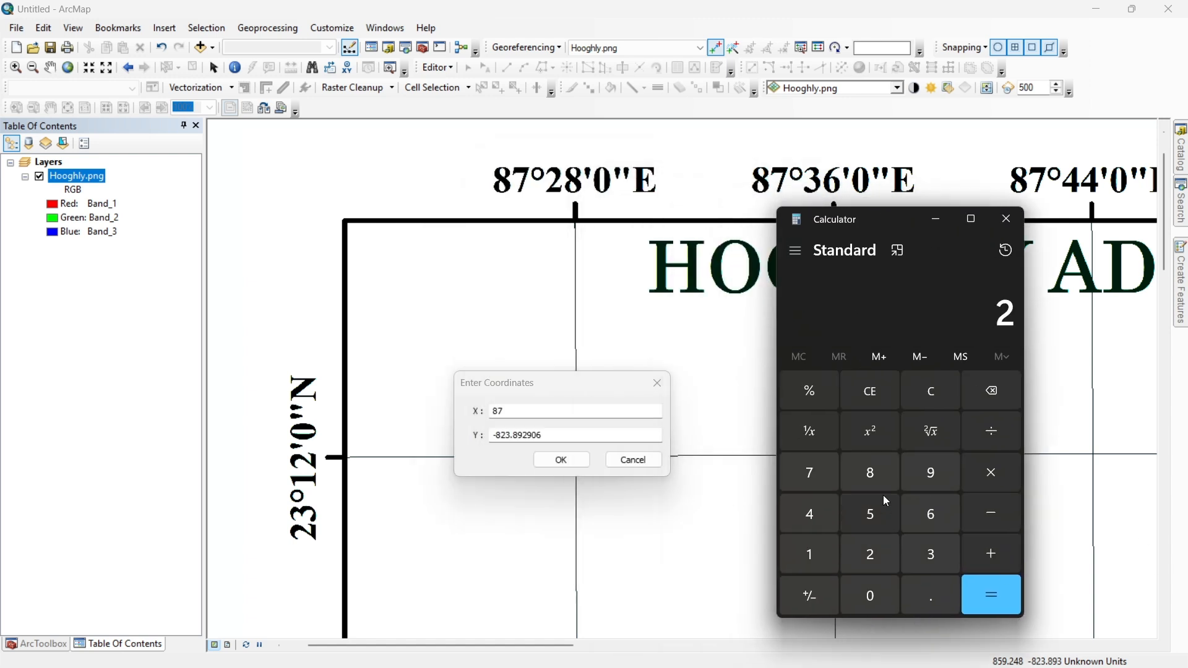
pyautogui.click(878, 480)
pyautogui.click(989, 431)
pyautogui.click(949, 507)
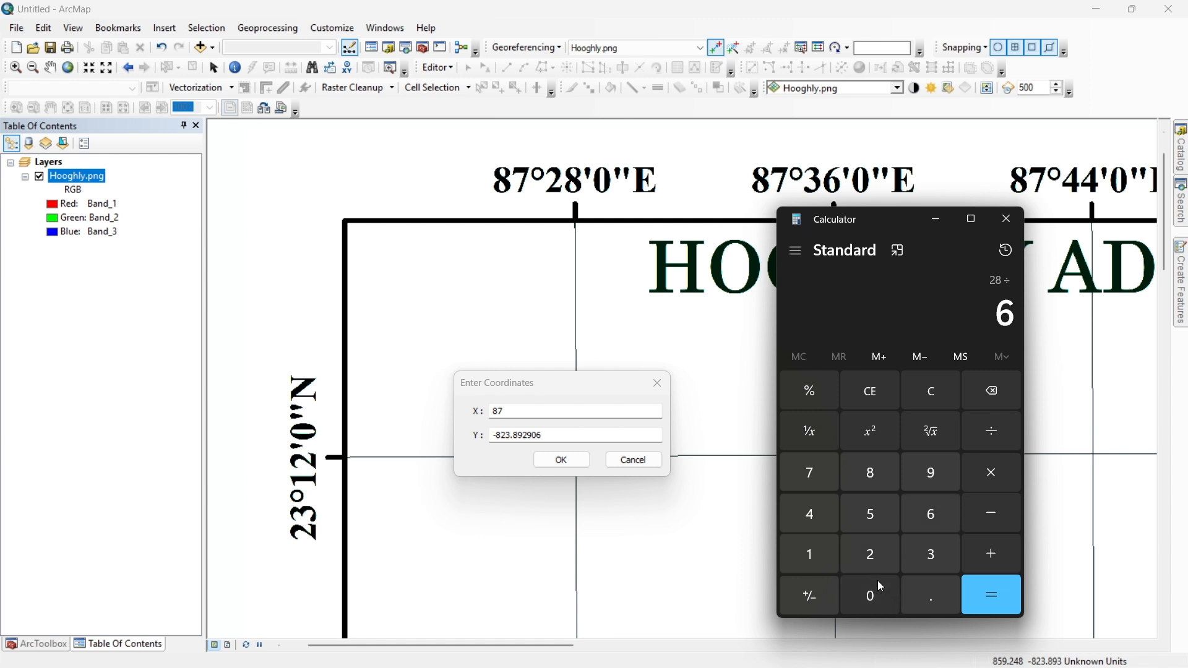
pyautogui.click(875, 584)
pyautogui.click(997, 596)
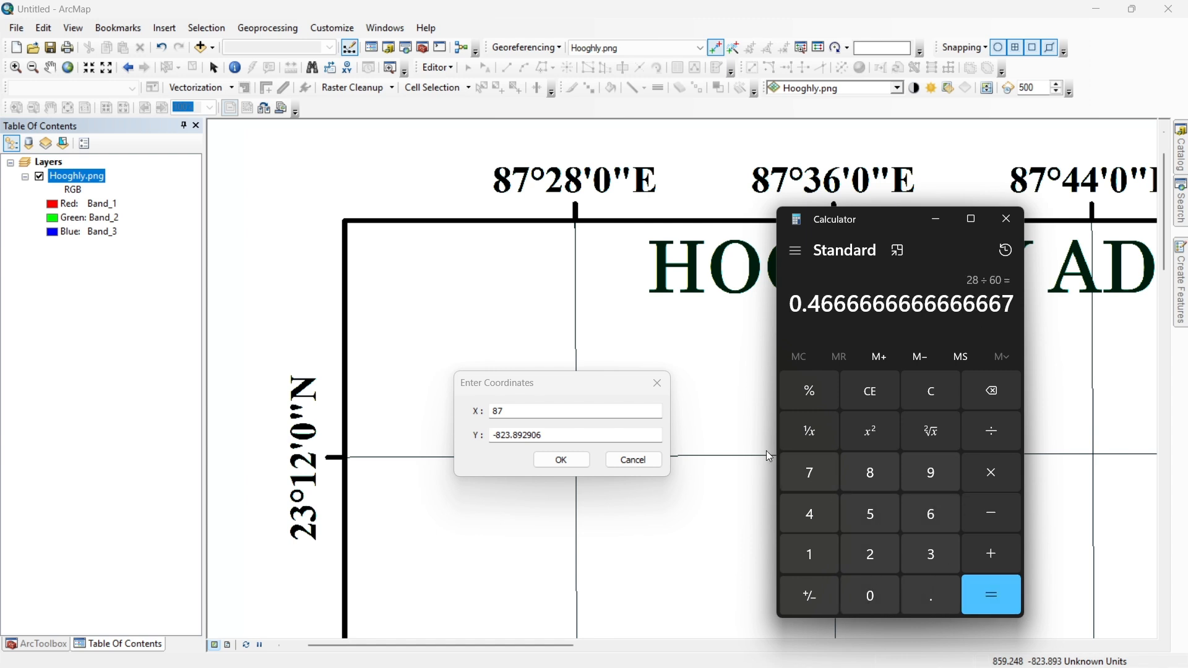
# Step: Copy the decimal digits of the quotient and complete the first control point's X coordinate as 87.4667
pyautogui.moveTo(807, 306); pyautogui.dragTo(856, 307)
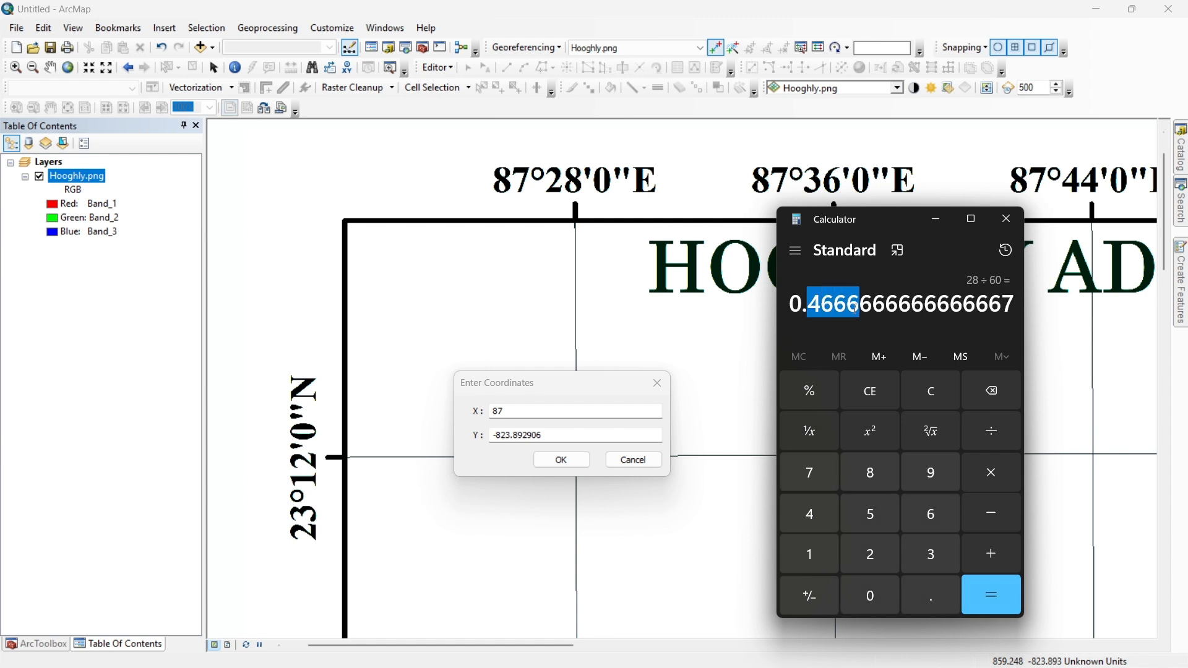
pyautogui.hotkey('ctrl', 'c')
pyautogui.click(567, 413)
pyautogui.hotkey('ctrl', 'v')
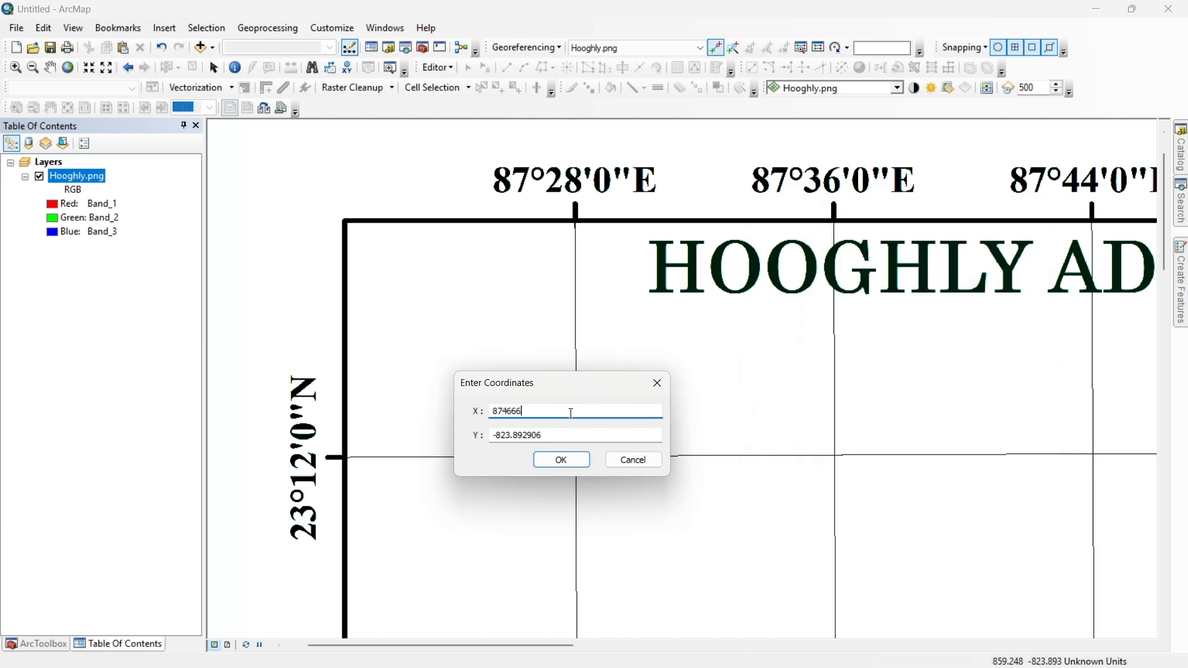
pyautogui.click(504, 410)
pyautogui.write('.')
# Step: Return to Calculator and divide 12 by 60 to convert the latitude minutes to decimal degrees
pyautogui.moveTo(581, 439); pyautogui.dragTo(497, 437)
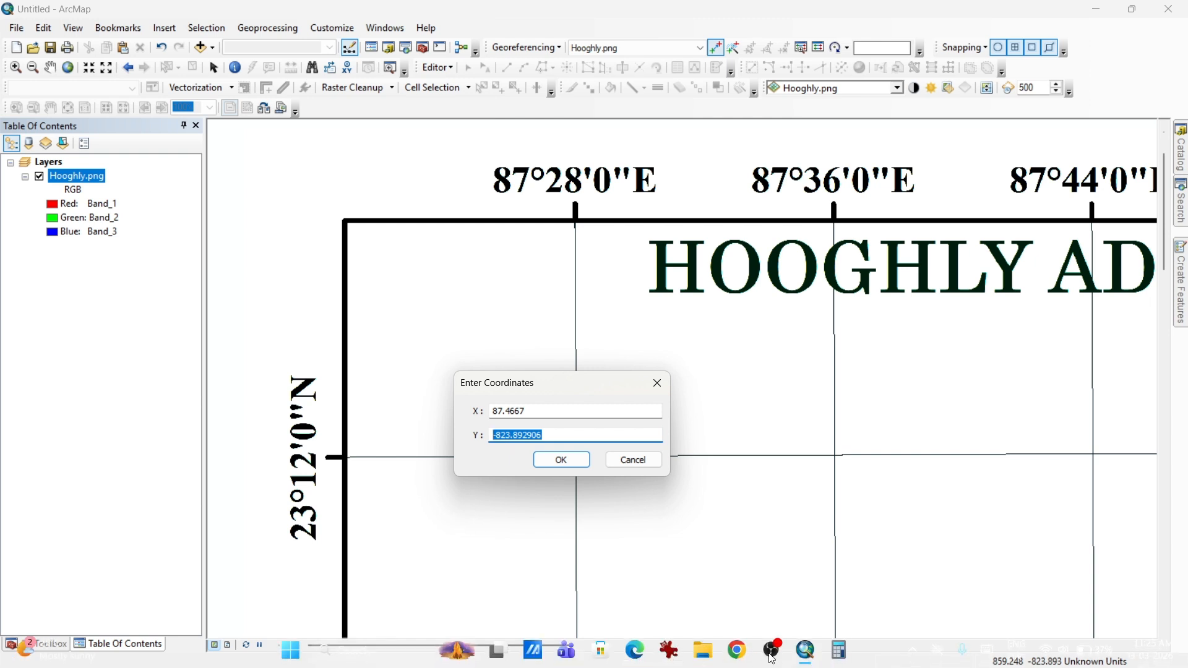
pyautogui.click(840, 654)
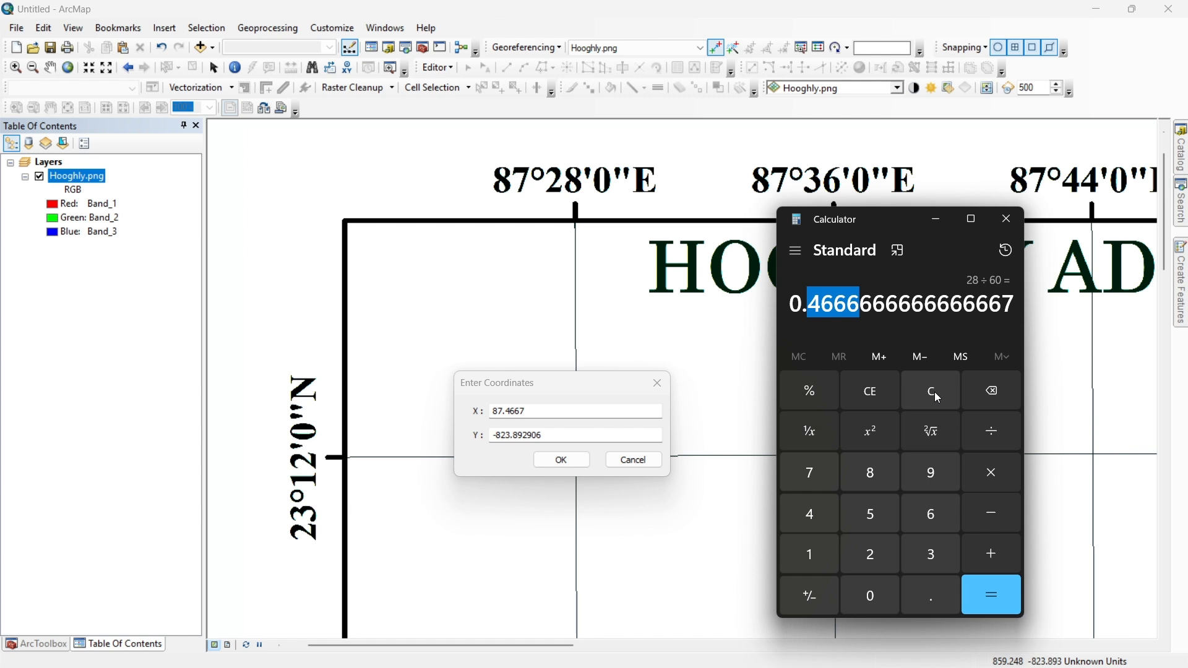
pyautogui.click(933, 391)
pyautogui.click(822, 559)
pyautogui.click(864, 558)
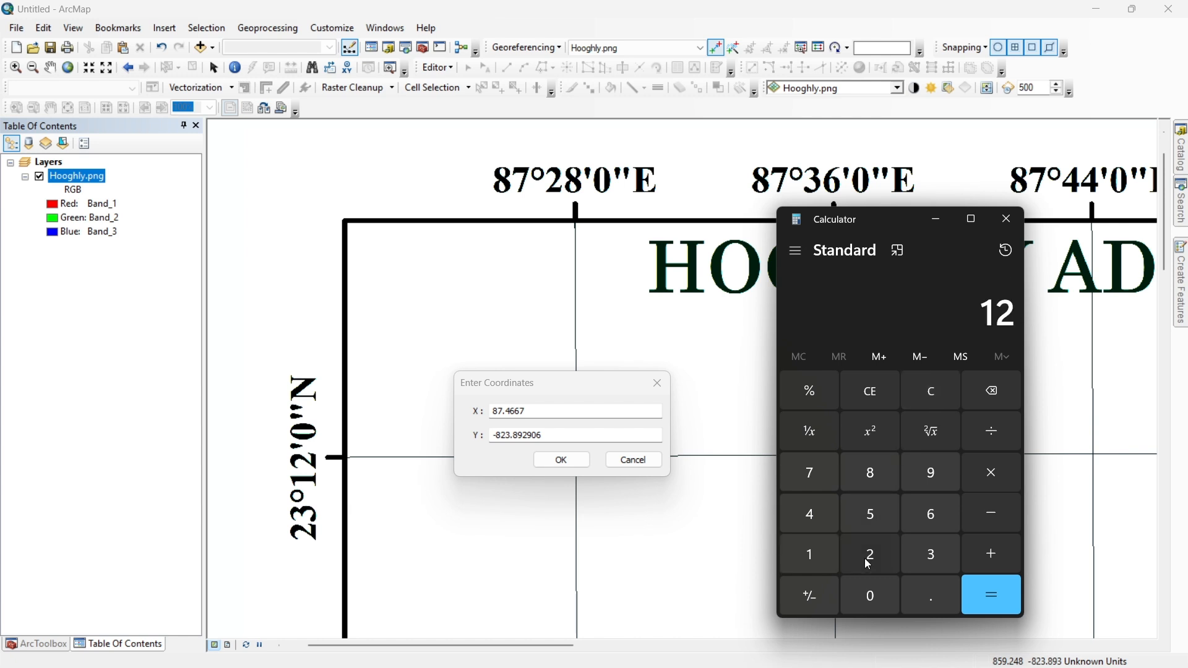
pyautogui.click(1007, 433)
pyautogui.click(931, 514)
pyautogui.click(871, 596)
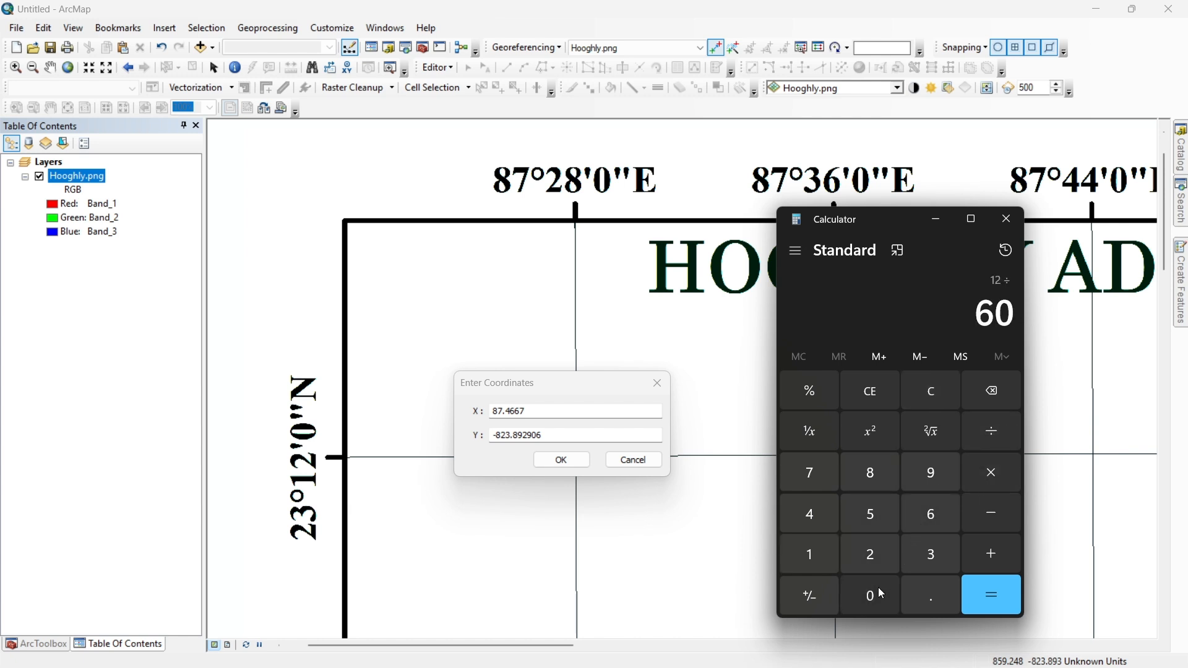
pyautogui.click(989, 595)
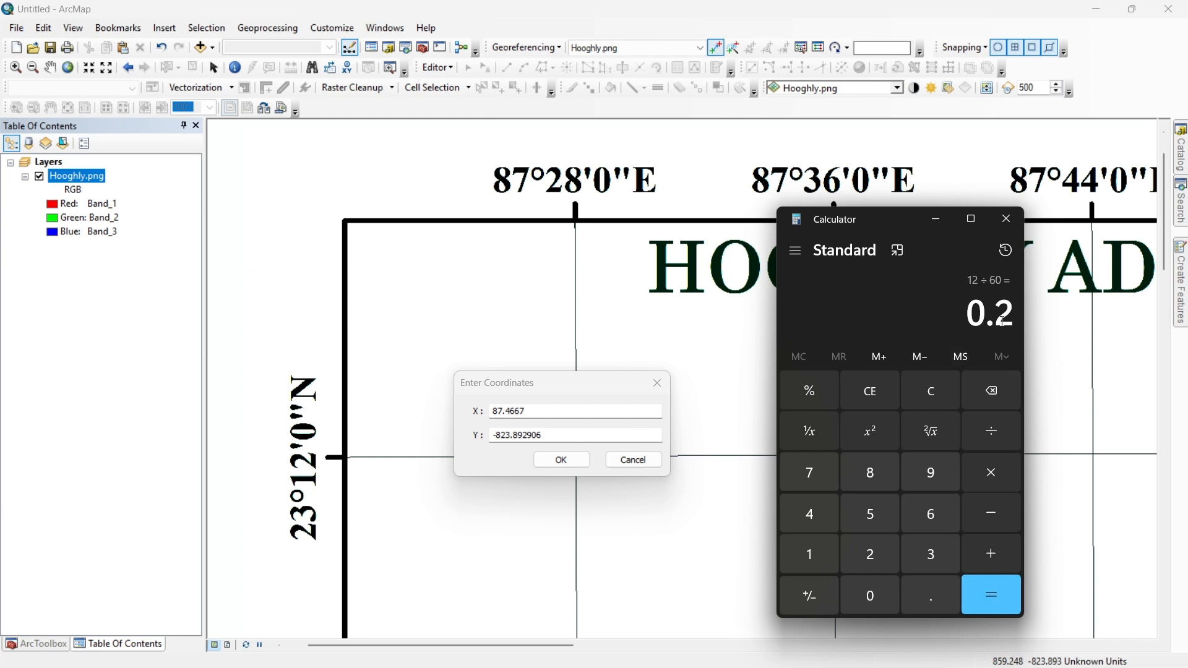
# Step: Set the first control point's Y coordinate to 23.2000 and accept the coordinates
pyautogui.click(567, 433)
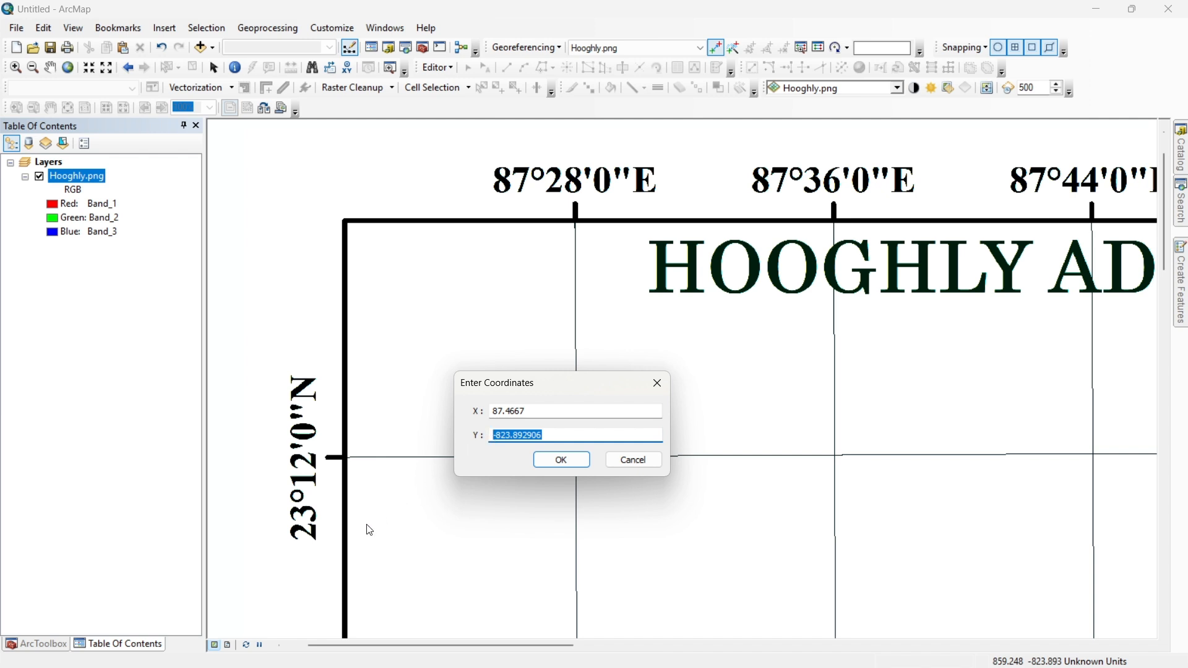
pyautogui.write('23.2000')
pyautogui.click(562, 459)
# Step: Place the second control point on the grid intersection of 88°40'0"E and 23°12'0"N beside the north arrow
pyautogui.moveTo(469, 485); pyautogui.dragTo(272, 582)
pyautogui.scroll(4, 418, 536)
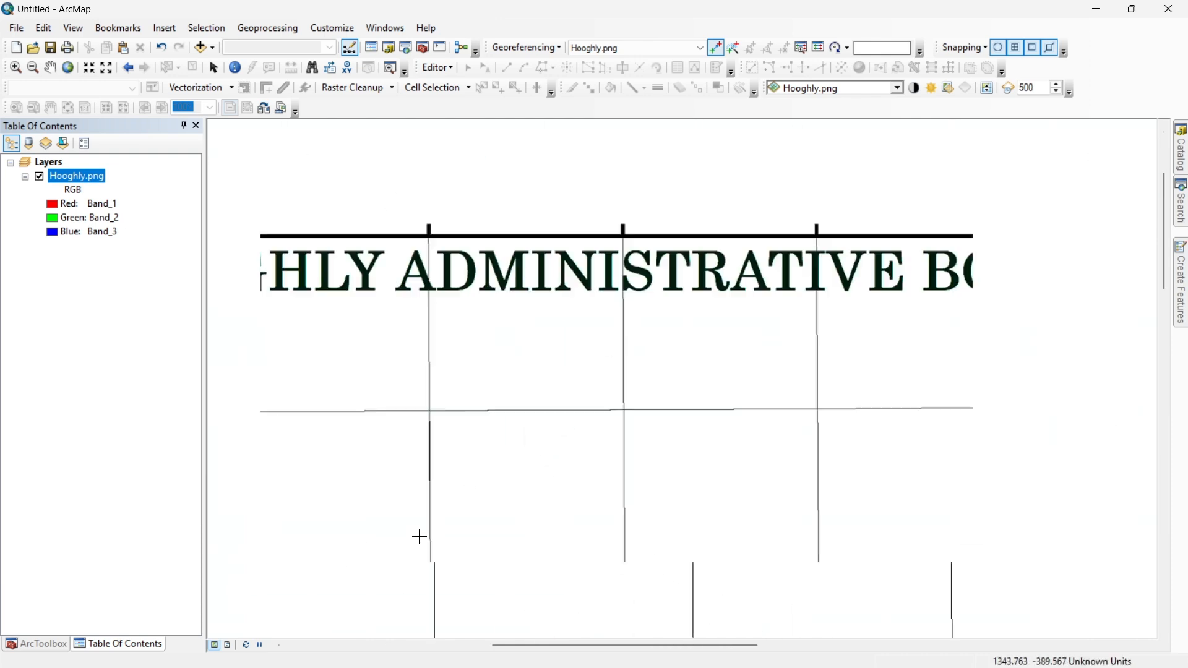
pyautogui.moveTo(868, 450); pyautogui.dragTo(587, 418)
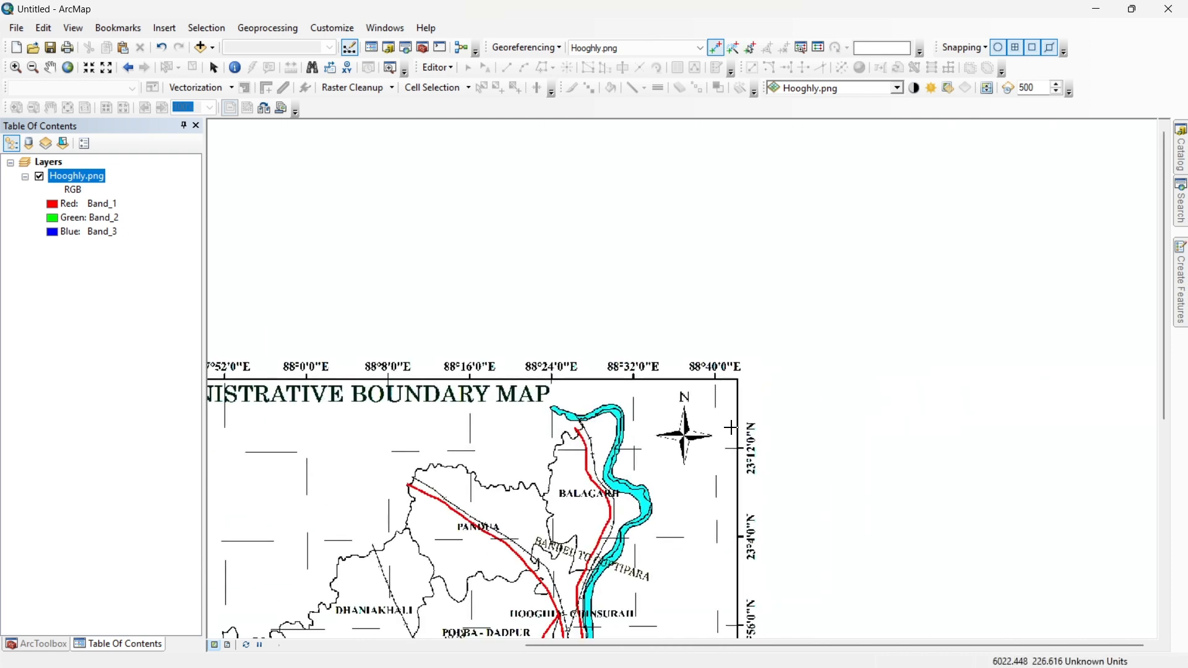
pyautogui.scroll(-6, 721, 438)
pyautogui.moveTo(716, 308); pyautogui.dragTo(702, 123)
pyautogui.scroll(2, 679, 342)
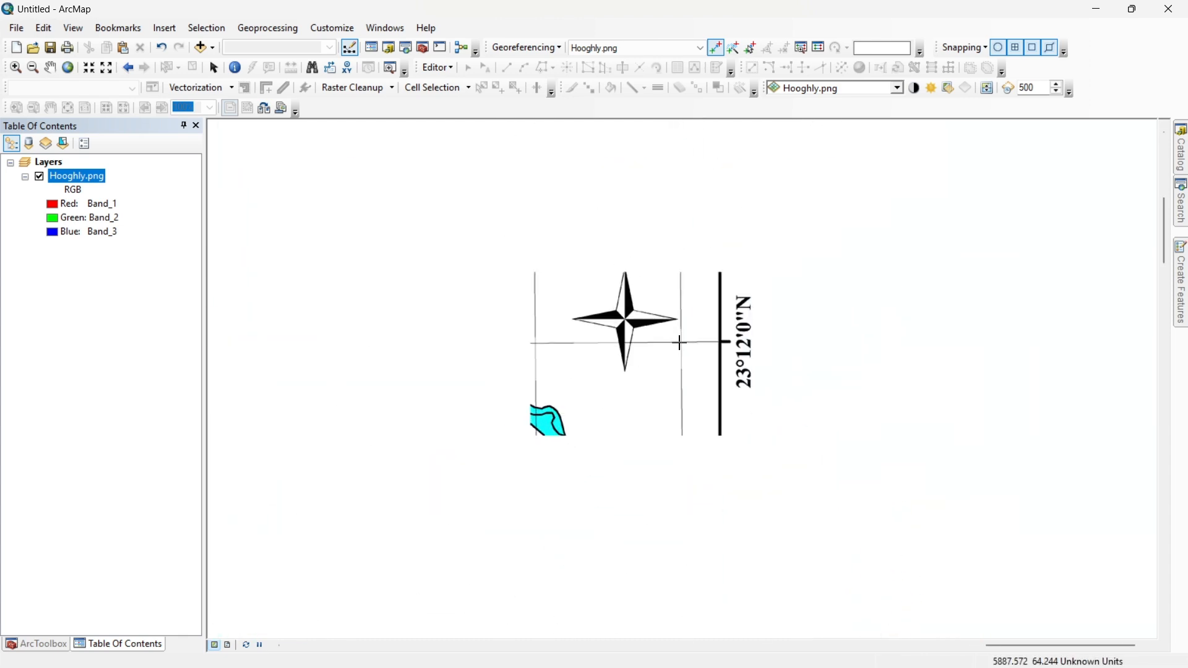
pyautogui.scroll(-6, 679, 342)
pyautogui.scroll(-2, 680, 342)
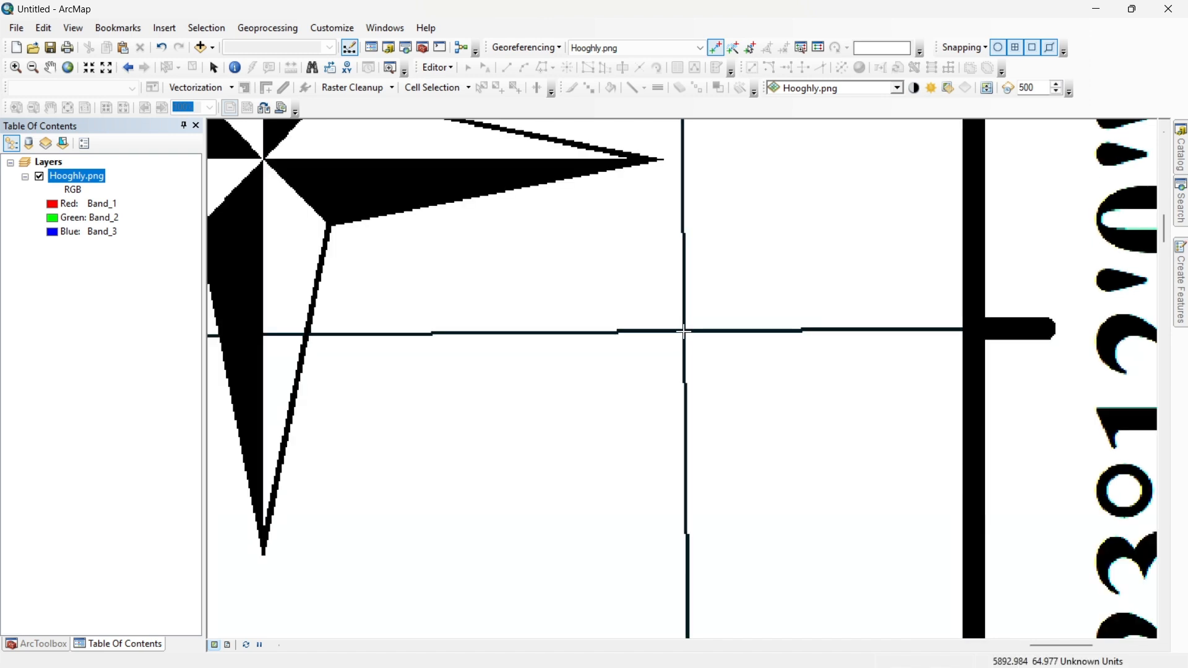
pyautogui.scroll(-3, 683, 332)
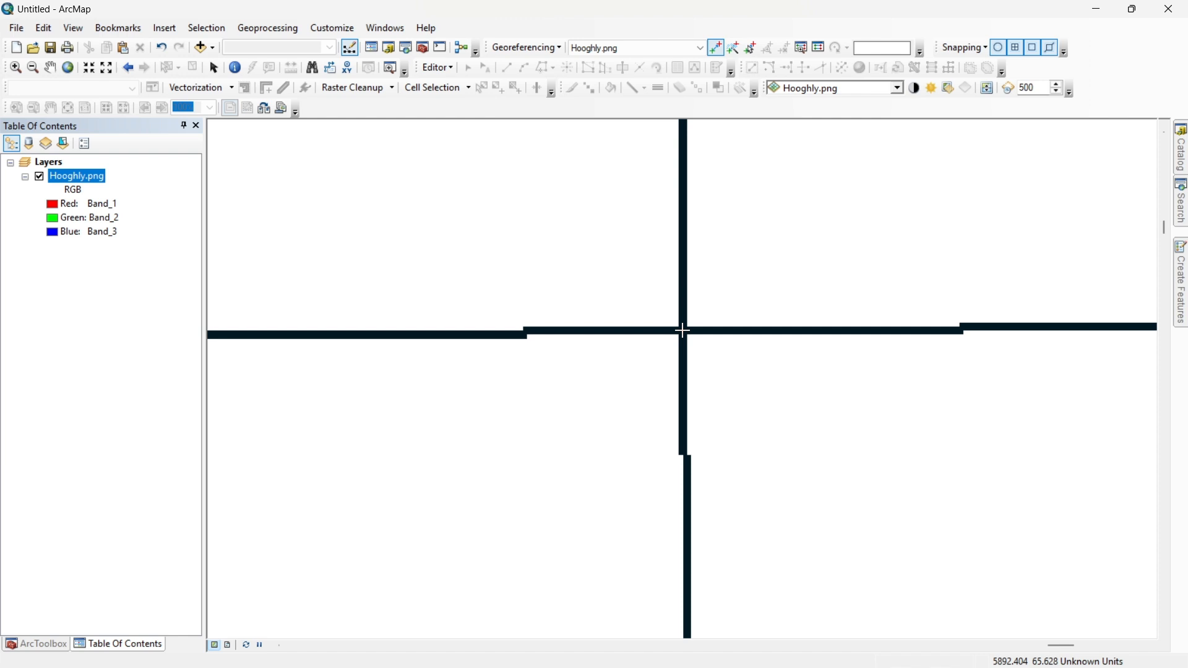
pyautogui.scroll(6, 683, 332)
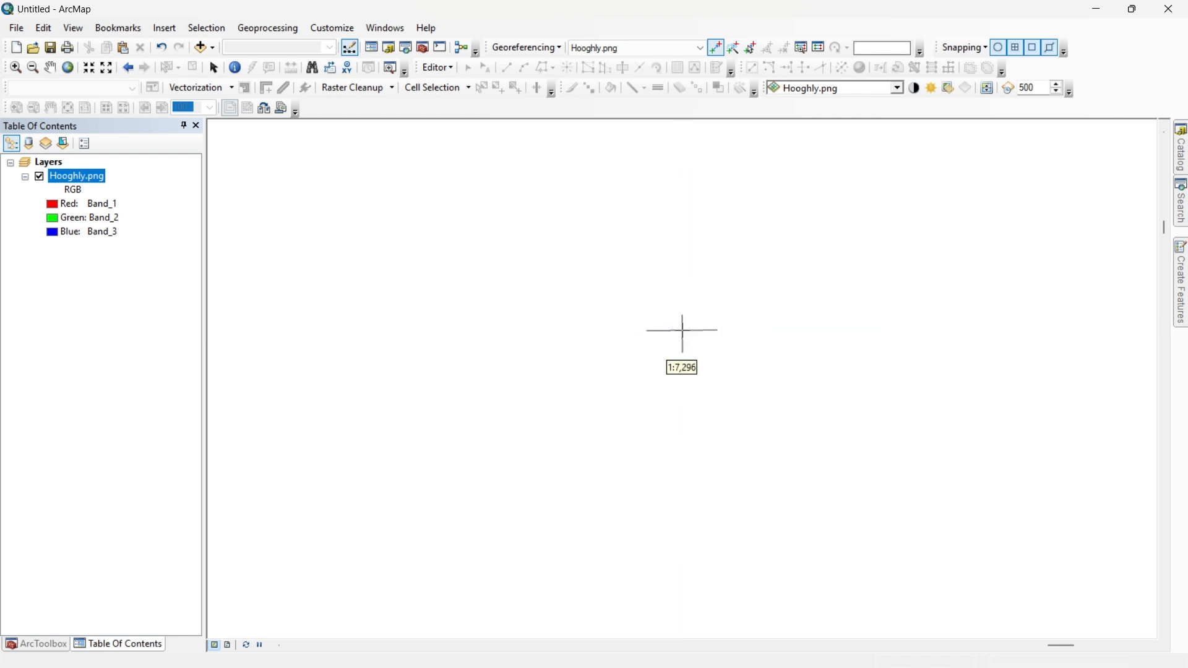
# Step: Open X and Y coordinate entry for the second control point and enter 88. as the start of X
pyautogui.rightClick(683, 331)
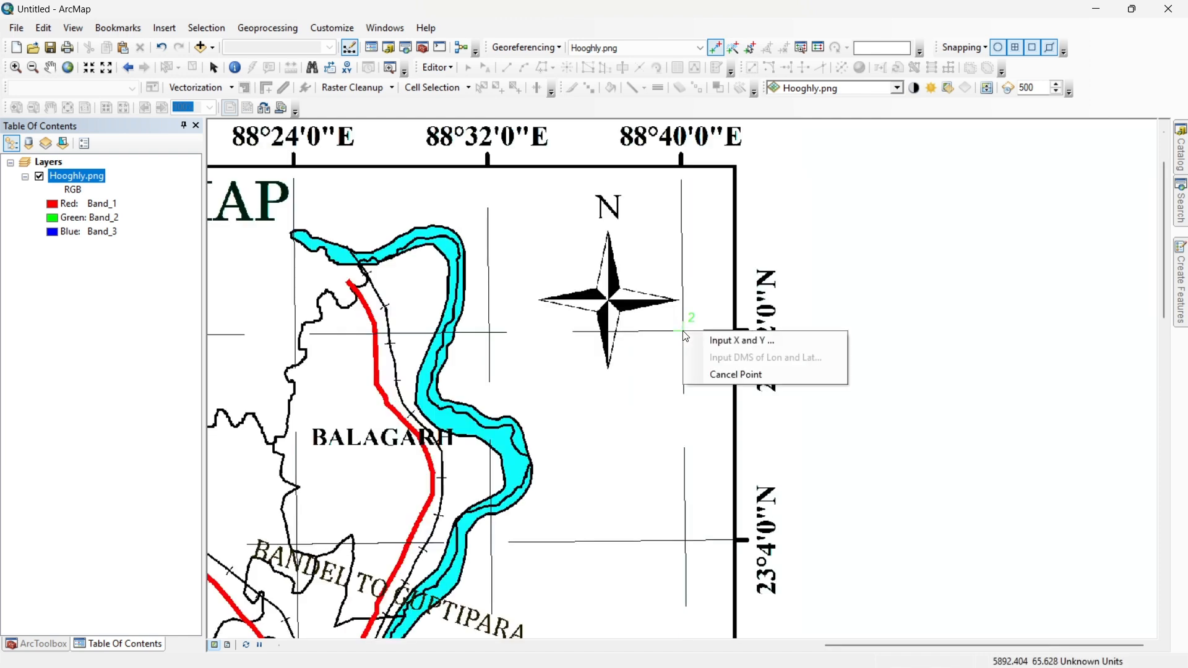
pyautogui.click(699, 340)
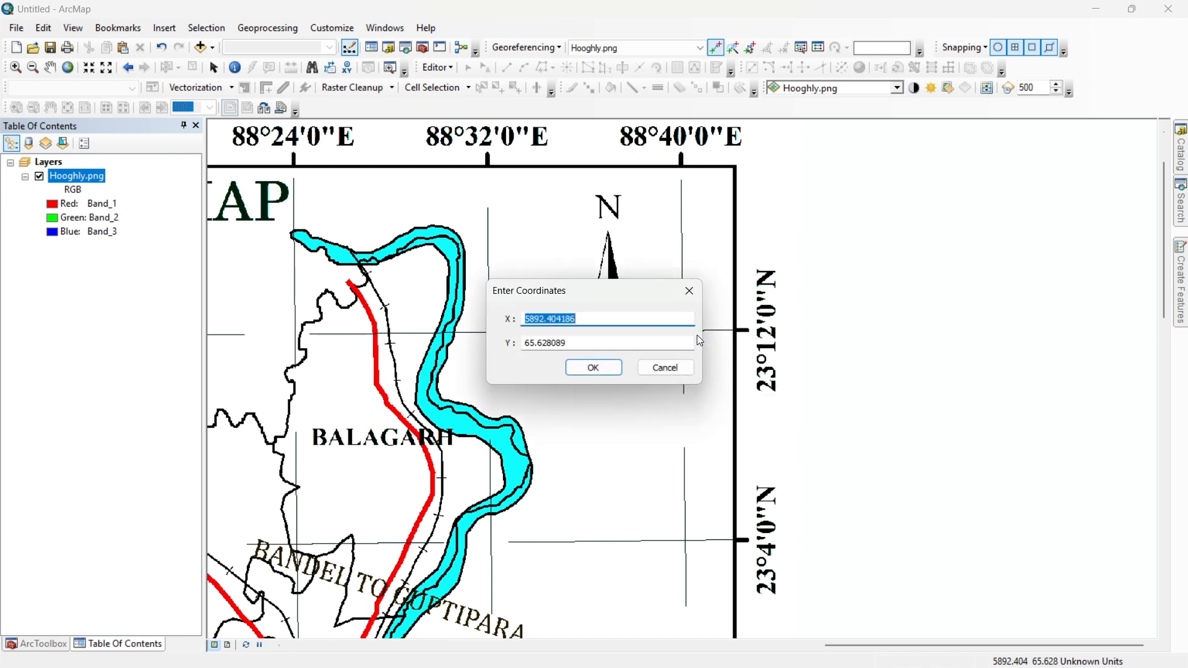
pyautogui.moveTo(604, 300); pyautogui.dragTo(545, 300)
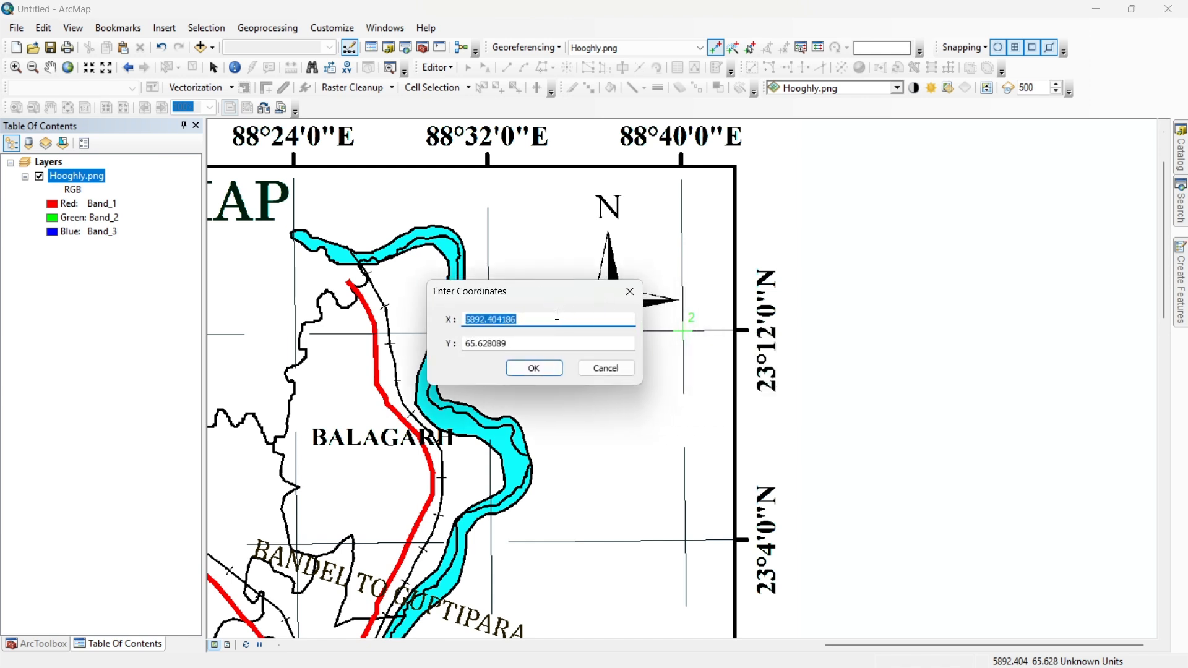
pyautogui.write('88.')
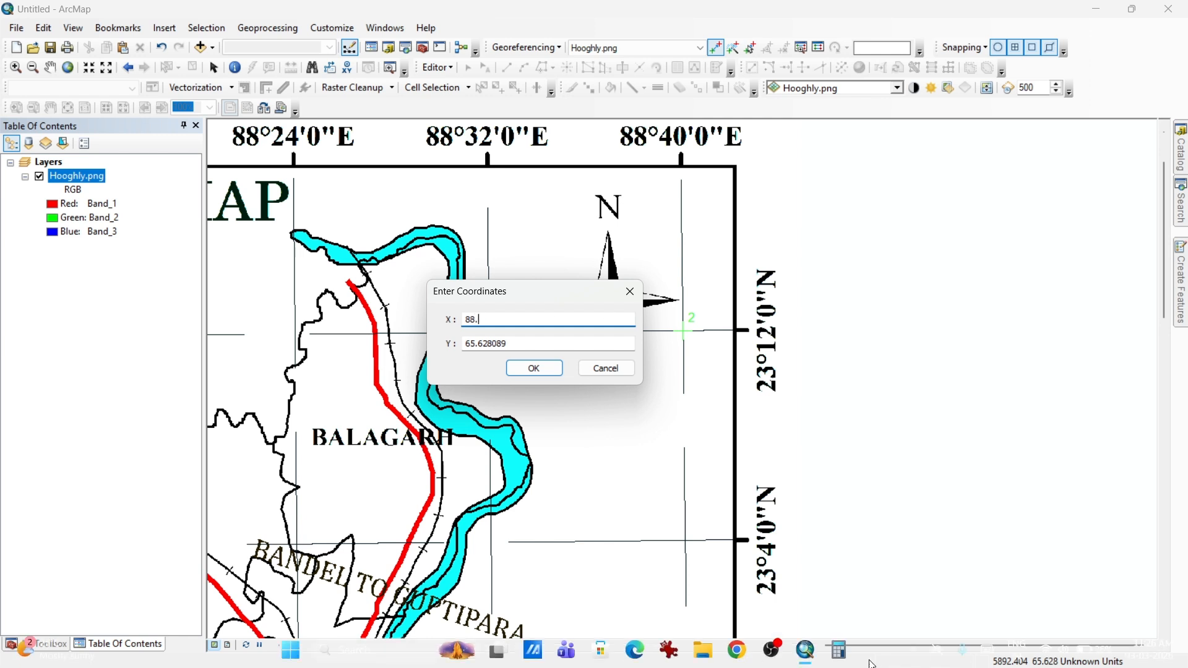
# Step: Switch to Calculator and divide 40 by 60 to convert the second point's longitude minutes to decimal degrees
pyautogui.click(843, 654)
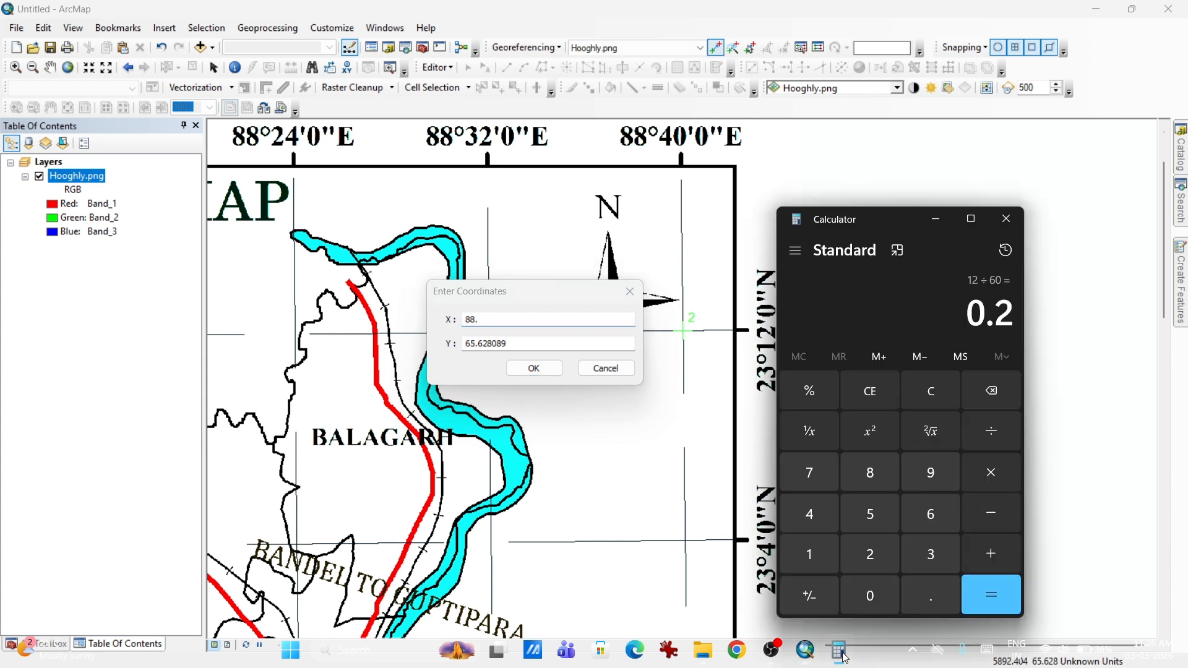
pyautogui.click(933, 391)
pyautogui.click(810, 514)
pyautogui.click(870, 595)
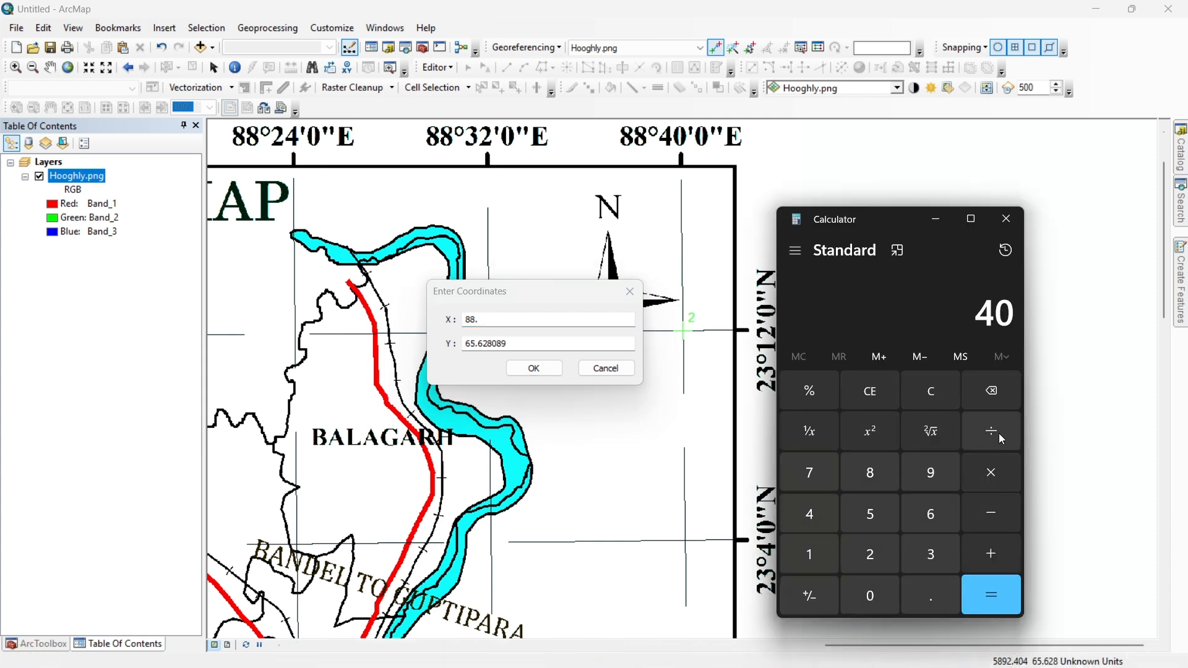
pyautogui.click(1002, 439)
pyautogui.click(923, 516)
pyautogui.click(874, 596)
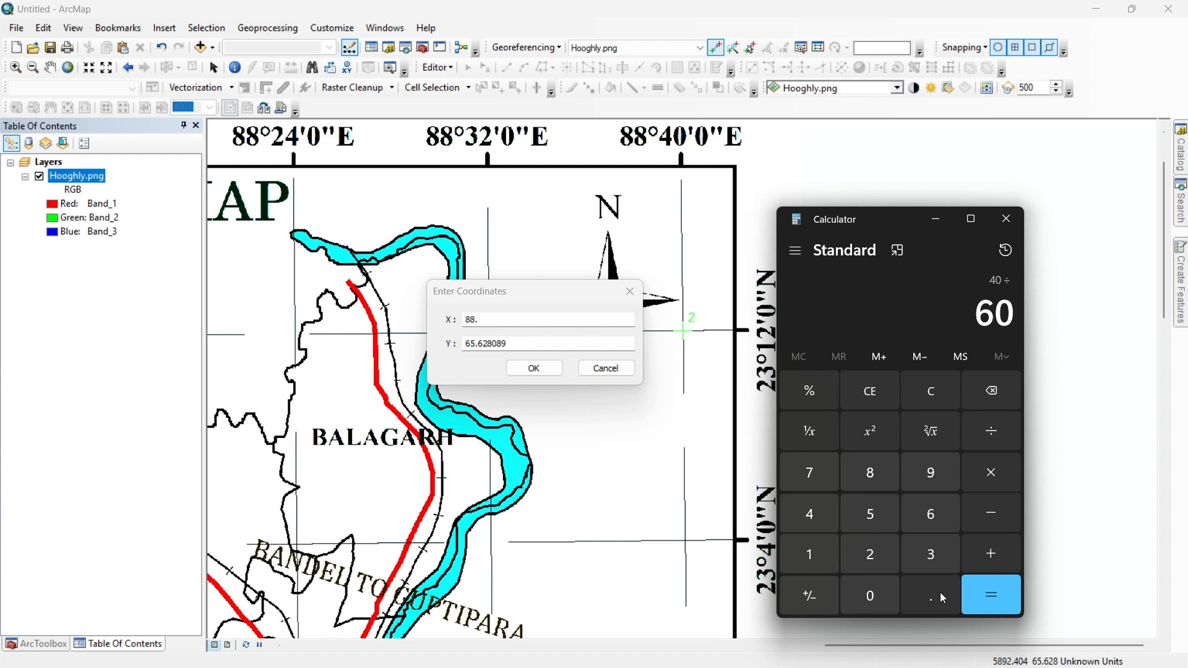
pyautogui.click(983, 595)
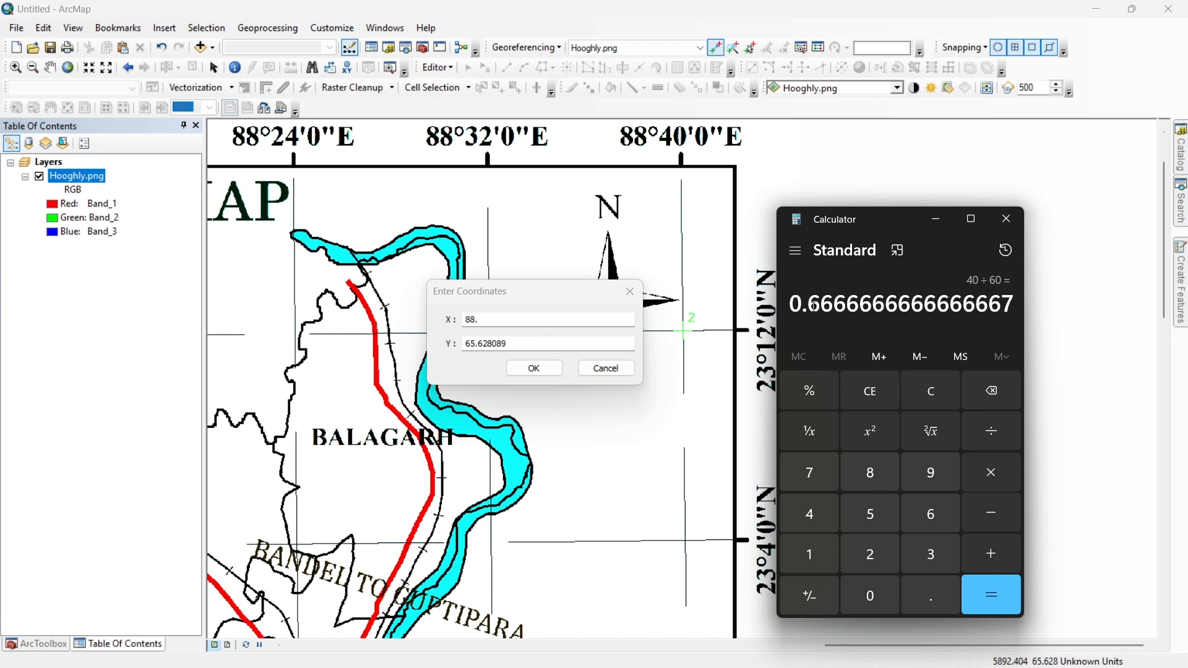
# Step: Complete the second control point's X coordinate as 88.6667, set Y to 23.2000 and accept the coordinates
pyautogui.click(601, 321)
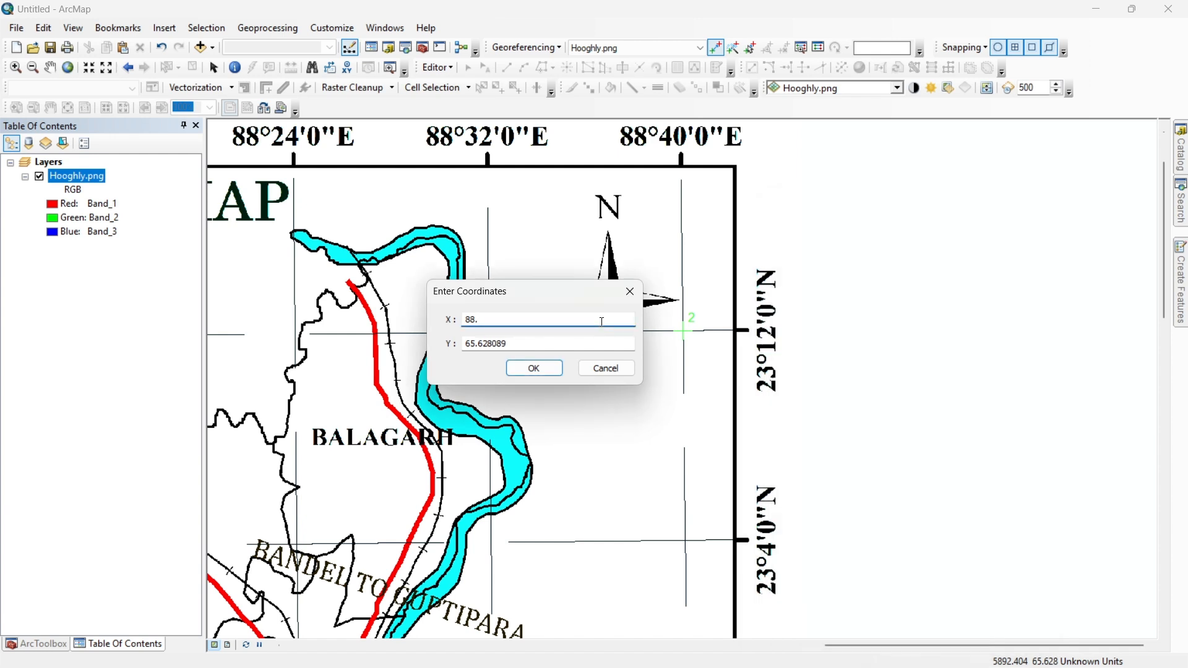
pyautogui.write('6667')
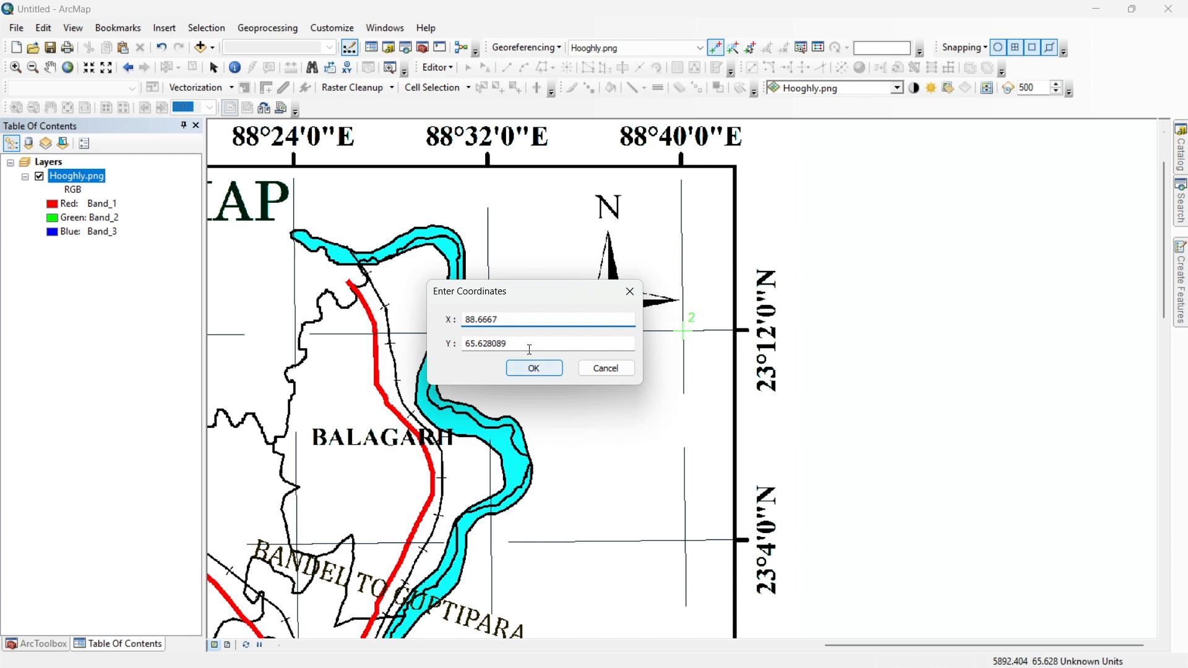
pyautogui.moveTo(517, 346); pyautogui.dragTo(458, 352)
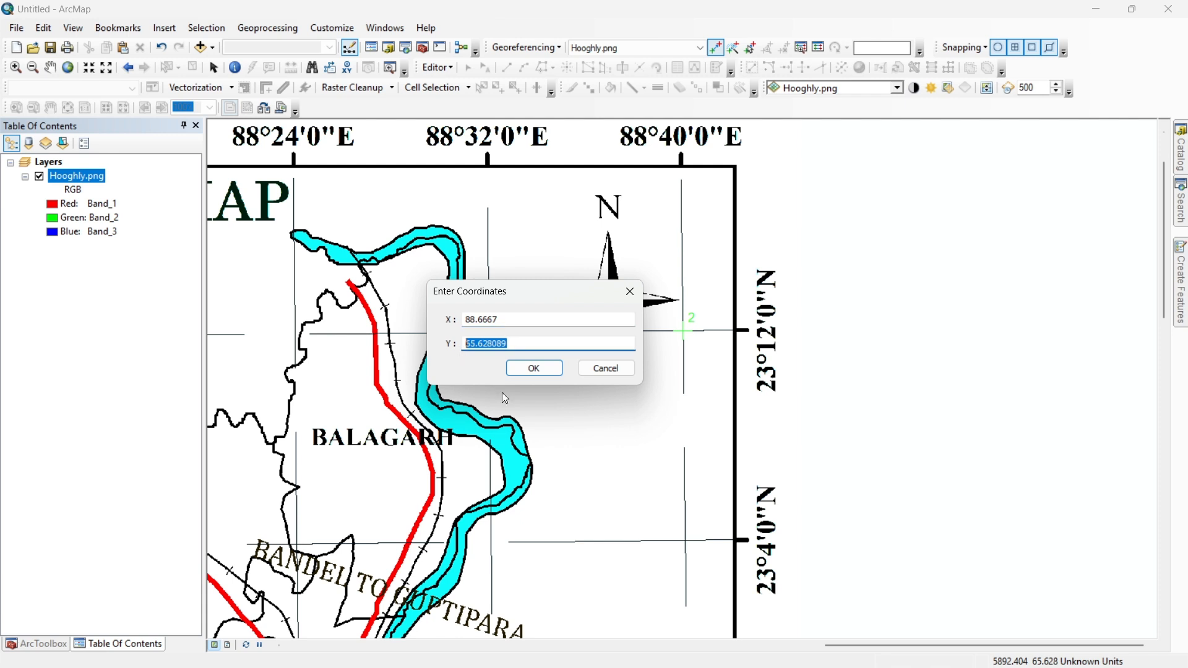
pyautogui.write('23.2000')
pyautogui.click(536, 369)
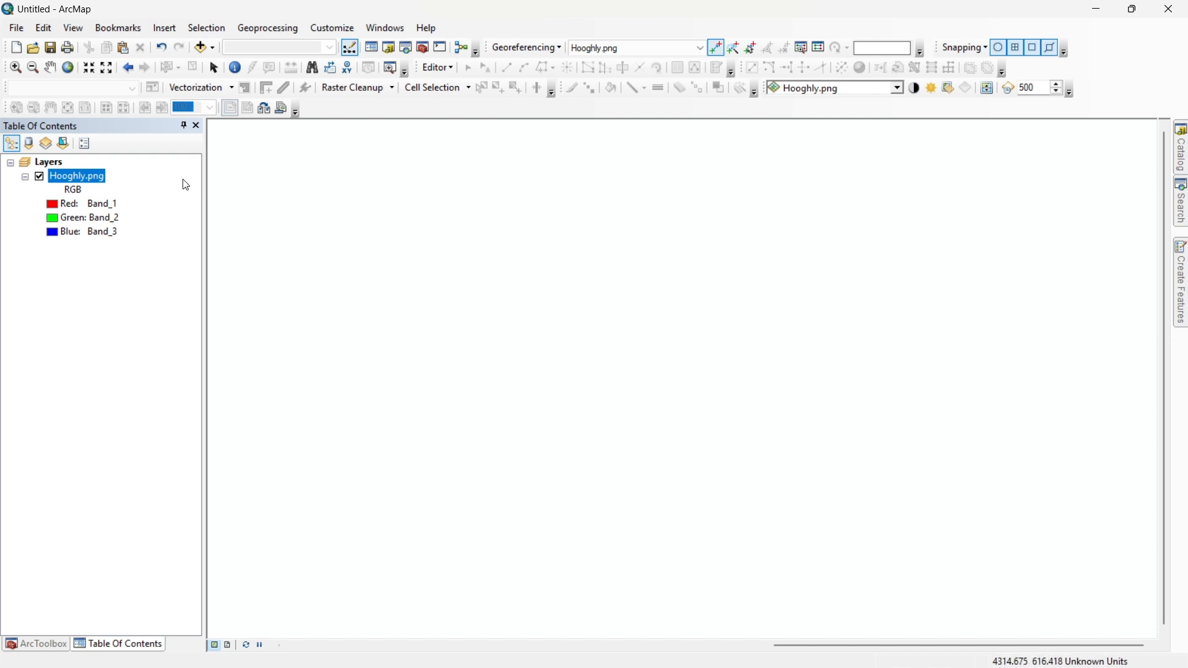
# Step: Place the third control point on the grid intersection of 88°40'0"E and 22°32'0"N in the map's southeast corner
pyautogui.rightClick(81, 175)
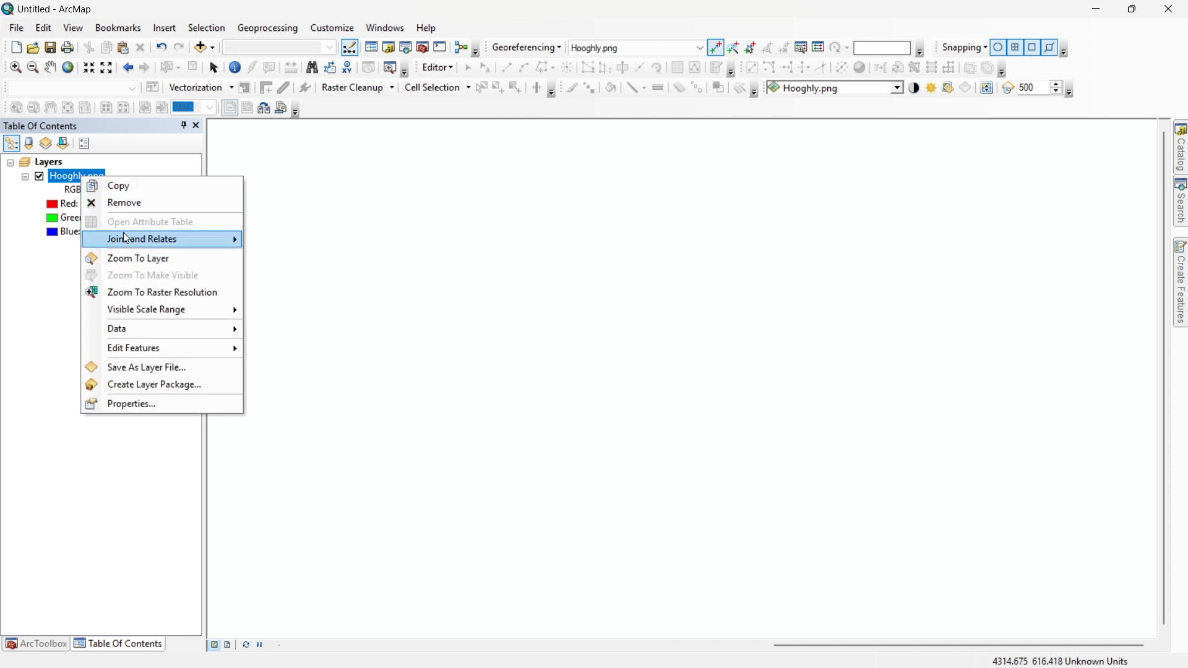
pyautogui.click(131, 259)
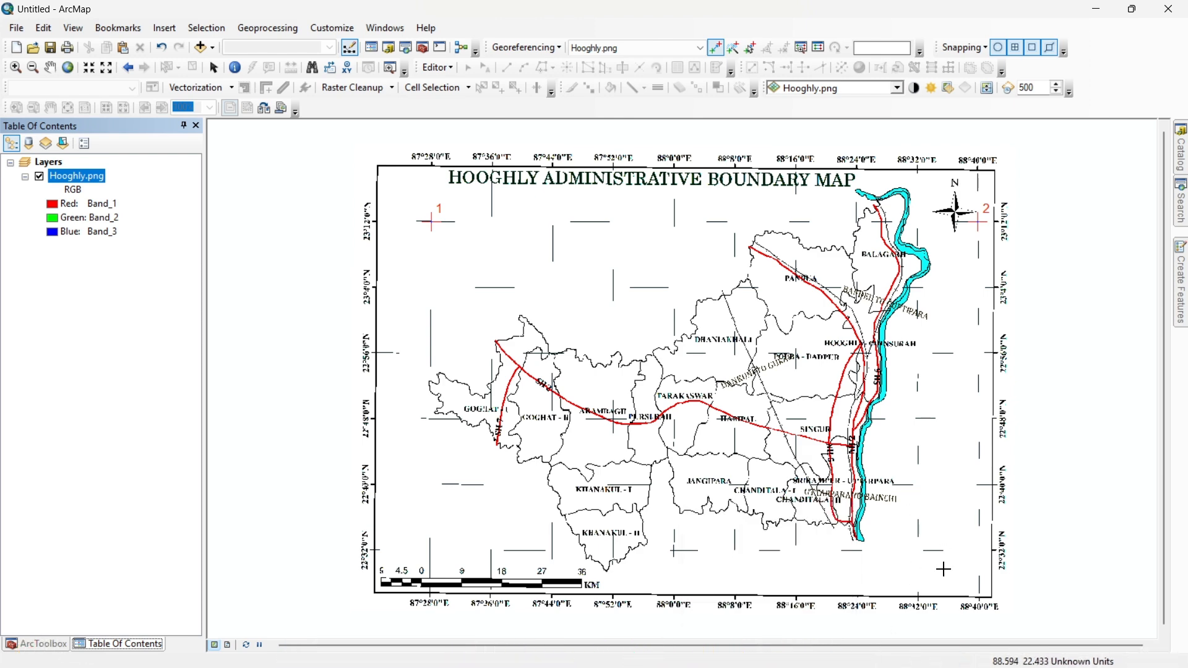
pyautogui.scroll(2, 939, 572)
pyautogui.scroll(3, 1052, 541)
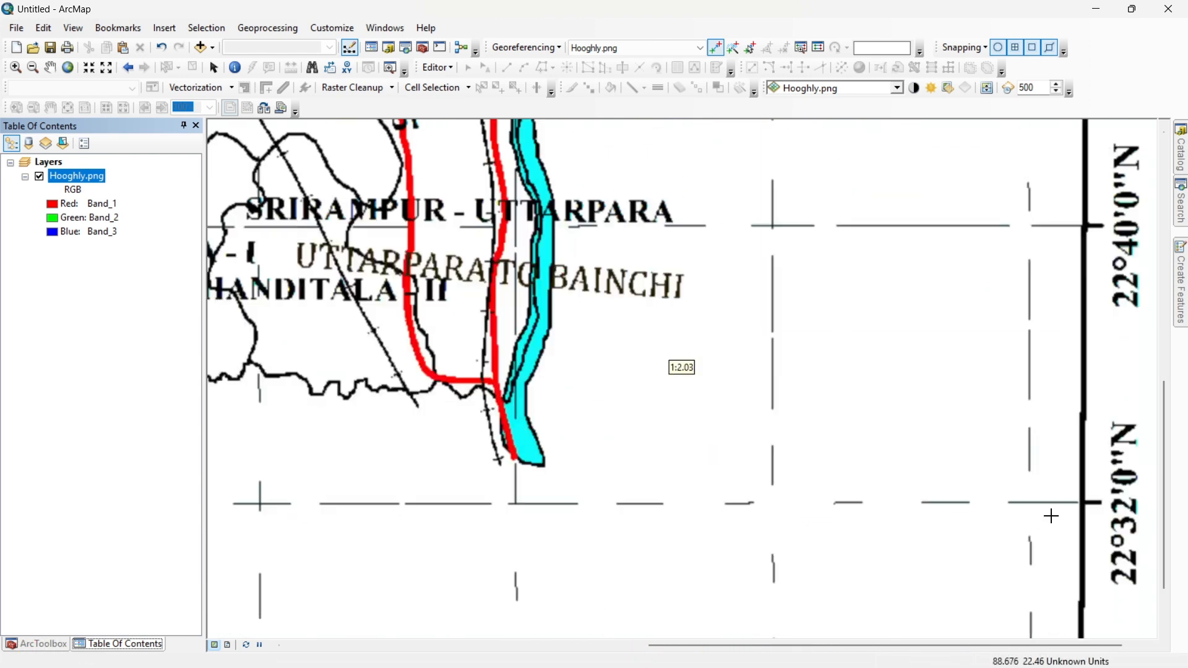
pyautogui.scroll(1, 1027, 507)
pyautogui.moveTo(1040, 501); pyautogui.dragTo(724, 445)
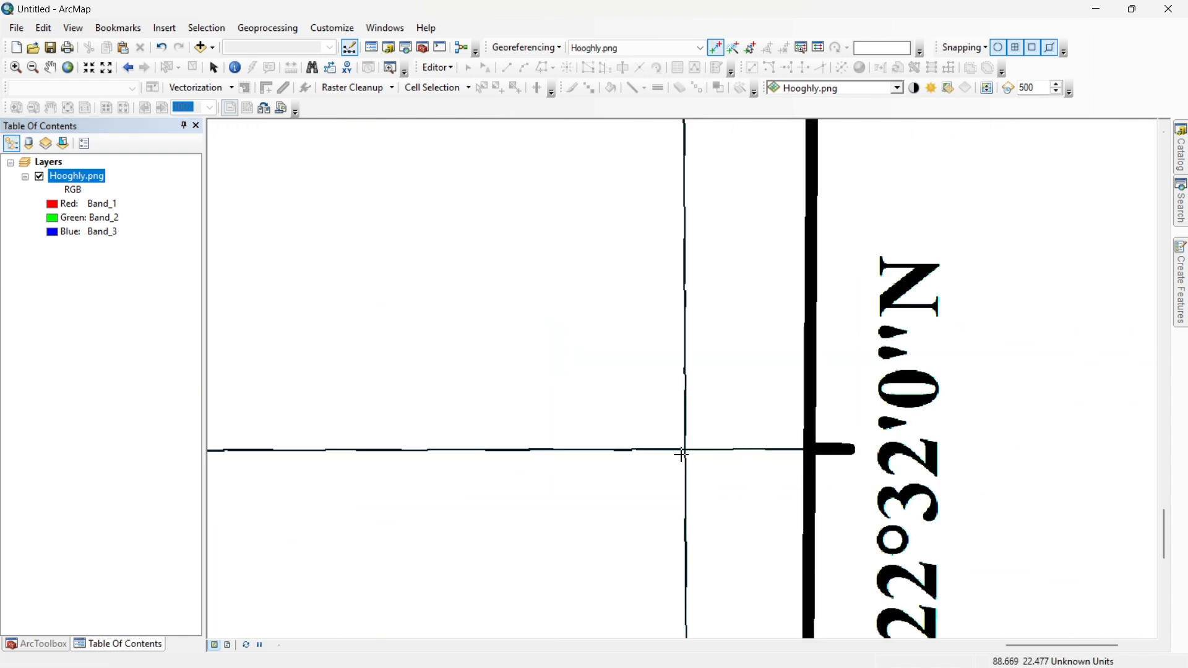
pyautogui.scroll(5, 686, 461)
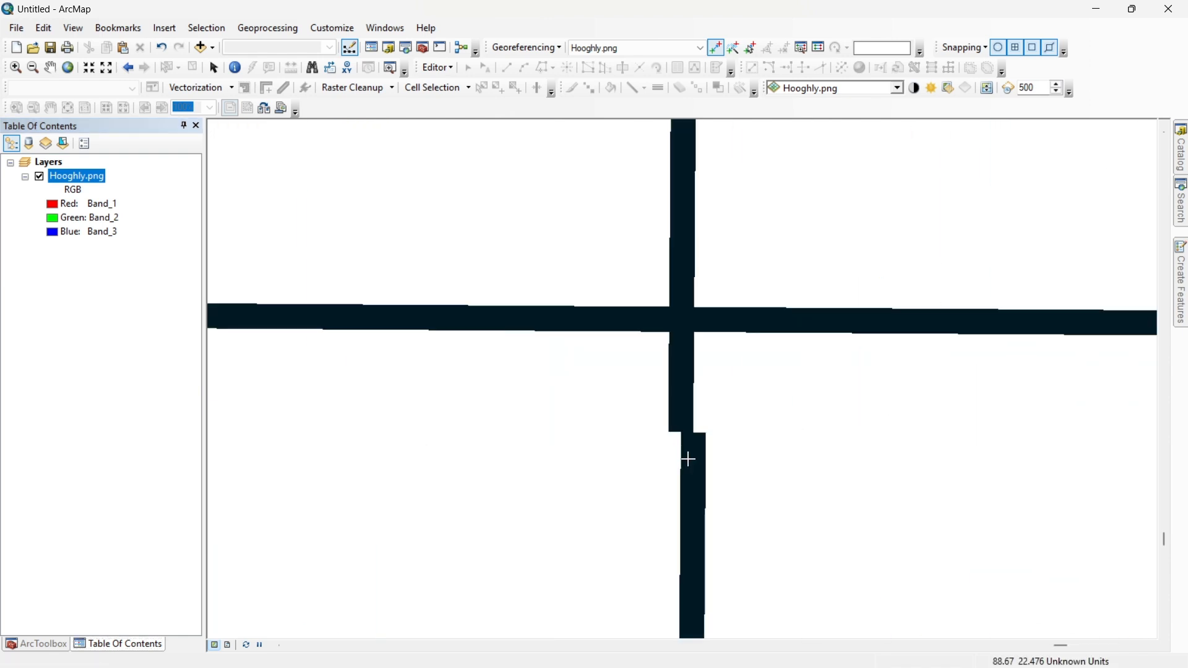
pyautogui.click(681, 318)
pyautogui.scroll(-5, 681, 317)
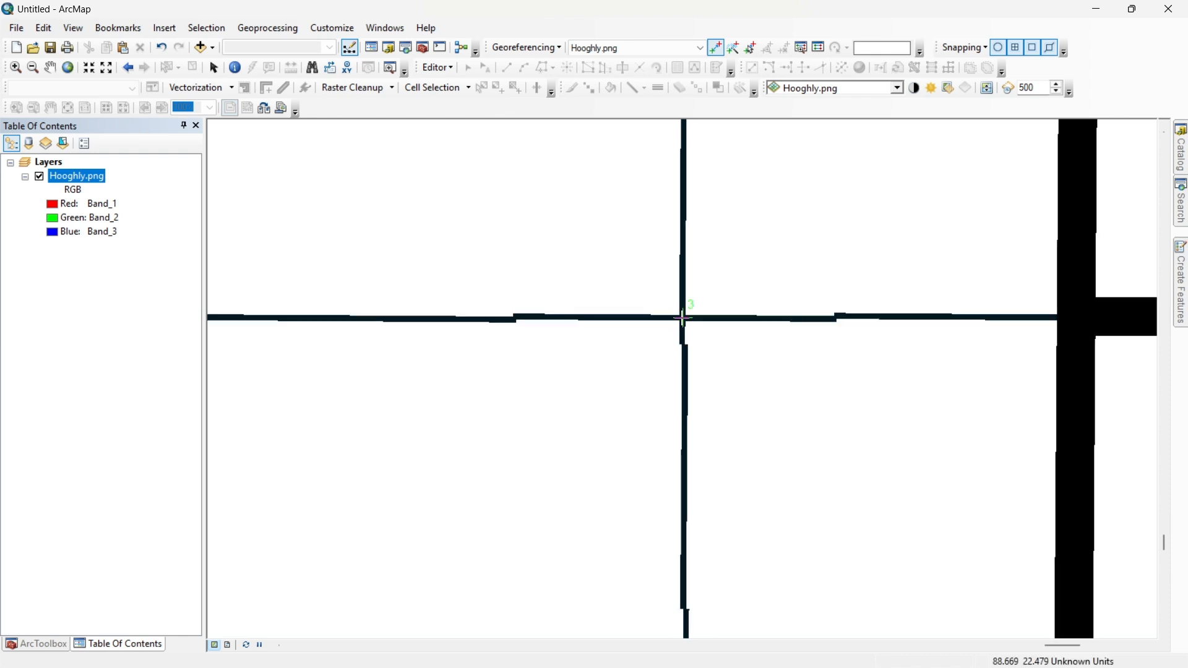
pyautogui.scroll(-4, 681, 317)
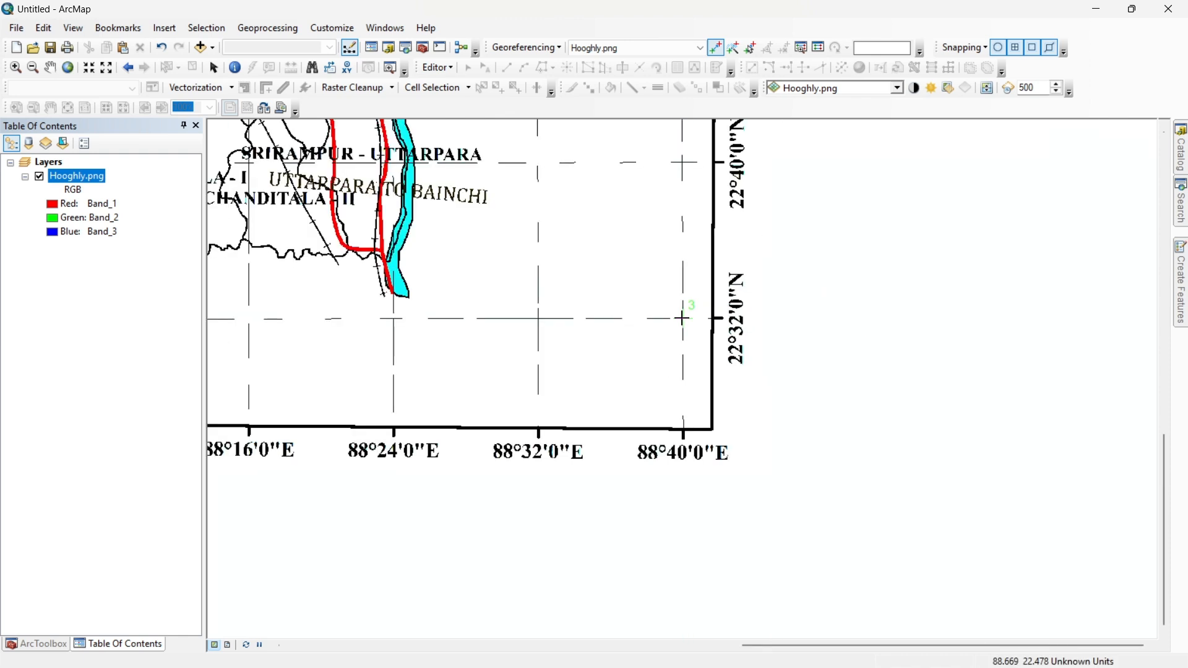
# Step: Open X and Y coordinate entry for the third control point, set X to 88.6667 and enter 22. as the start of Y
pyautogui.rightClick(672, 318)
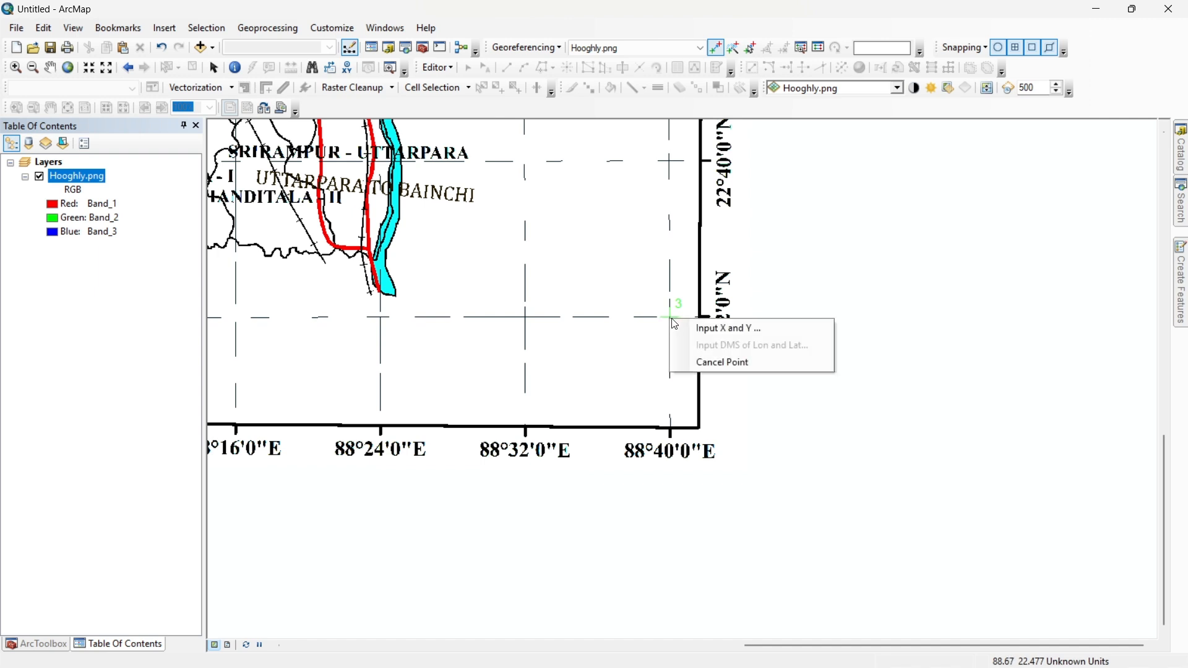
pyautogui.click(682, 325)
pyautogui.moveTo(577, 282); pyautogui.dragTo(484, 305)
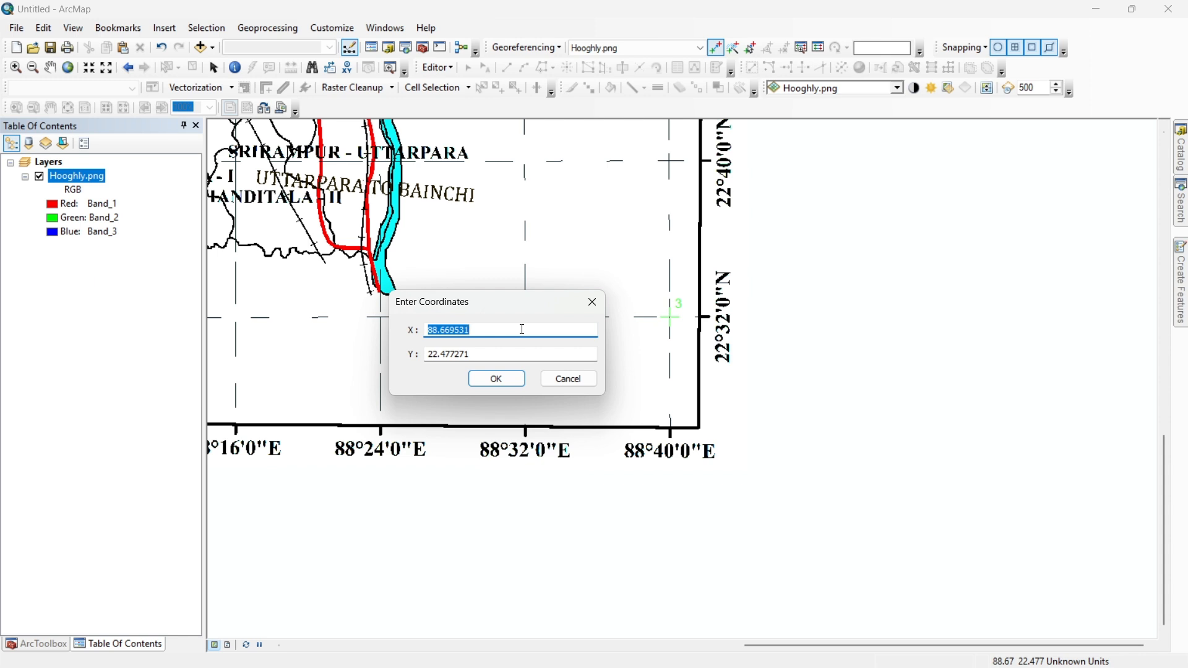
pyautogui.write('88.6')
pyautogui.moveTo(530, 352); pyautogui.dragTo(416, 354)
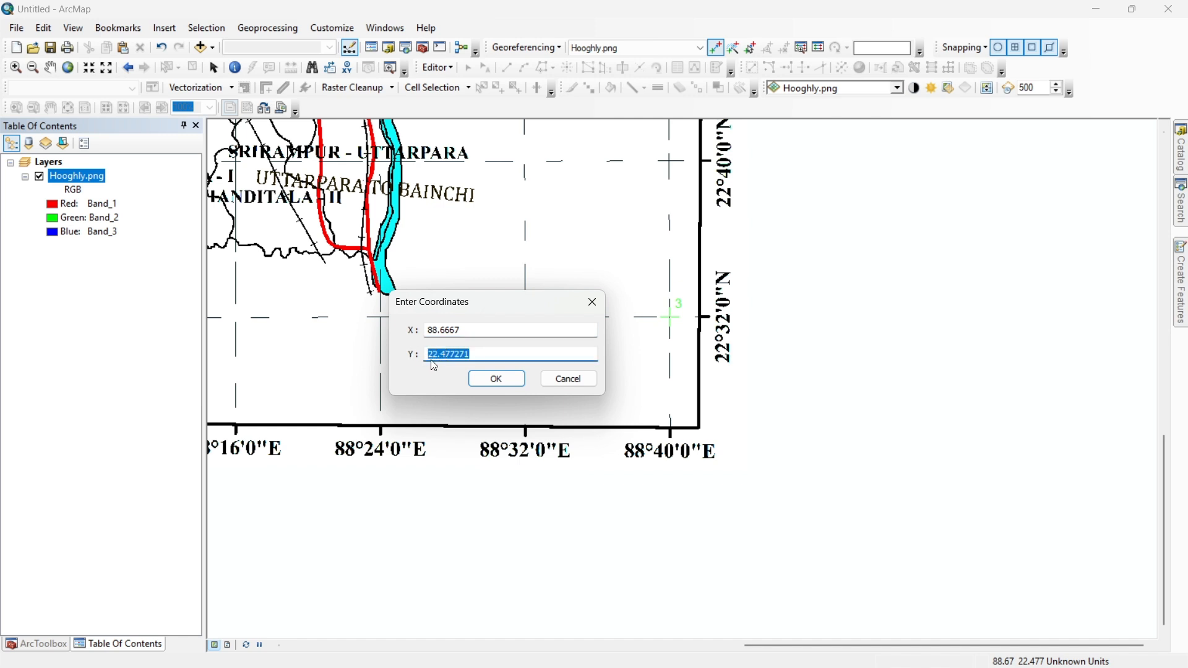
pyautogui.write('22.')
# Step: Return to Calculator and divide 32 by 60 to convert the third point's latitude minutes to decimal degrees
pyautogui.click(838, 650)
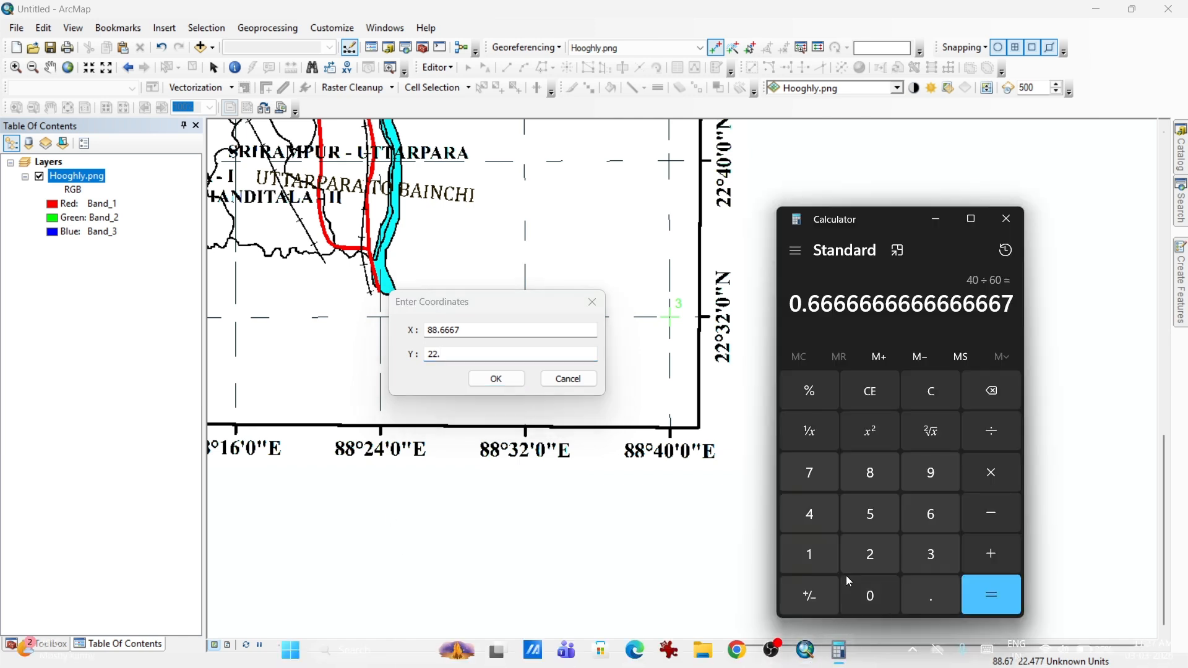
pyautogui.click(933, 393)
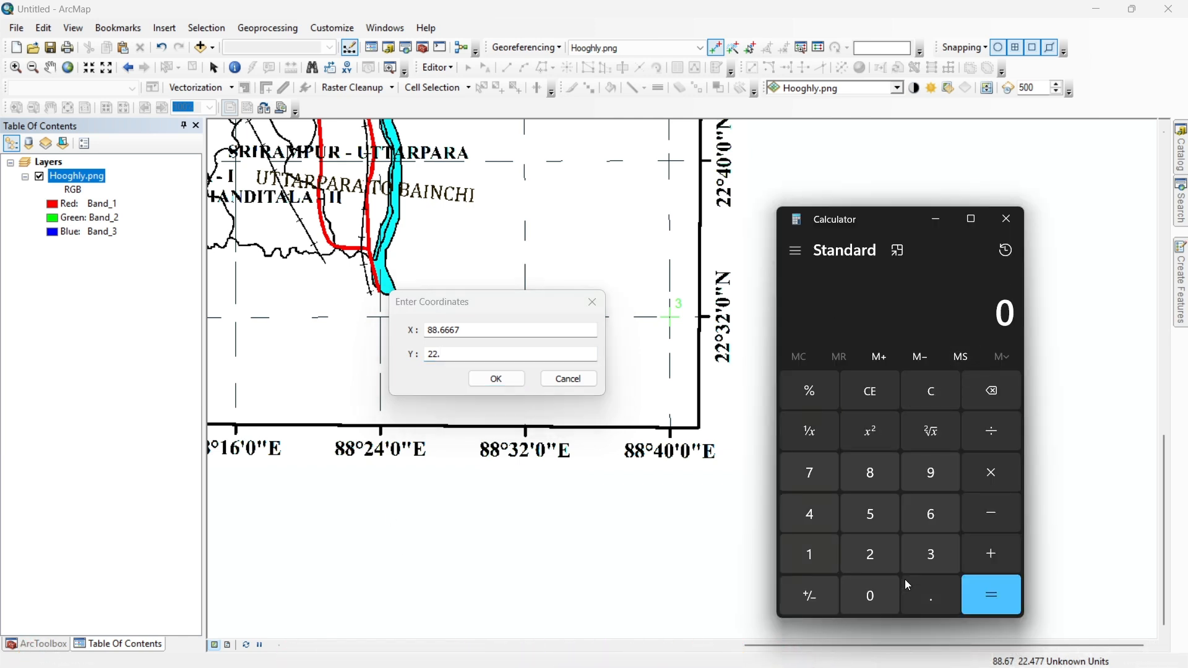
pyautogui.click(928, 556)
pyautogui.click(886, 552)
pyautogui.click(991, 431)
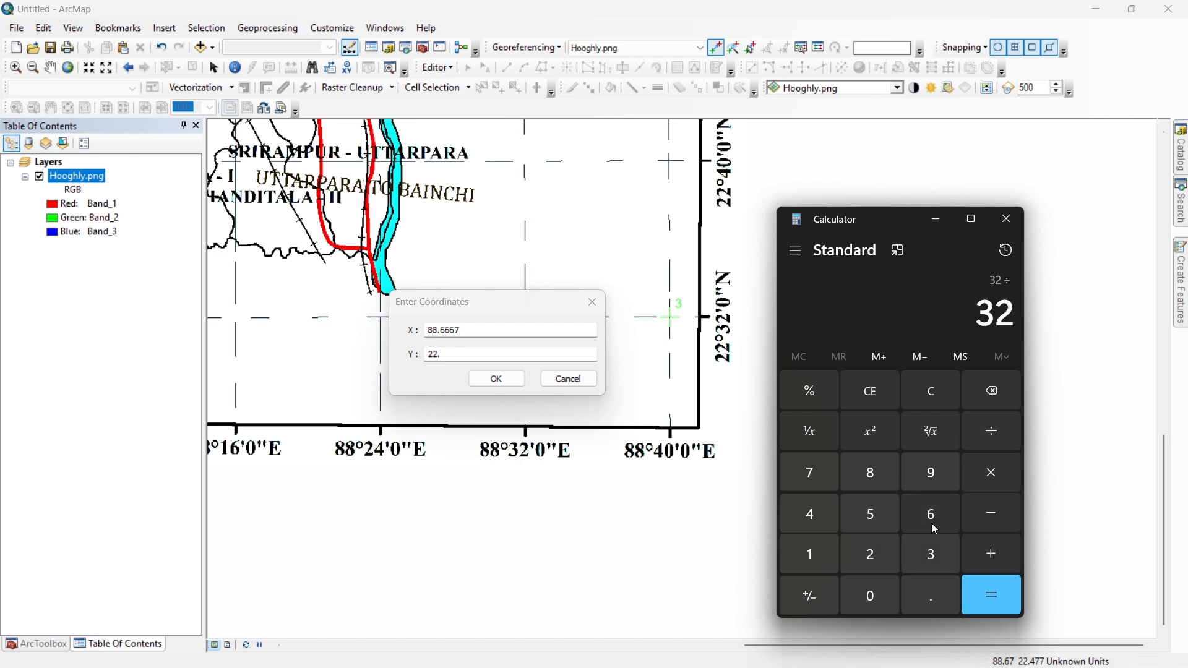
pyautogui.click(931, 523)
pyautogui.click(870, 595)
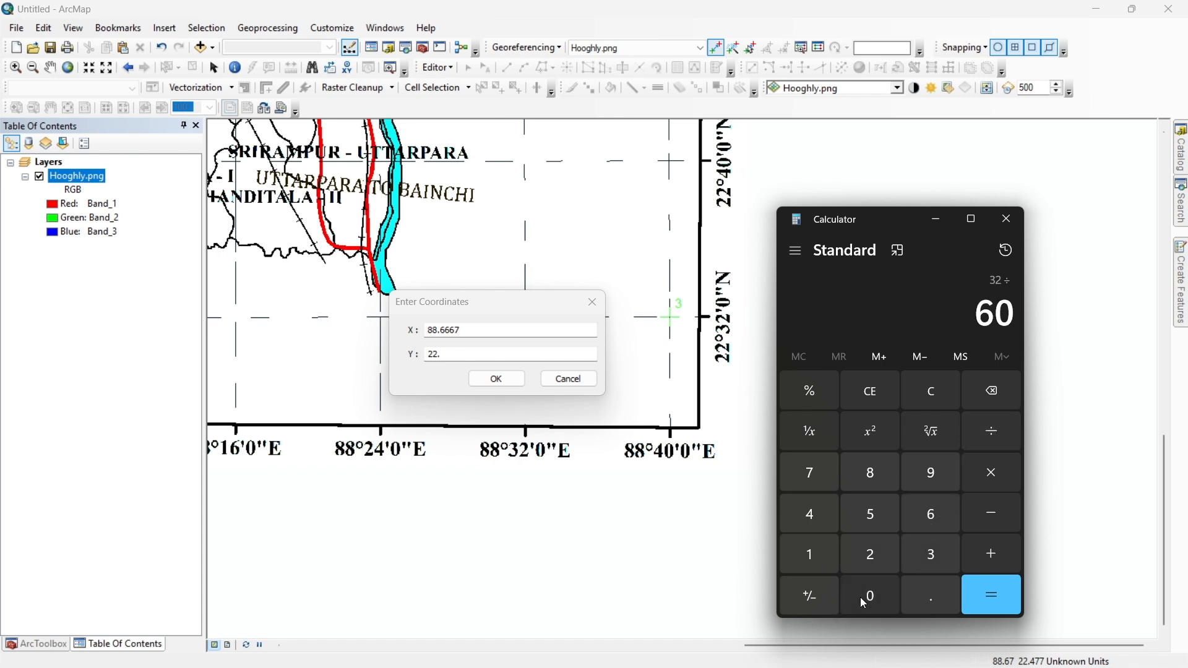
pyautogui.click(1004, 580)
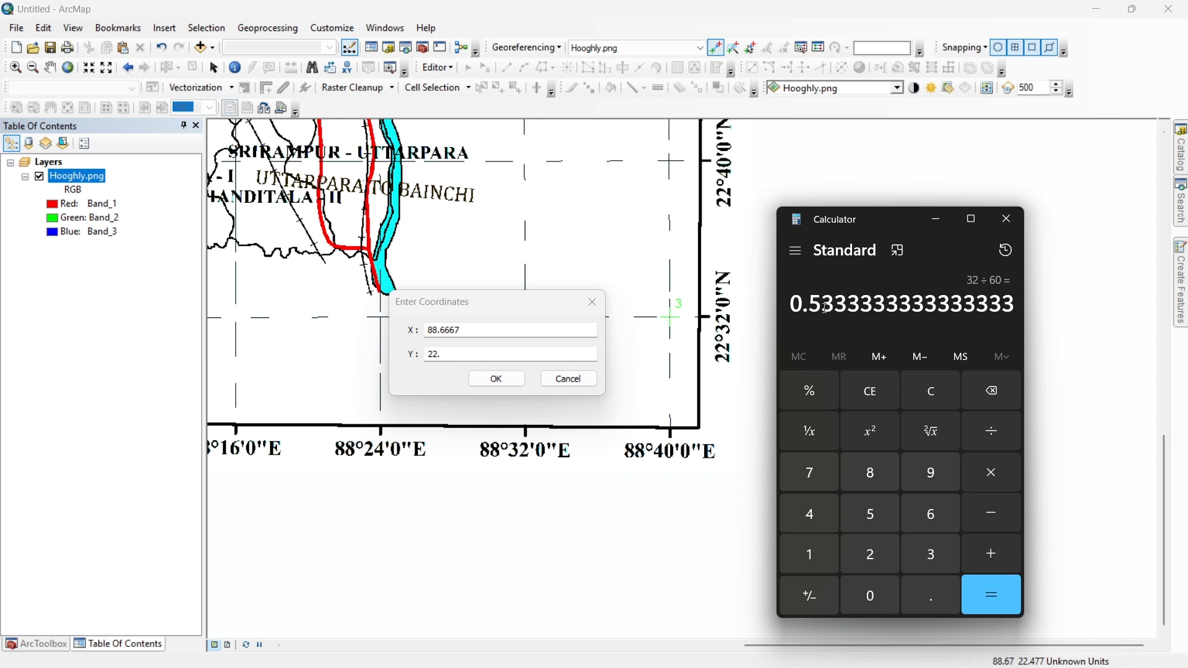
# Step: Copy the decimals 5333 from the result into the third control point's Y coordinate, making it 22.5333, and accept the coordinates
pyautogui.moveTo(808, 303); pyautogui.dragTo(861, 303)
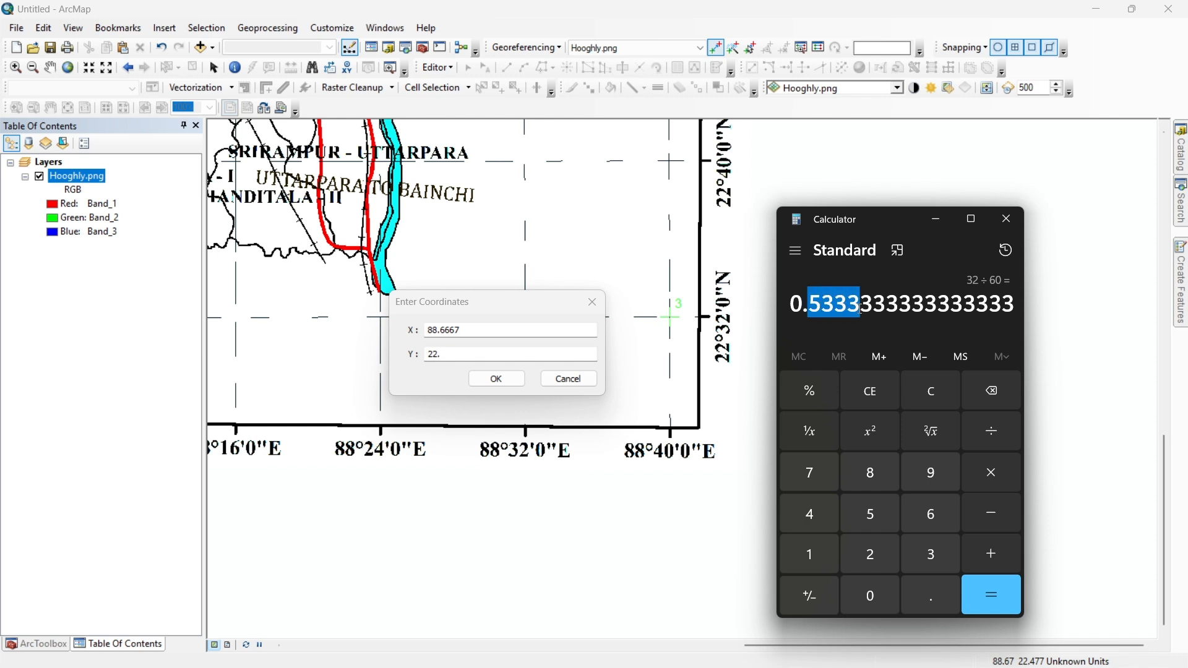
pyautogui.hotkey('ctrl', 'c')
pyautogui.click(471, 354)
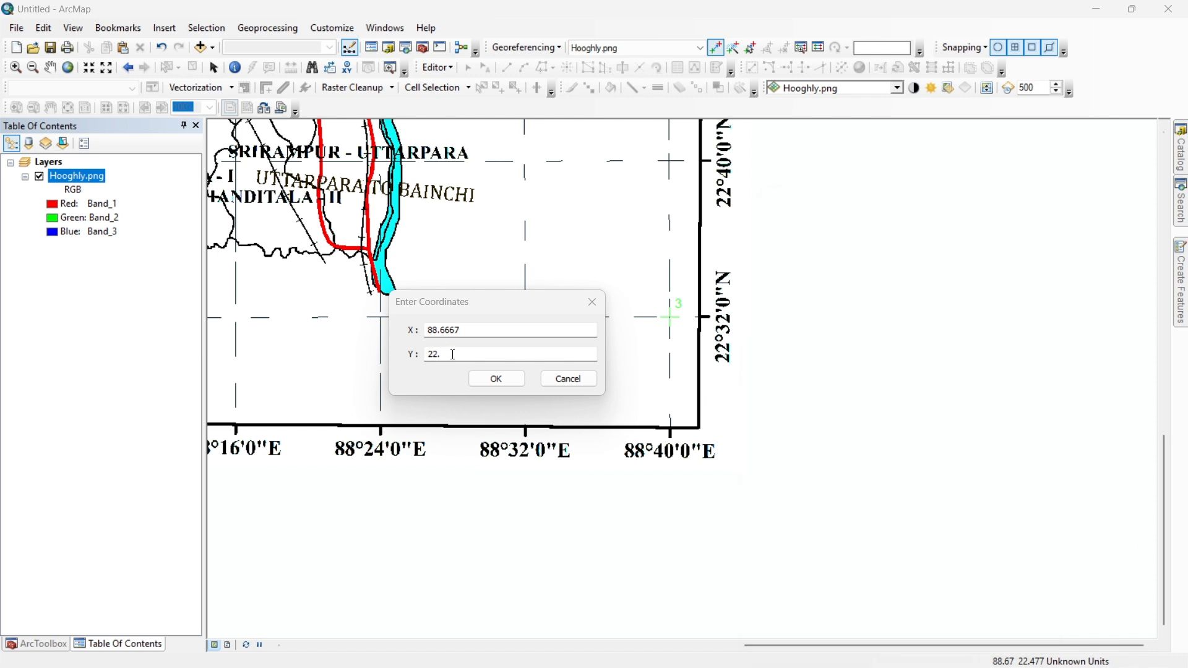
pyautogui.hotkey('ctrl', 'v')
pyautogui.click(483, 375)
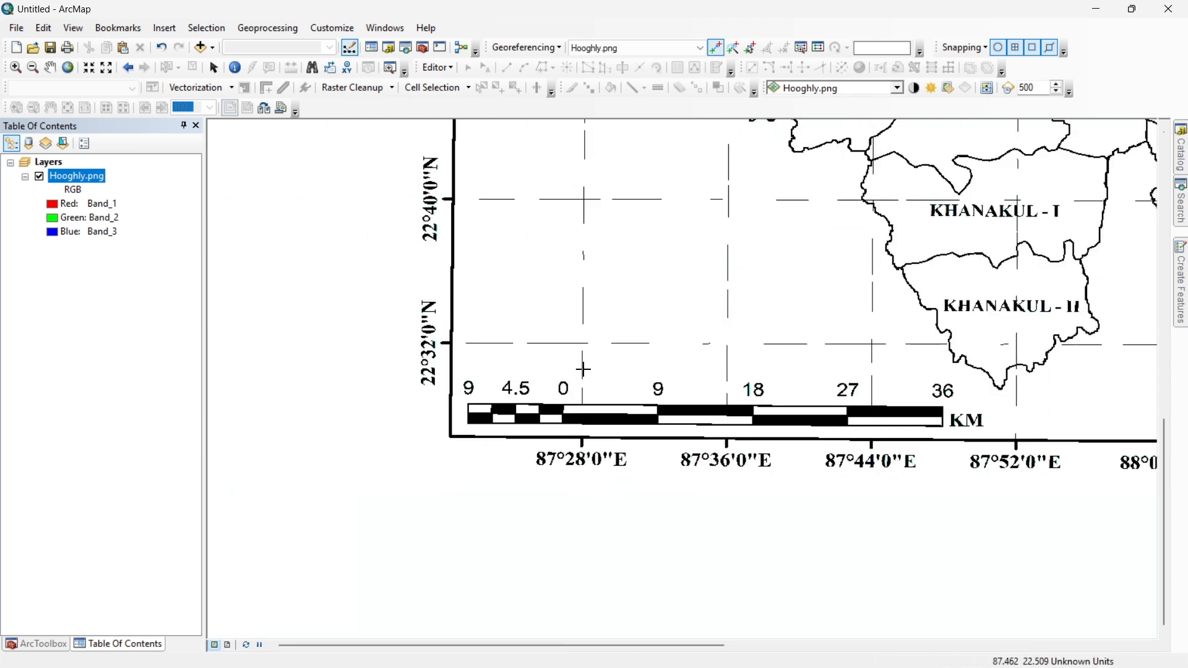
# Step: Place the fourth control point on the grid intersection of 87°28'0"E and 22°32'0"N above the scale bar
pyautogui.scroll(2, 586, 335)
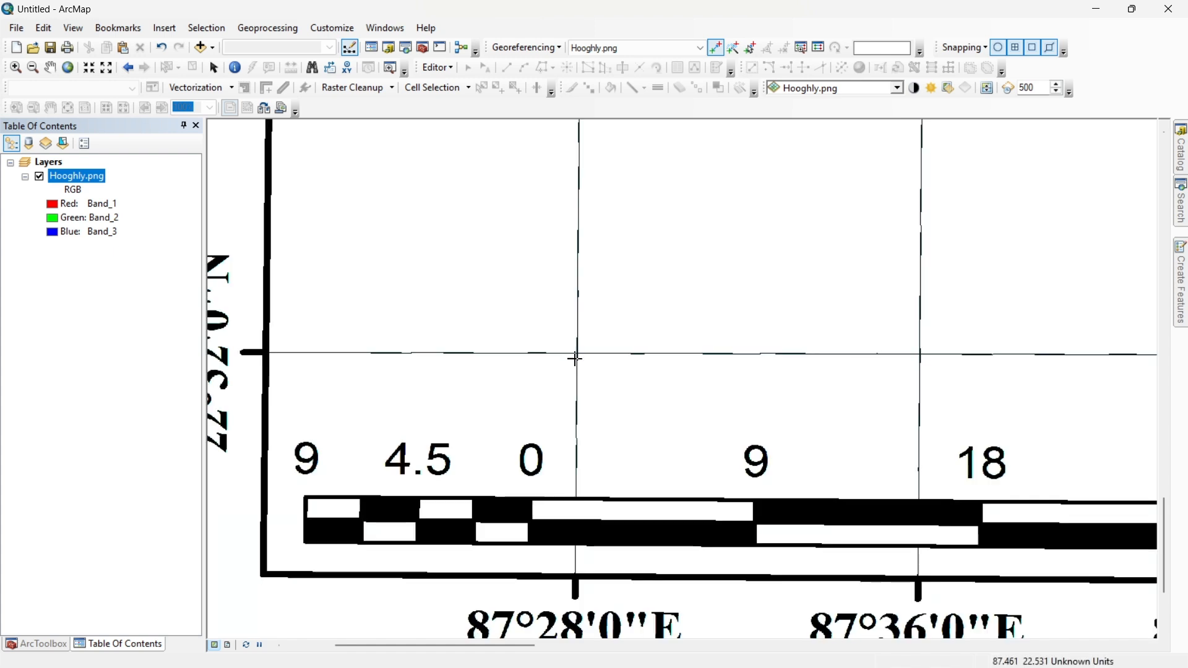
pyautogui.scroll(1, 585, 355)
pyautogui.scroll(1, 585, 356)
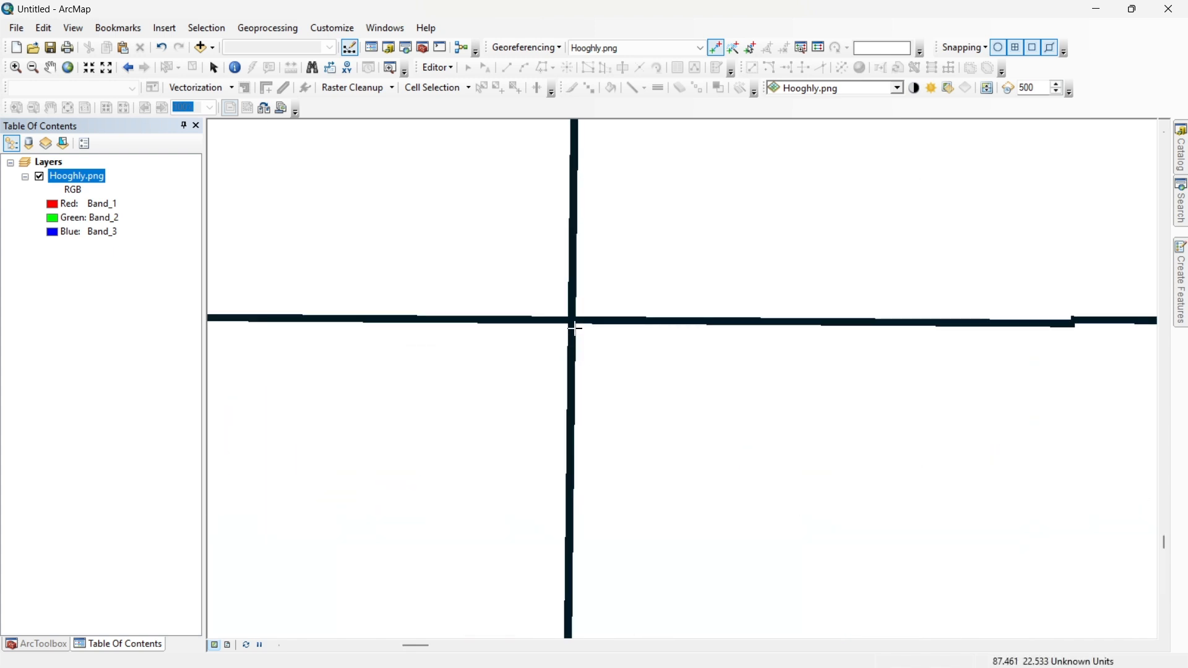
pyautogui.scroll(1, 573, 320)
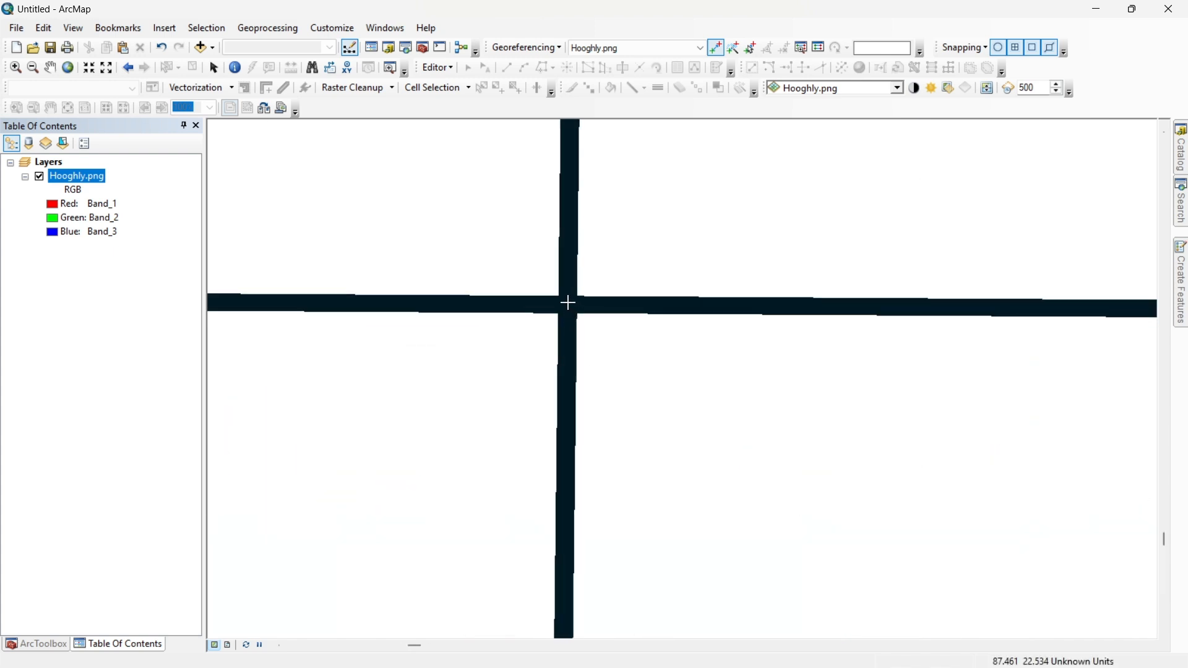
pyautogui.click(568, 302)
pyautogui.scroll(-4, 567, 302)
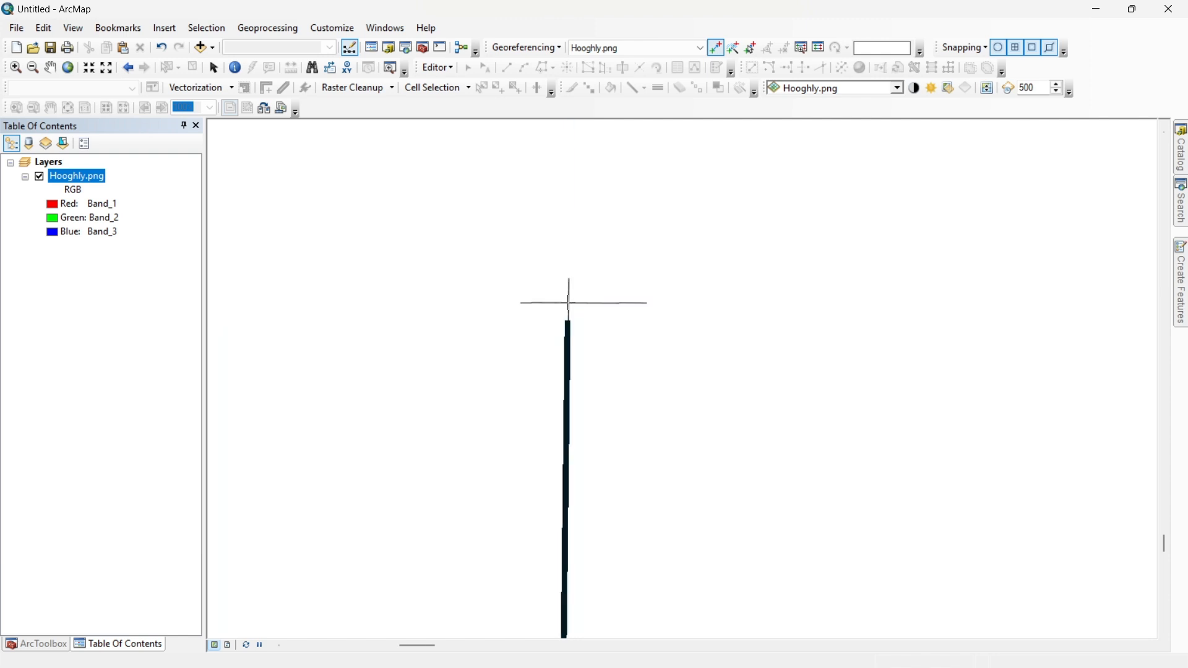
# Step: Open X and Y coordinate entry for the fourth control point and enter 87. as the start of X
pyautogui.rightClick(568, 302)
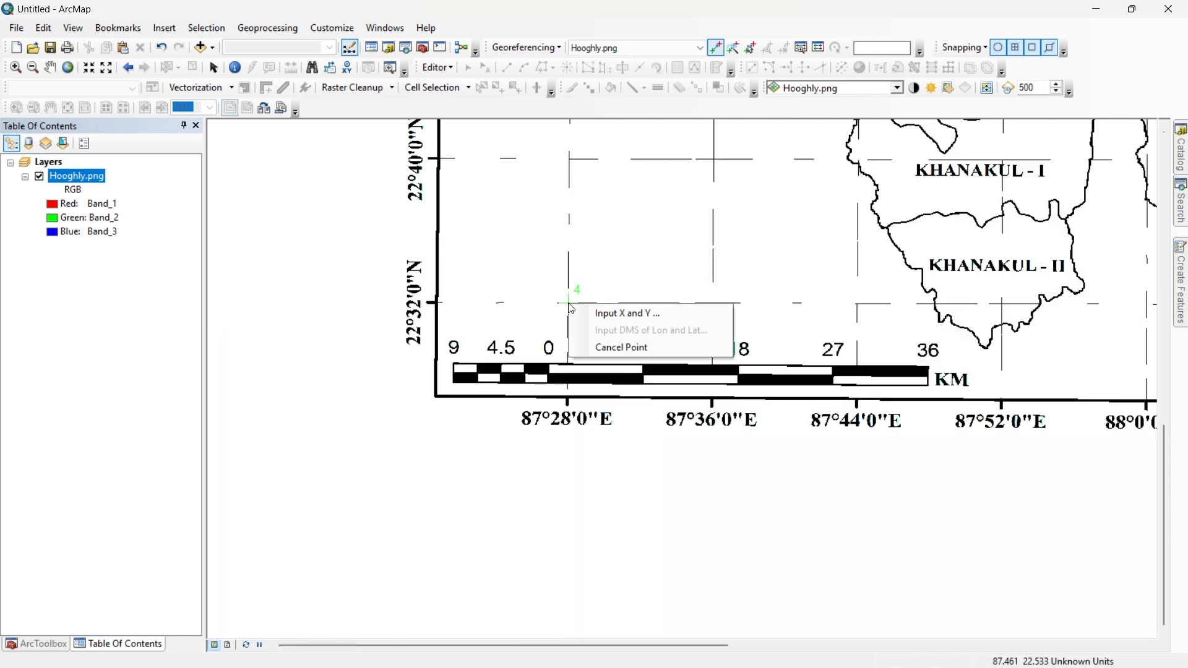
pyautogui.click(597, 314)
pyautogui.moveTo(601, 301); pyautogui.dragTo(758, 282)
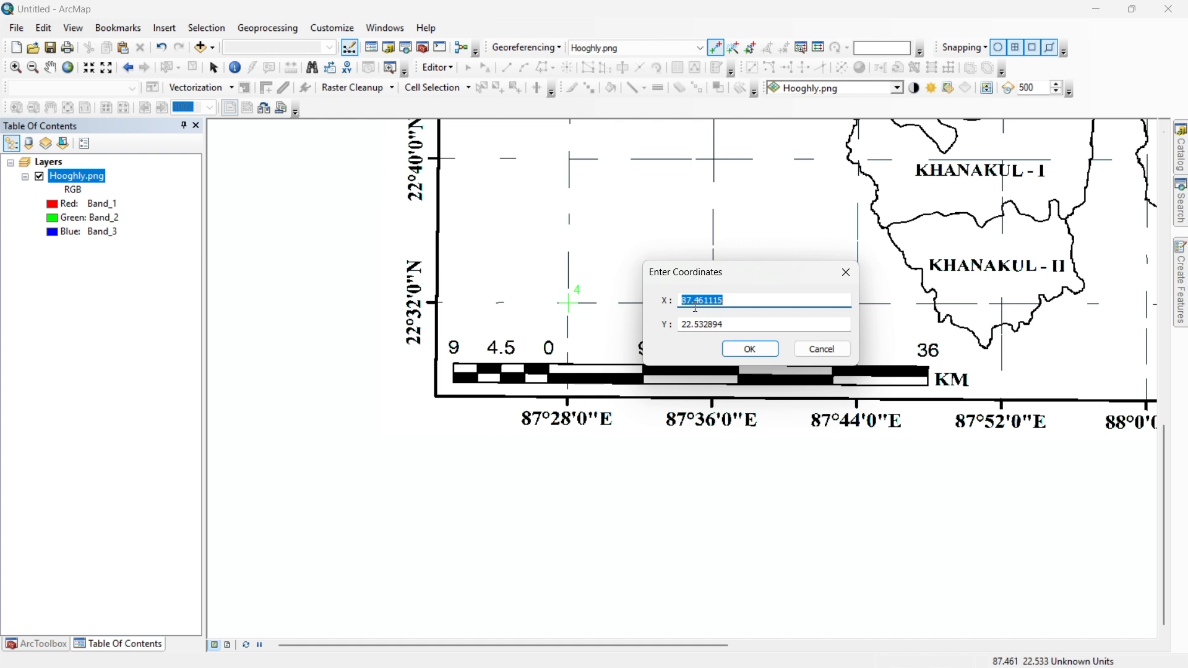
pyautogui.write('87.')
# Step: Return to Calculator and divide 28 by 60 to convert the fourth point's longitude minutes to decimal degrees
pyautogui.click(839, 650)
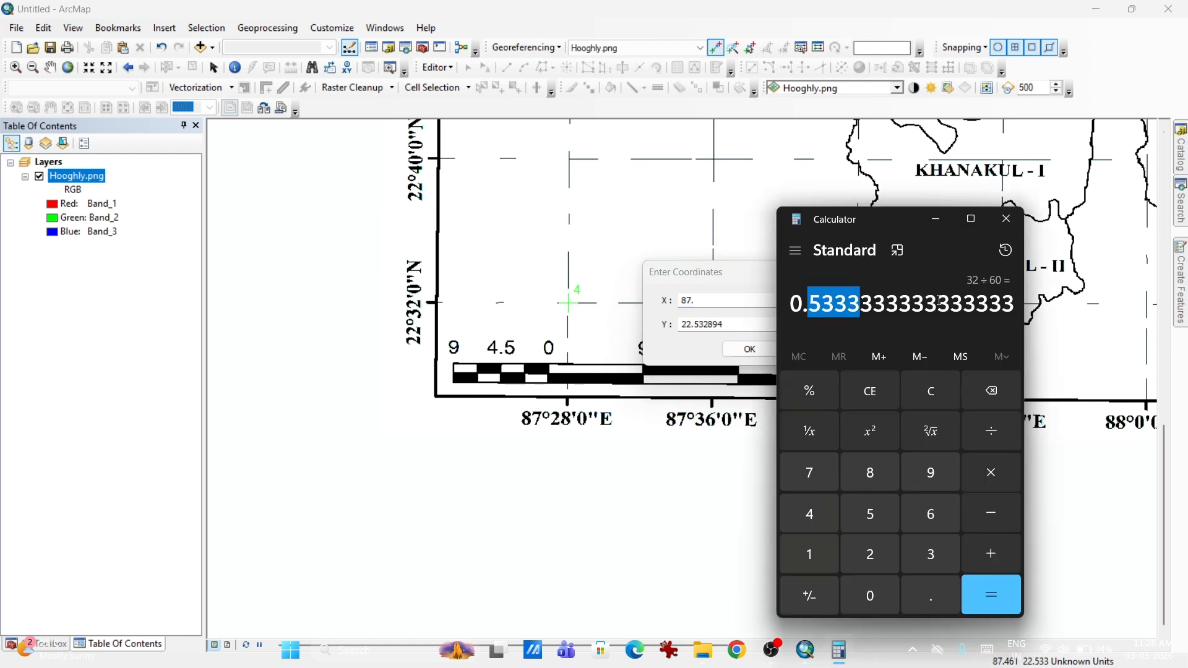
pyautogui.click(942, 395)
pyautogui.click(871, 555)
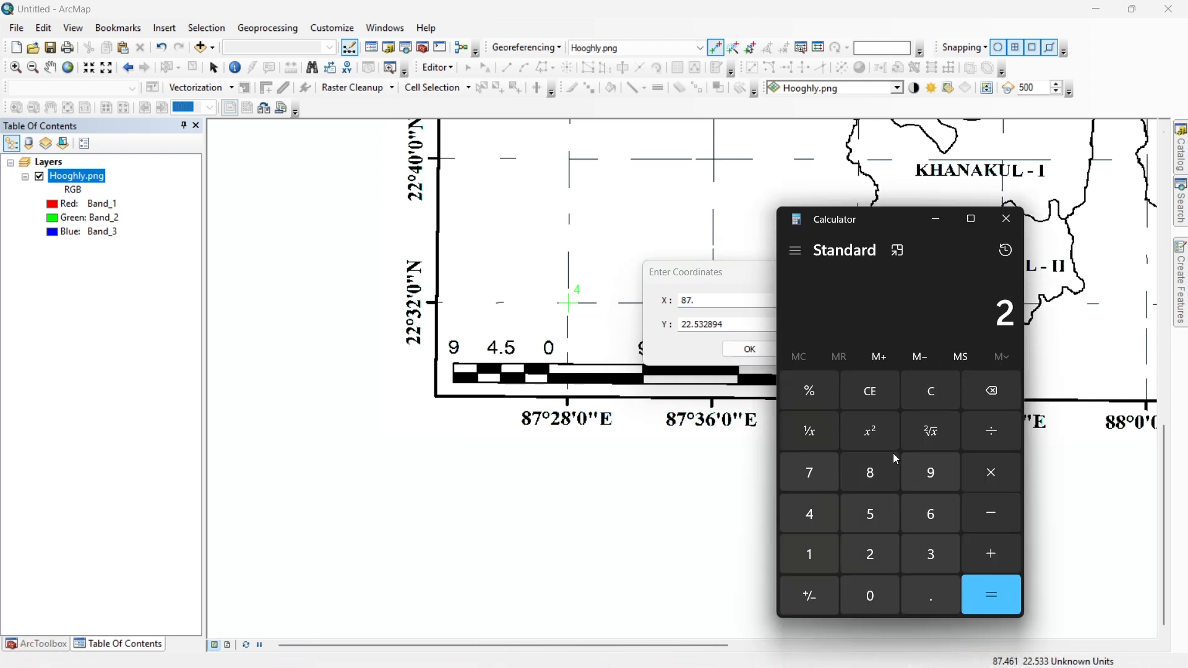
pyautogui.click(871, 473)
pyautogui.click(991, 432)
pyautogui.click(931, 514)
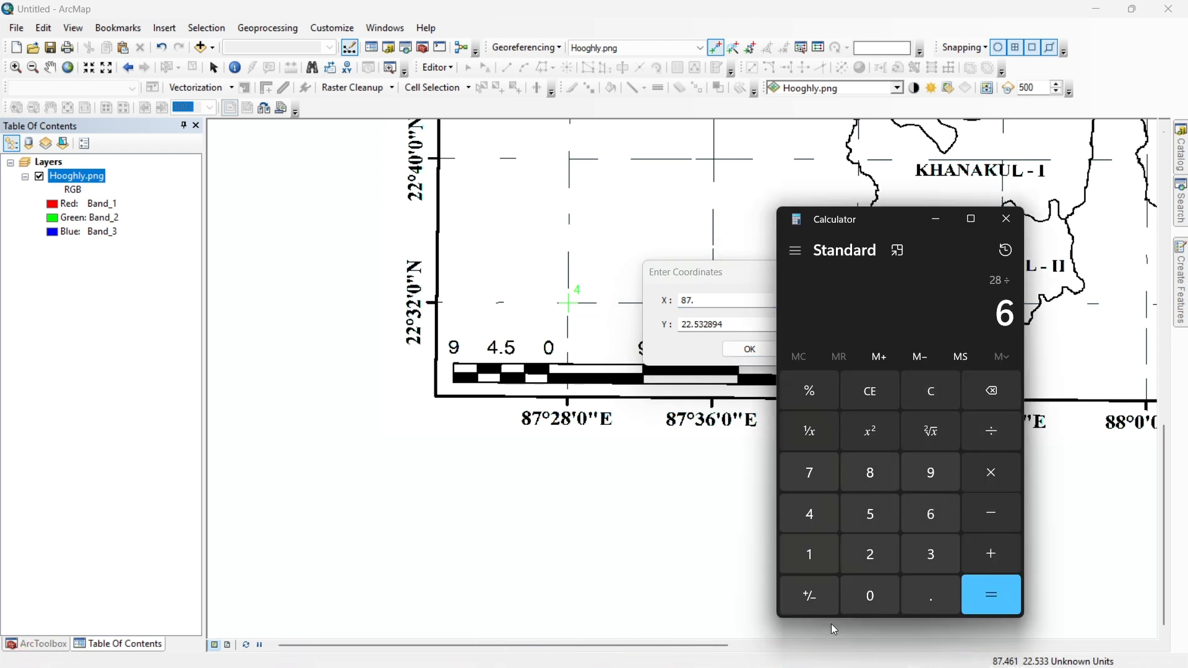
pyautogui.click(869, 595)
pyautogui.click(970, 588)
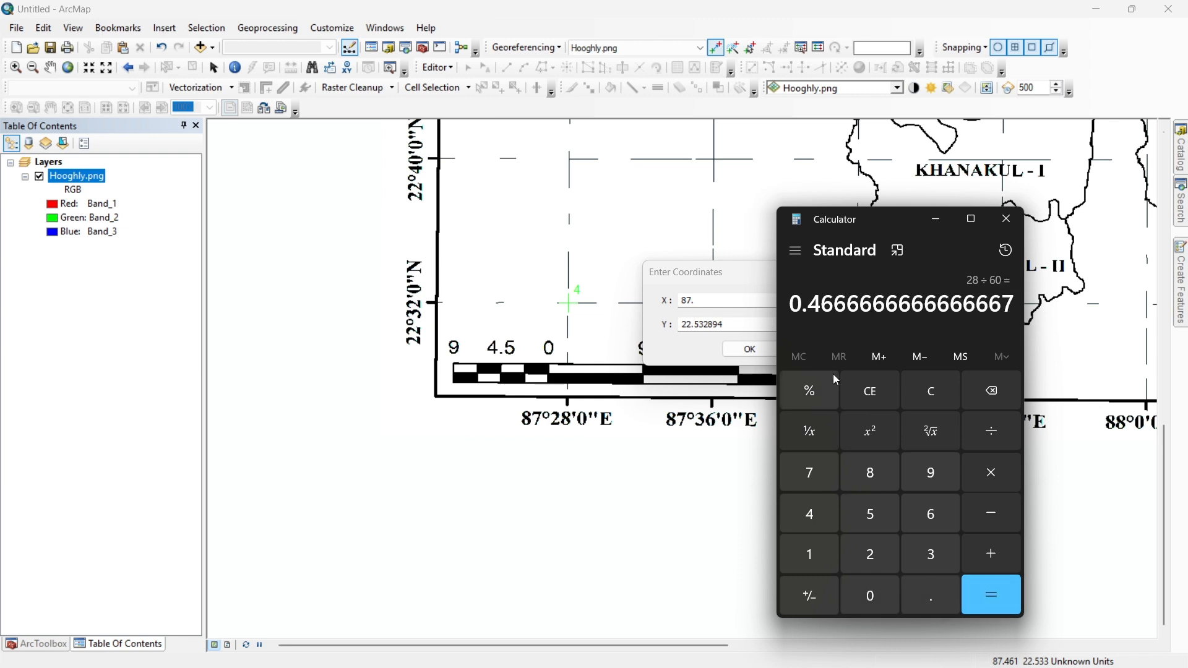
# Step: Copy the decimals 466 from the result into the fourth control point's X coordinate and complete it as 87.4667
pyautogui.moveTo(812, 302); pyautogui.dragTo(853, 305)
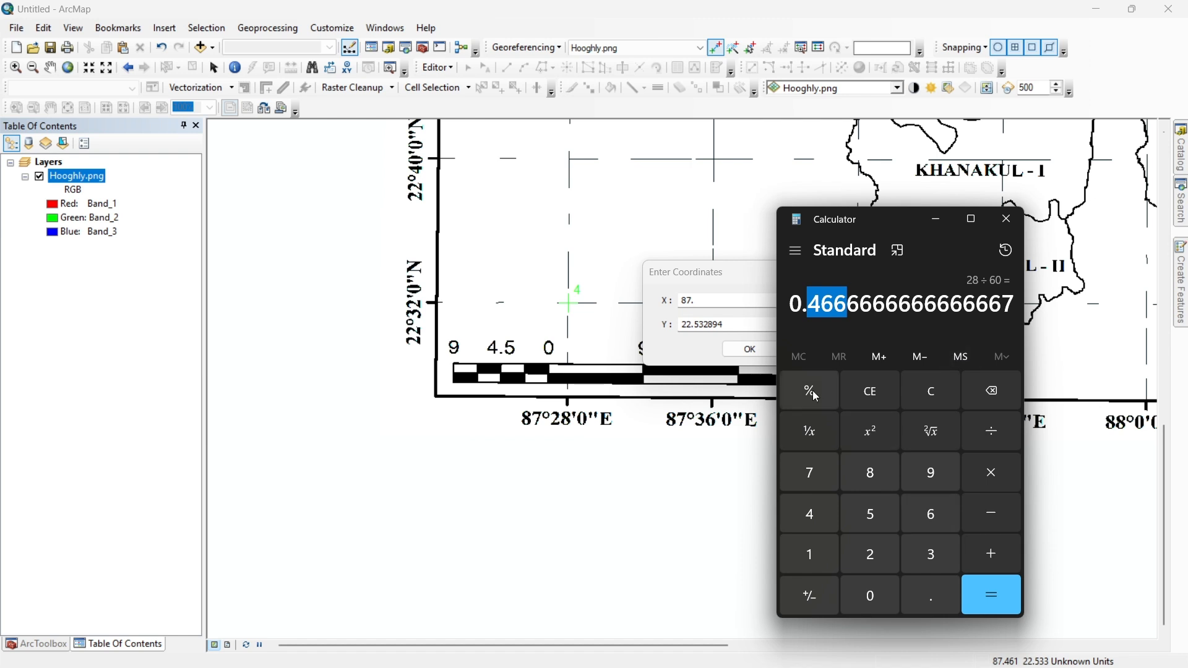
pyautogui.click(750, 299)
pyautogui.hotkey('ctrl', 'v')
pyautogui.write('7')
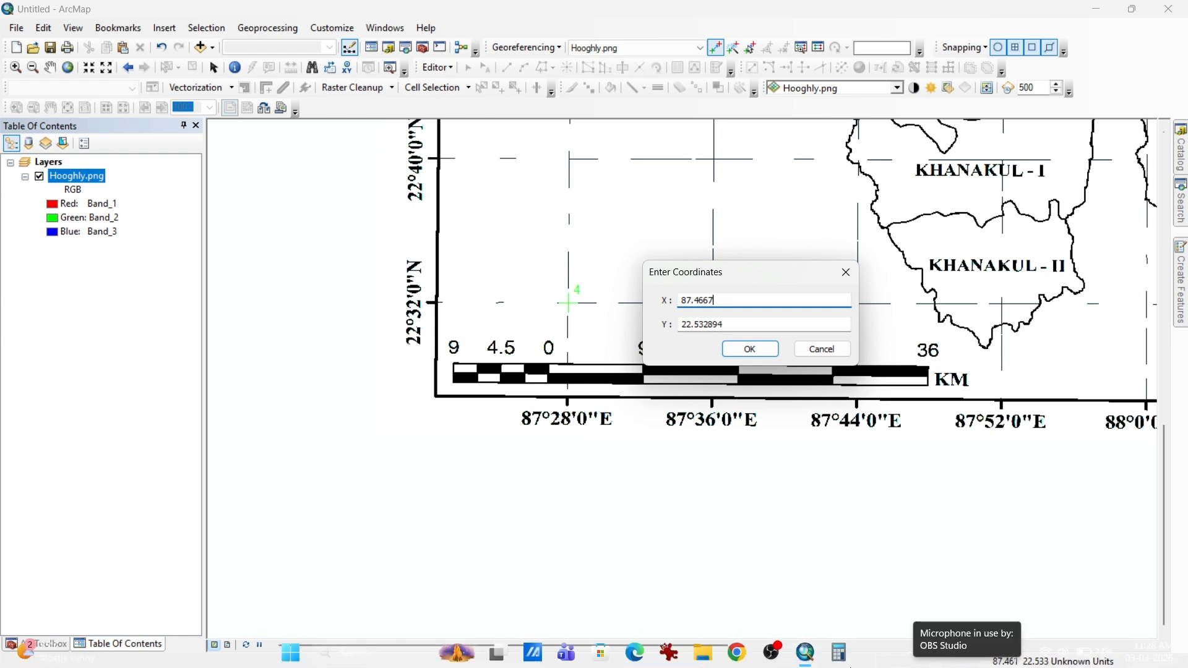
# Step: Look up the earlier 32 ÷ 60 result in Calculator's history, set the fourth point's Y coordinate to 22.5333 and accept the coordinates
pyautogui.click(842, 654)
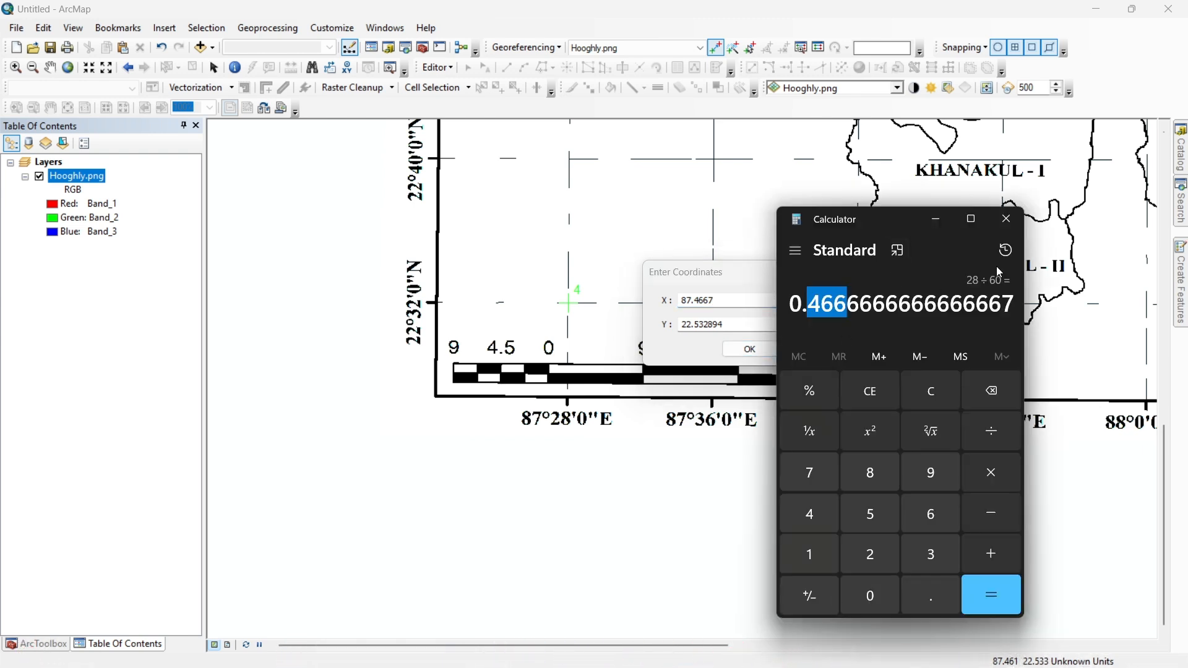
pyautogui.click(933, 392)
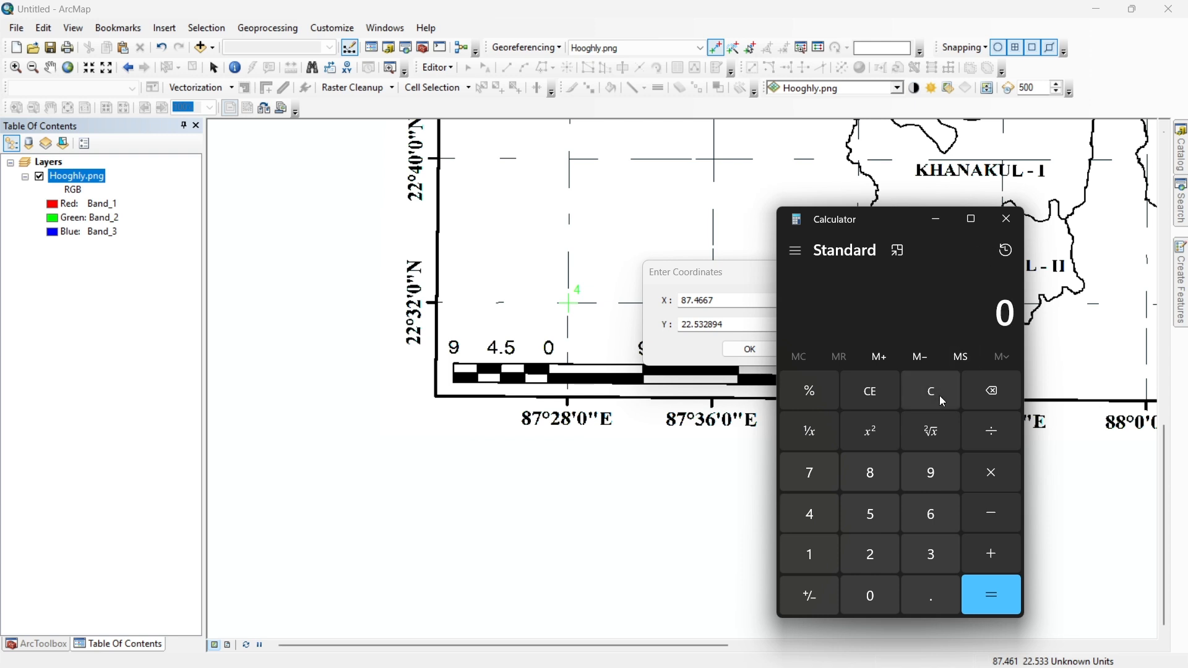
pyautogui.click(1005, 250)
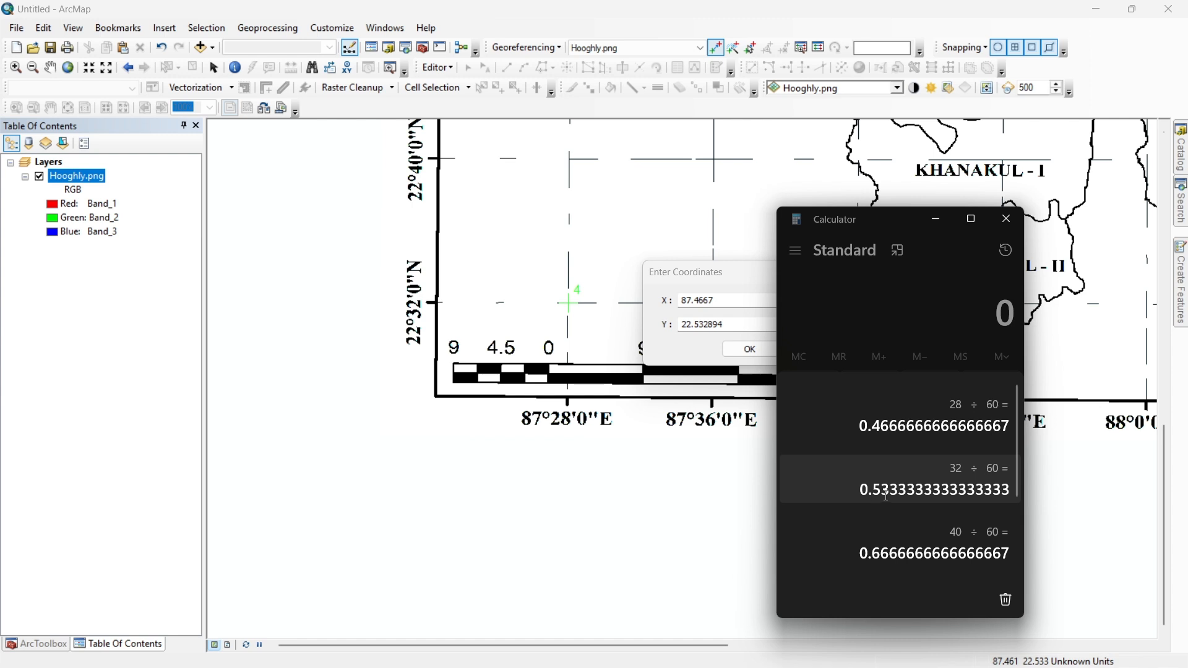
pyautogui.click(1006, 219)
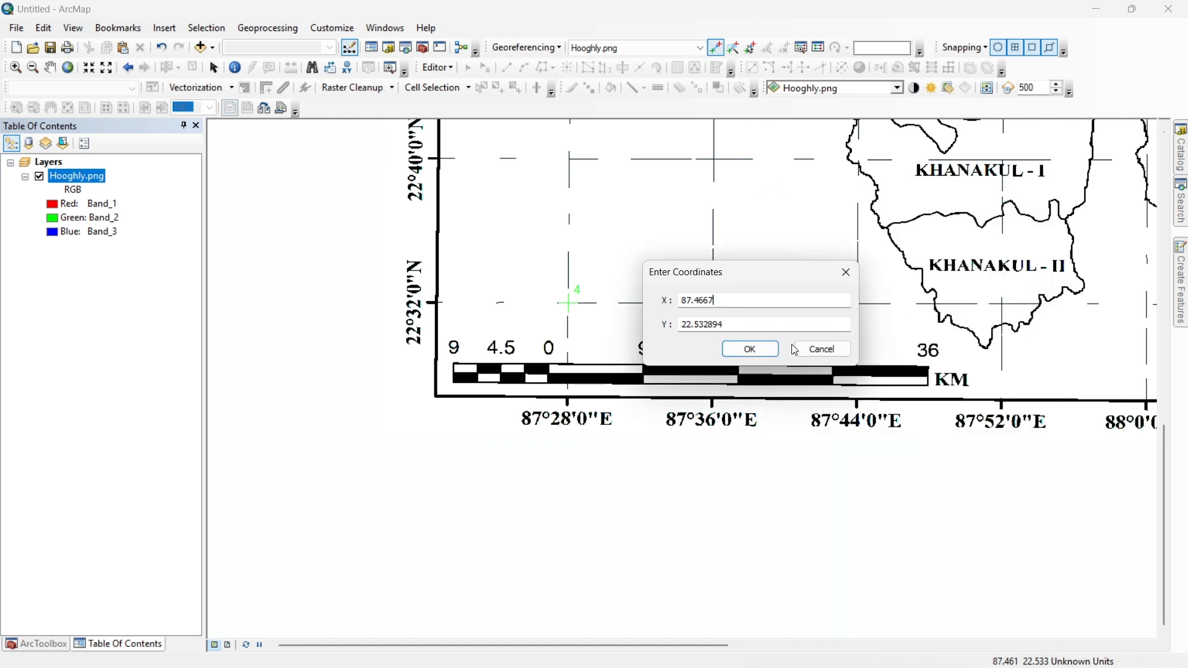
pyautogui.doubleClick(737, 324)
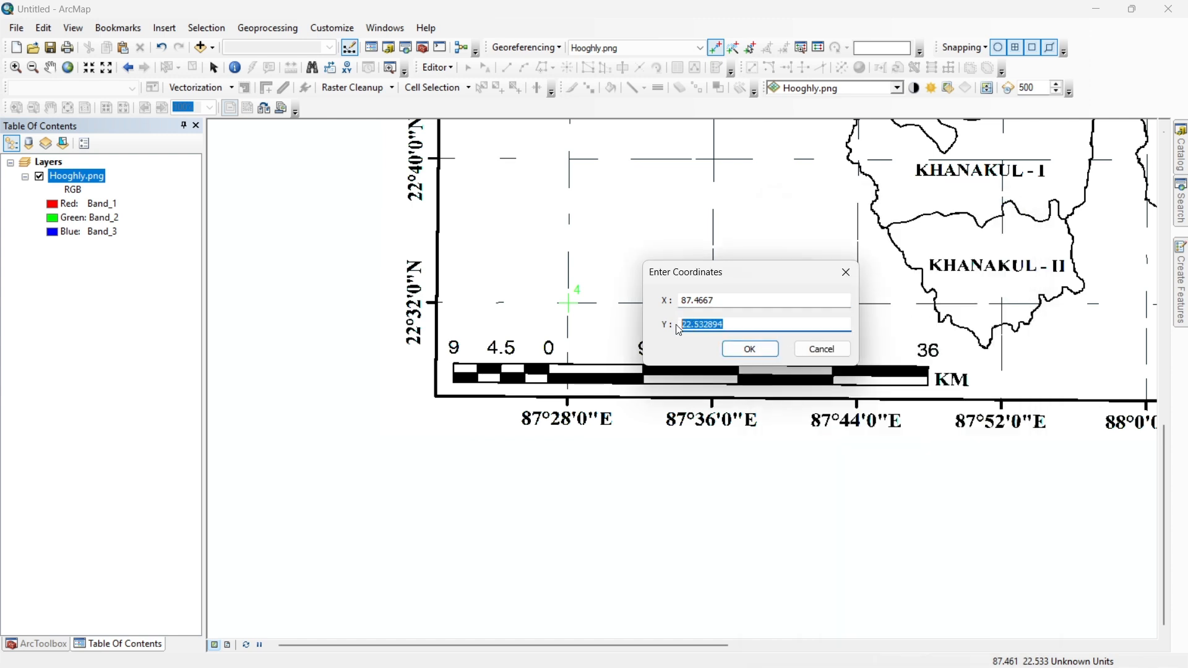
pyautogui.write('22.5333')
pyautogui.click(758, 354)
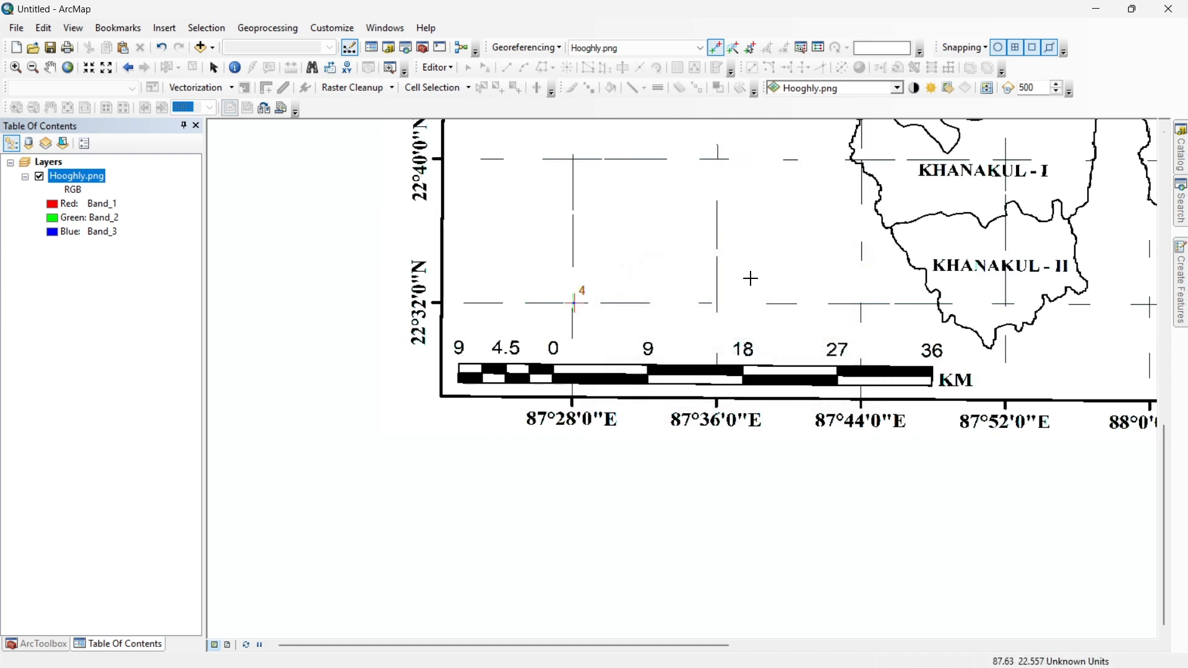
# Step: Review the control points at the map's corners and open the link table to check the total RMS error
pyautogui.moveTo(771, 291); pyautogui.dragTo(503, 488)
pyautogui.moveTo(854, 303); pyautogui.dragTo(337, 563)
pyautogui.moveTo(835, 266); pyautogui.dragTo(527, 491)
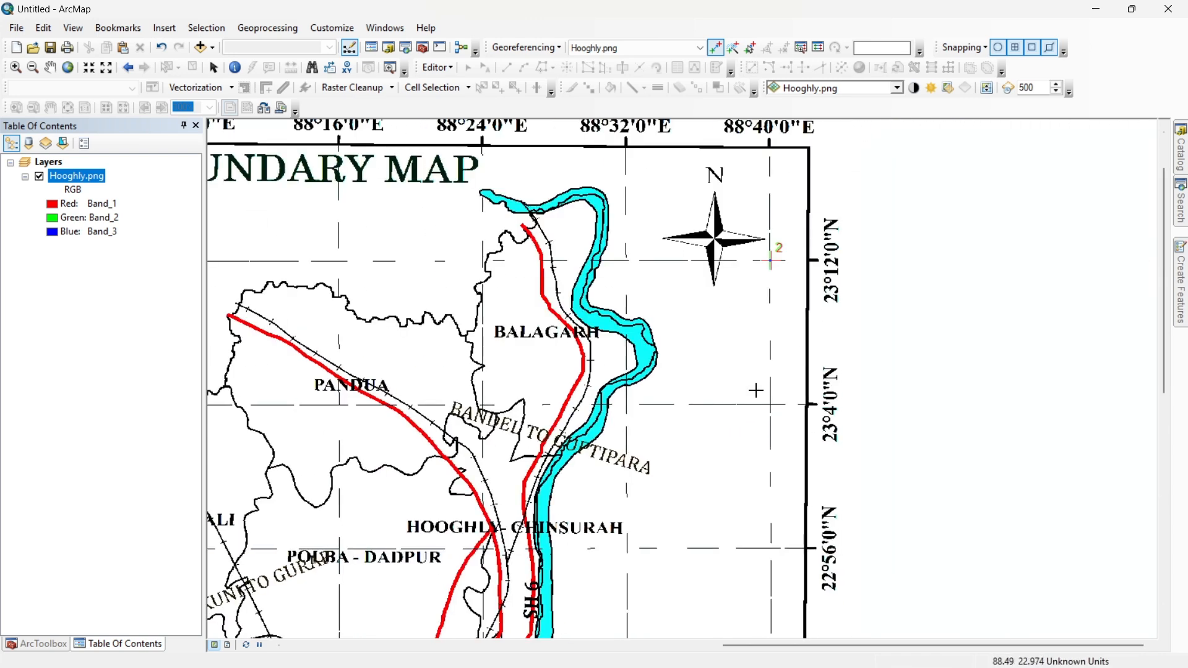
pyautogui.moveTo(757, 296); pyautogui.dragTo(777, 521)
pyautogui.moveTo(696, 457); pyautogui.dragTo(981, 384)
pyautogui.moveTo(609, 373); pyautogui.dragTo(796, 348)
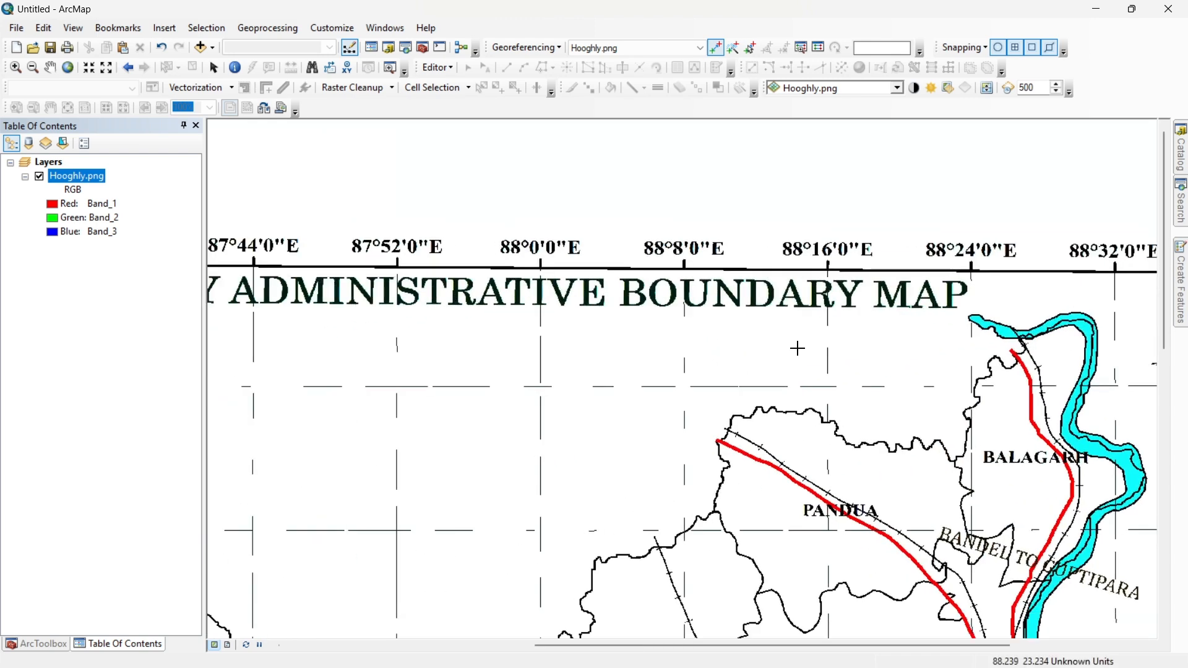
pyautogui.moveTo(515, 362); pyautogui.dragTo(876, 399)
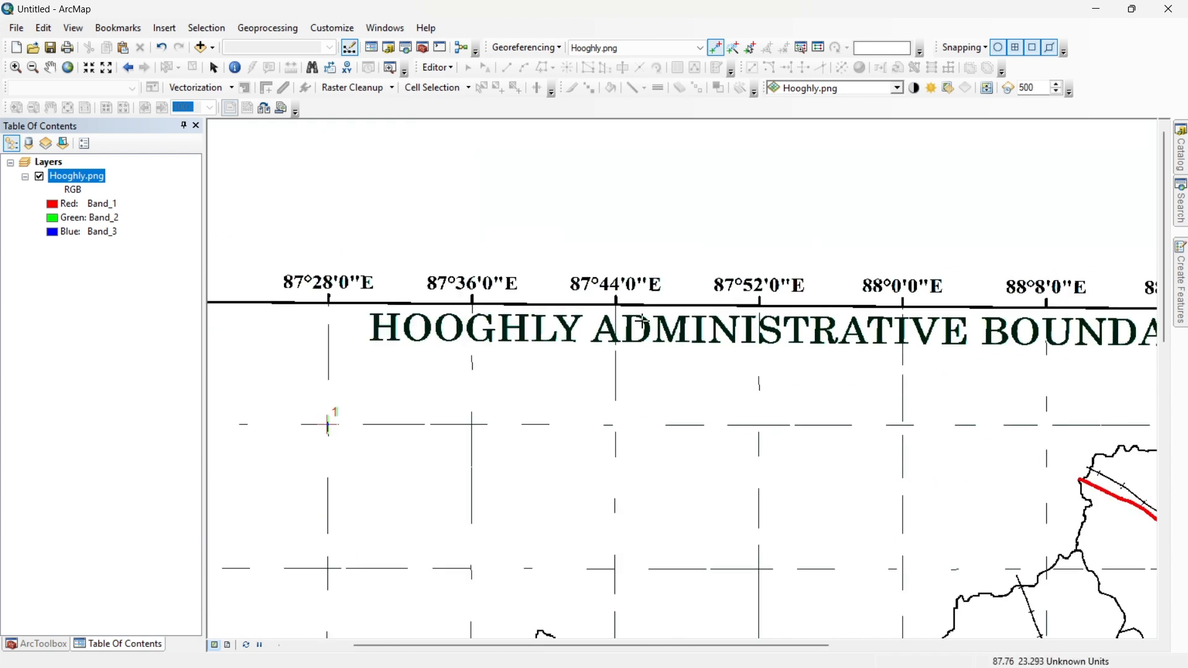
pyautogui.click(818, 48)
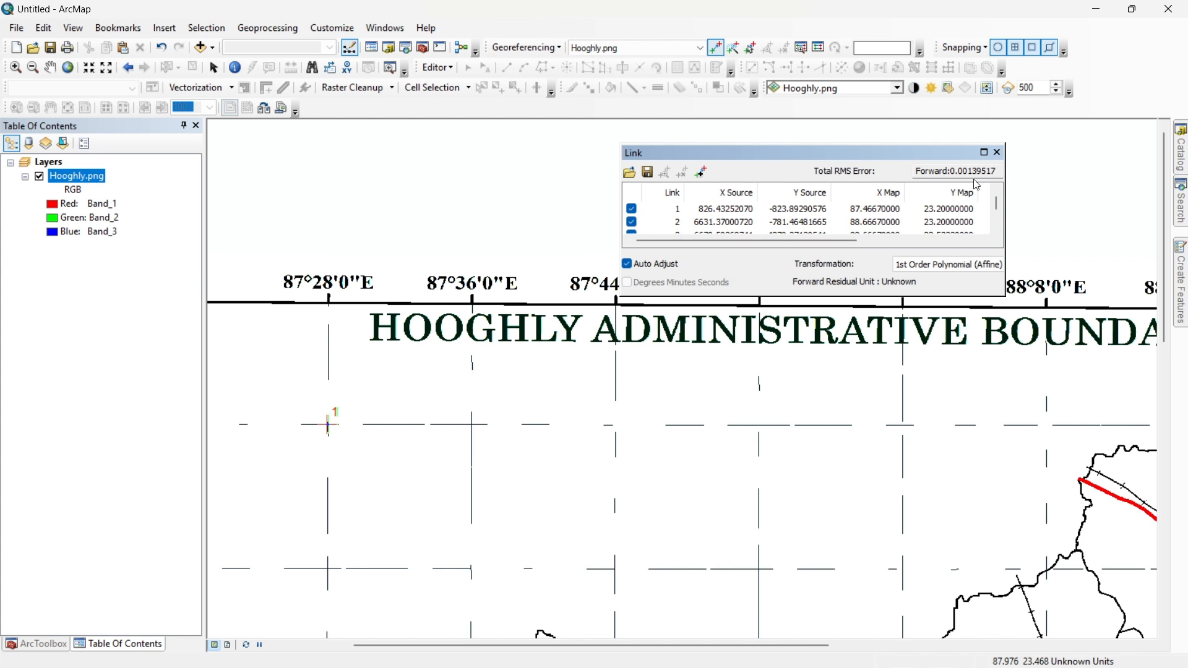
pyautogui.moveTo(915, 663)
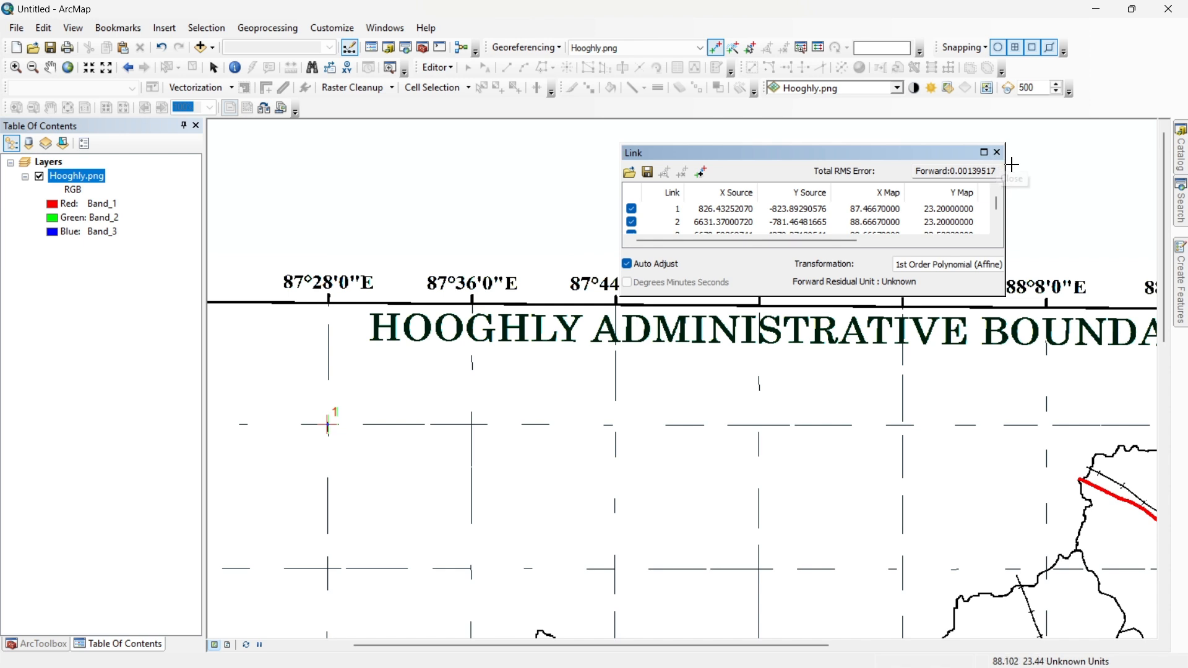
pyautogui.scroll(1, 442, 366)
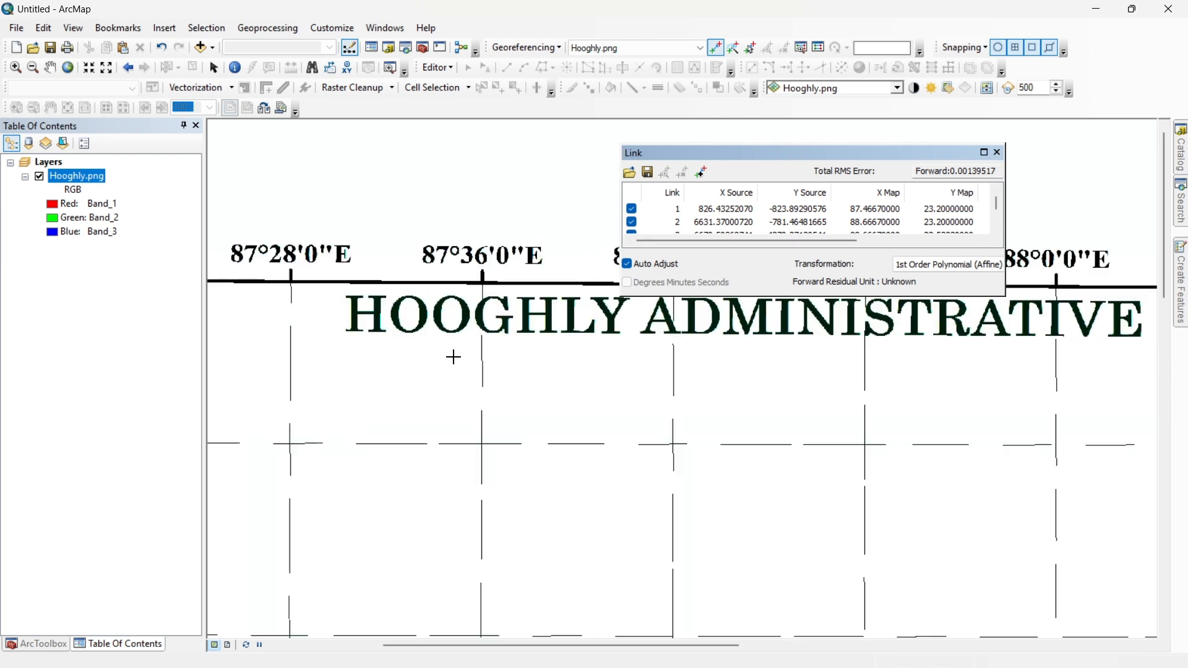
pyautogui.moveTo(424, 374); pyautogui.dragTo(672, 382)
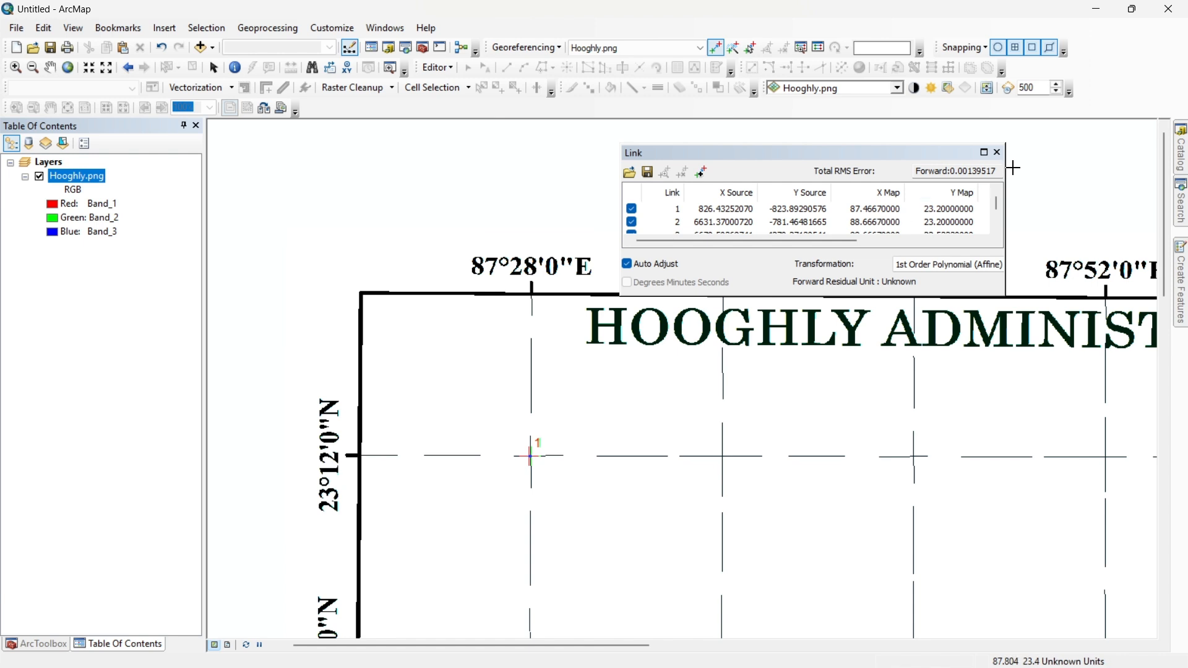
# Step: Check the X Map and Y Map values of the first link in the link table and close the table
pyautogui.click(860, 210)
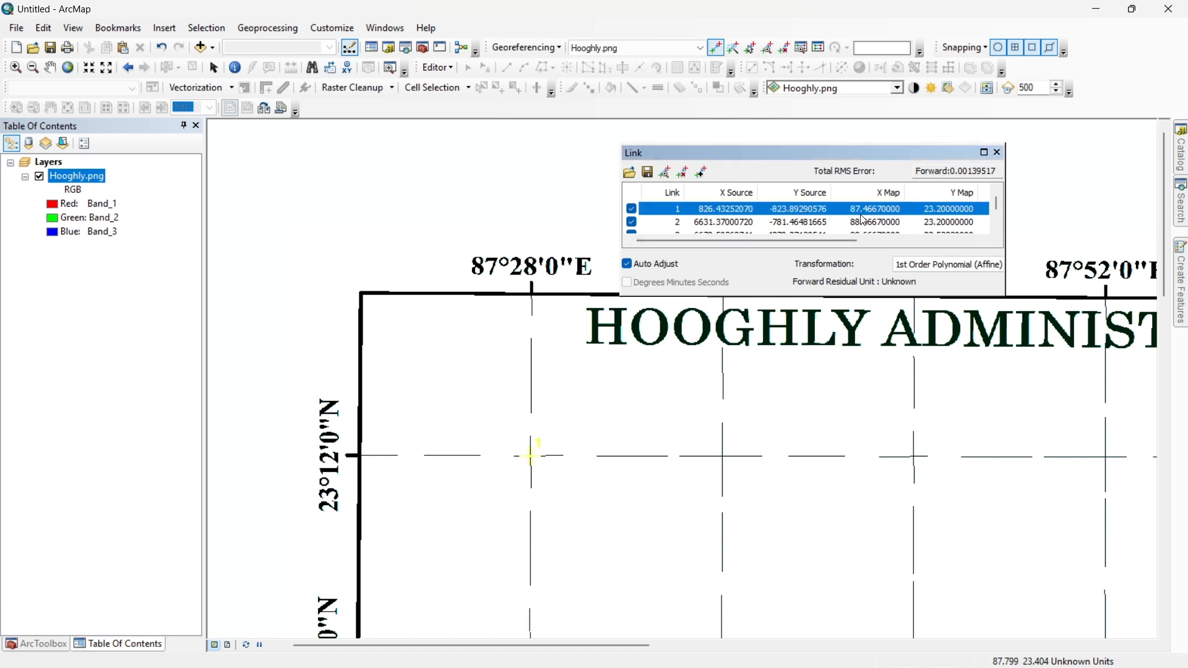
pyautogui.click(860, 210)
pyautogui.click(927, 212)
pyautogui.click(930, 212)
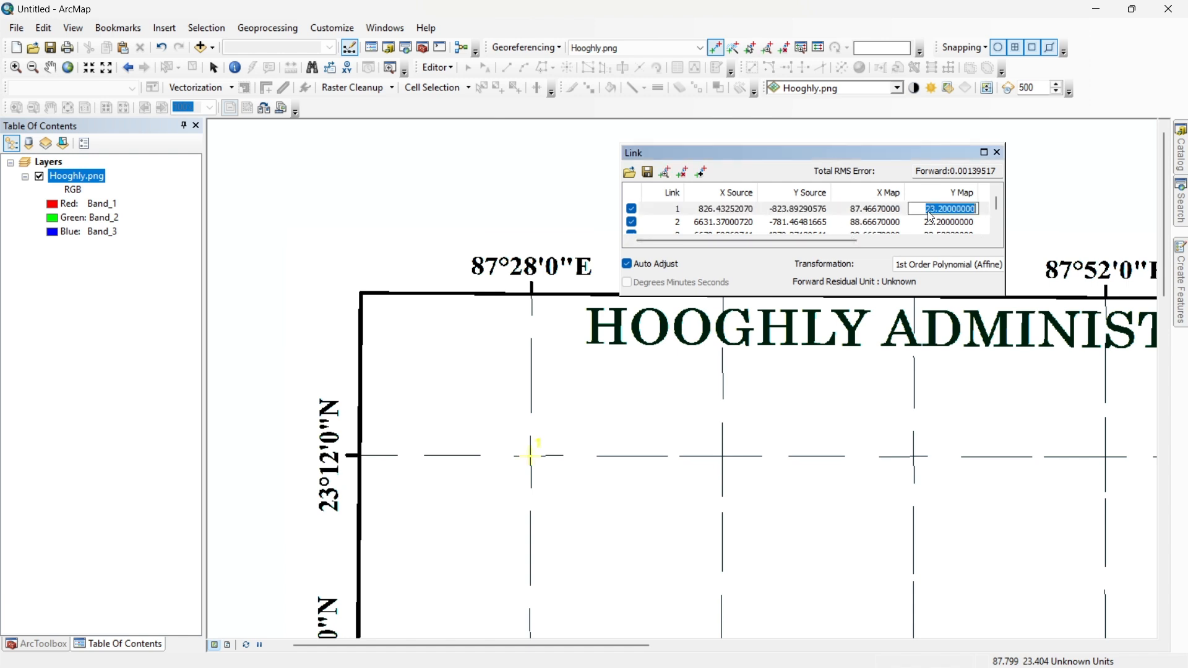
pyautogui.press('Return')
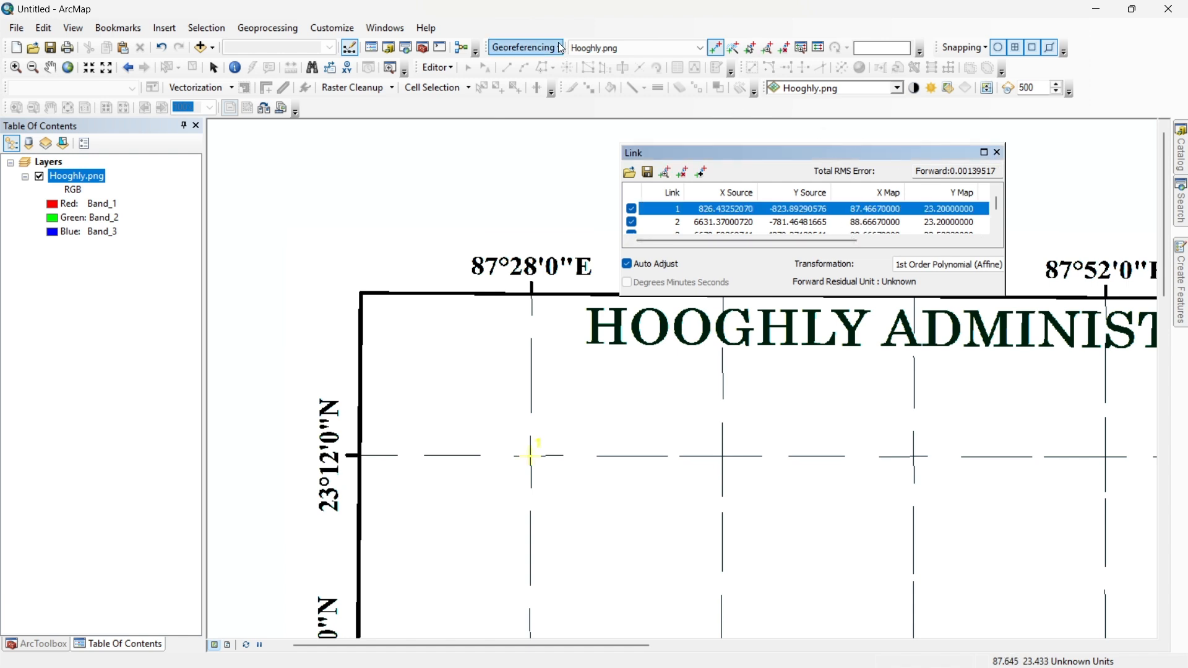
pyautogui.click(997, 153)
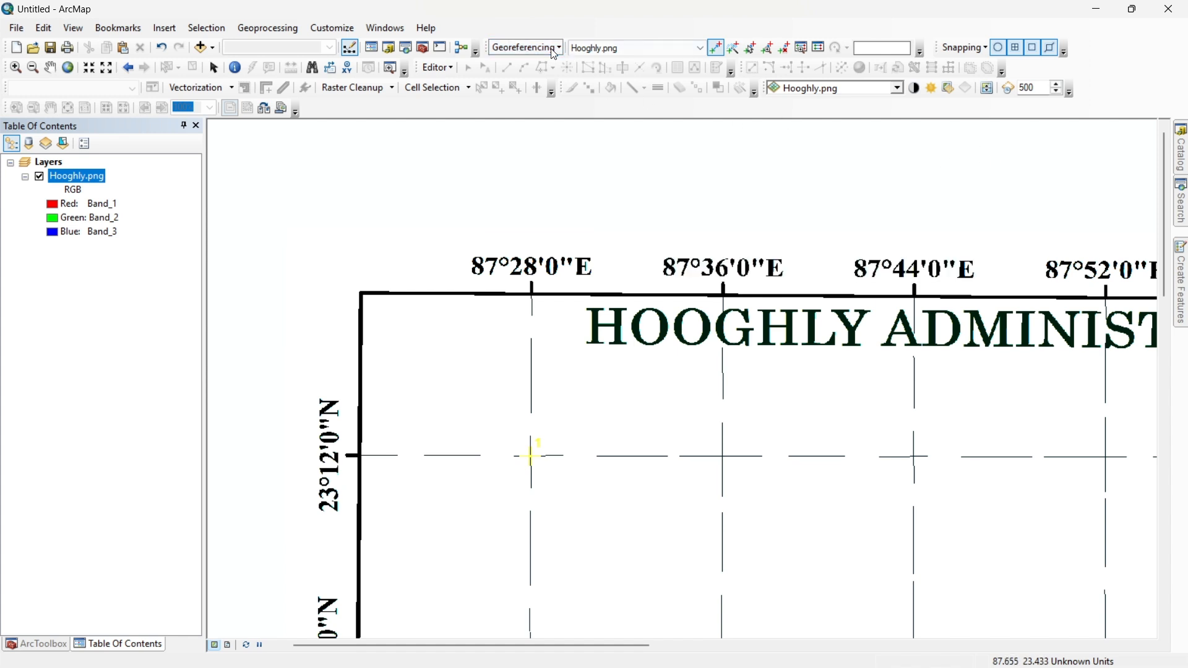
# Step: Start rectifying the georeferenced image and set the output location to the folder E:\ArcGIS YT\DAY 2
pyautogui.click(527, 47)
pyautogui.click(553, 81)
pyautogui.click(737, 347)
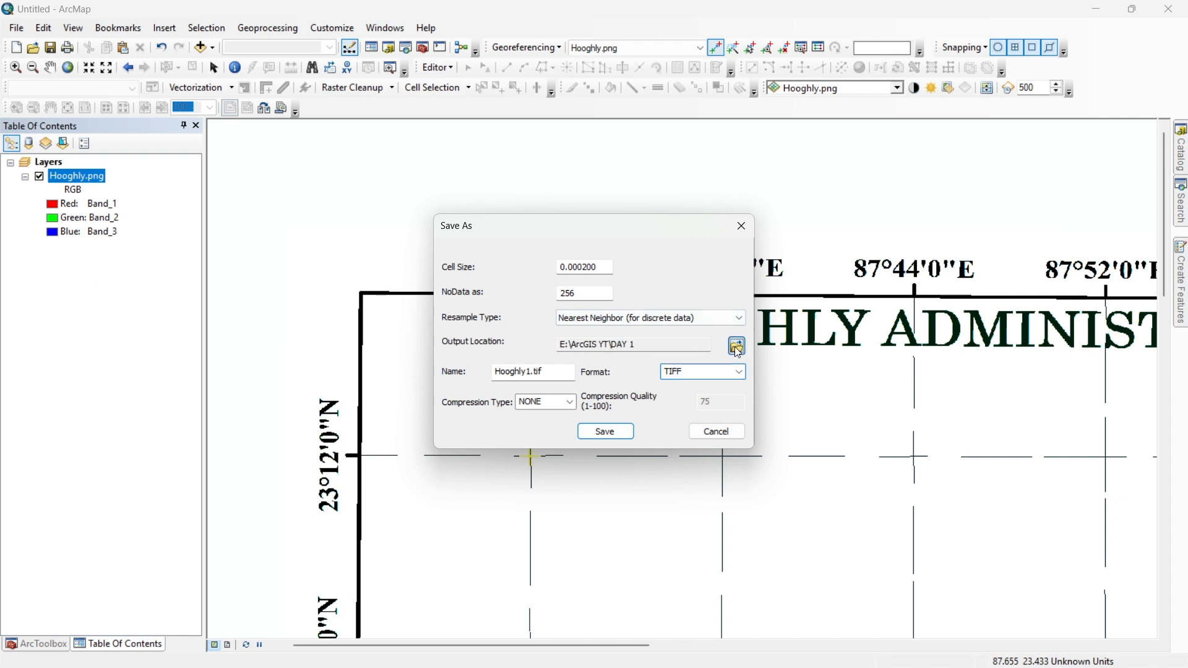
pyautogui.click(616, 240)
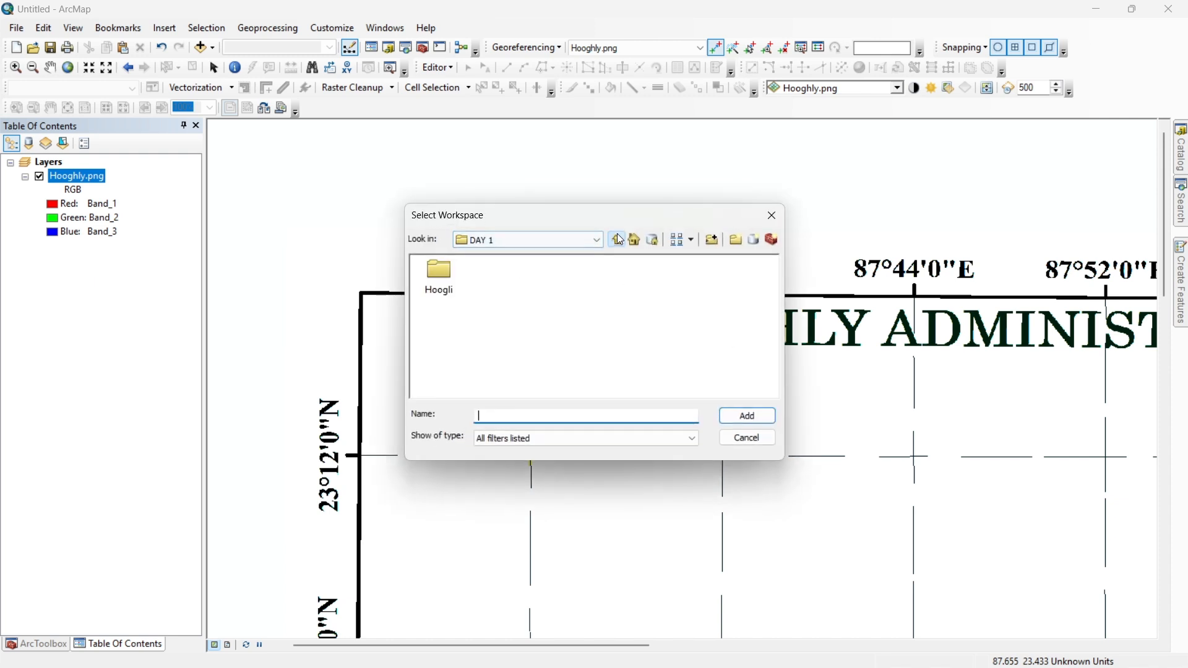
pyautogui.click(509, 270)
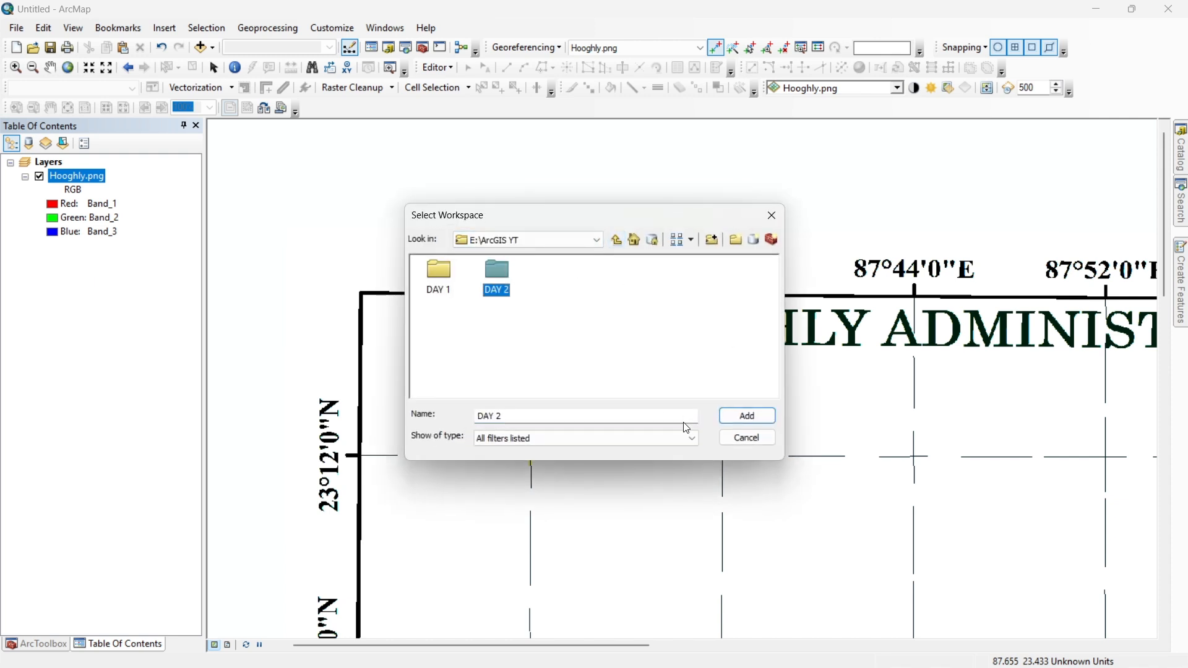
pyautogui.click(732, 416)
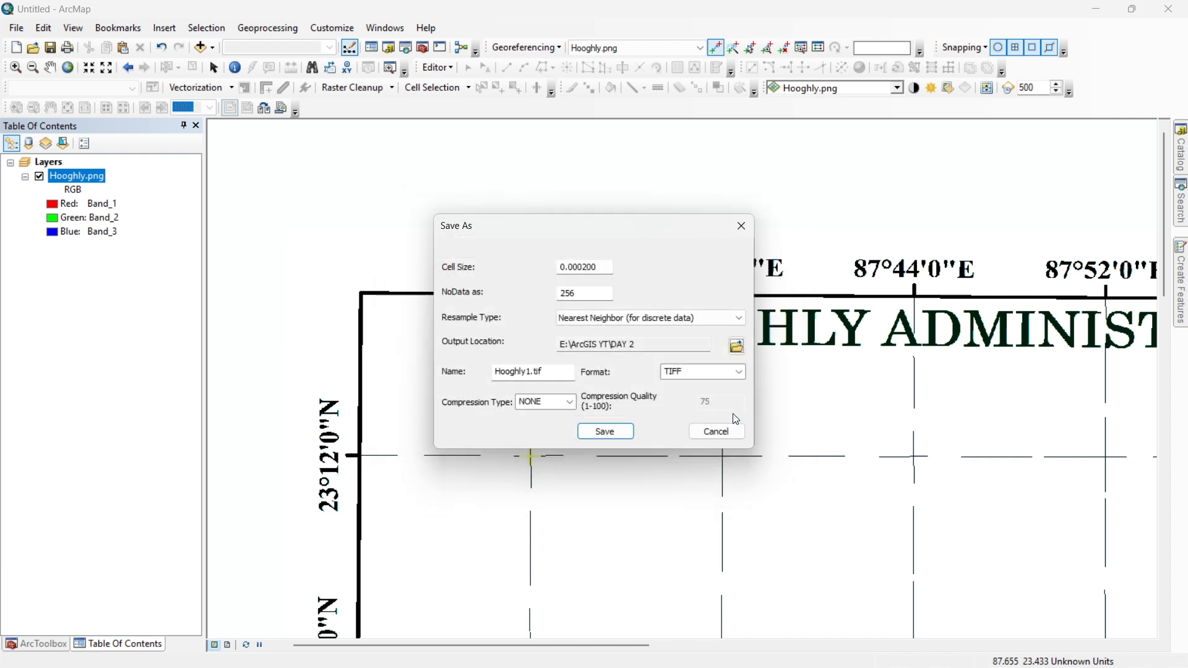
# Step: Name the rectified output Hooghly_geo.tif and save it, dismissing the energy saver notification
pyautogui.click(533, 372)
pyautogui.write('_geo')
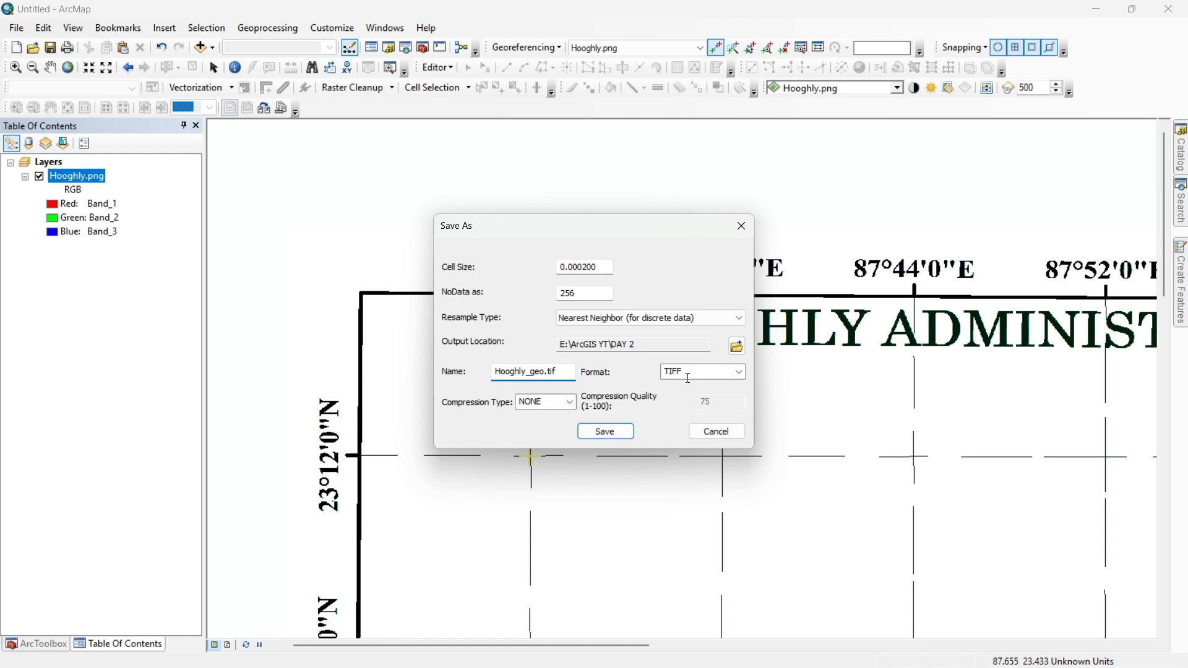
pyautogui.click(617, 427)
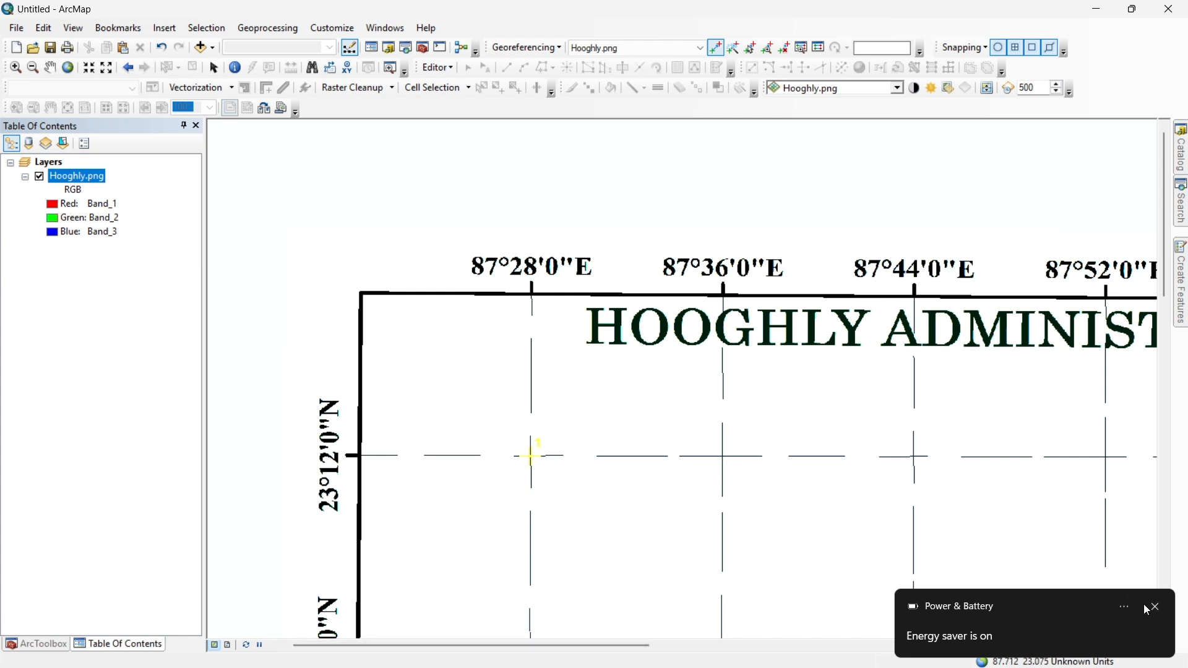
pyautogui.click(1155, 607)
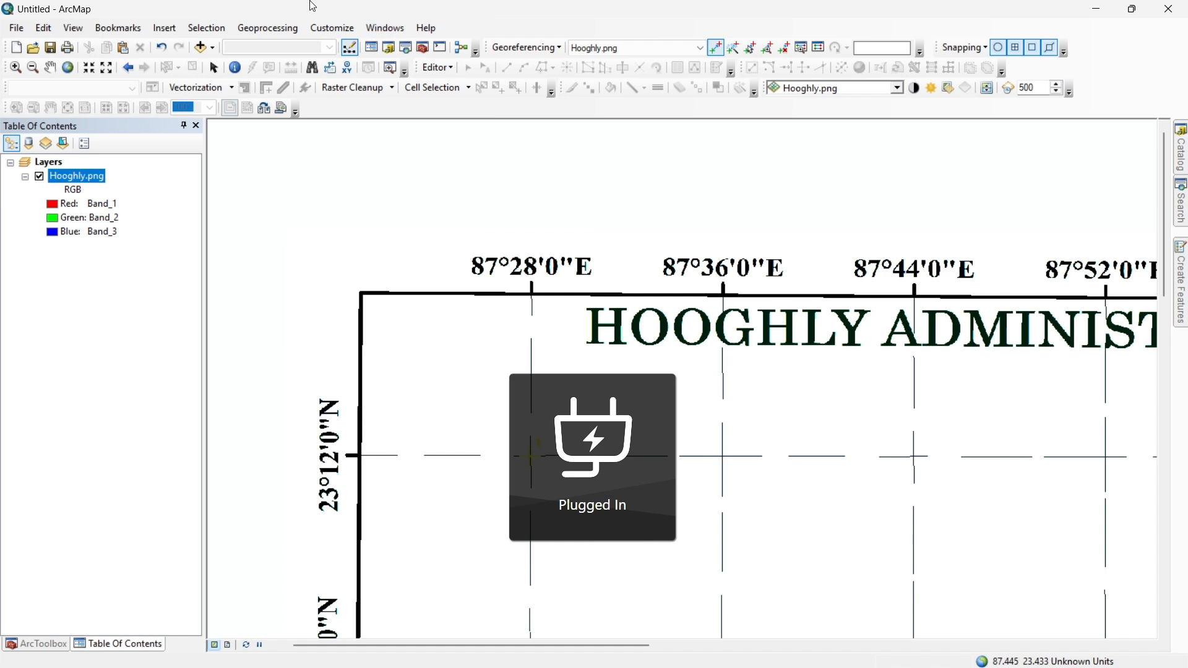
# Step: Update the georeferencing of Hooghly.png and fit the image to the display
pyautogui.click(550, 48)
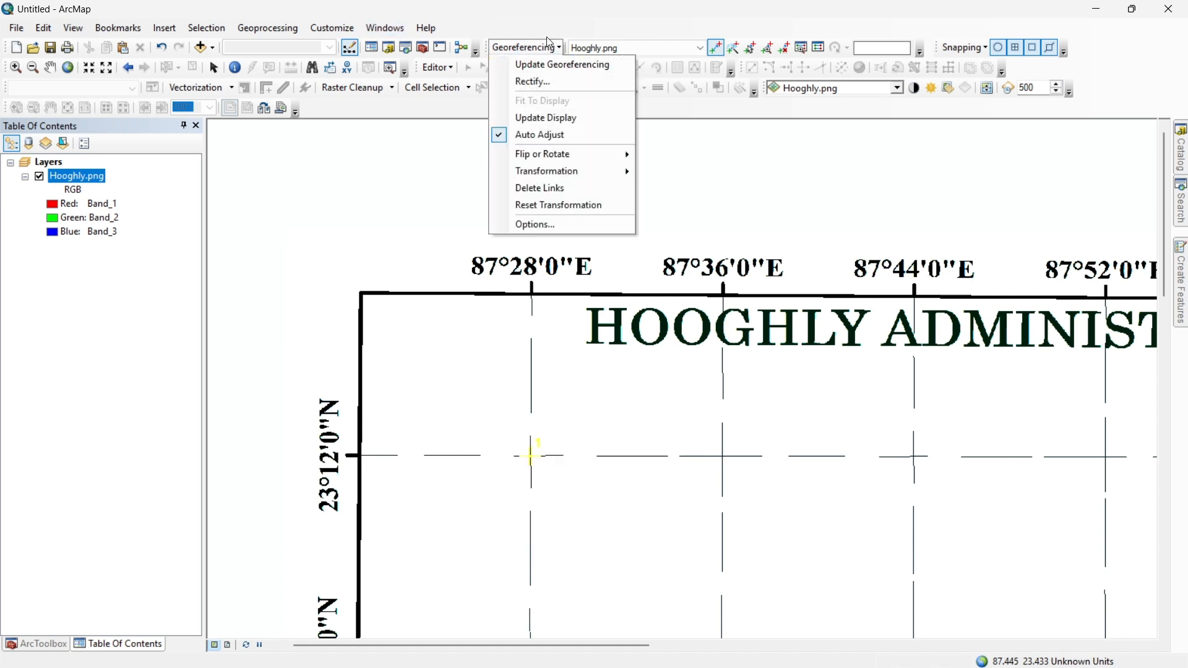
pyautogui.click(545, 70)
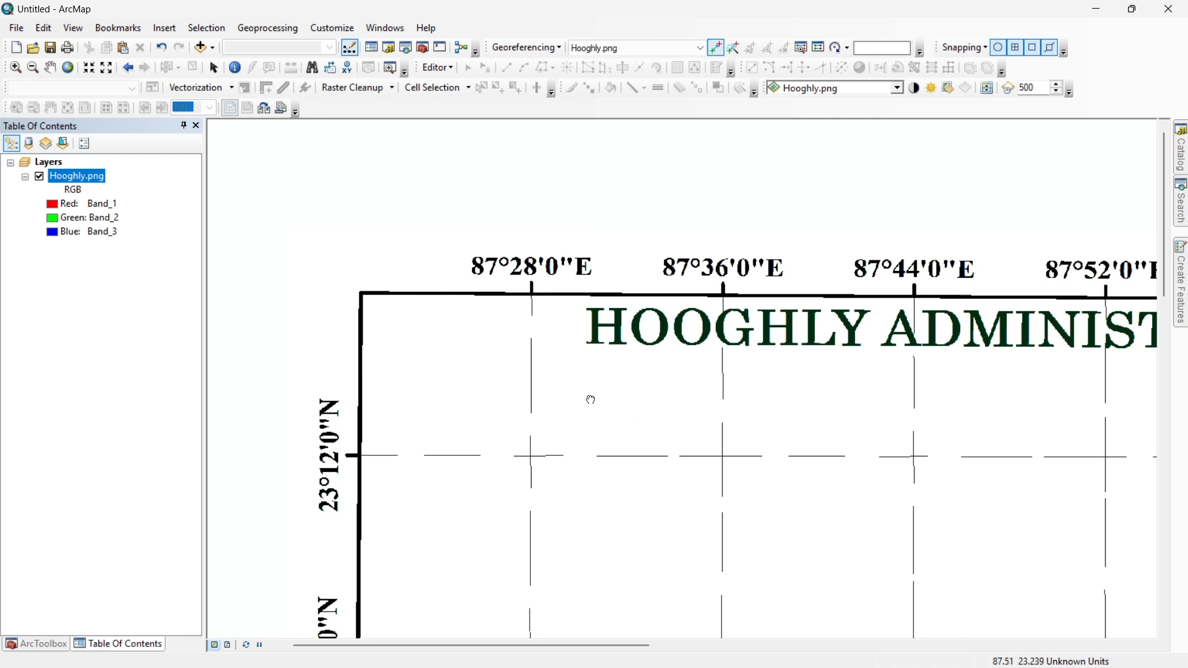
pyautogui.moveTo(592, 400); pyautogui.dragTo(343, 359)
pyautogui.moveTo(561, 332); pyautogui.dragTo(280, 278)
pyautogui.moveTo(431, 343); pyautogui.dragTo(567, 355)
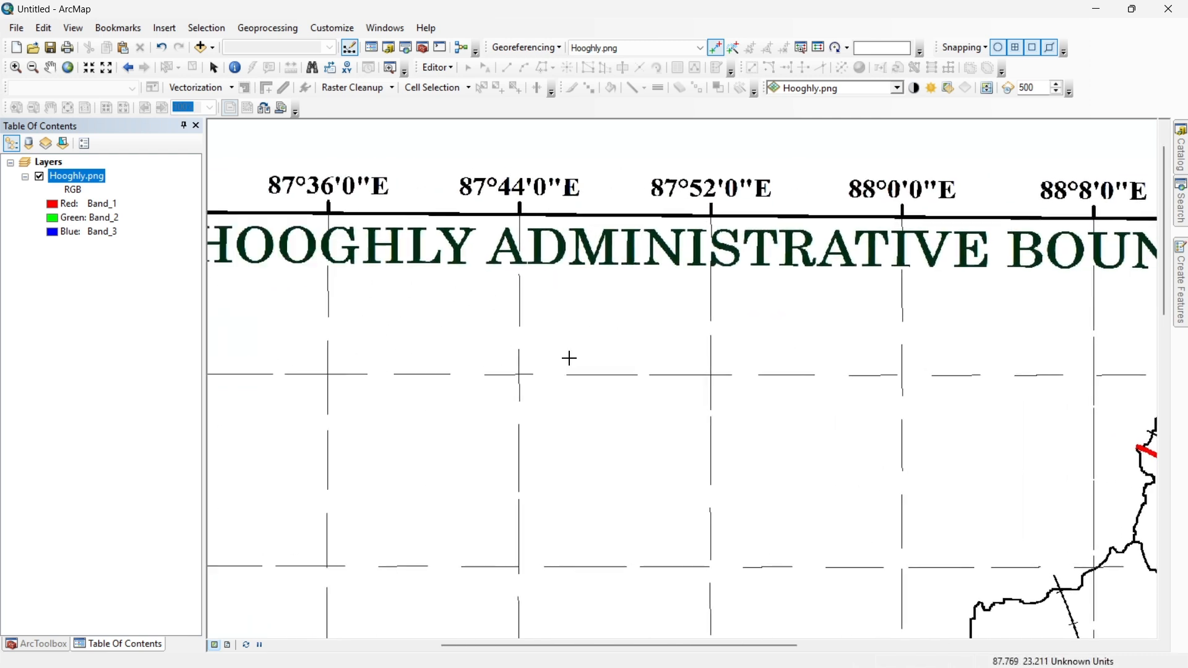
pyautogui.click(515, 48)
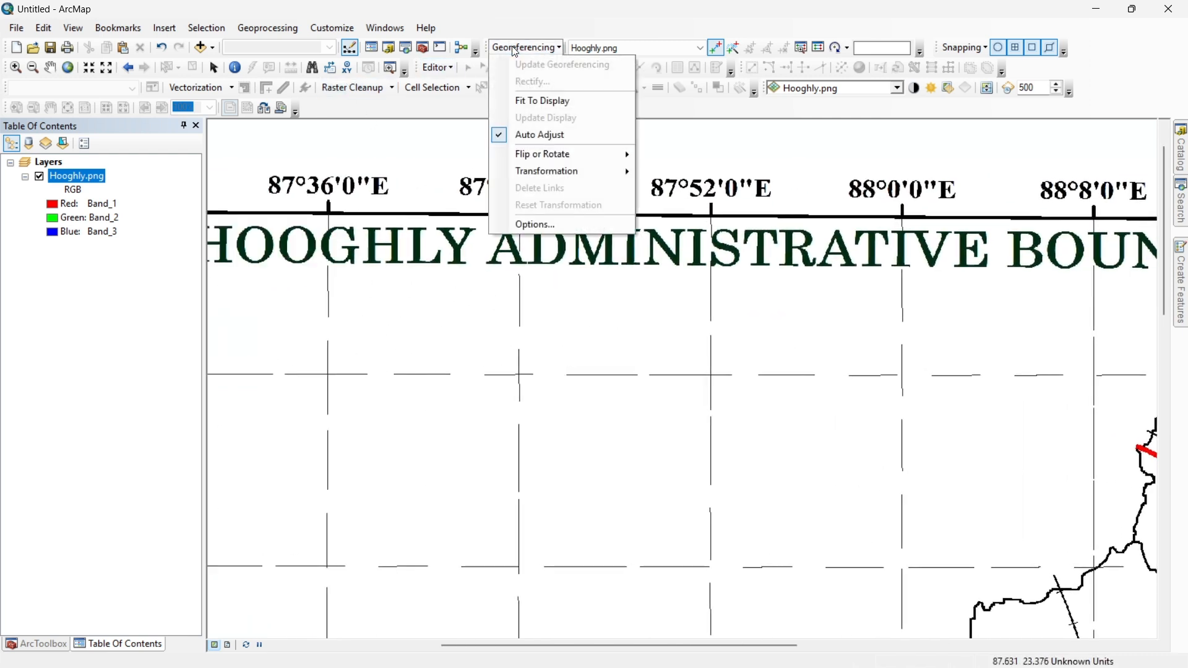
pyautogui.click(521, 102)
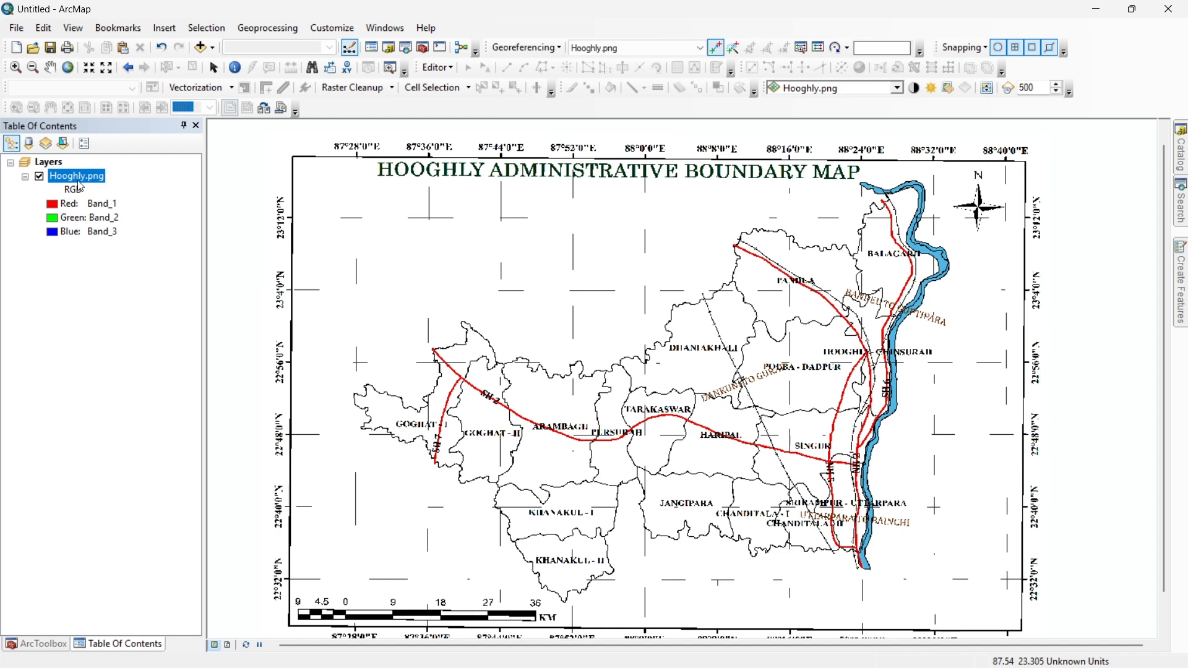
# Step: Remove the Hooghly.png layer from the map and refresh the DAY 2 folder in the catalog
pyautogui.rightClick(77, 178)
pyautogui.click(106, 205)
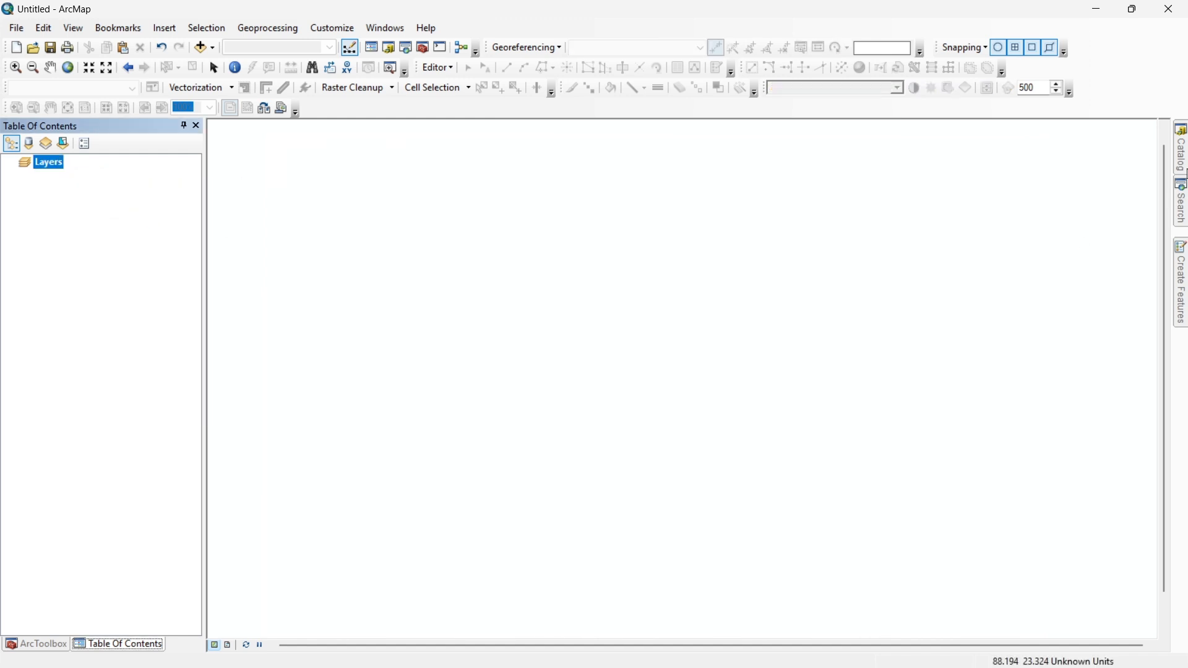
pyautogui.click(1180, 152)
pyautogui.click(1035, 366)
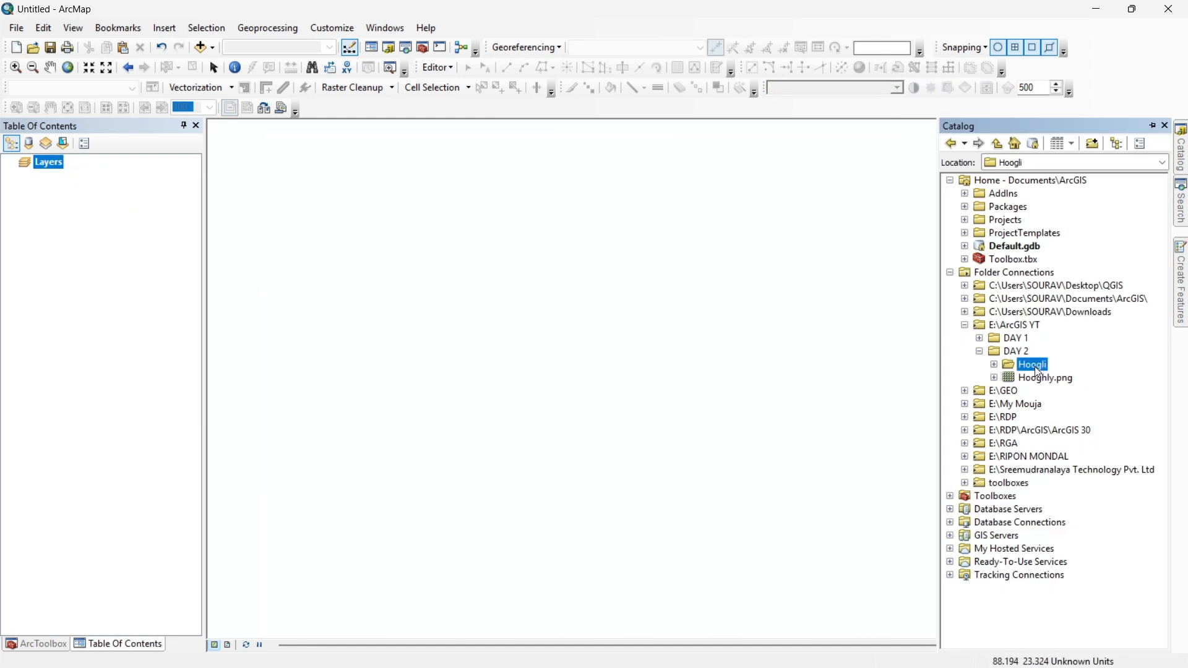
pyautogui.rightClick(1034, 366)
pyautogui.click(1015, 348)
pyautogui.rightClick(1015, 349)
pyautogui.click(1052, 421)
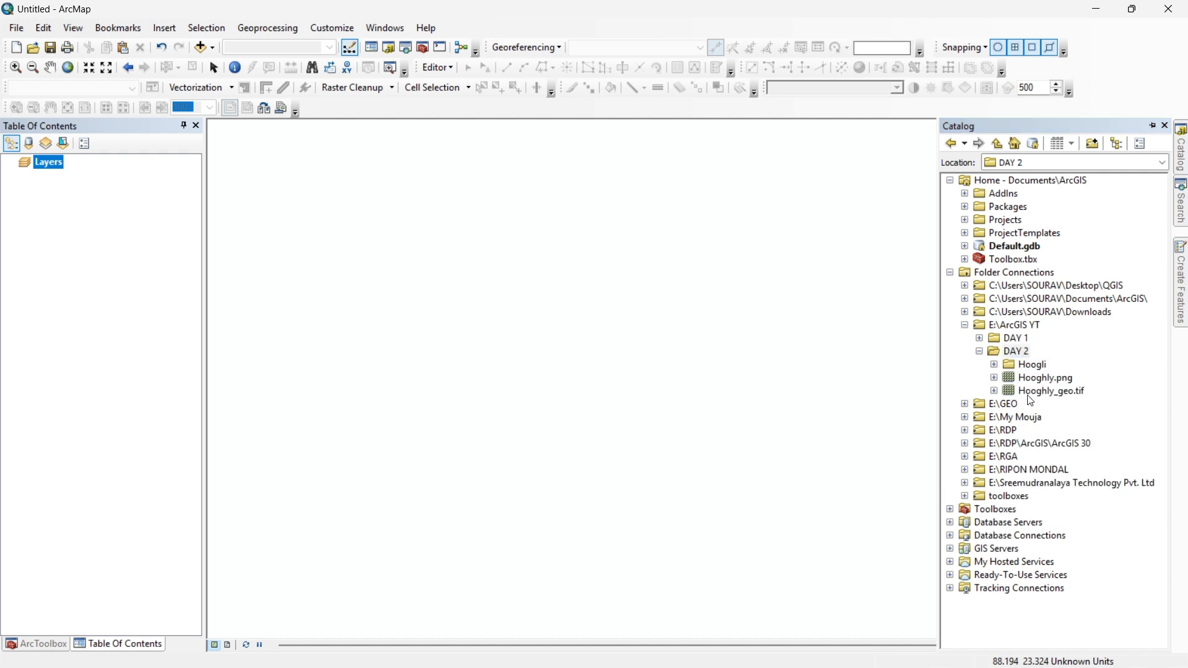
# Step: Add Hooghly_geo.tif from the DAY 2 folder to the map, accept the missing spatial reference, and inspect the image up close
pyautogui.click(1047, 392)
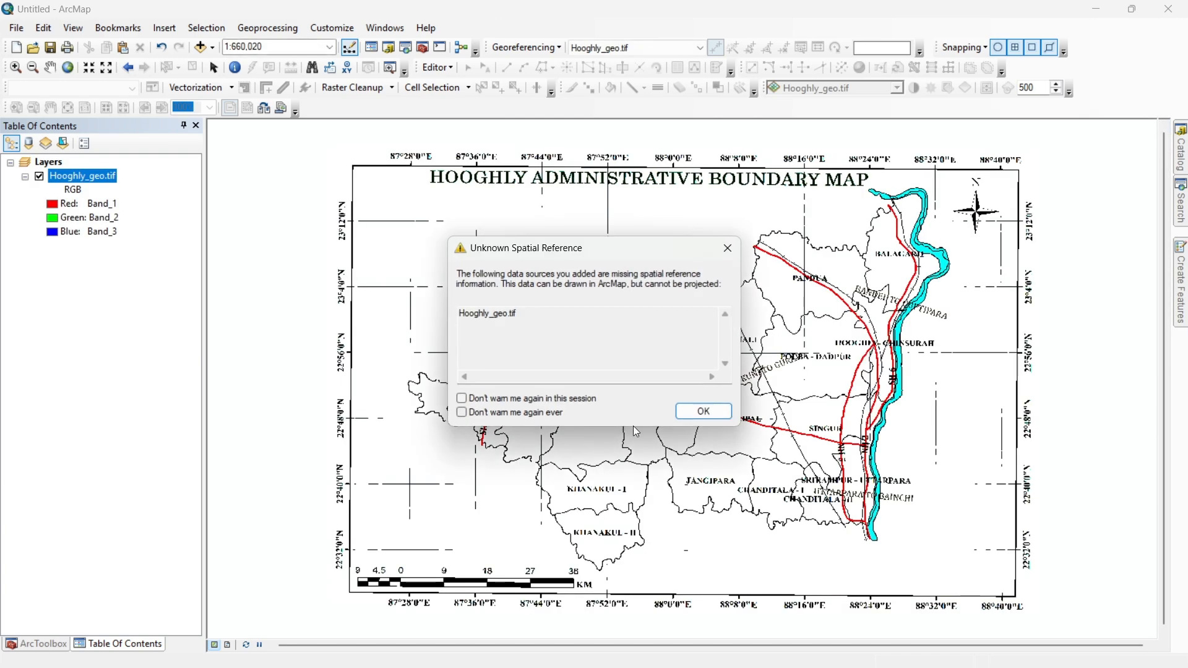
pyautogui.click(704, 412)
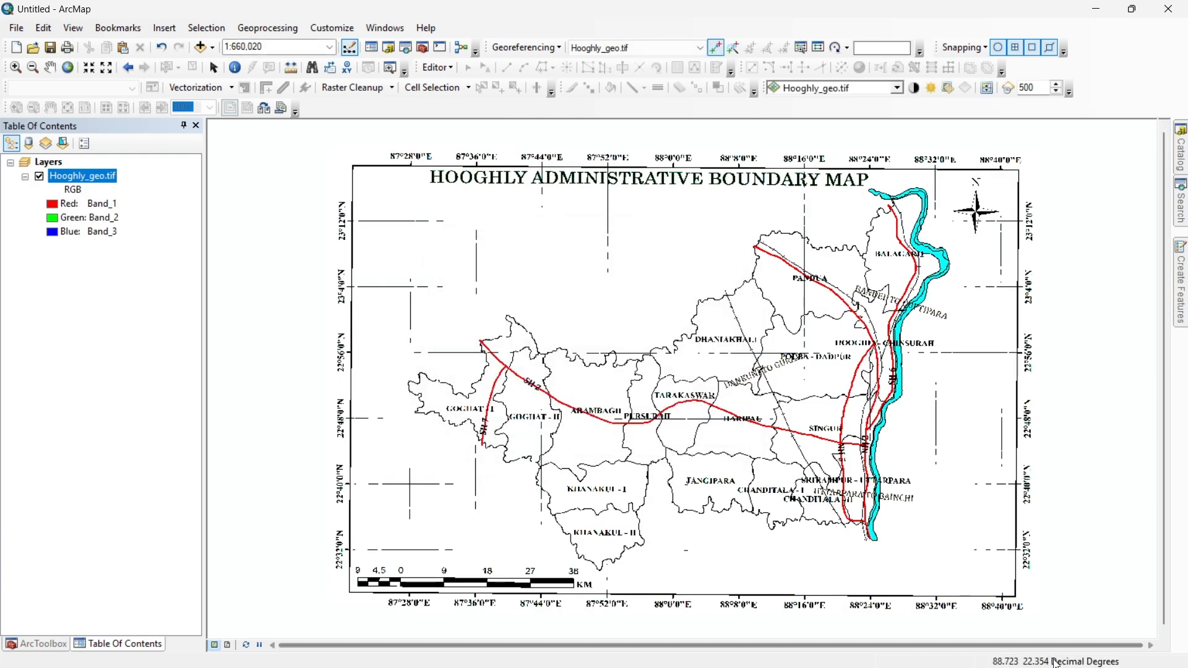
pyautogui.moveTo(545, 350); pyautogui.dragTo(495, 359)
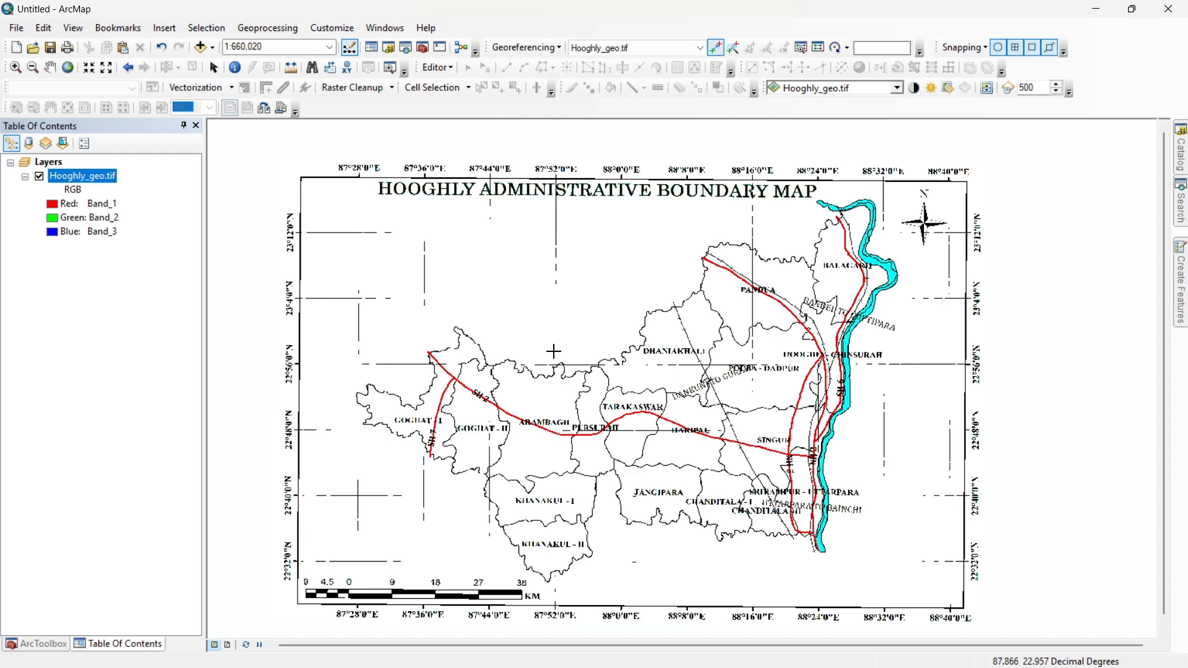
pyautogui.scroll(3, 529, 363)
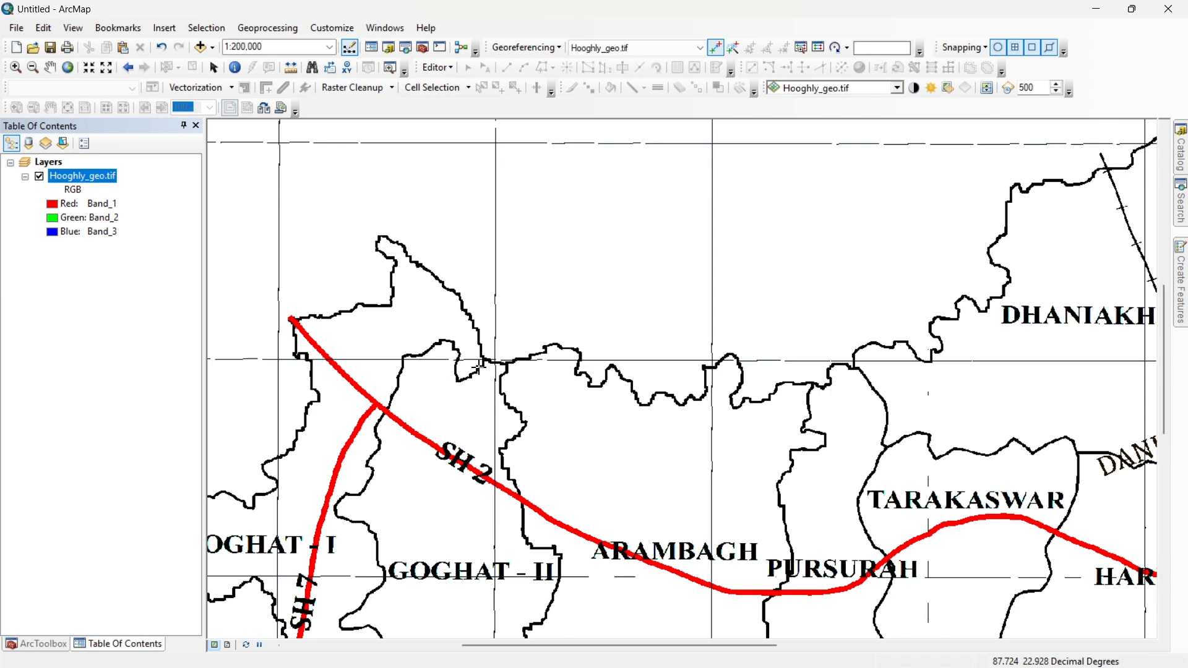
pyautogui.moveTo(609, 347); pyautogui.dragTo(406, 485)
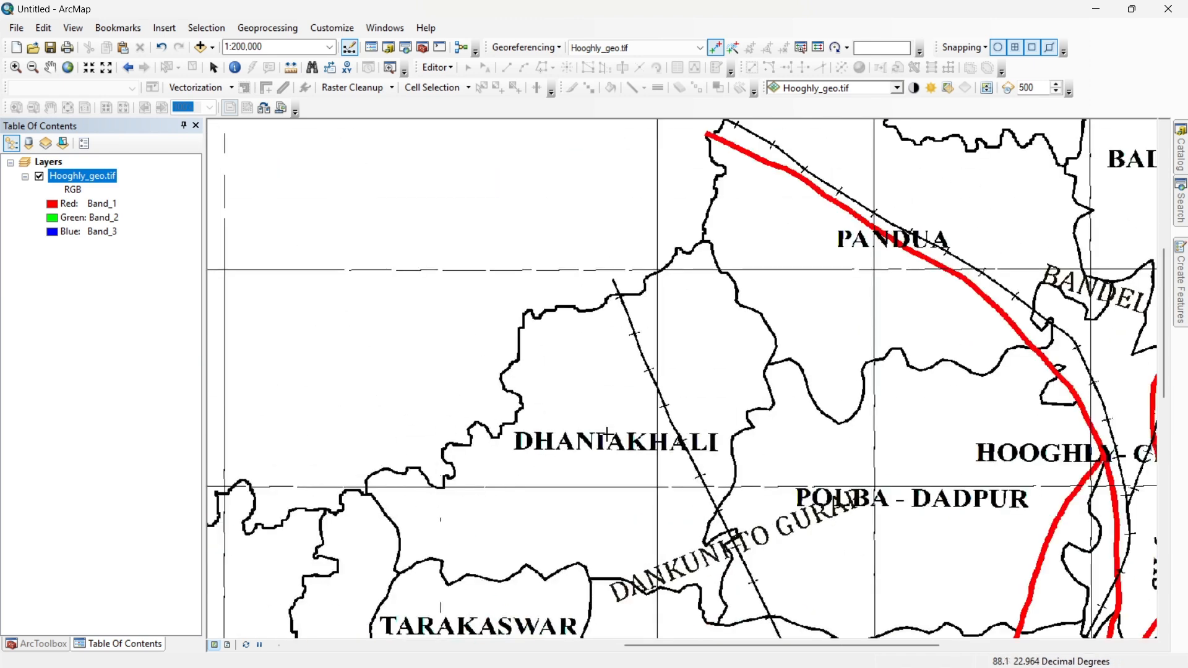
pyautogui.moveTo(682, 367); pyautogui.dragTo(302, 586)
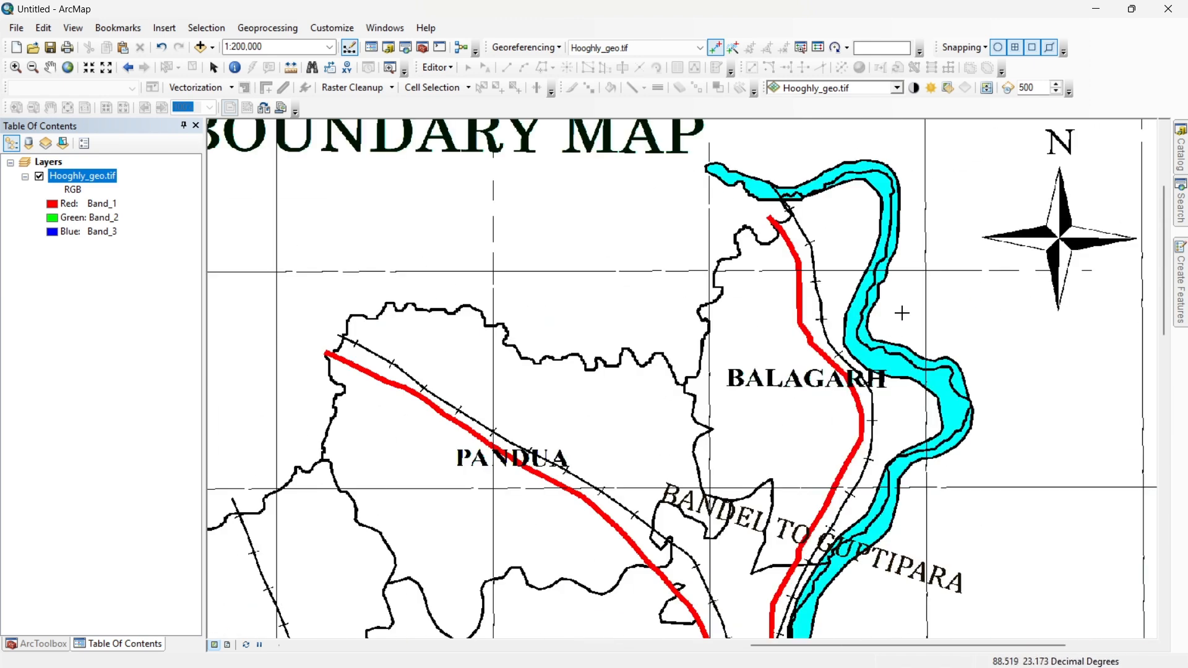
# Step: Start a new shapefile in the DAY 2 folder, named Hog_Boundary, with the feature type Polygon
pyautogui.moveTo(1182, 161)
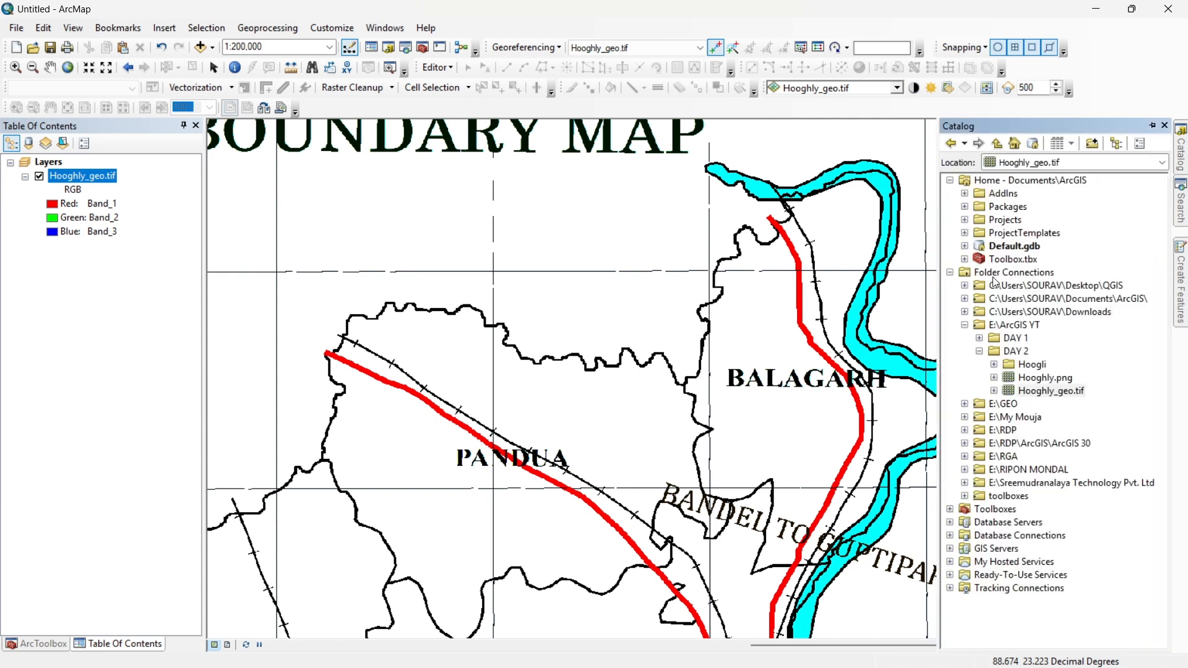
pyautogui.click(1026, 357)
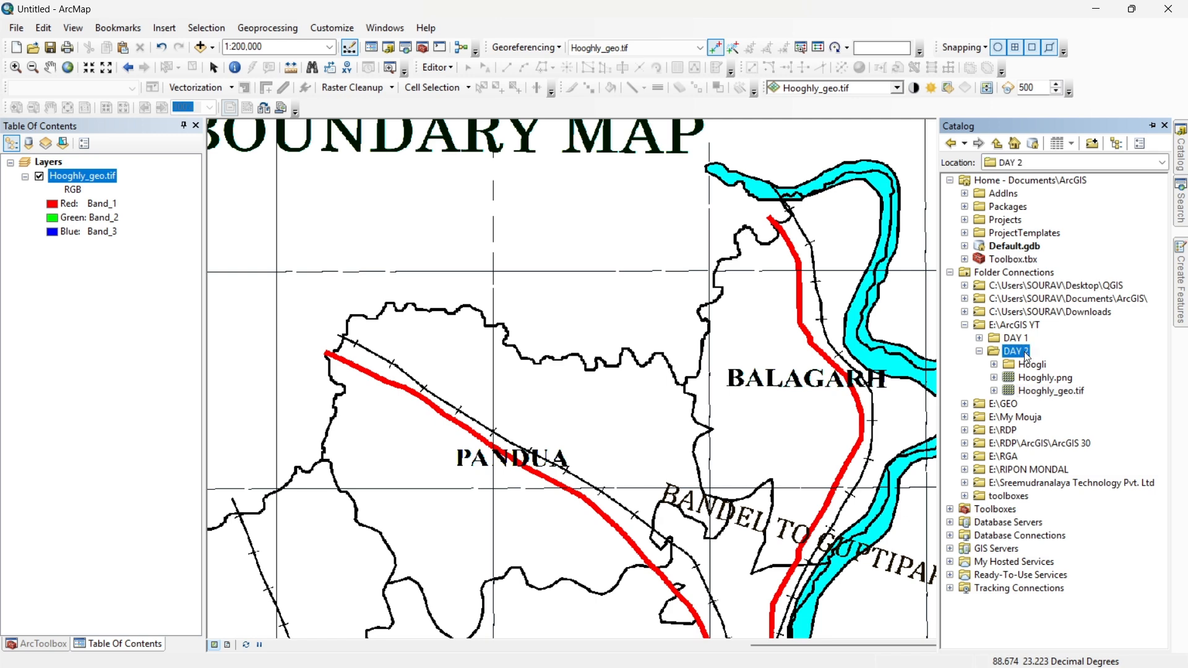
pyautogui.rightClick(1019, 347)
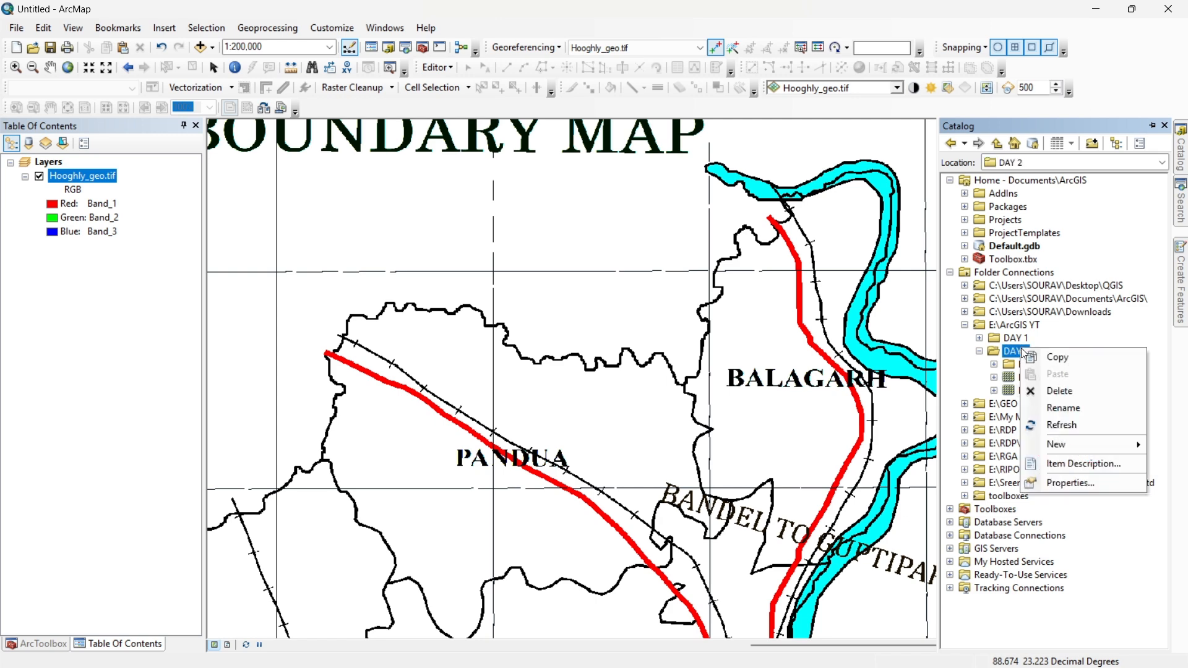
pyautogui.moveTo(1061, 443)
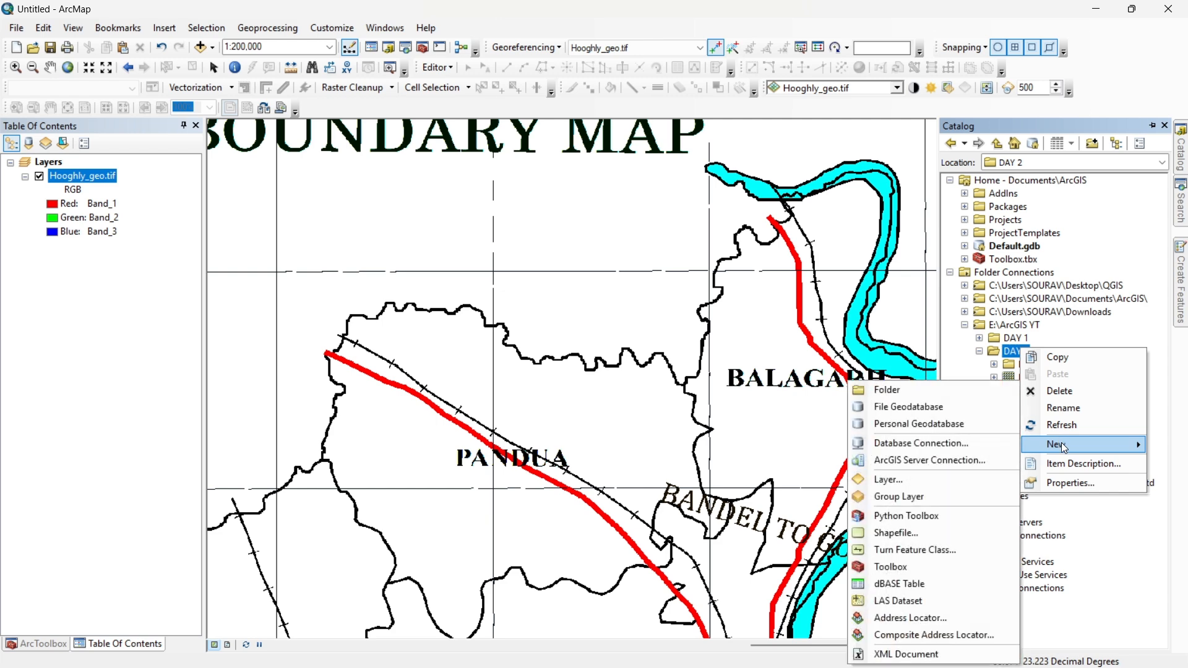
pyautogui.click(887, 537)
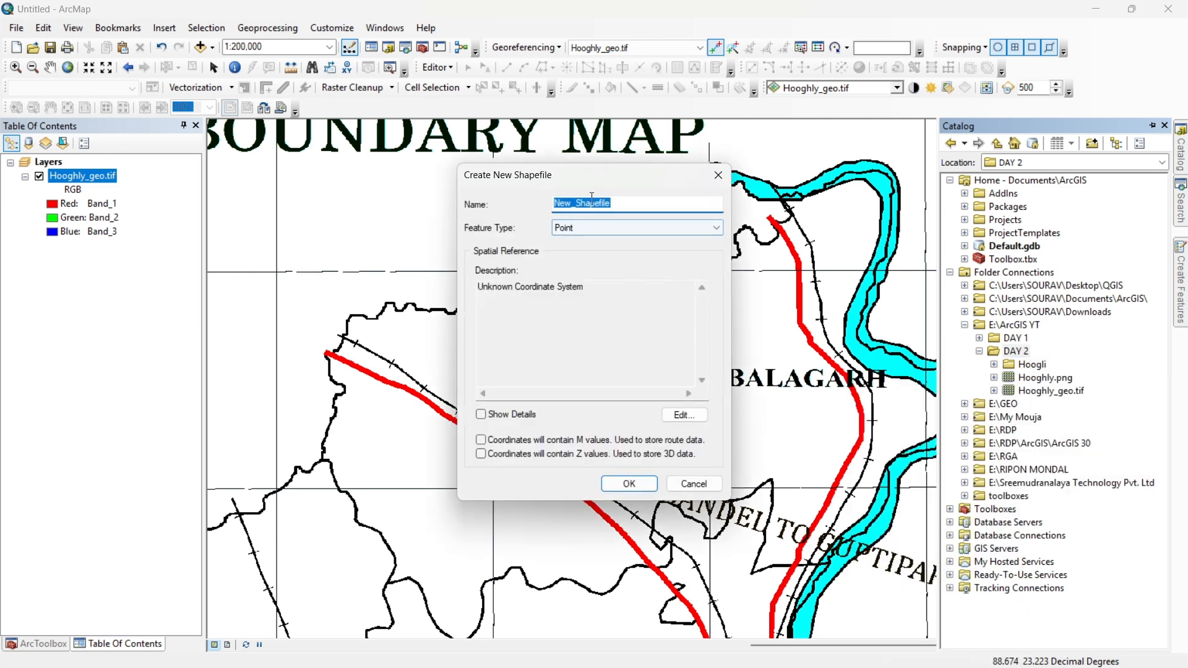
pyautogui.moveTo(595, 182); pyautogui.dragTo(783, 197)
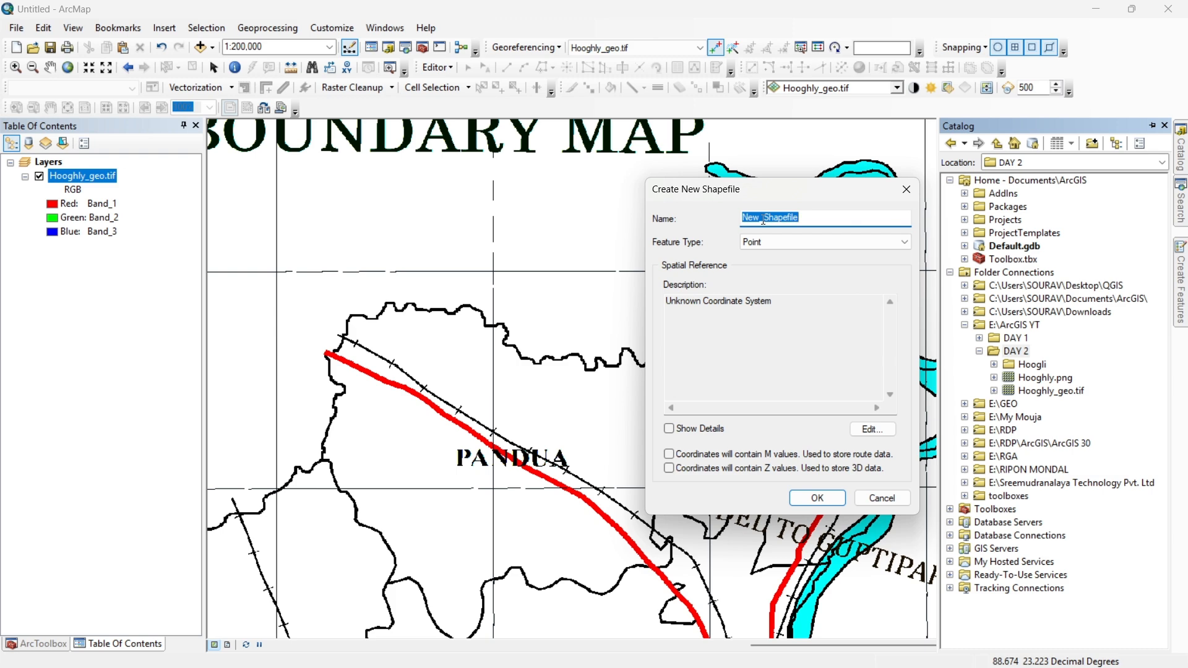
pyautogui.press('BackSpace')
pyautogui.write('Hogh')
pyautogui.press('BackSpace')
pyautogui.write('_')
pyautogui.write('Boundary')
pyautogui.click(771, 246)
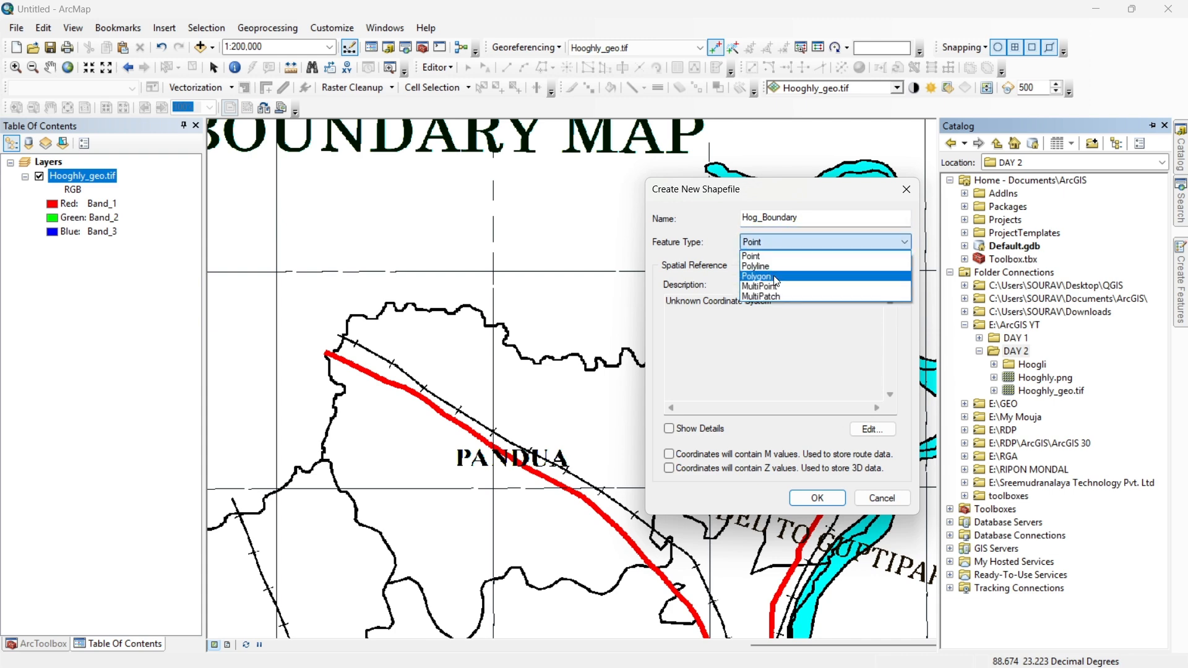
pyautogui.click(774, 276)
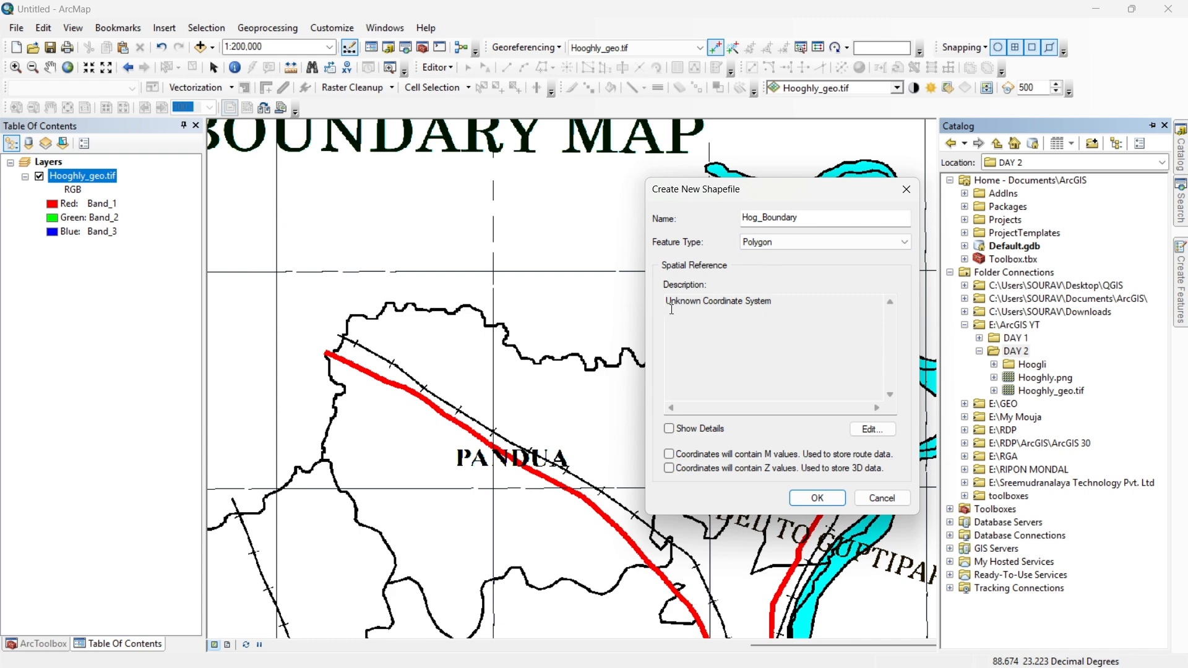
# Step: Assign the projected coordinate system WGS 1984 UTM Zone 45N to the new shapefile and create it
pyautogui.click(870, 430)
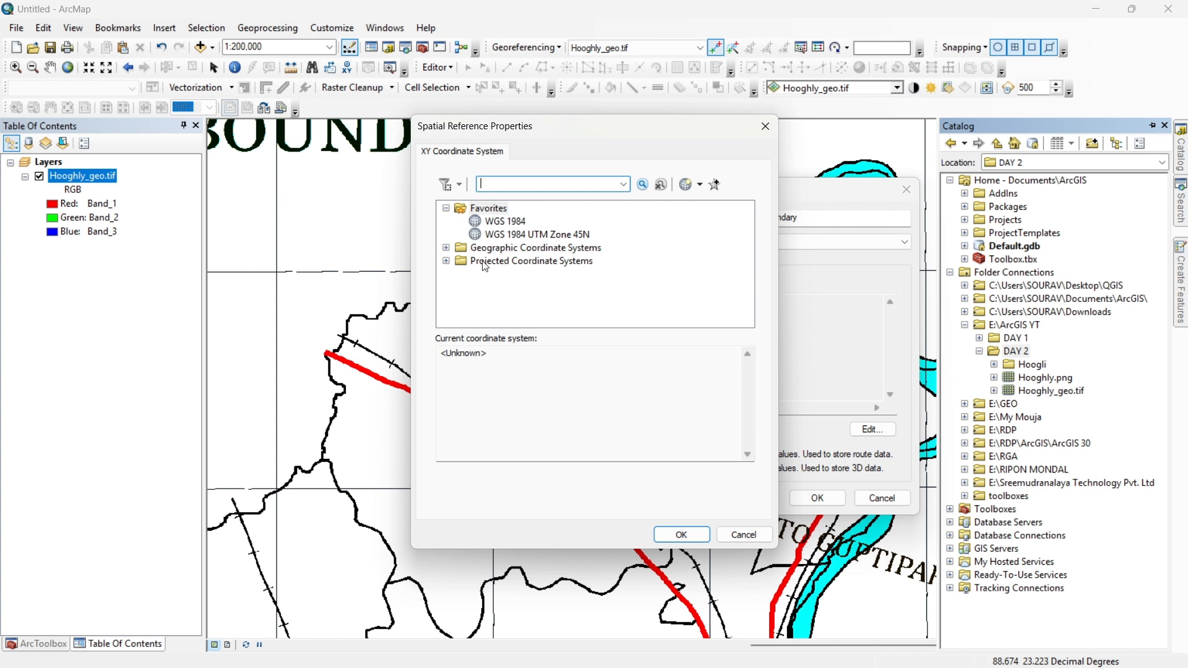
pyautogui.click(446, 261)
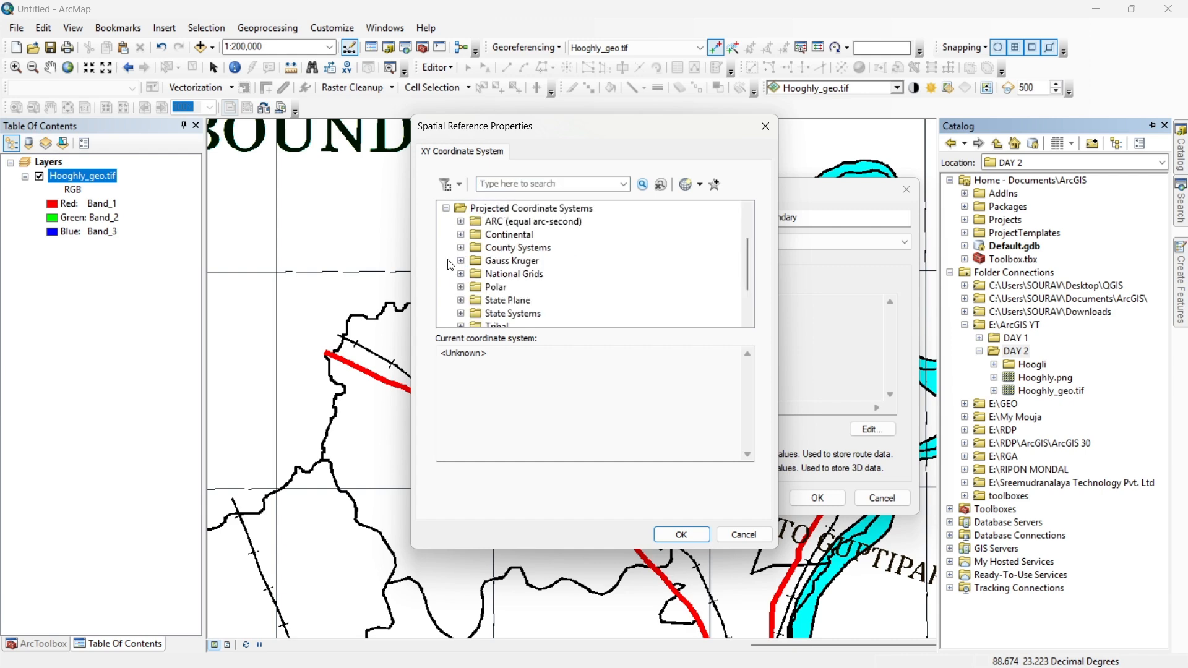
pyautogui.scroll(-2, 483, 281)
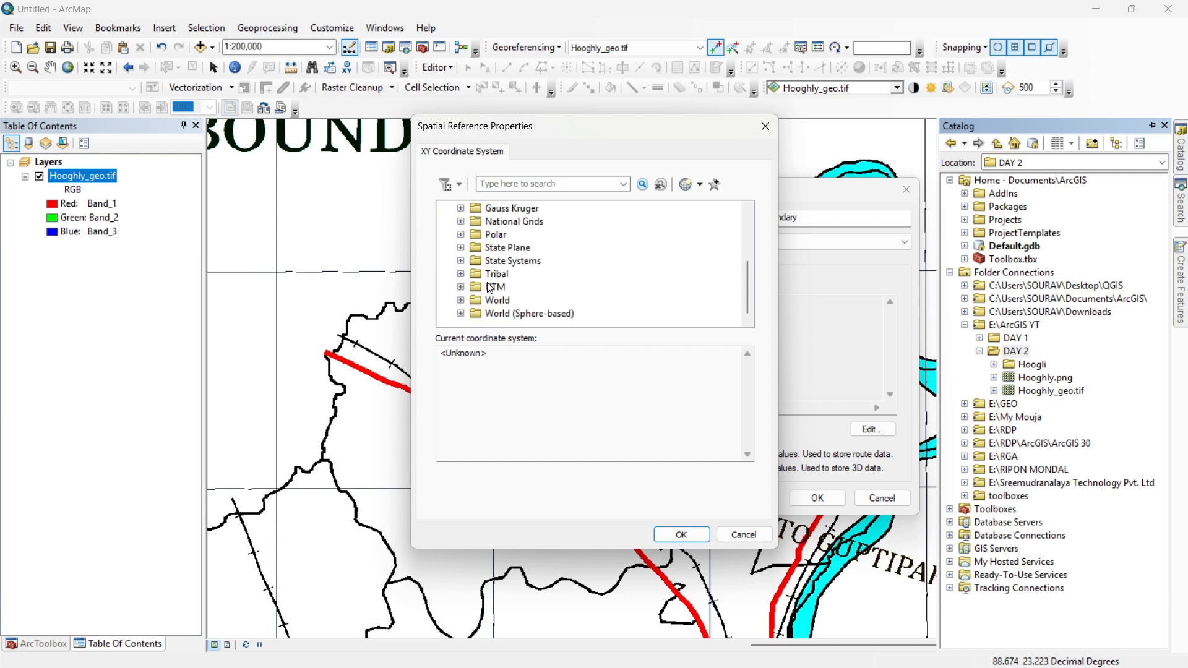
pyautogui.click(461, 300)
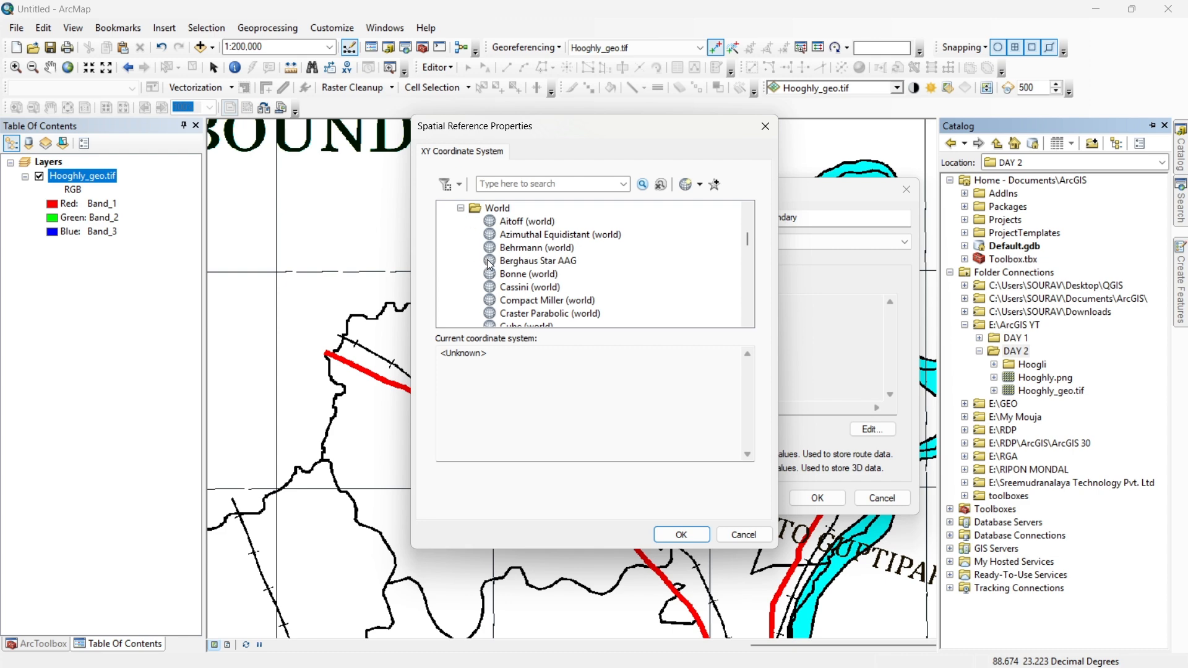
pyautogui.scroll(3, 491, 265)
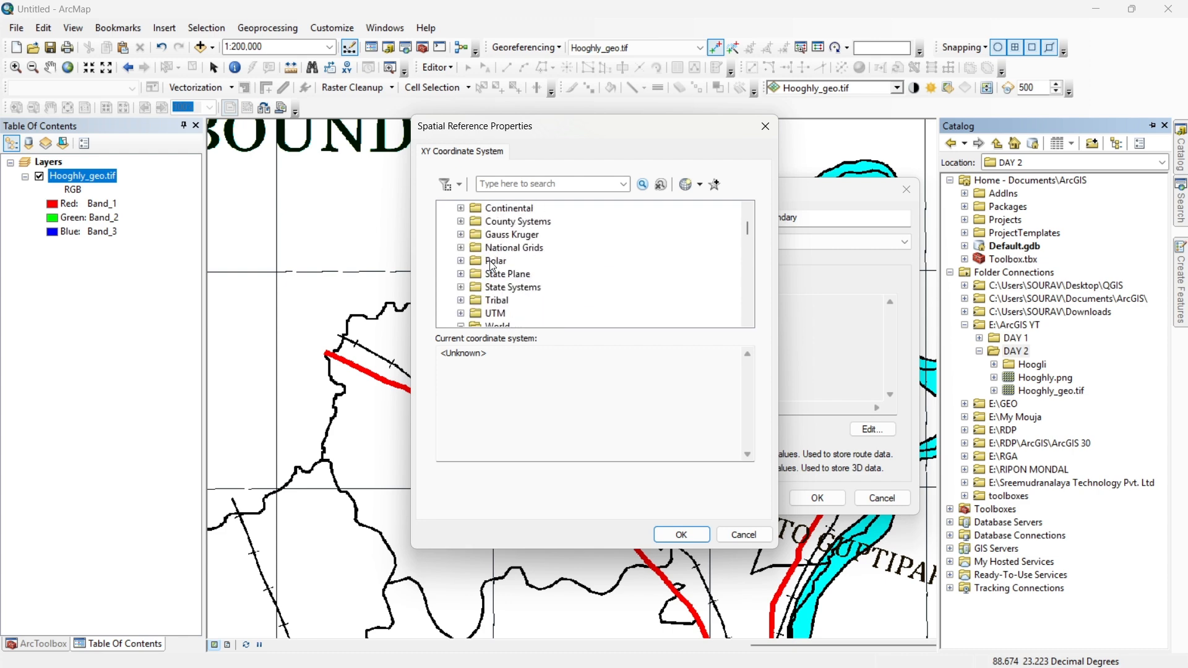
pyautogui.click(461, 314)
pyautogui.scroll(-5, 489, 297)
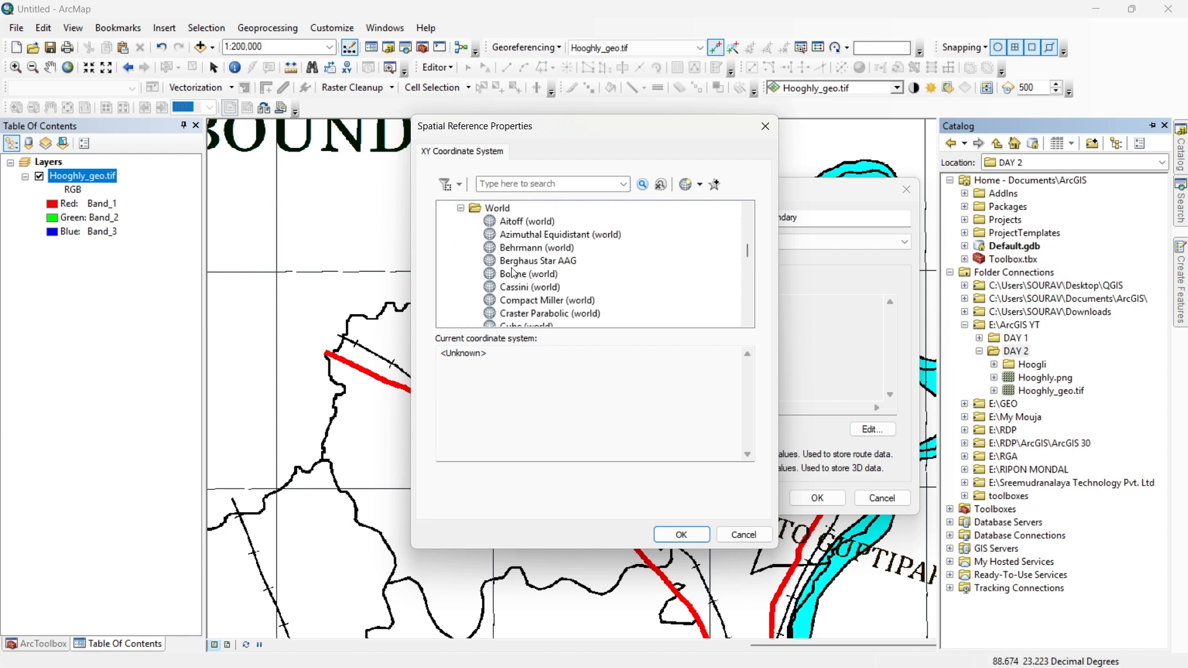
pyautogui.scroll(1, 513, 272)
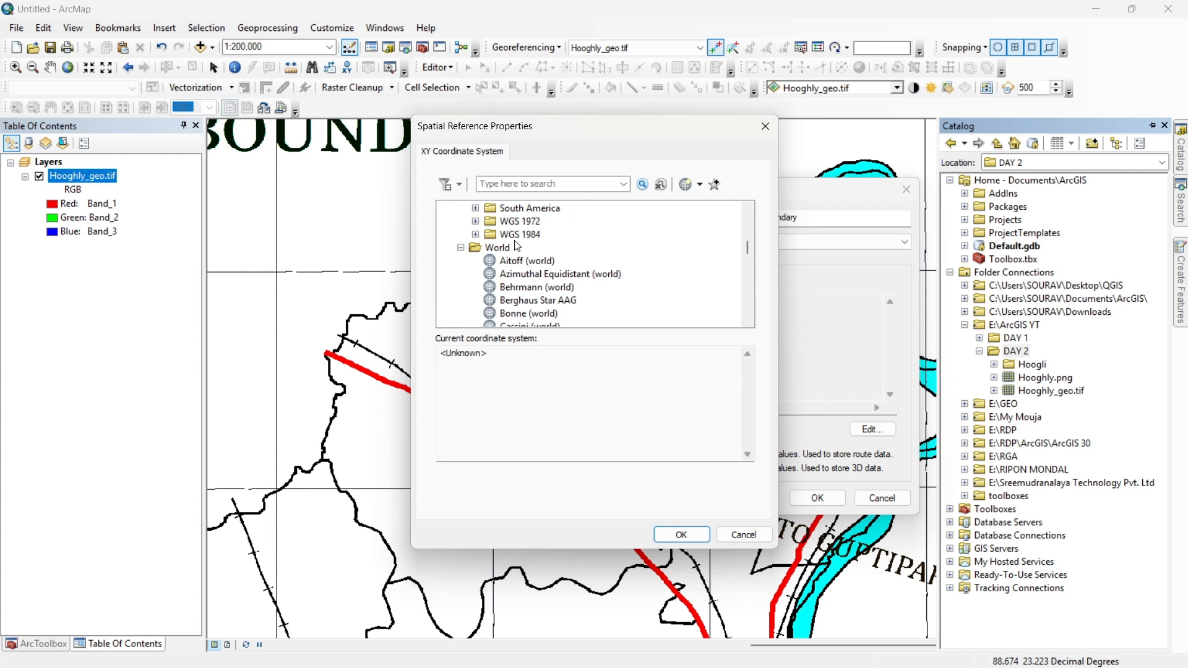
pyautogui.click(477, 235)
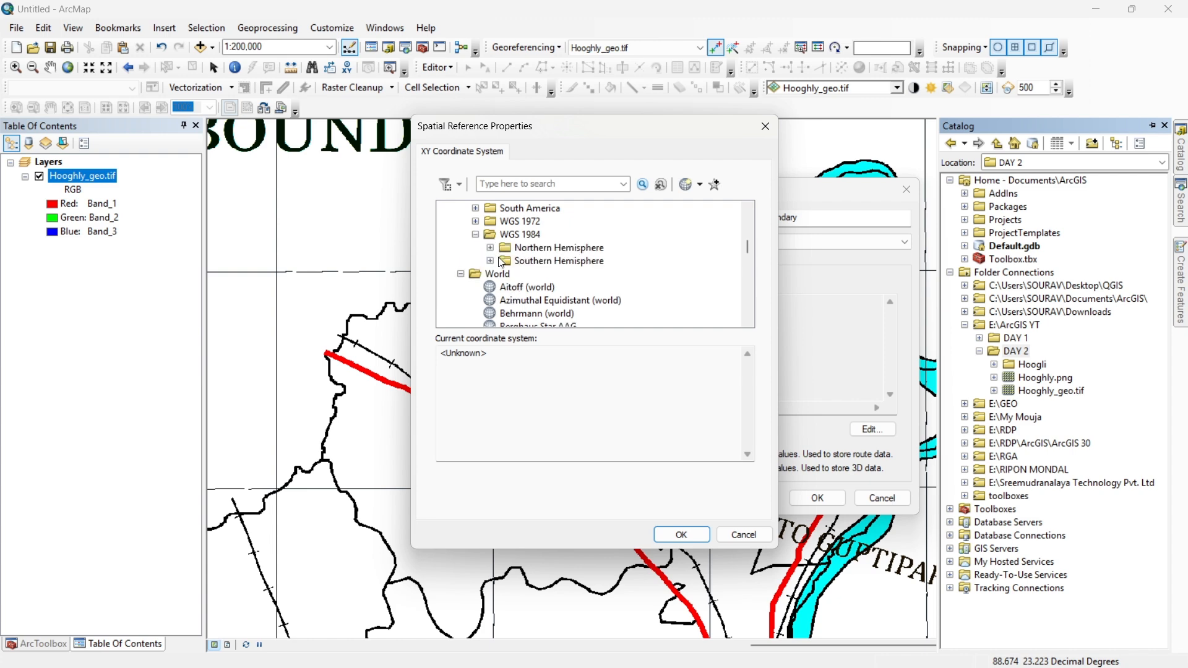
pyautogui.click(491, 249)
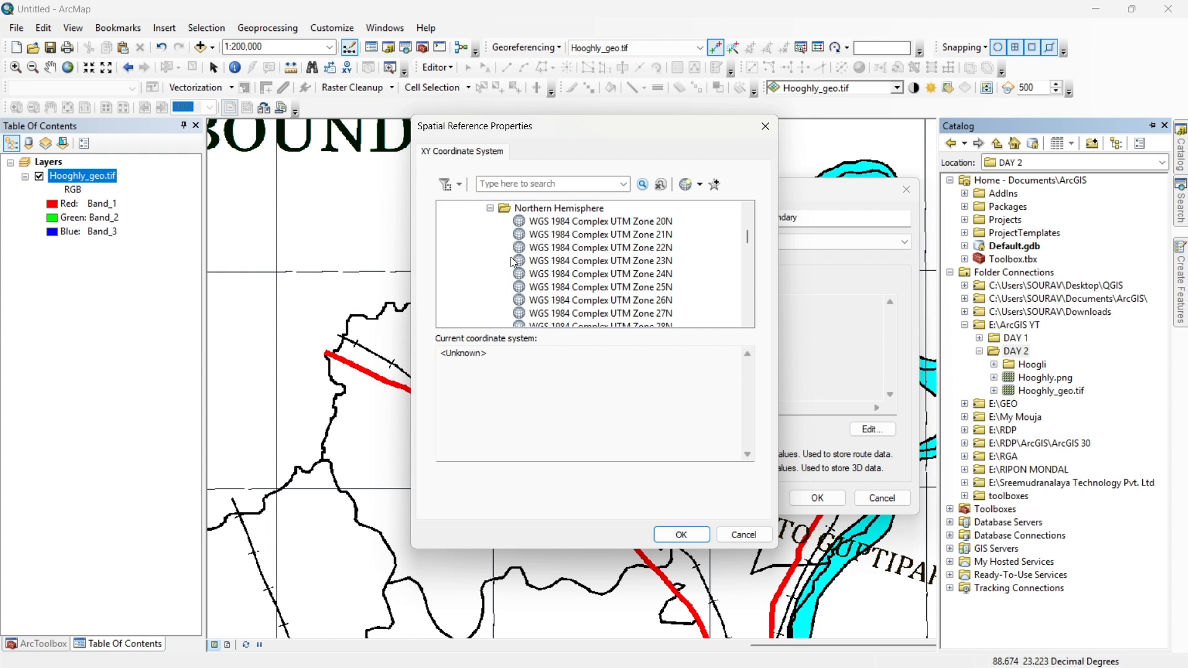
pyautogui.scroll(-18, 581, 279)
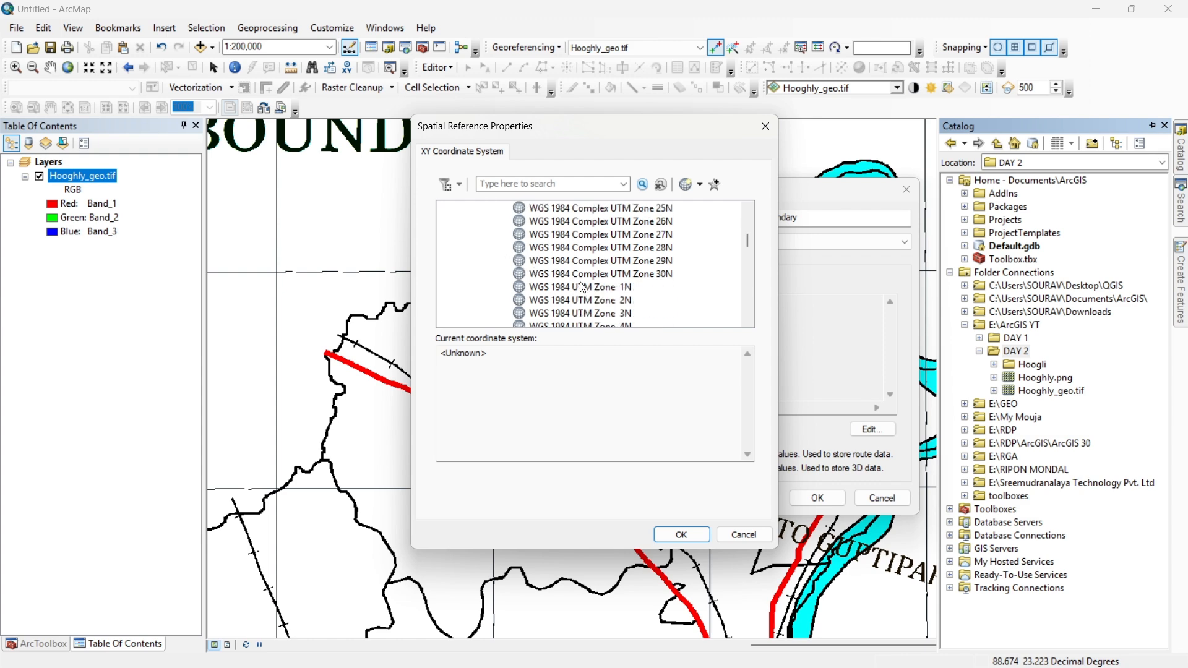
pyautogui.scroll(-5, 583, 278)
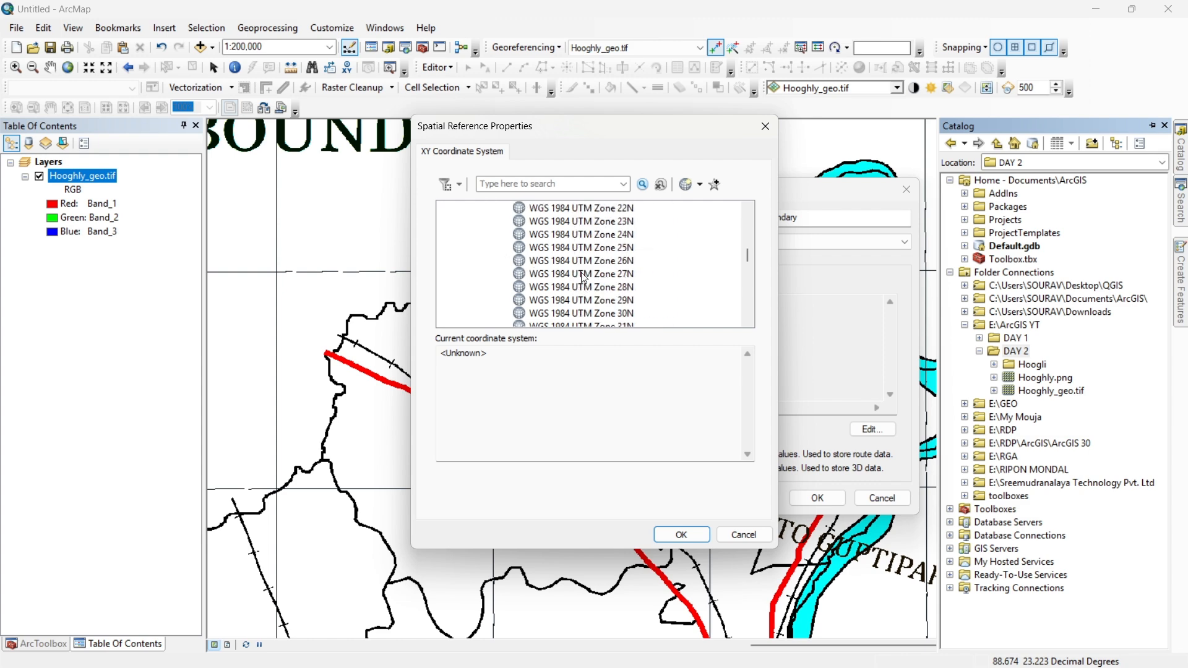
pyautogui.scroll(-2, 583, 272)
pyautogui.click(623, 316)
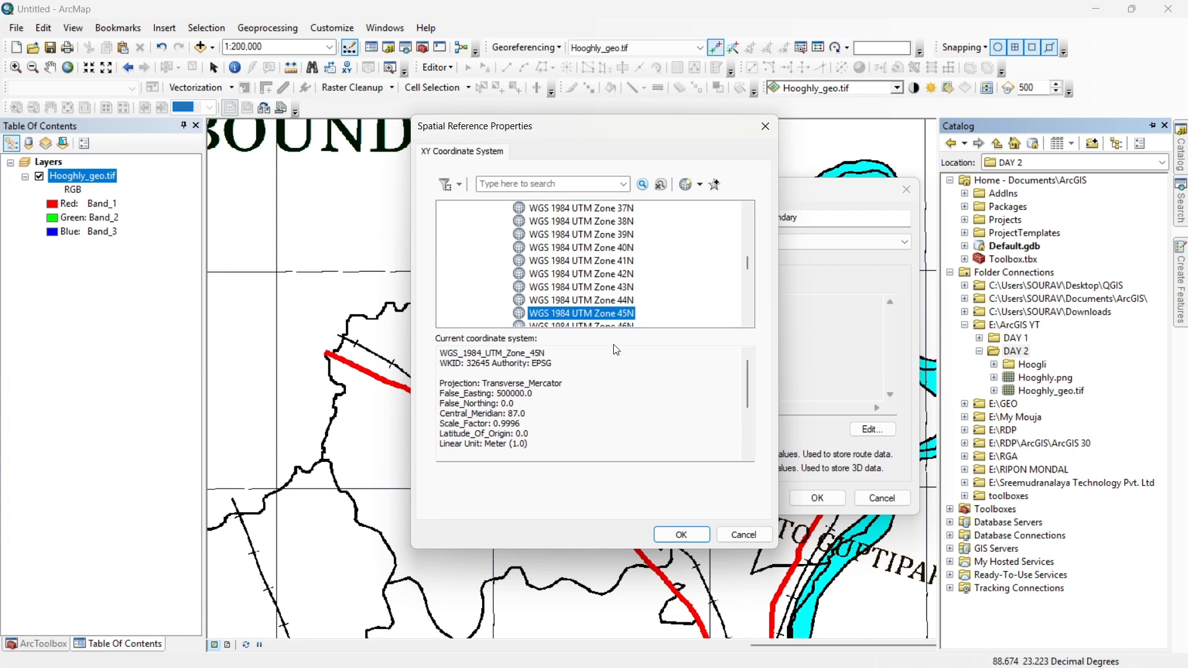
pyautogui.click(687, 536)
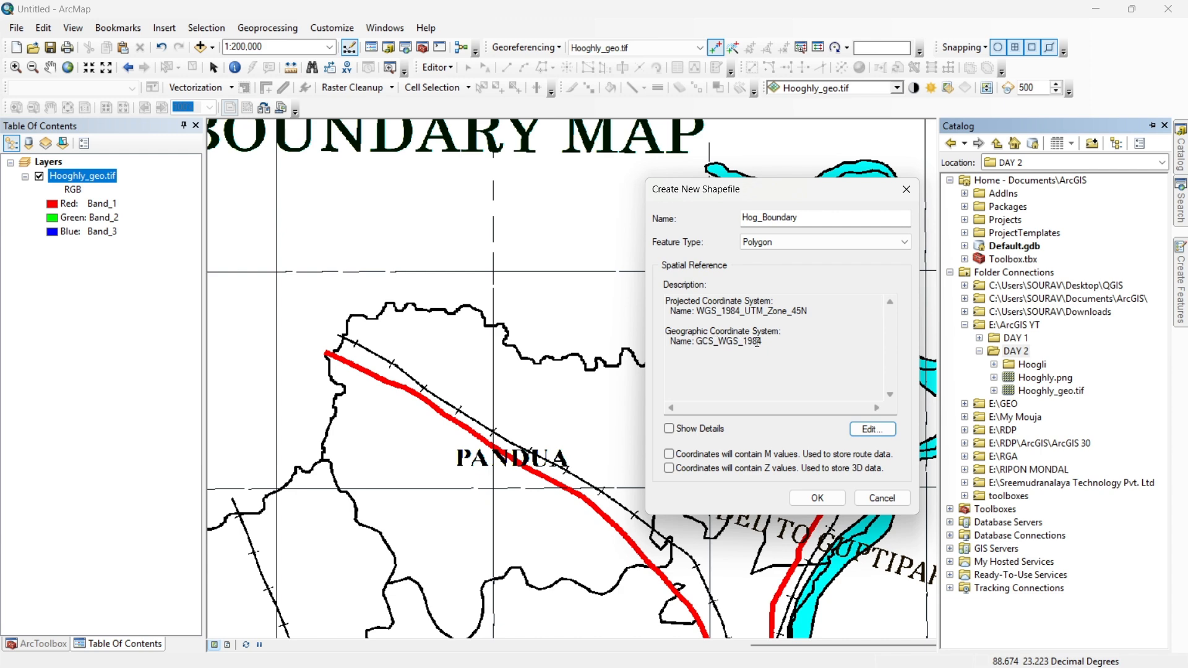
pyautogui.click(817, 498)
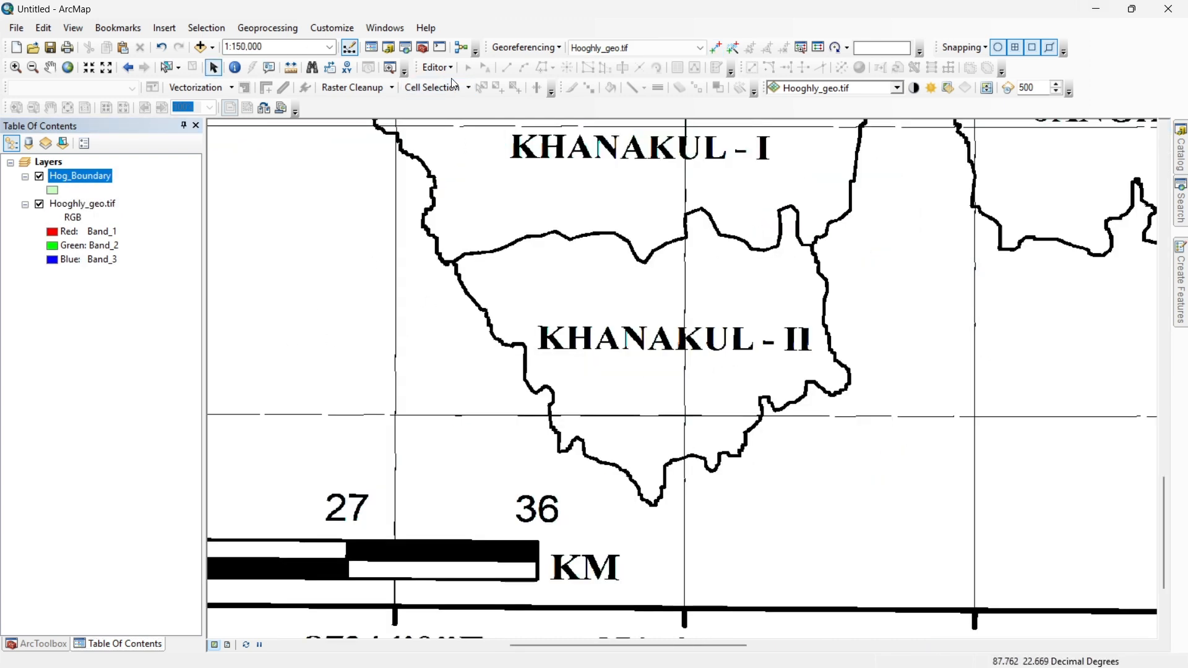
# Step: Start an edit session for the Hog_Boundary layer and check in the toolbar list that Editor is enabled
pyautogui.click(439, 67)
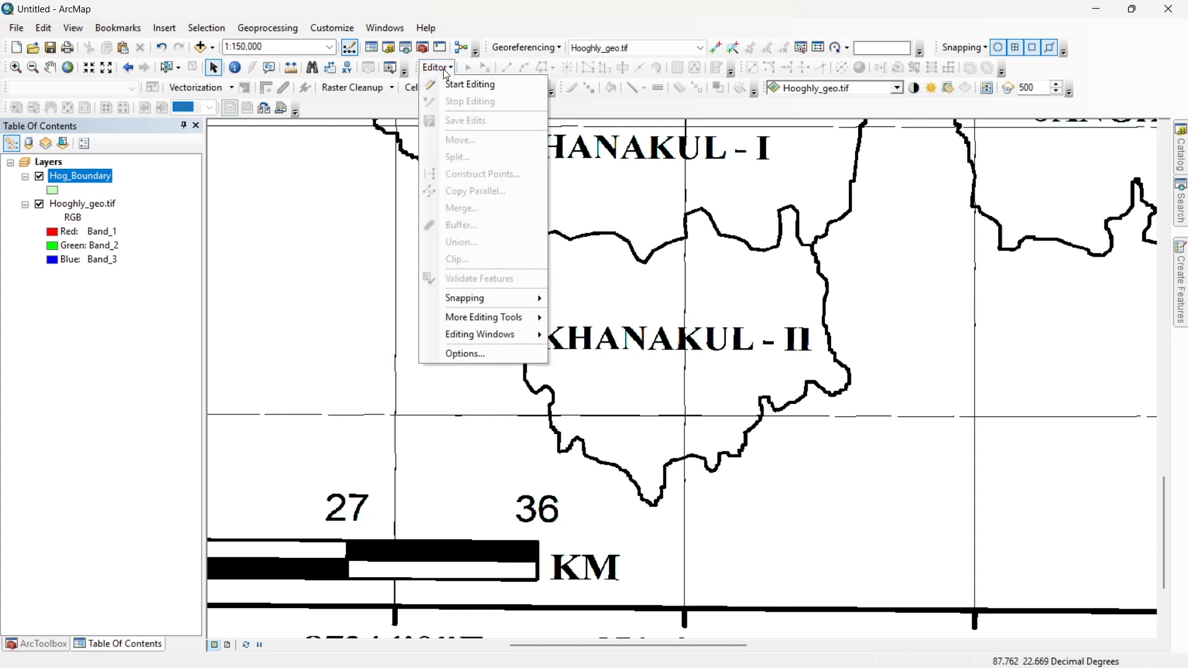
pyautogui.click(452, 91)
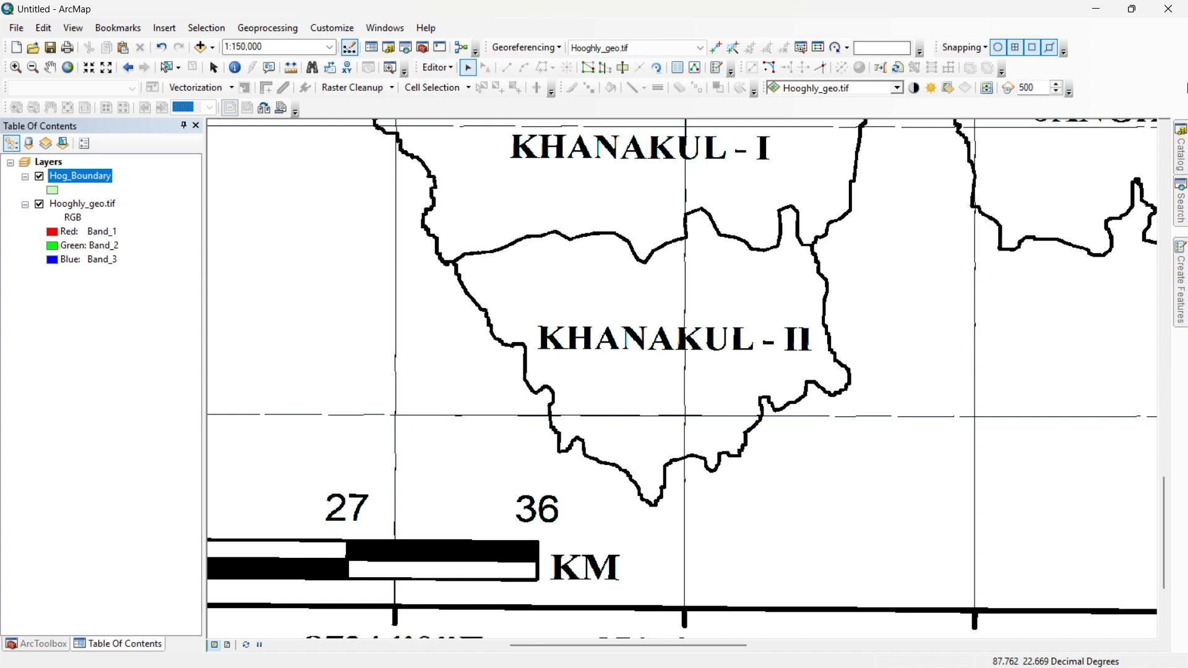
pyautogui.rightClick(1112, 70)
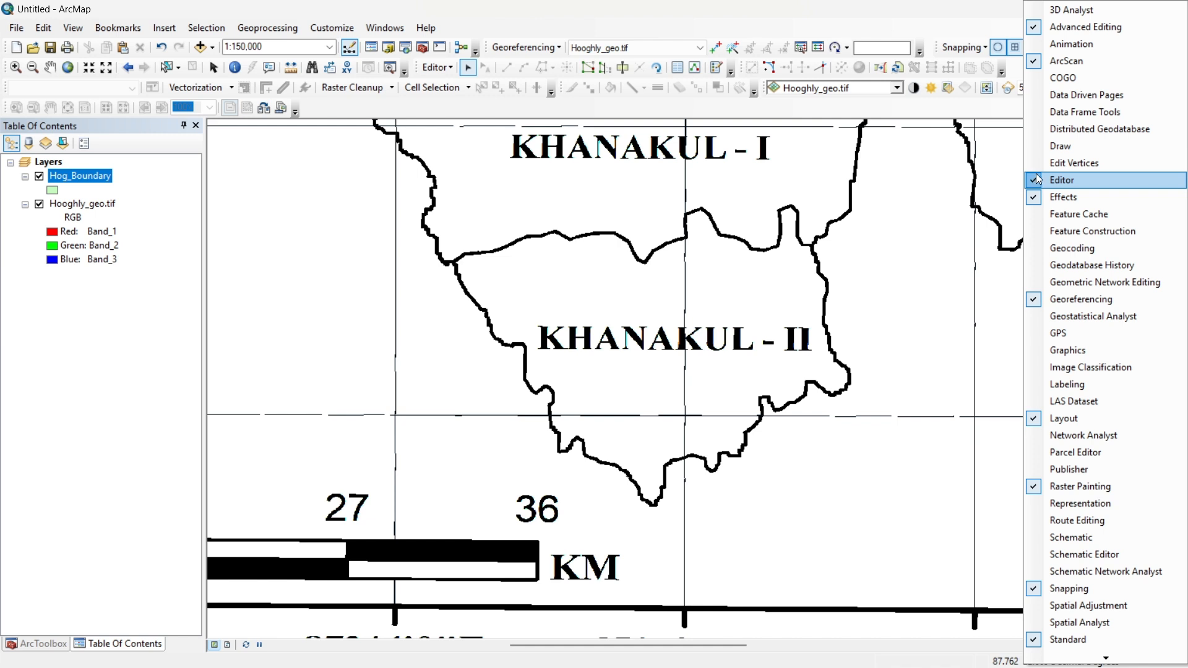
pyautogui.click(959, 36)
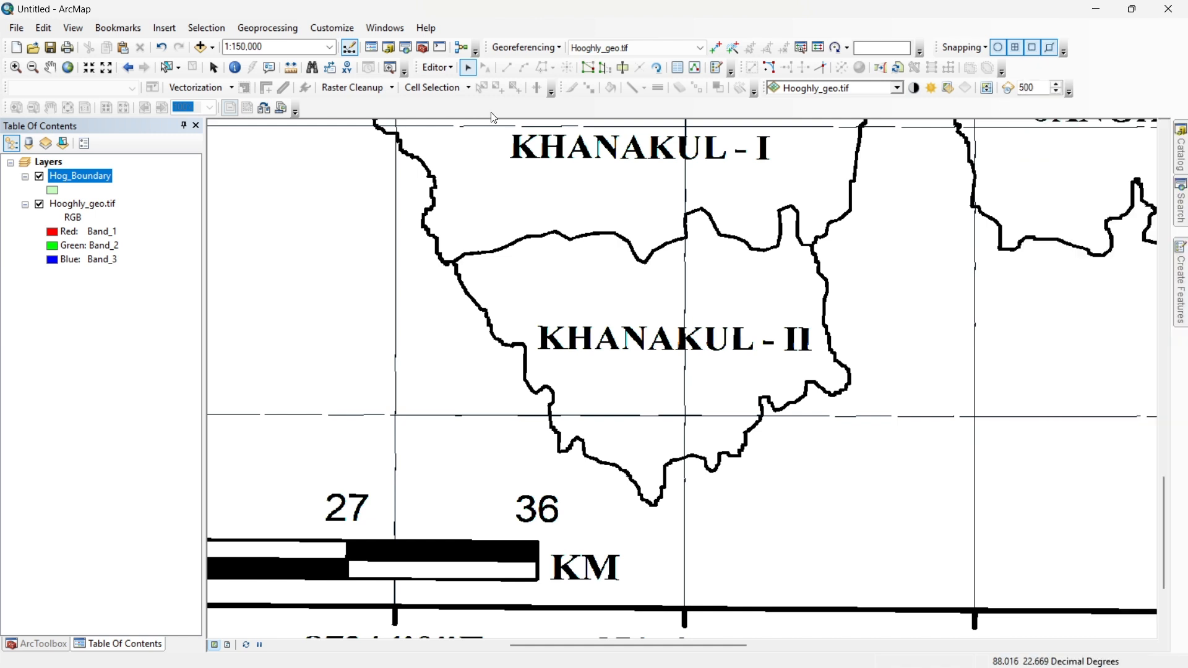
# Step: Show the feature creation options and choose the Hog_Boundary template with the Auto Complete Polygon construction tool
pyautogui.click(440, 73)
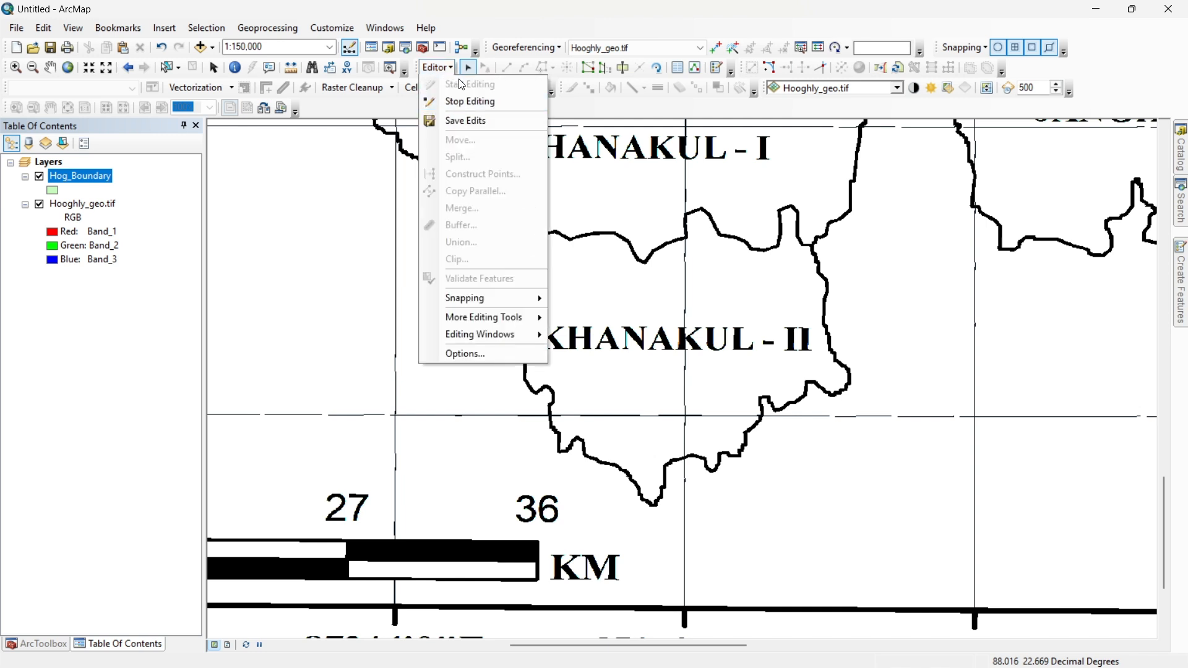
pyautogui.click(698, 67)
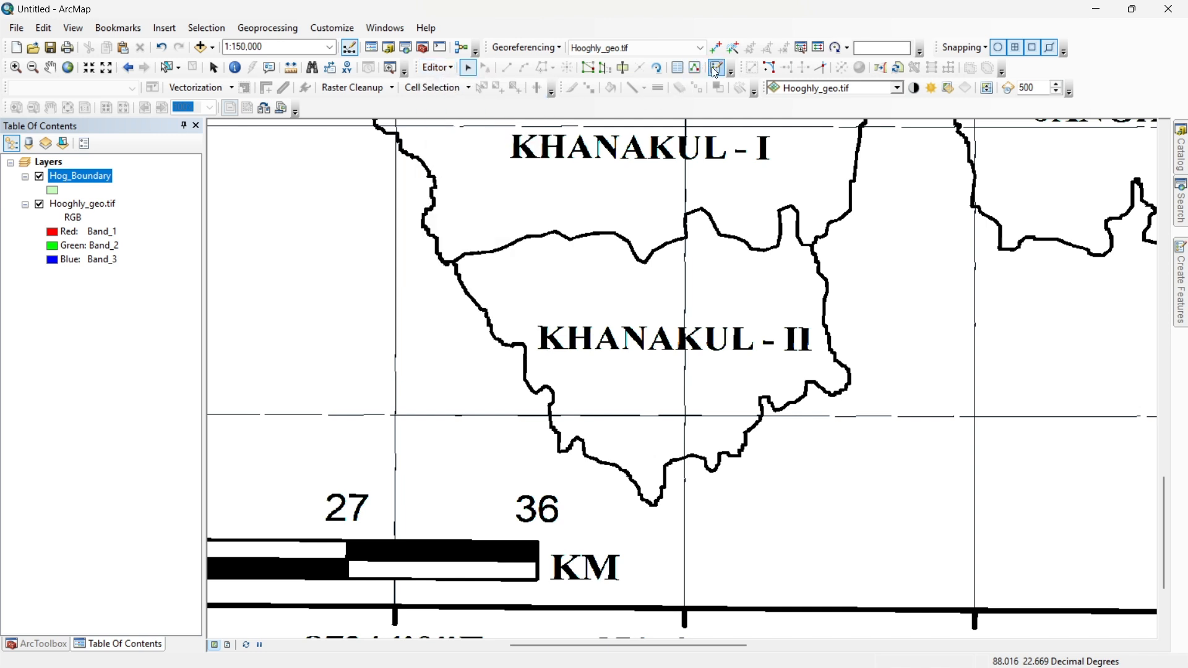
pyautogui.click(720, 72)
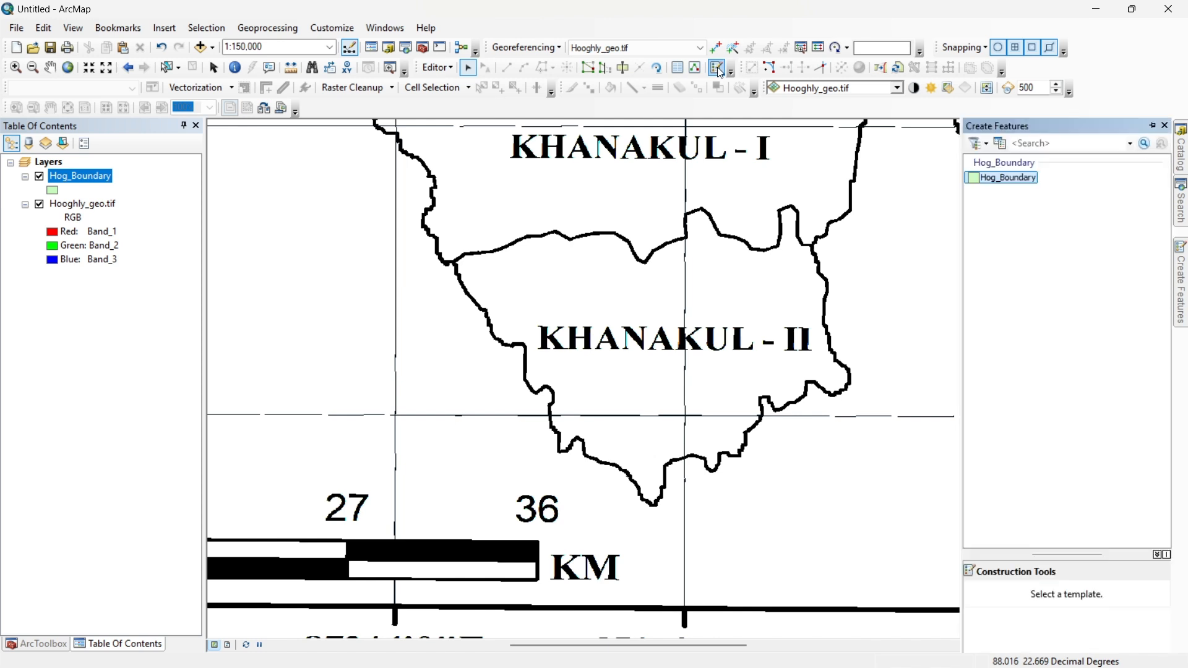
pyautogui.click(994, 182)
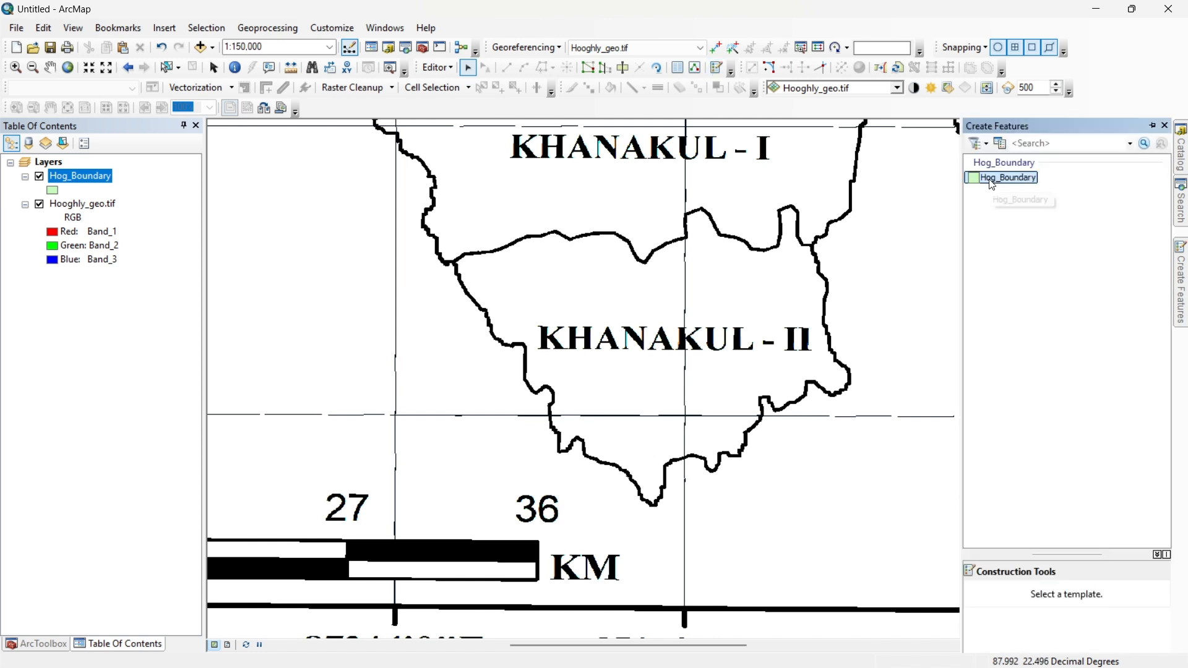
pyautogui.scroll(-1, 996, 625)
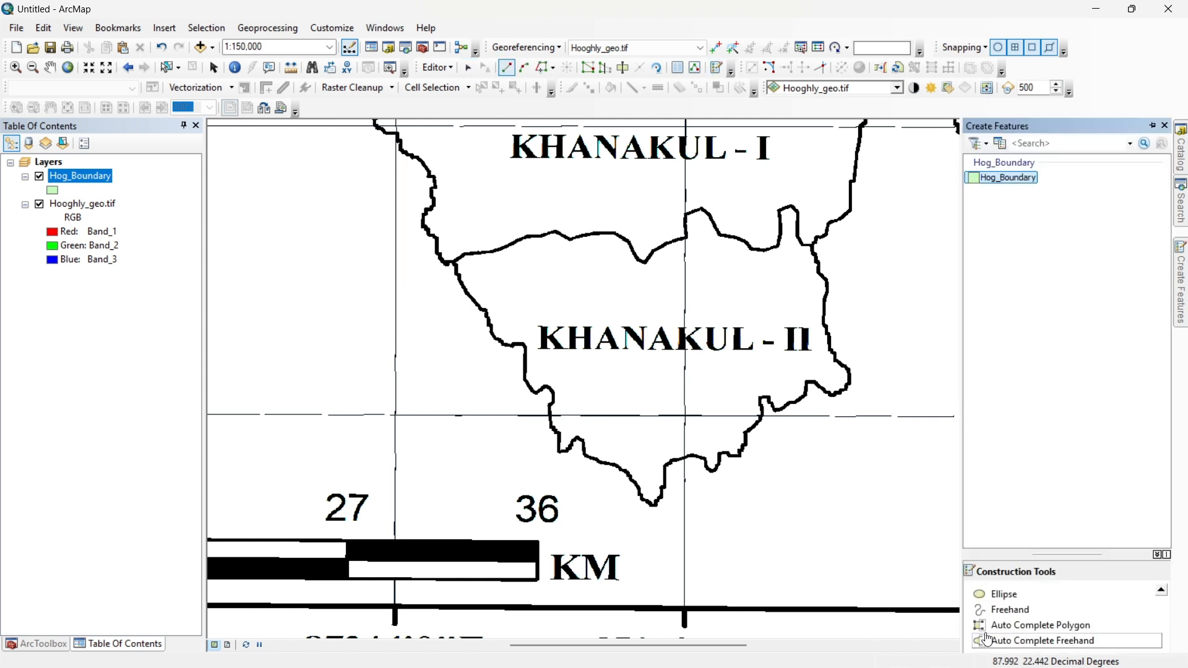
pyautogui.click(1030, 626)
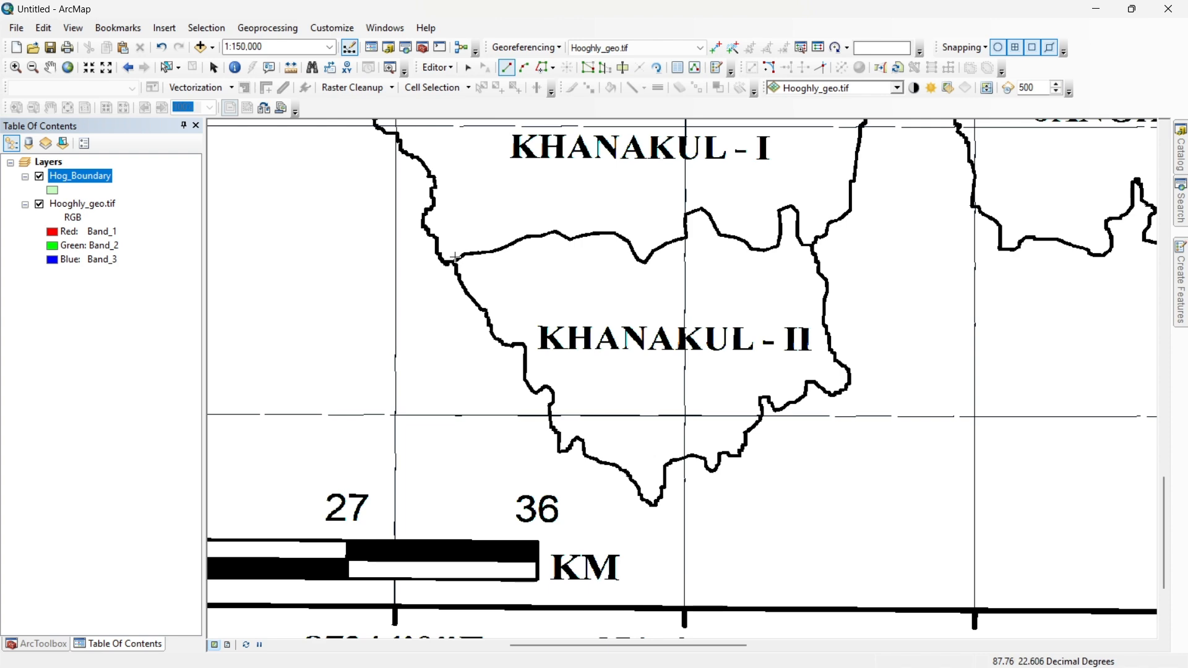
# Step: Start the boundary sketch at the western junction of Khanakul-I and Khanakul-II and trace their shared boundary eastward up the first slope
pyautogui.scroll(-6, 456, 257)
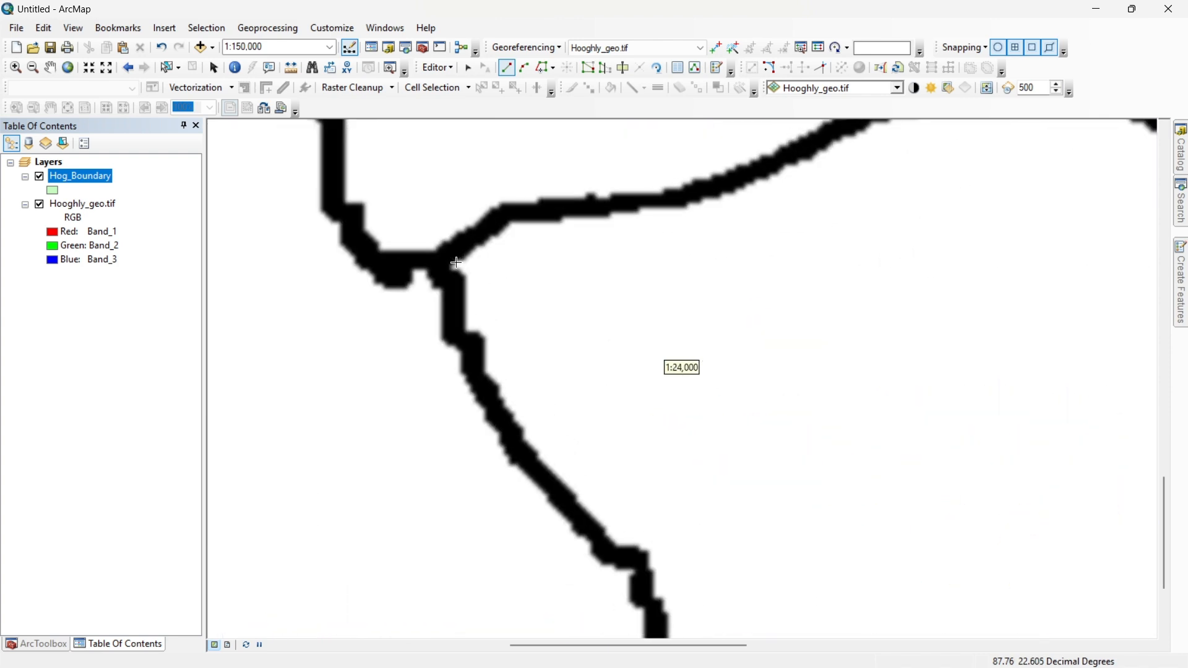
pyautogui.click(441, 276)
pyautogui.click(447, 264)
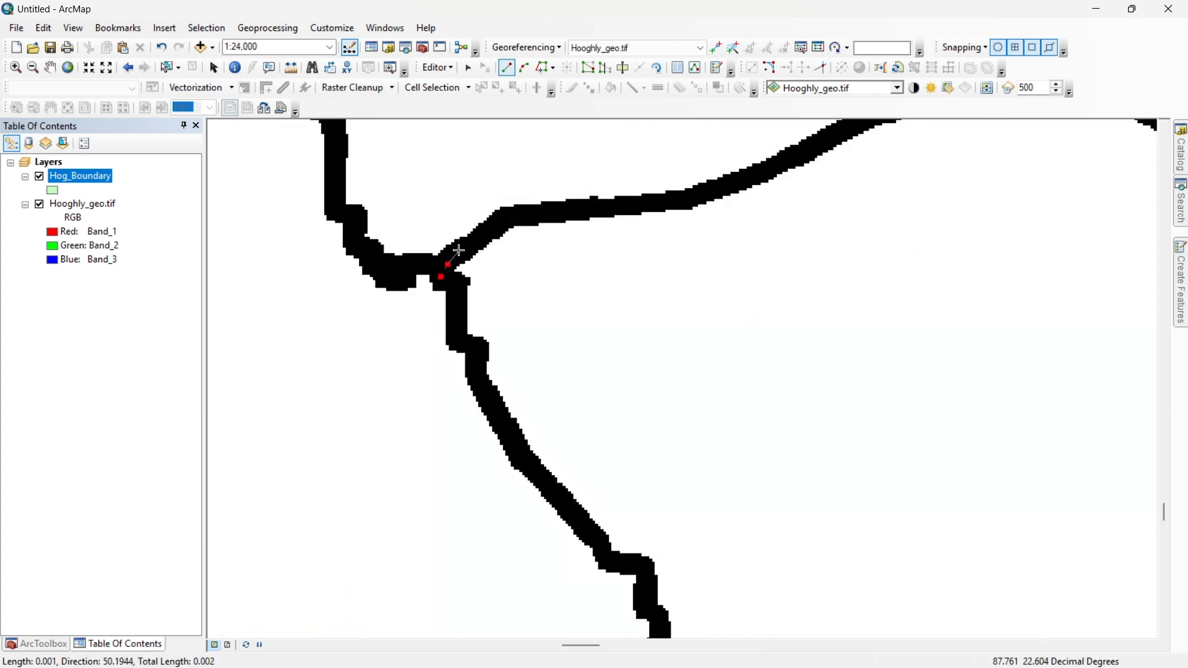
pyautogui.click(513, 218)
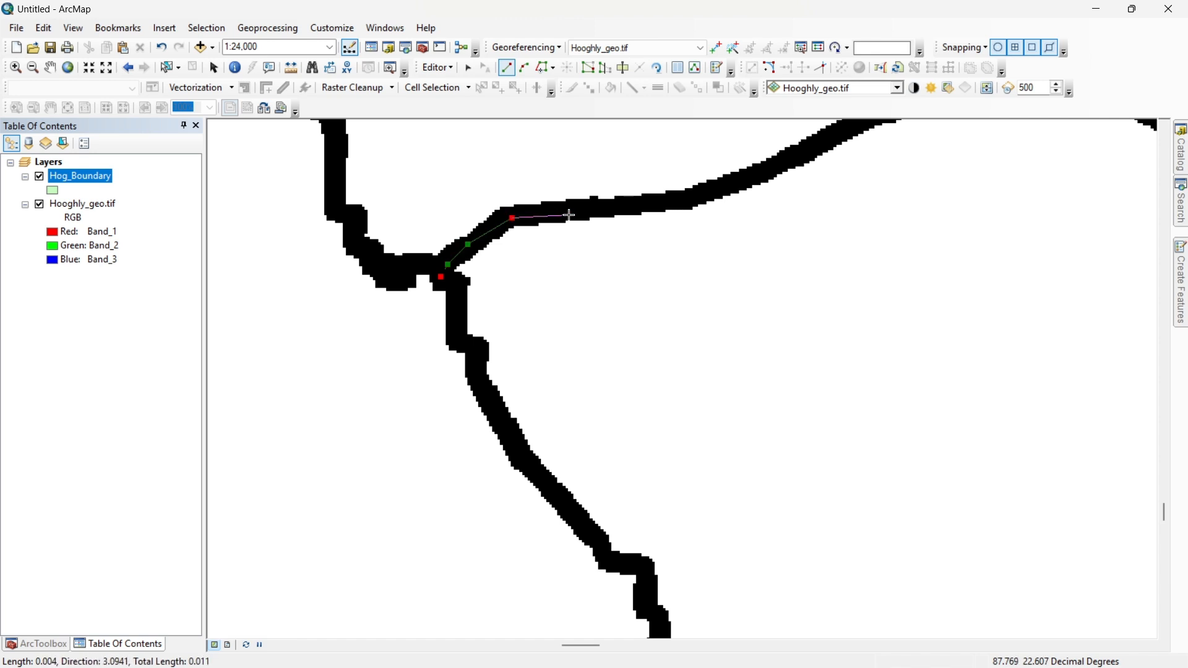
pyautogui.click(600, 212)
pyautogui.click(698, 197)
pyautogui.click(799, 157)
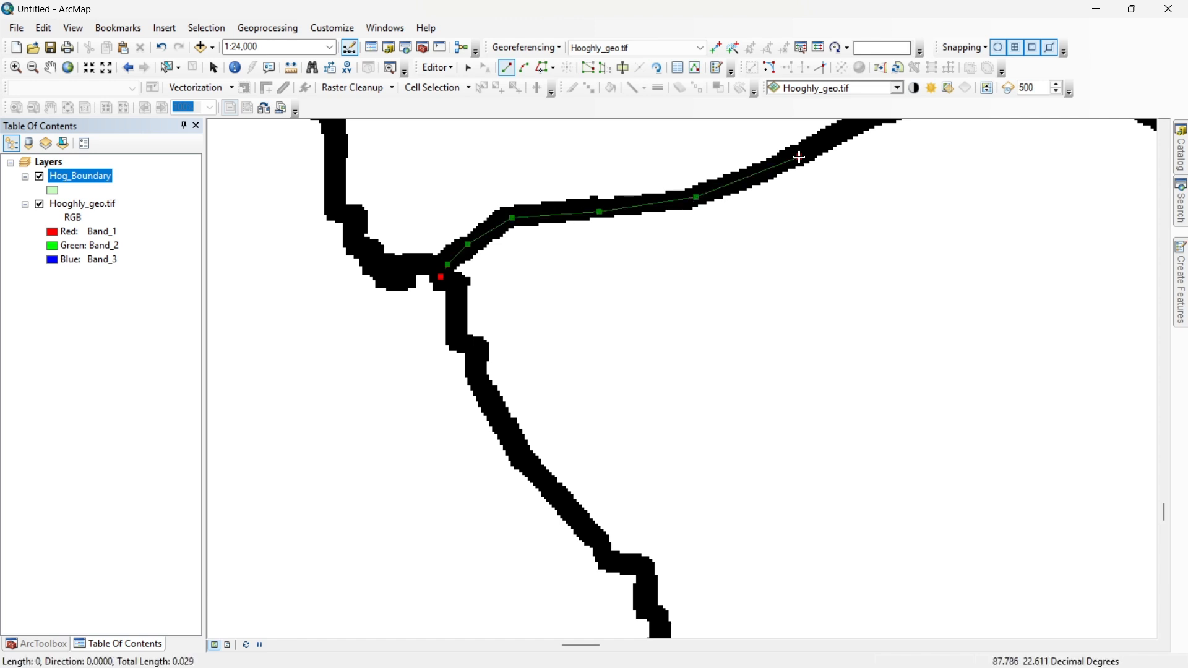
# Step: Continue the sketch along the Khanakul-I/II boundary over the first low peak and shallow dip to the flat stretch
pyautogui.moveTo(725, 194); pyautogui.dragTo(509, 365)
pyautogui.click(653, 288)
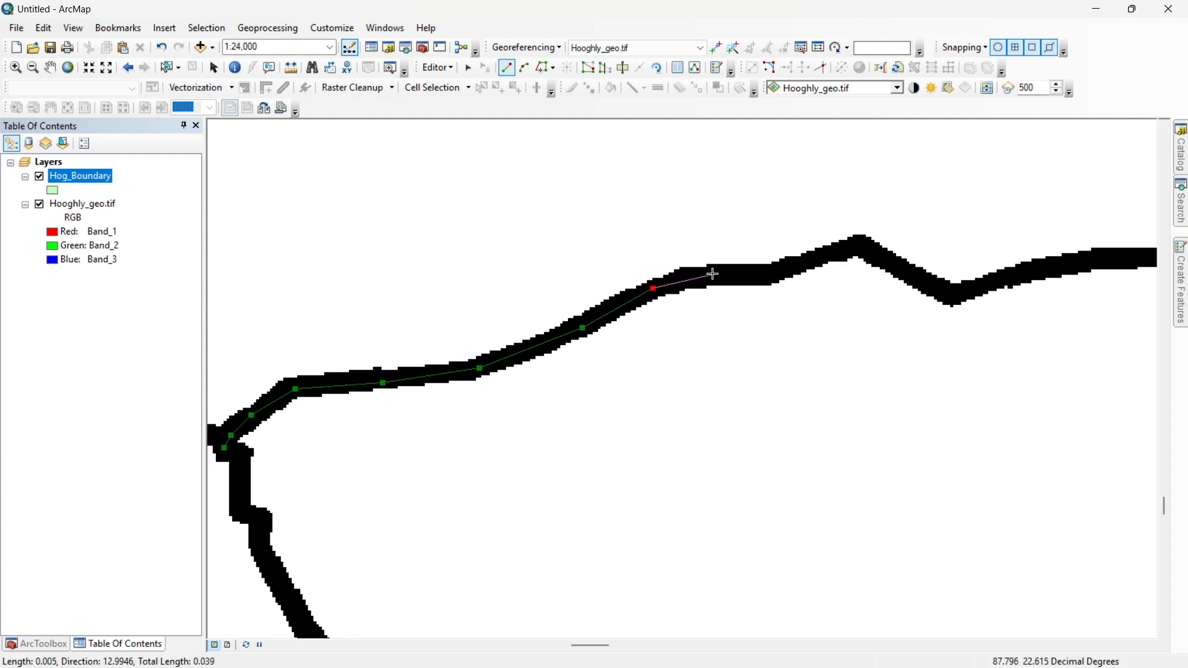
pyautogui.click(714, 274)
pyautogui.click(785, 268)
pyautogui.click(853, 247)
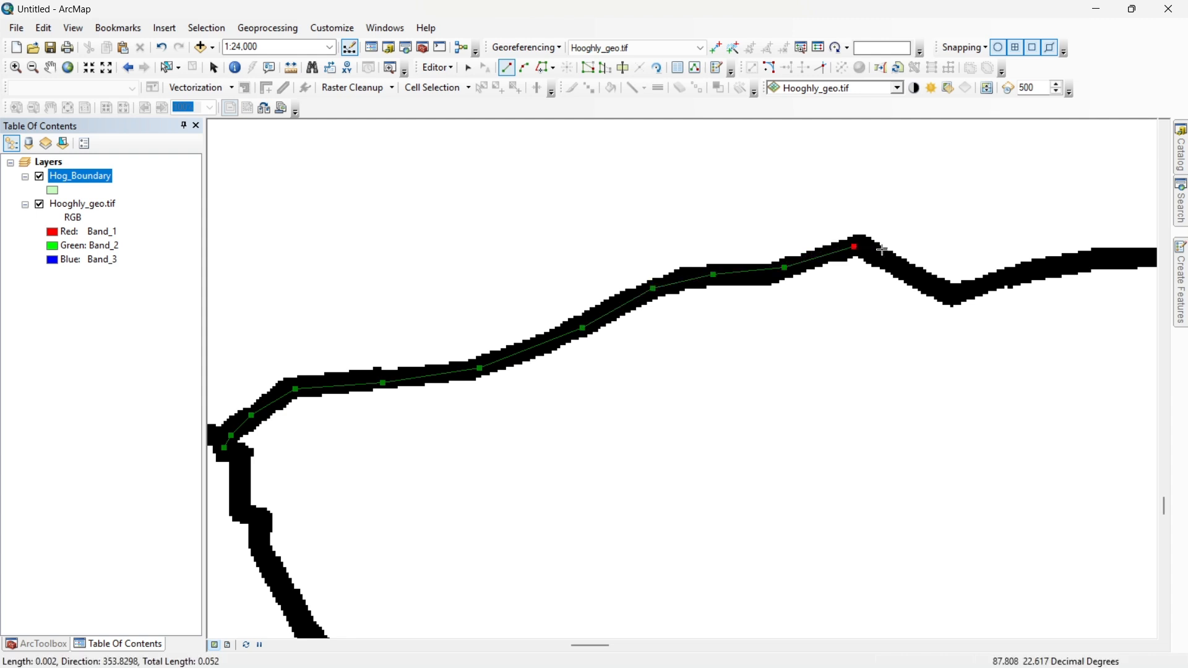
pyautogui.click(955, 297)
pyautogui.click(1026, 270)
pyautogui.click(1095, 258)
# Step: Trace the boundary from the flat stretch down through the deep V-shaped dip and up its eastern side
pyautogui.moveTo(1095, 258); pyautogui.dragTo(587, 270)
pyautogui.click(679, 269)
pyautogui.click(733, 275)
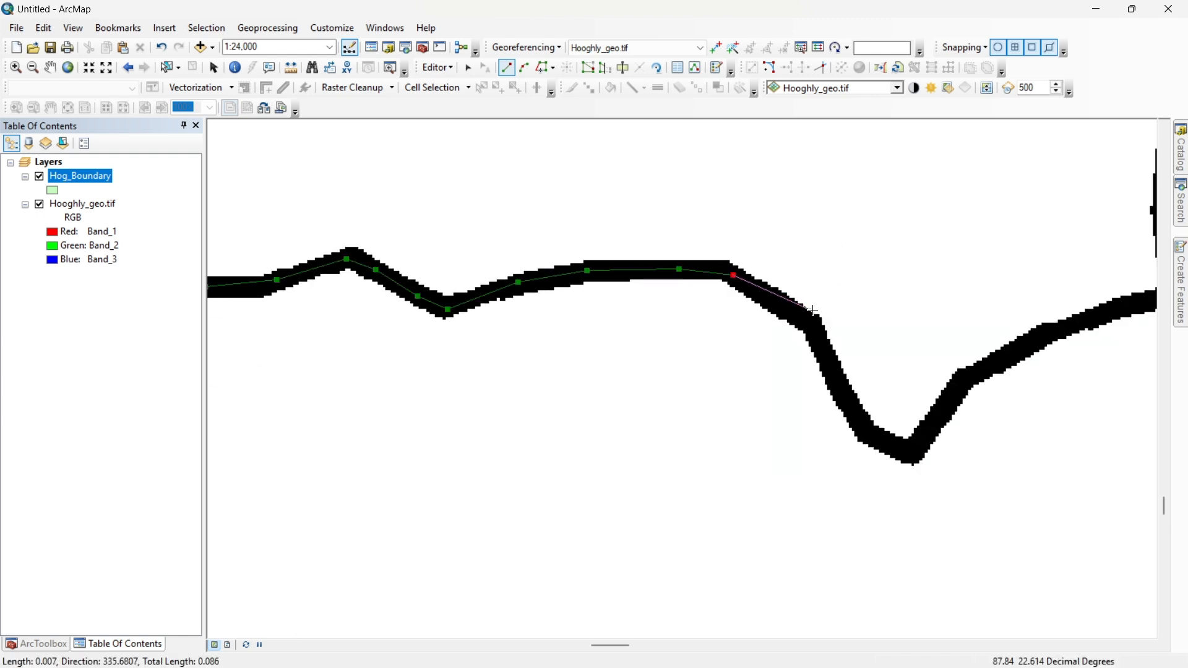
pyautogui.click(809, 317)
pyautogui.click(847, 403)
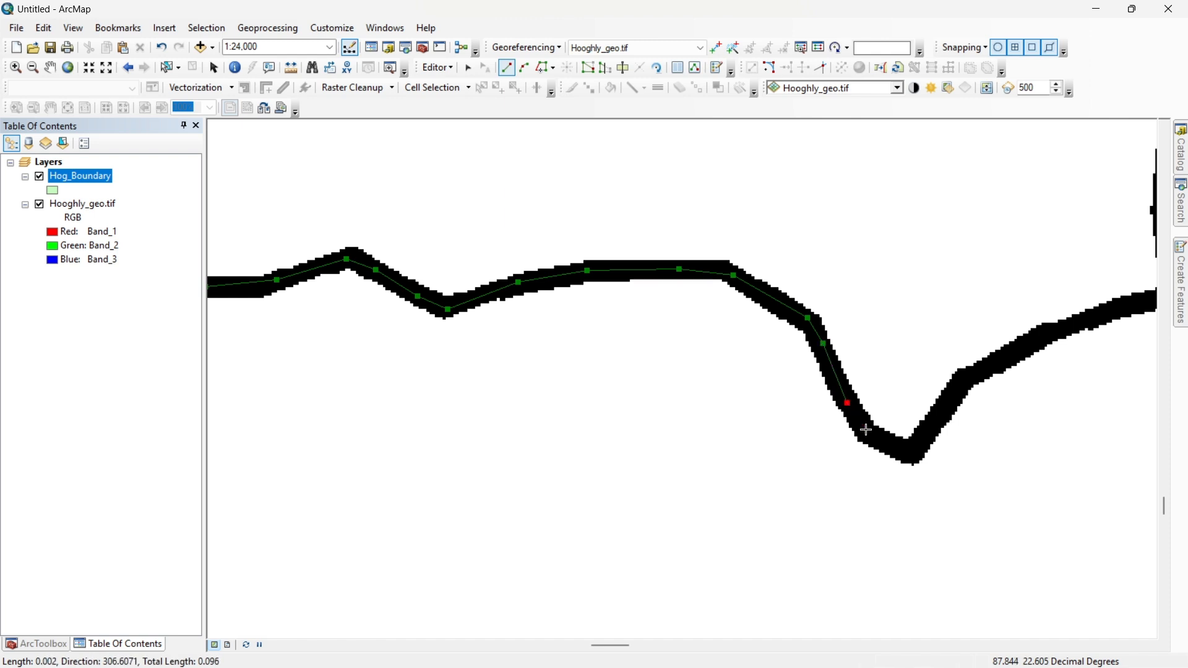
pyautogui.click(872, 434)
pyautogui.click(919, 451)
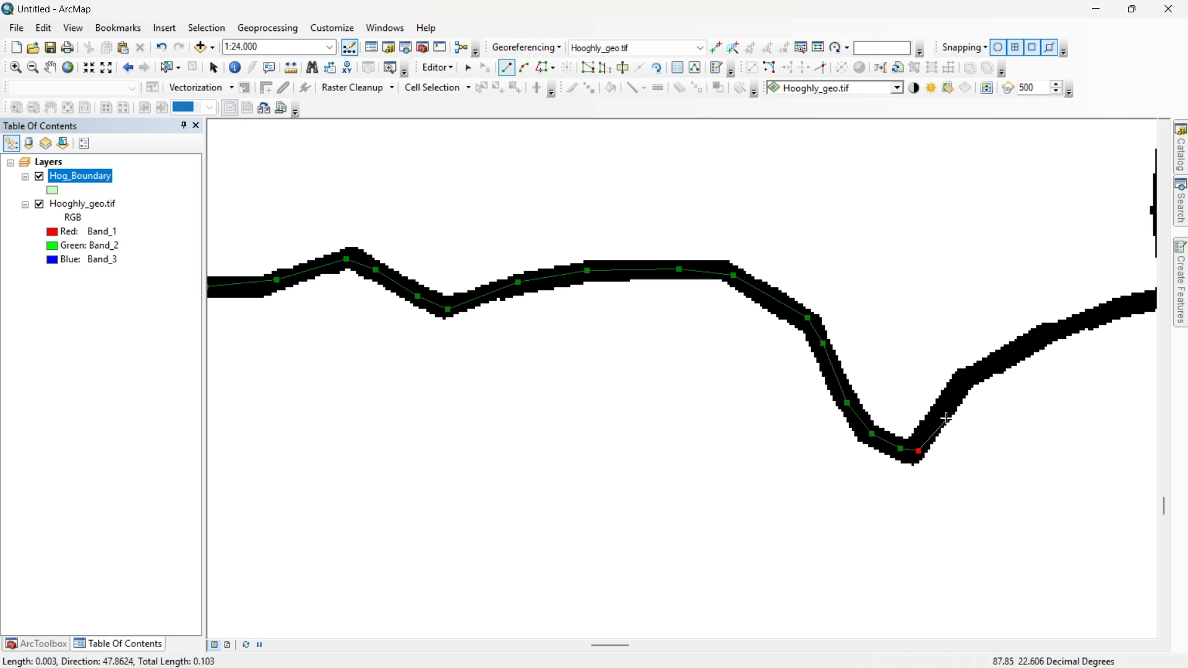
pyautogui.click(1050, 336)
pyautogui.click(1091, 318)
# Step: Trace the boundary east to the vertical grid line, follow it north, and turn onto the slope towards the next peak
pyautogui.moveTo(1070, 319); pyautogui.dragTo(631, 415)
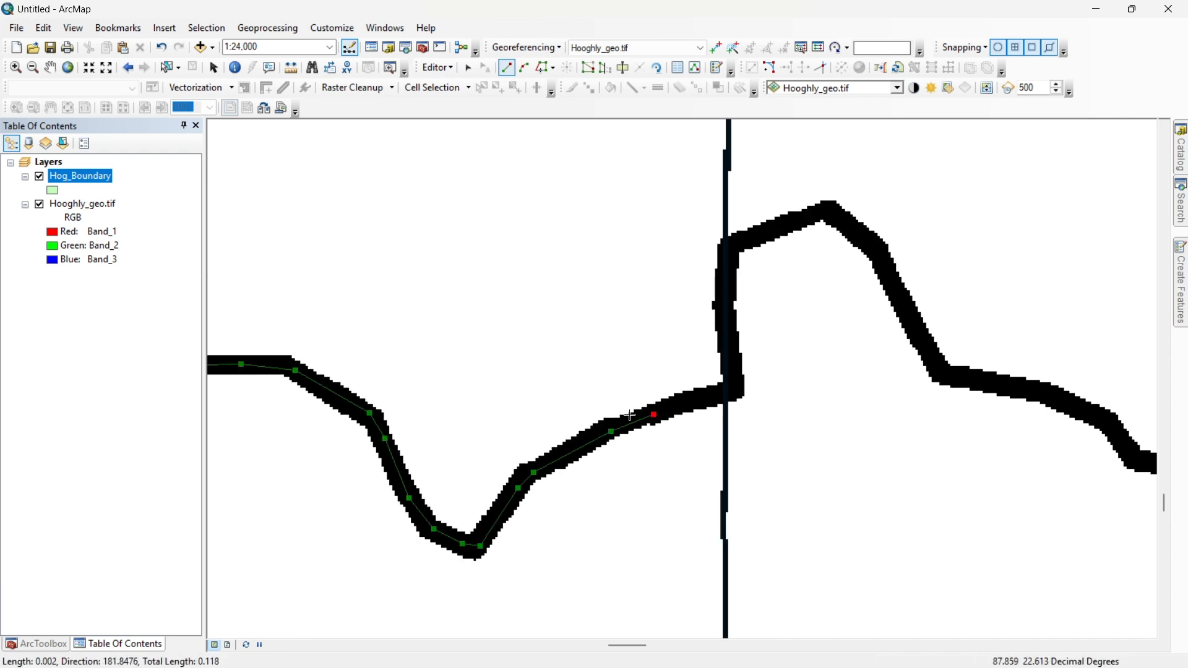
pyautogui.scroll(1, 631, 414)
pyautogui.click(728, 392)
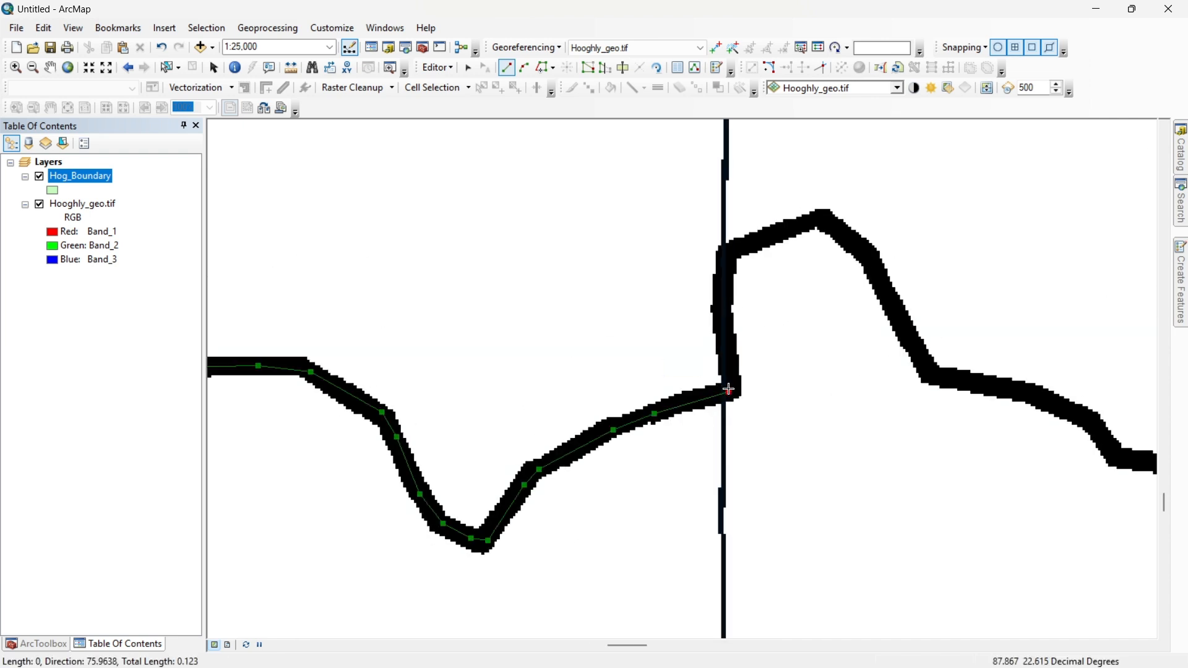
pyautogui.click(723, 319)
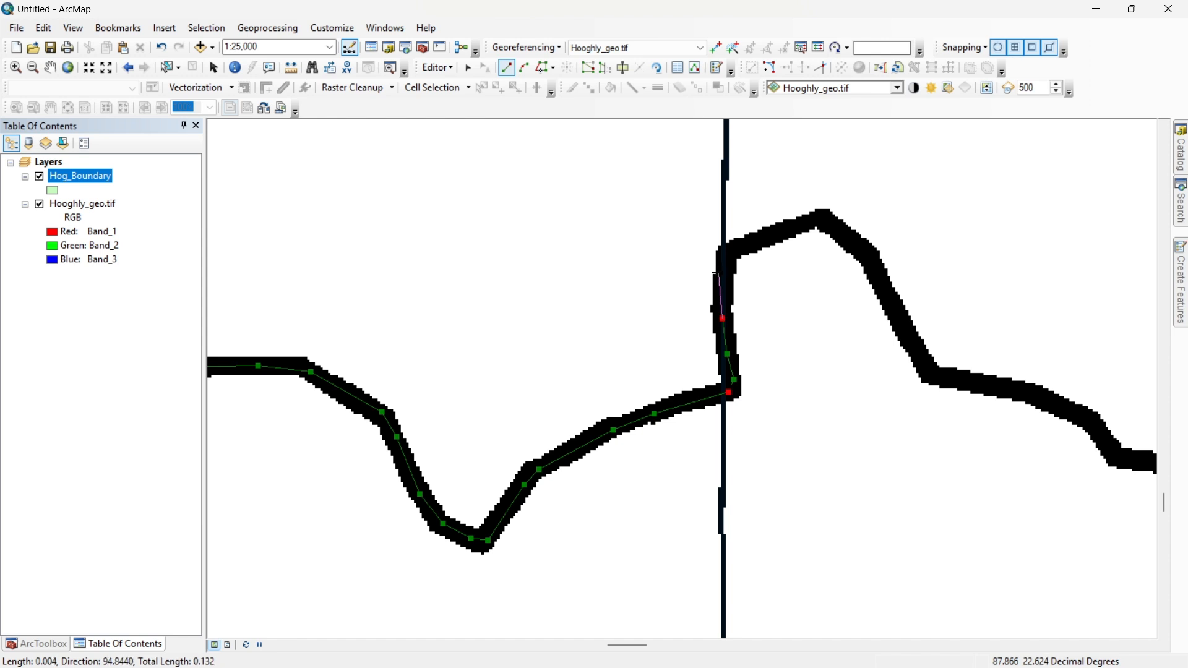
pyautogui.click(734, 252)
pyautogui.click(789, 230)
# Step: Trace the boundary over the peak just east of the grid line and down its steep eastern side
pyautogui.scroll(-4, 814, 224)
pyautogui.scroll(4, 814, 224)
pyautogui.scroll(1, 814, 224)
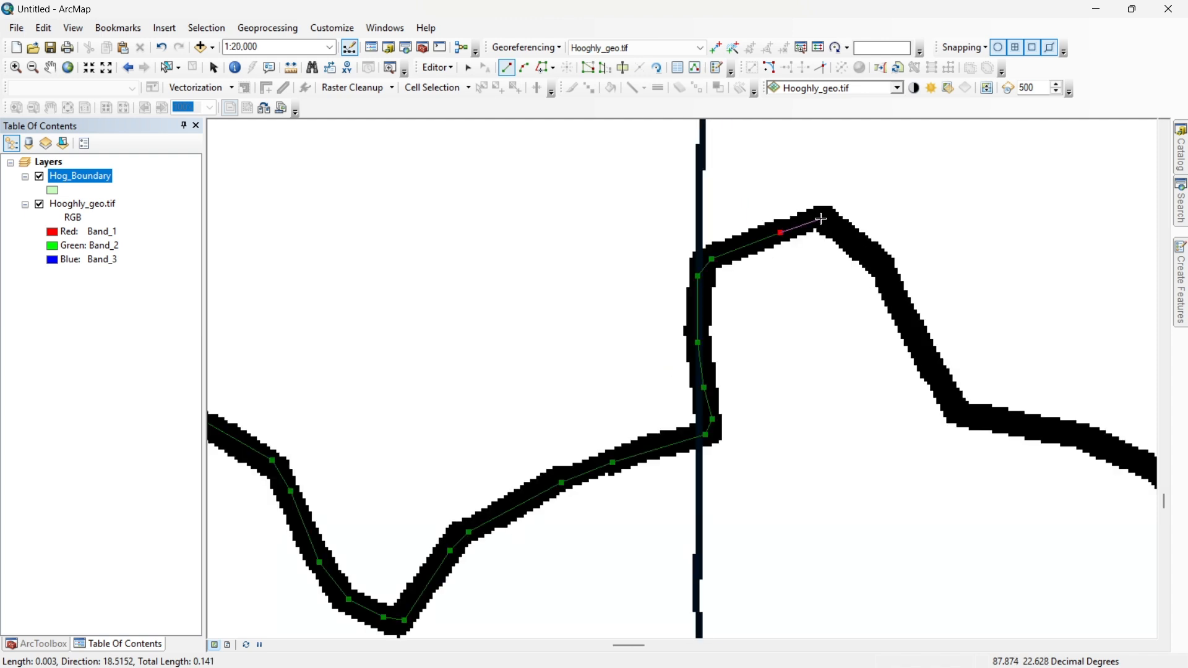
pyautogui.click(826, 216)
pyautogui.click(848, 235)
pyautogui.click(887, 270)
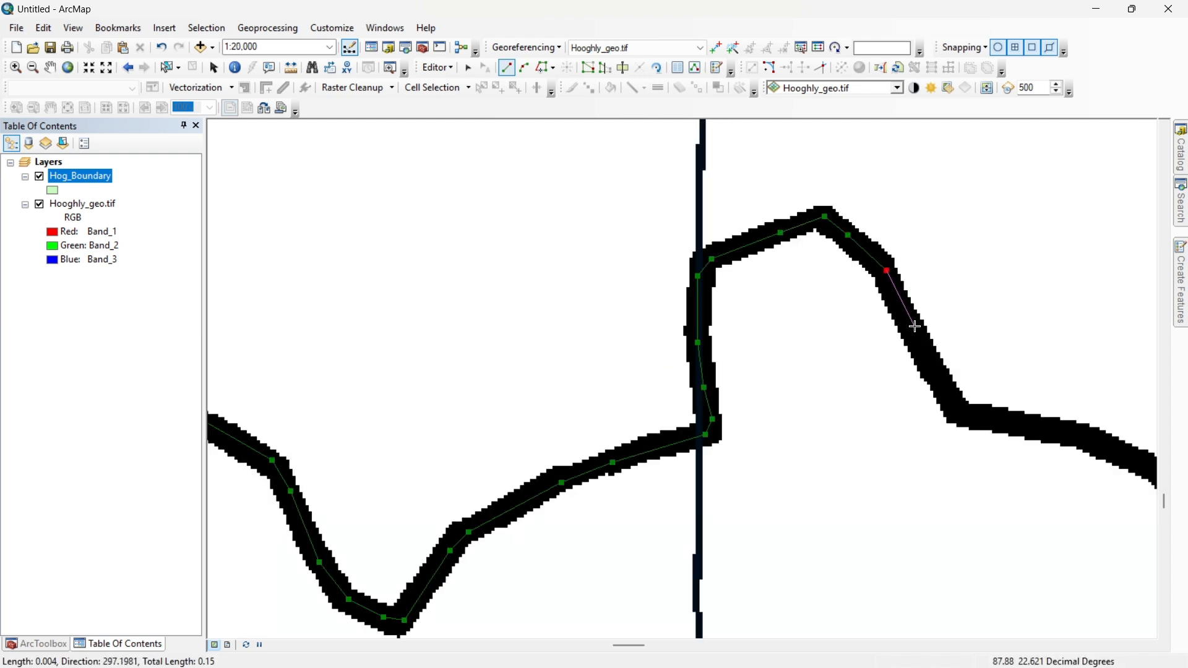
pyautogui.click(916, 331)
pyautogui.click(968, 413)
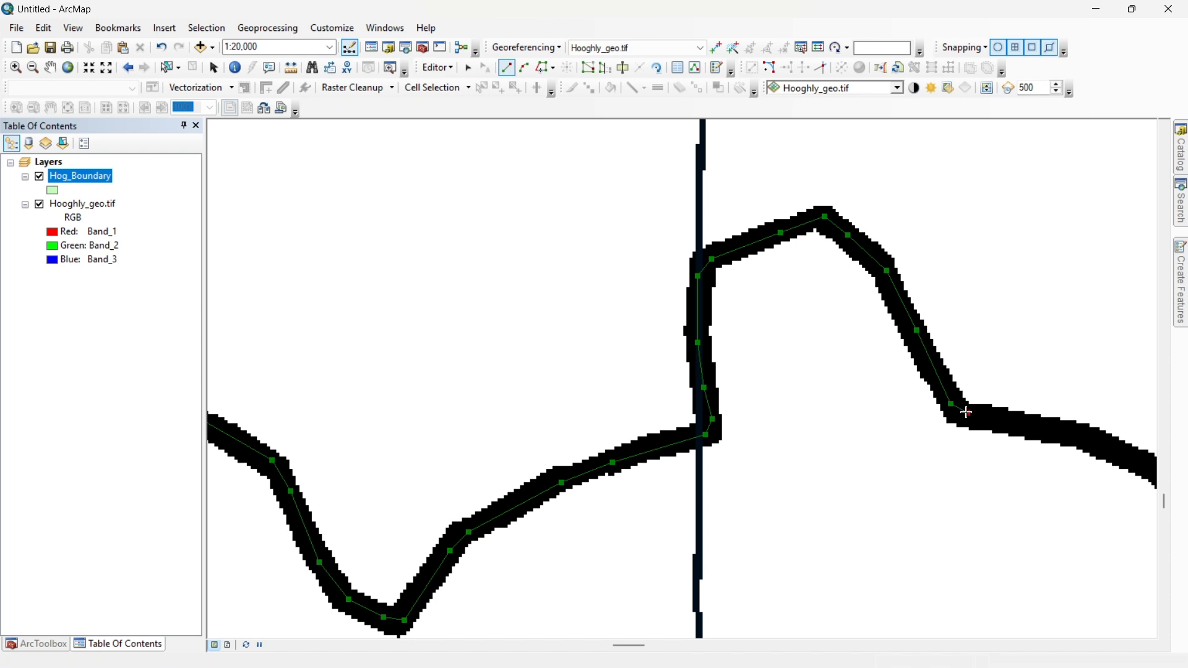
# Step: Continue the sketch east along the gently falling boundary and through the trough to the foot of the narrow northward loop
pyautogui.click(1092, 436)
pyautogui.moveTo(1092, 437); pyautogui.dragTo(725, 285)
pyautogui.click(779, 308)
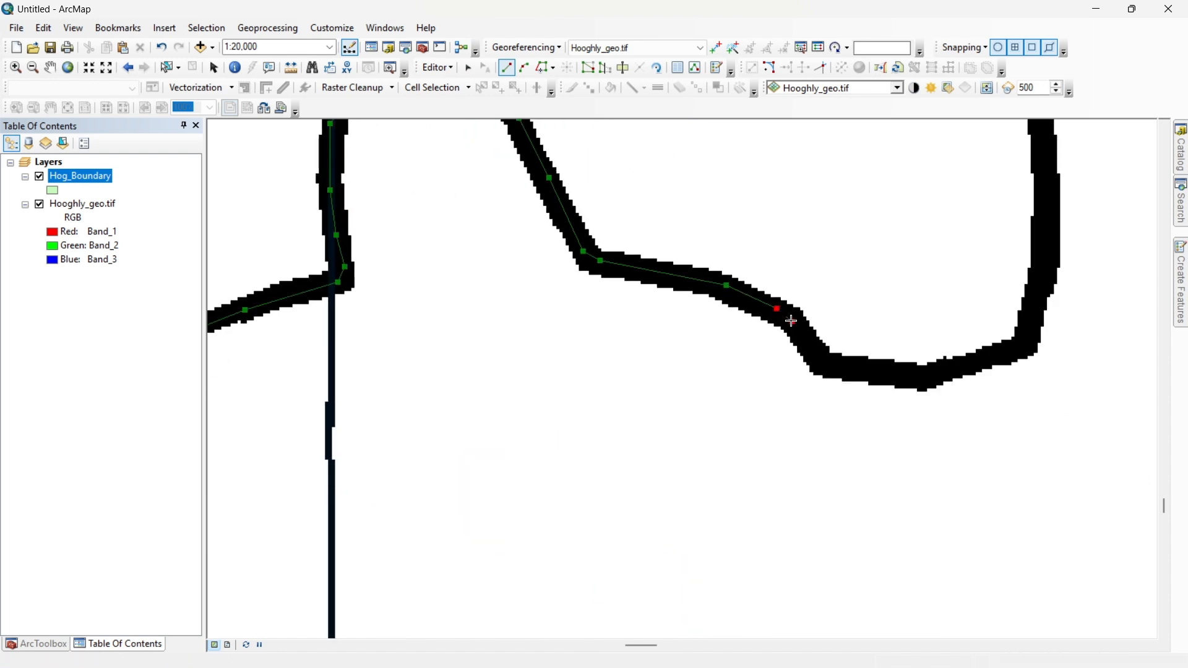
pyautogui.click(793, 322)
pyautogui.click(827, 364)
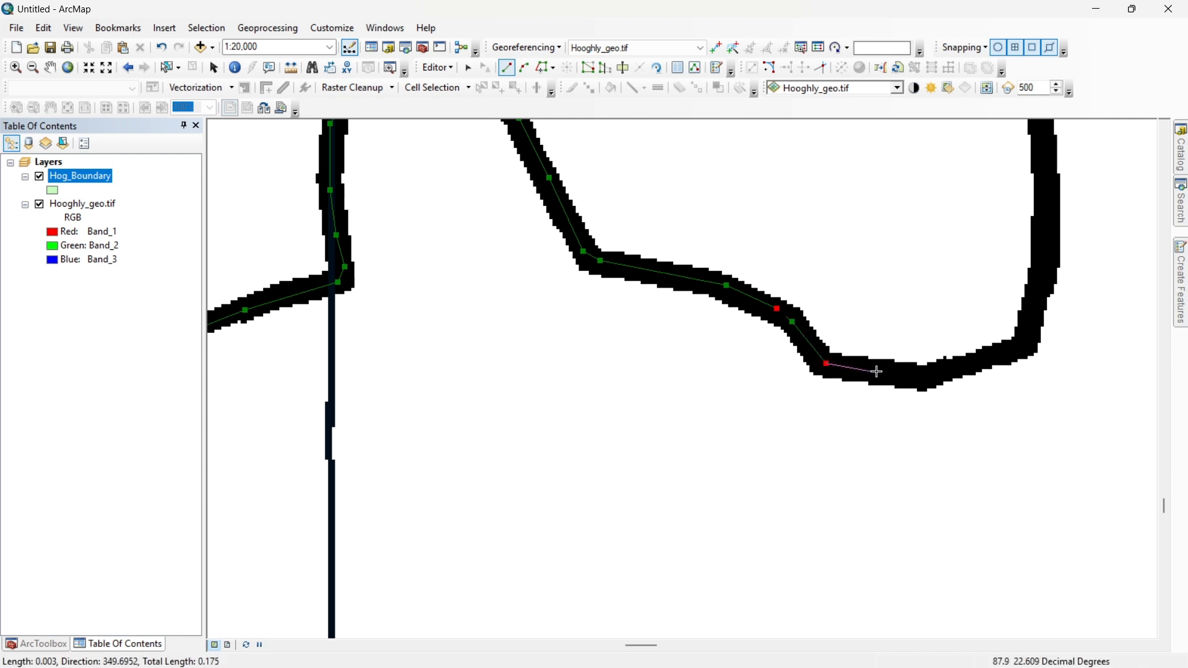
pyautogui.click(878, 373)
pyautogui.click(928, 376)
pyautogui.click(992, 356)
pyautogui.click(1029, 344)
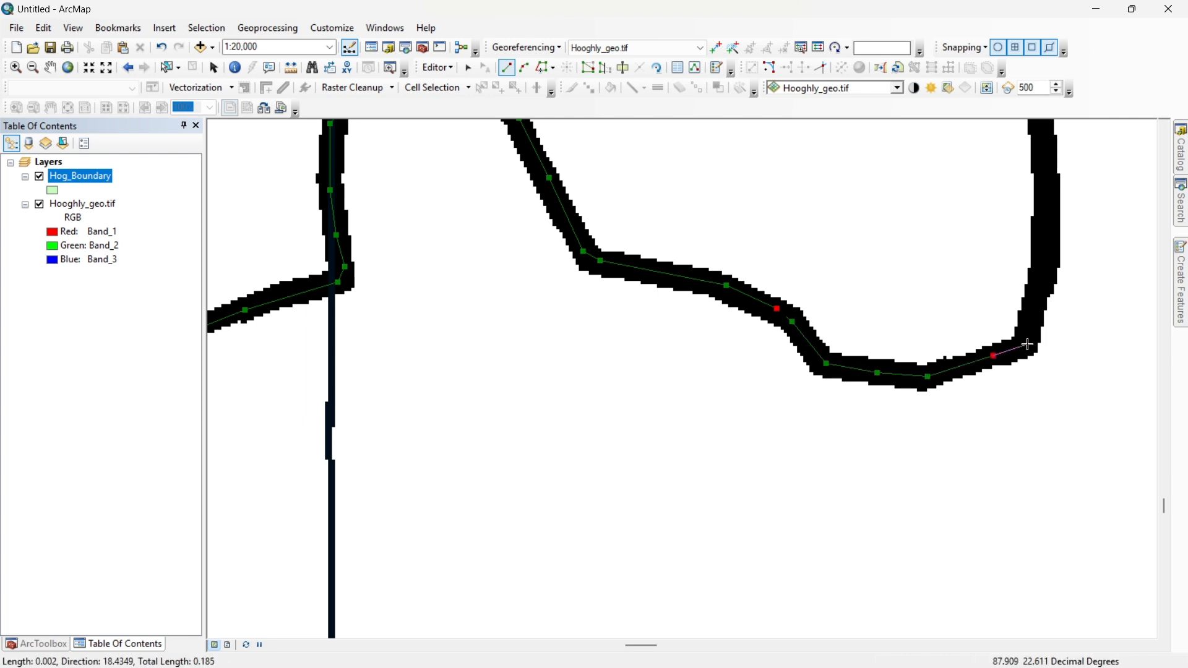
# Step: Trace the western side of the narrow loop northward and across its top to the eastern corner
pyautogui.click(1044, 247)
pyautogui.moveTo(1044, 247); pyautogui.dragTo(806, 358)
pyautogui.click(809, 305)
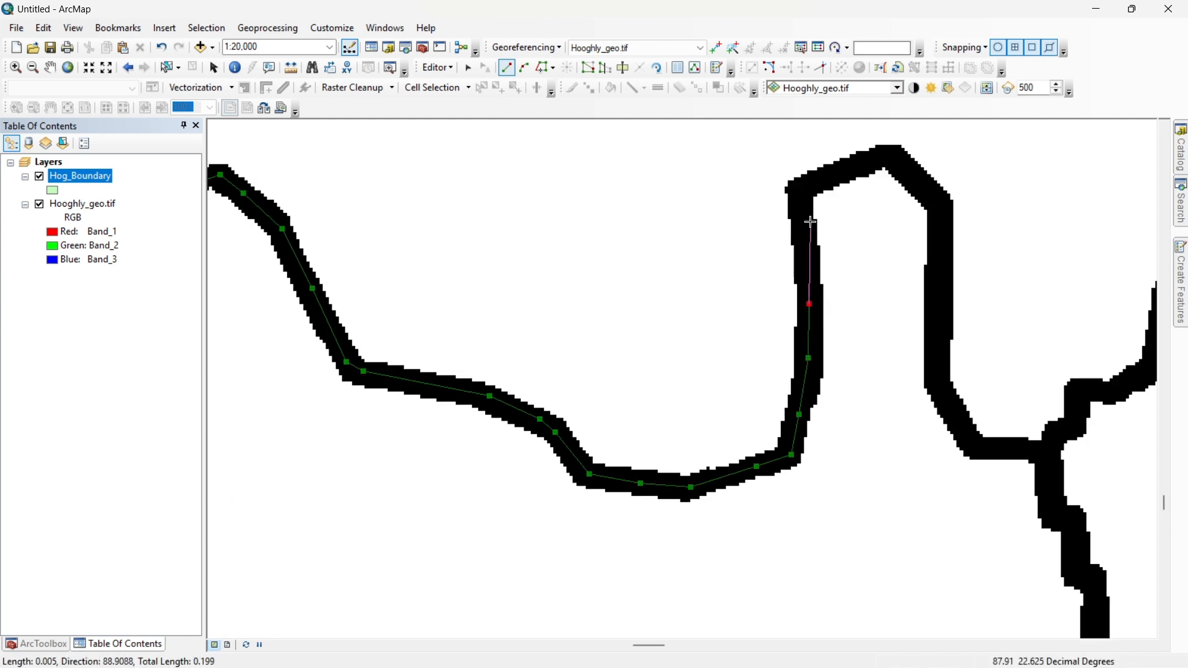
pyautogui.click(802, 191)
pyautogui.click(831, 175)
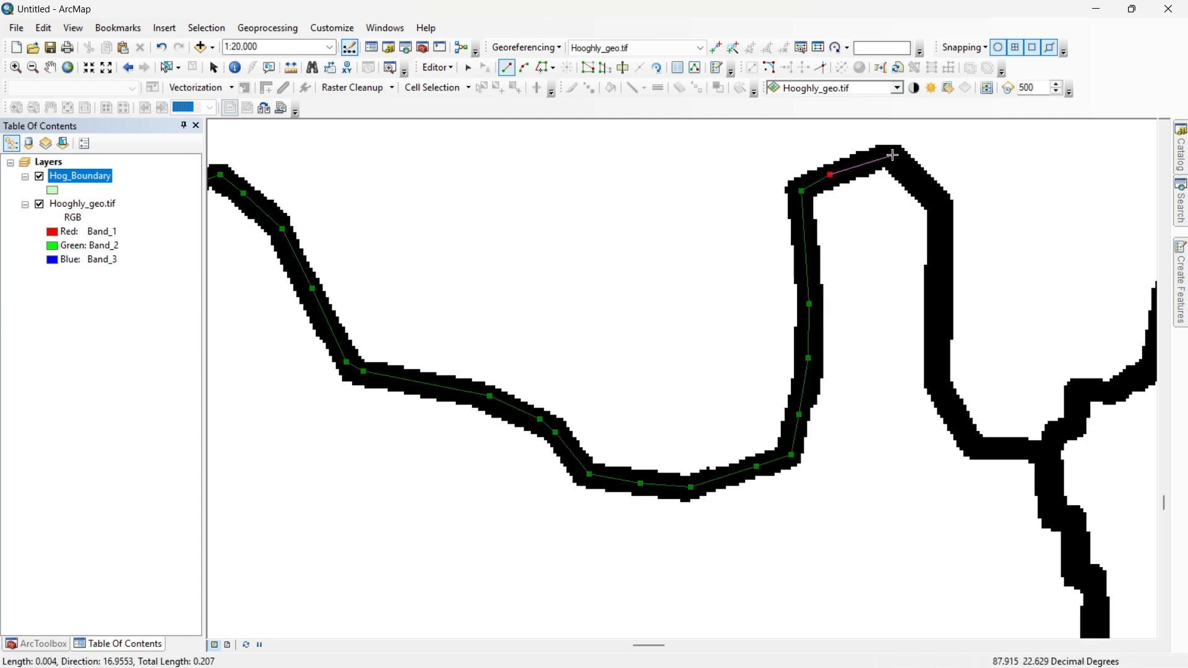
pyautogui.click(890, 156)
pyautogui.click(939, 204)
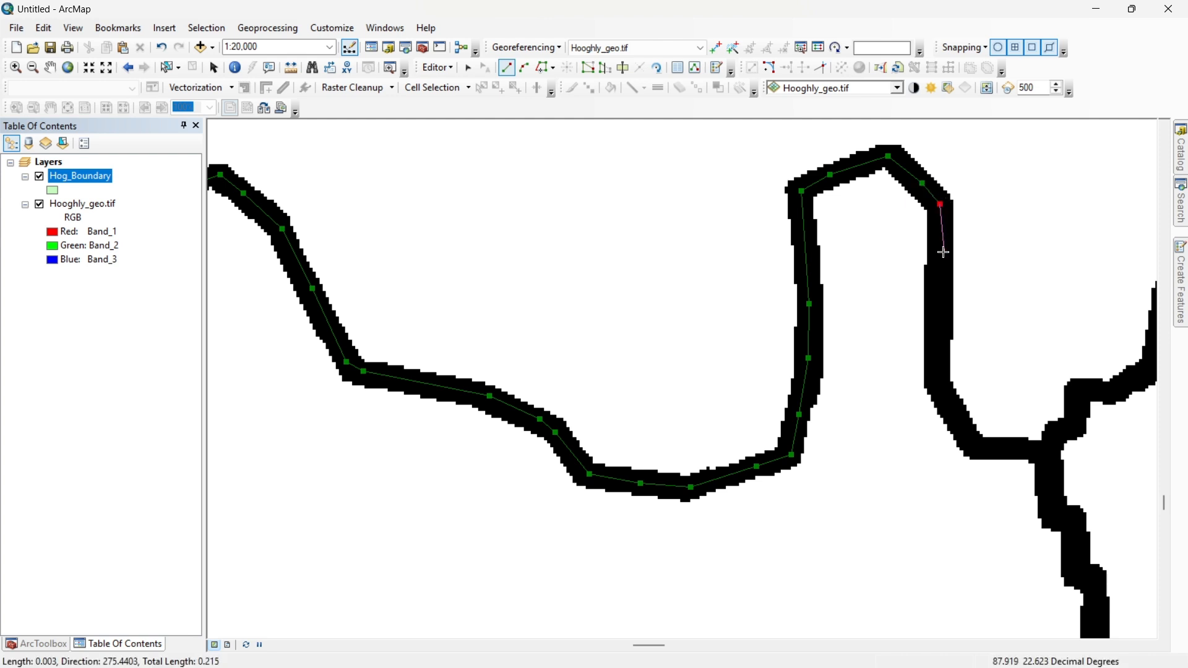
# Step: Trace the eastern side of the narrow loop southward and round its foot to the eastern boundary junction
pyautogui.click(942, 261)
pyautogui.click(937, 360)
pyautogui.click(942, 391)
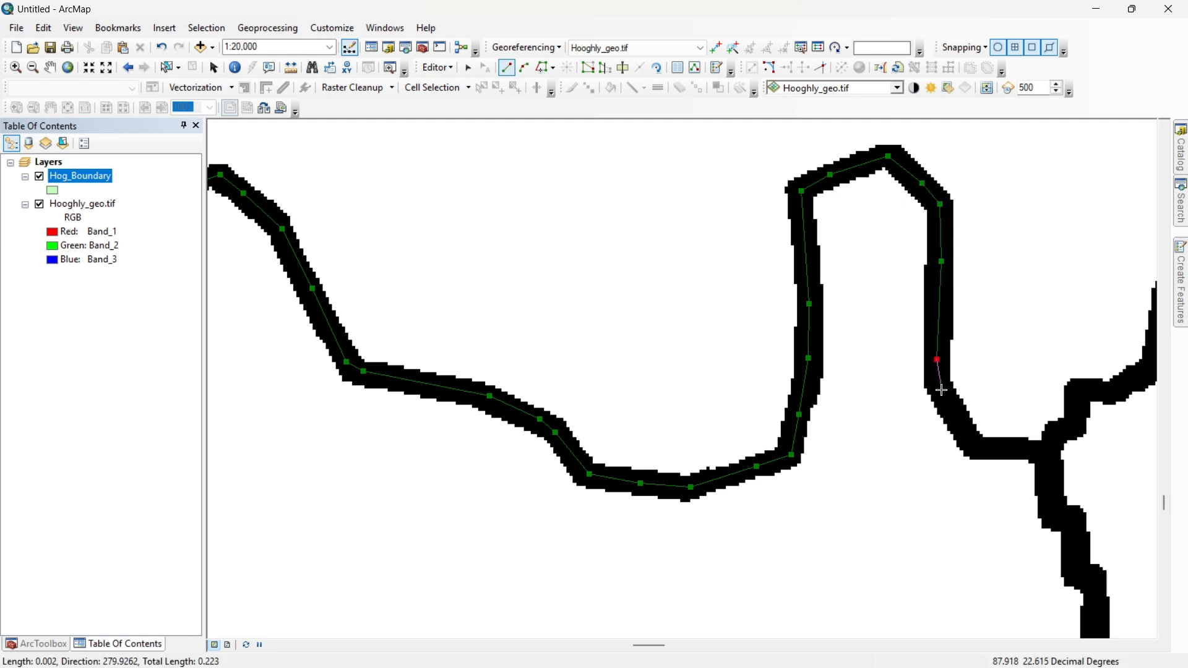
pyautogui.click(960, 427)
pyautogui.click(973, 445)
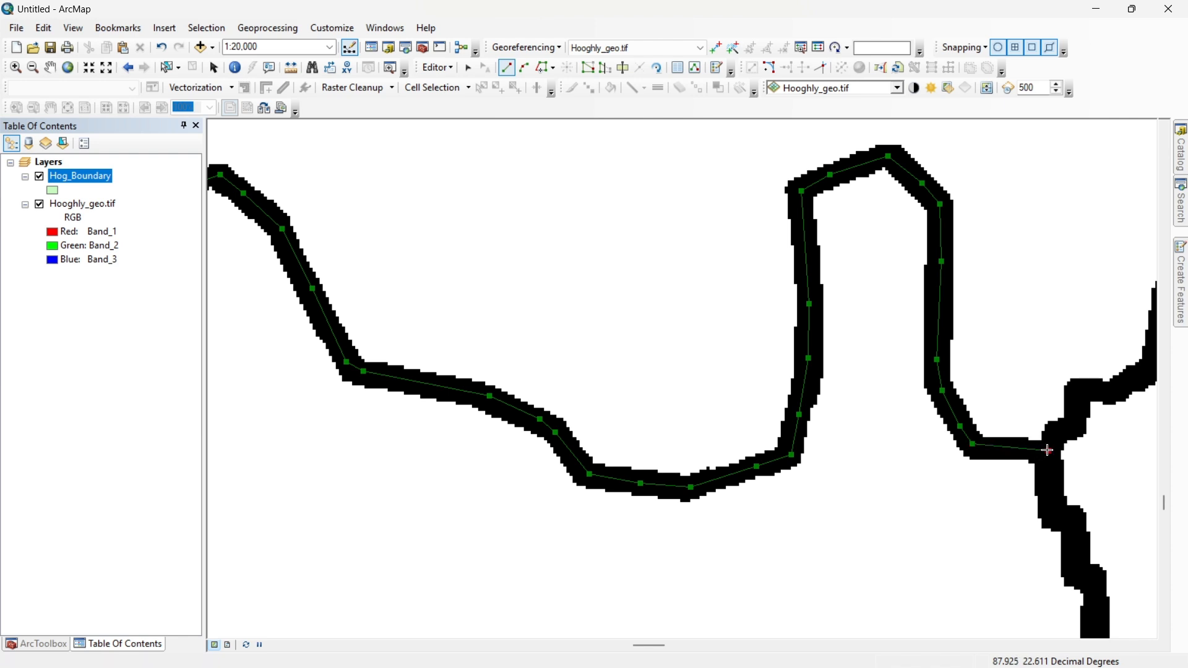
# Step: Turn the sketch south at the eastern junction and trace the first stepped stretch of Khanakul-II's eastern boundary
pyautogui.scroll(-1, 1045, 450)
pyautogui.moveTo(1002, 447); pyautogui.dragTo(947, 345)
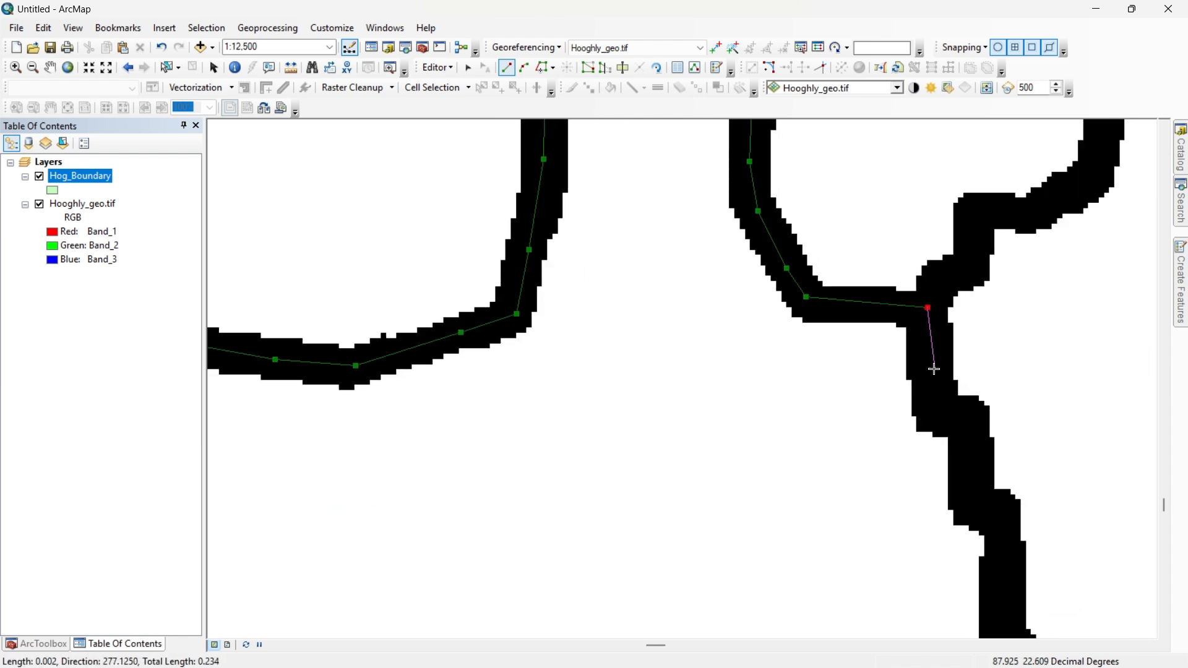
pyautogui.click(978, 463)
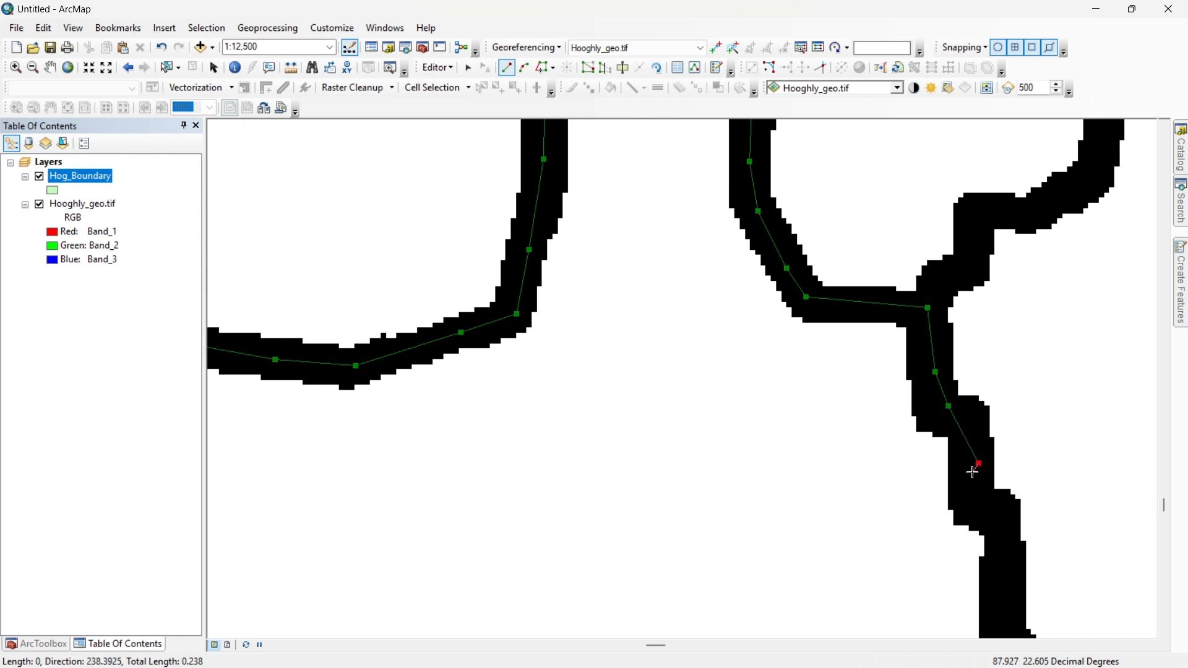
pyautogui.click(999, 557)
# Step: Continue the sketch south along Khanakul-II's eastern boundary, down the southeast diagonal and onto the eastward bulge
pyautogui.moveTo(1000, 559); pyautogui.dragTo(952, 264)
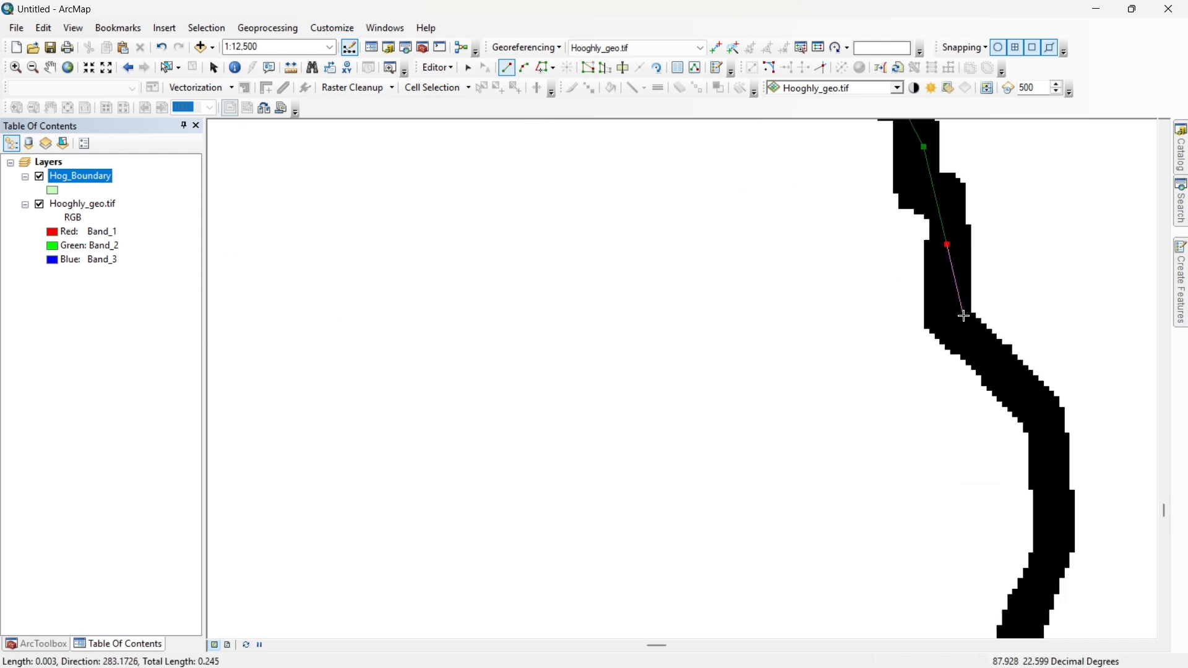
pyautogui.click(1005, 375)
pyautogui.click(1039, 411)
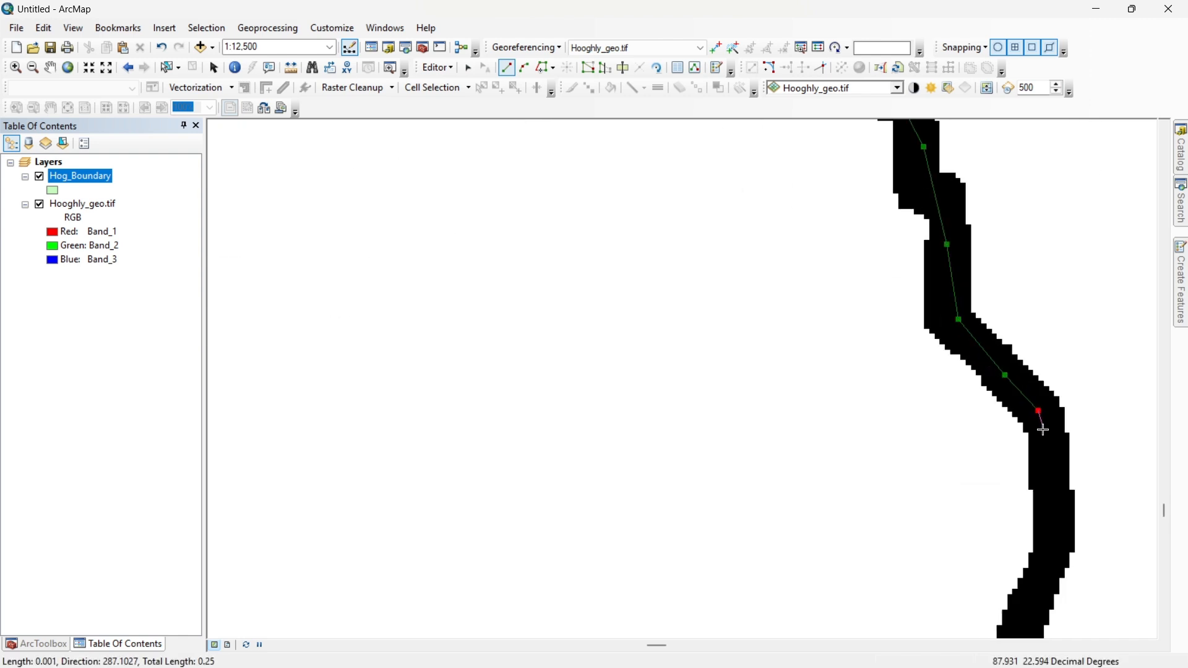
pyautogui.click(1044, 430)
pyautogui.click(1054, 484)
pyautogui.moveTo(1054, 484); pyautogui.dragTo(1025, 363)
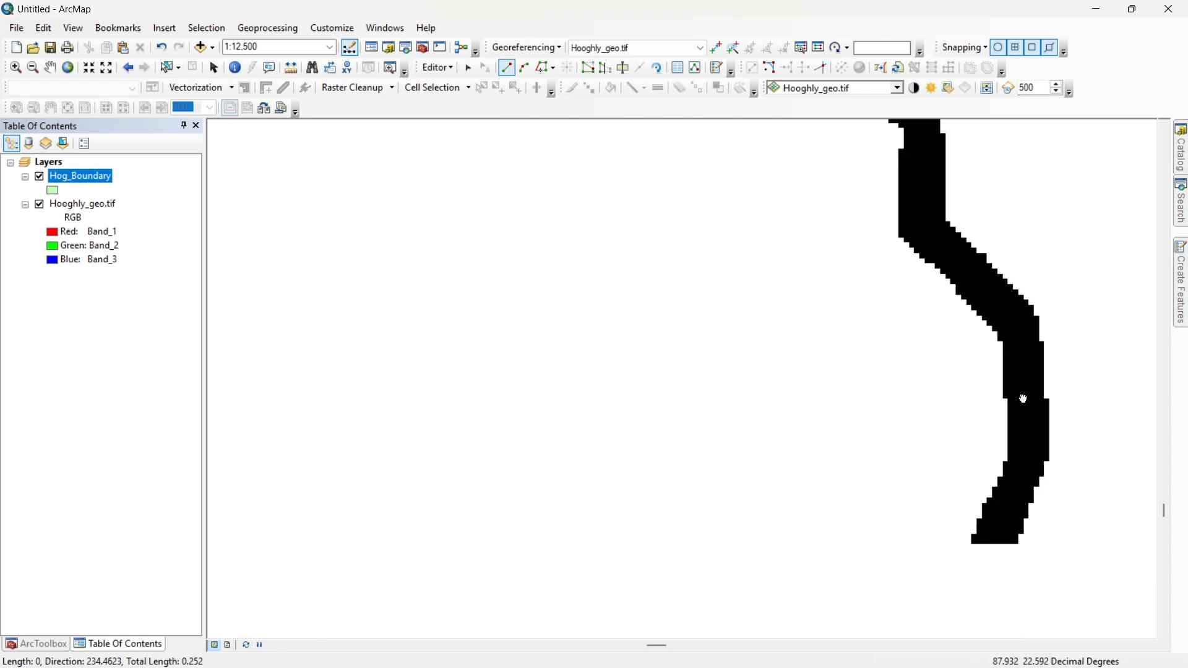
# Step: Trace round the lower half of the bulge and south along the near-vertical stretch to the bend near the "II" lettering
pyautogui.click(1021, 433)
pyautogui.click(1000, 490)
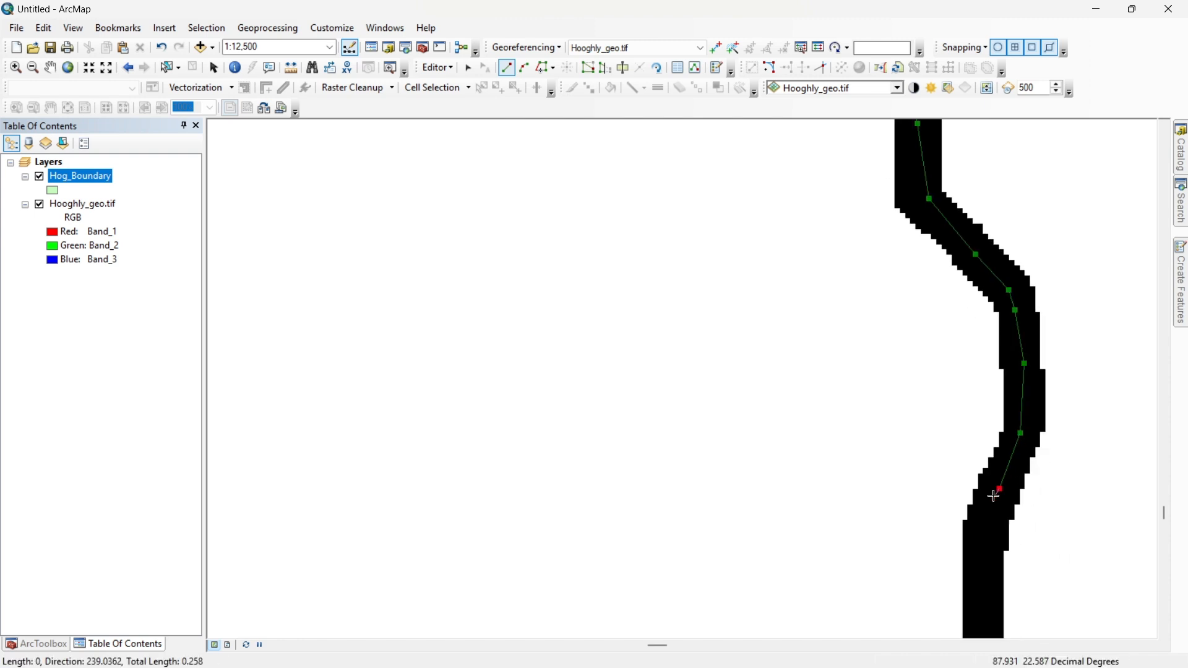
pyautogui.click(984, 556)
pyautogui.moveTo(984, 556); pyautogui.dragTo(986, 133)
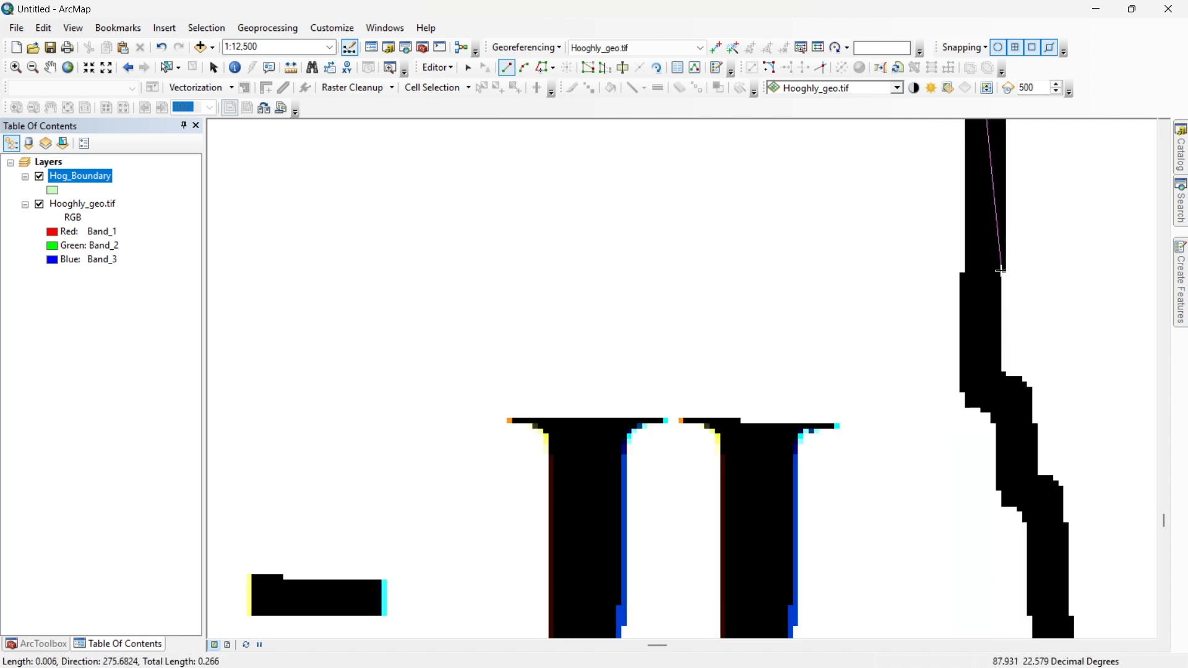
pyautogui.click(978, 316)
pyautogui.click(988, 389)
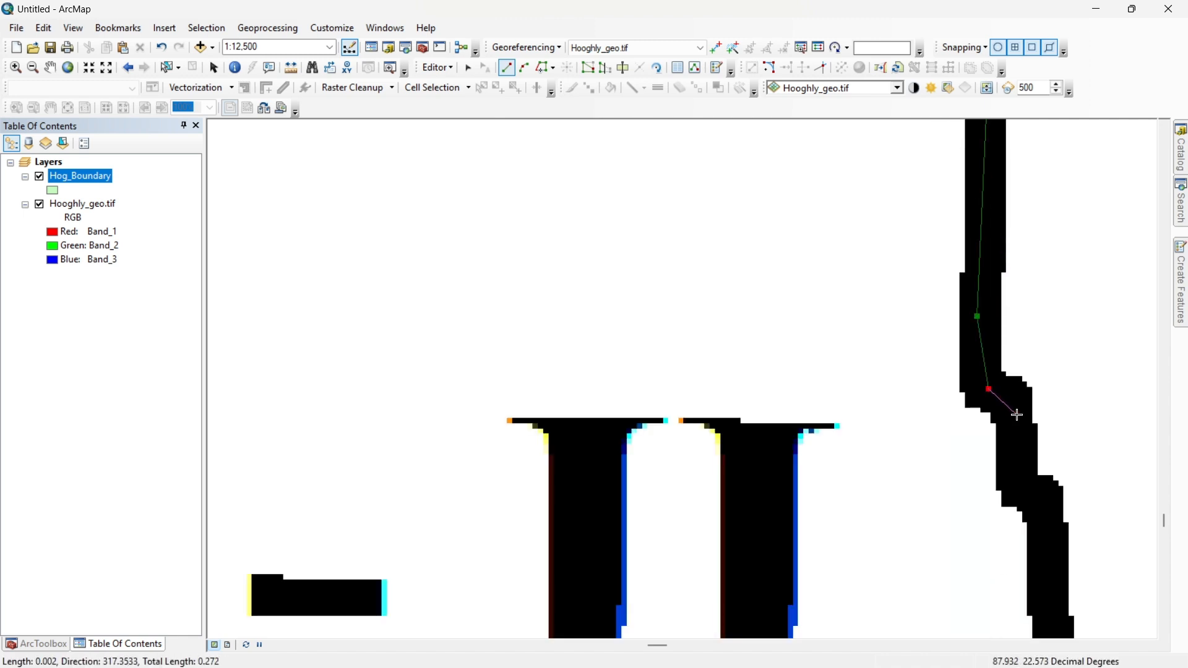
# Step: Trace the stepped eastern boundary south-southeast alongside the "II" lettering
pyautogui.click(1018, 416)
pyautogui.click(1027, 488)
pyautogui.click(1048, 512)
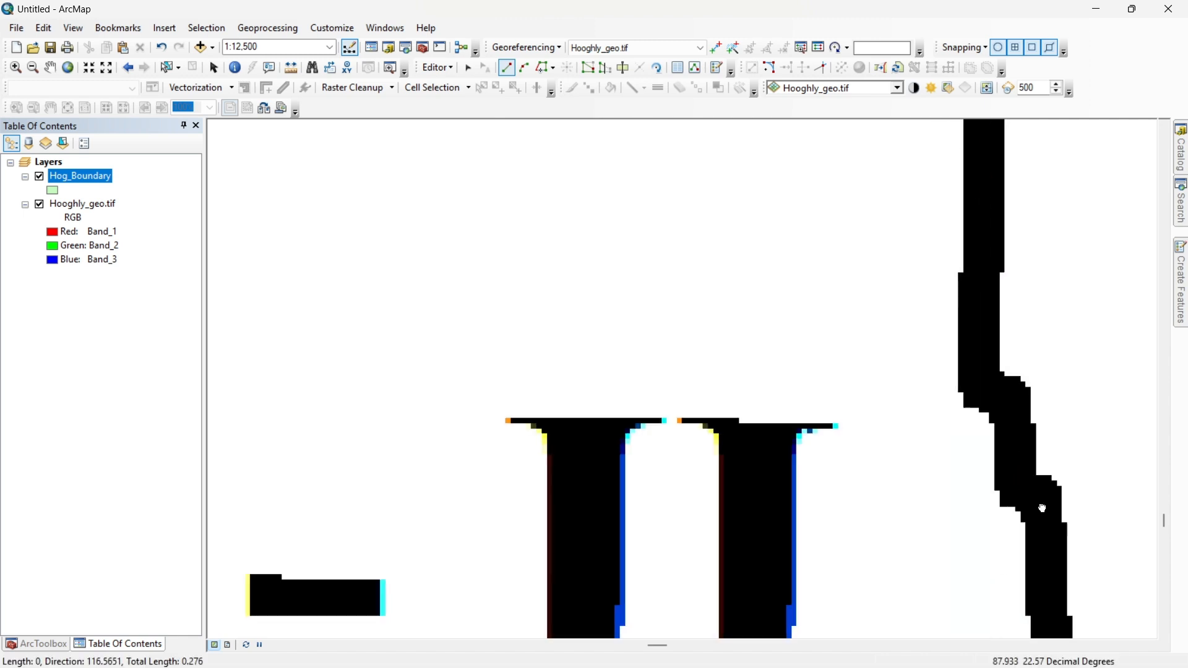
pyautogui.moveTo(1060, 556); pyautogui.dragTo(926, 282)
pyautogui.click(917, 334)
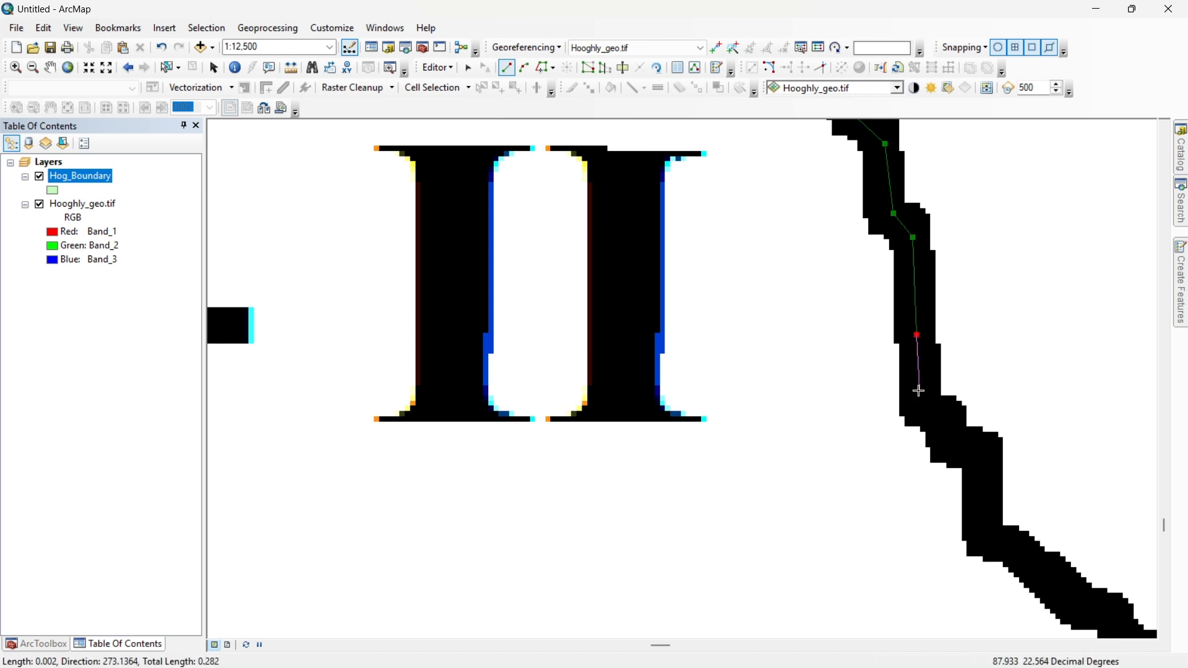
# Step: Continue the sketch southeast along the stepped boundary below the "II" lettering and down the vertical stretch to the southeastern corner
pyautogui.click(950, 443)
pyautogui.click(982, 467)
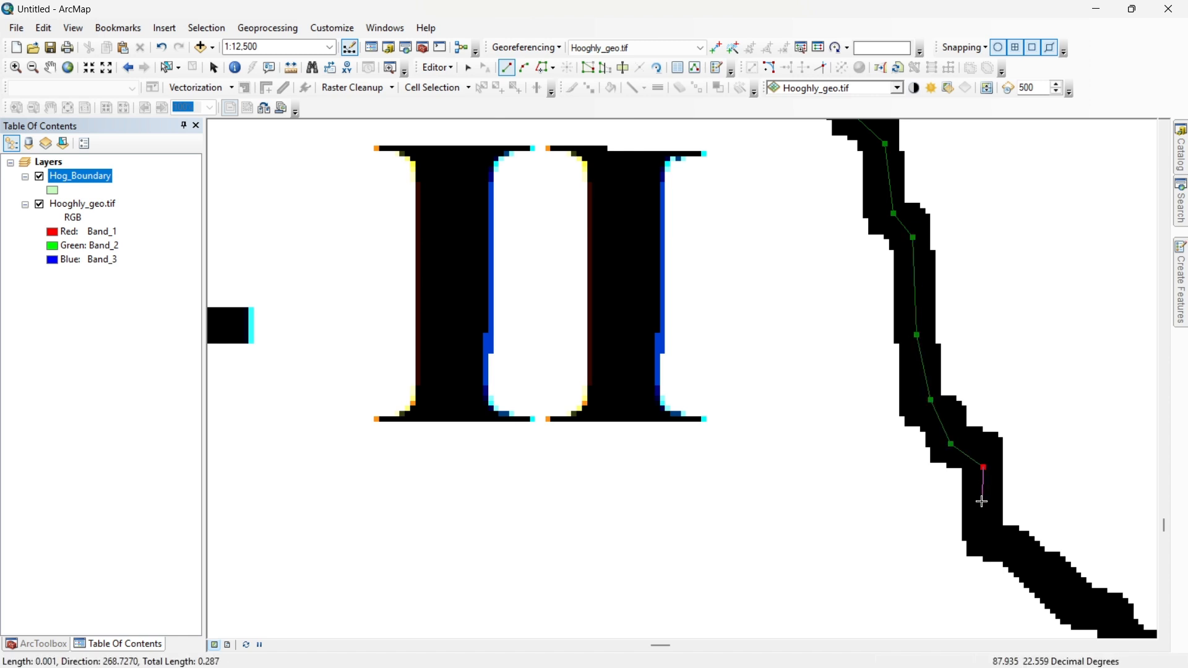
pyautogui.click(1009, 545)
pyautogui.moveTo(1009, 545); pyautogui.dragTo(820, 352)
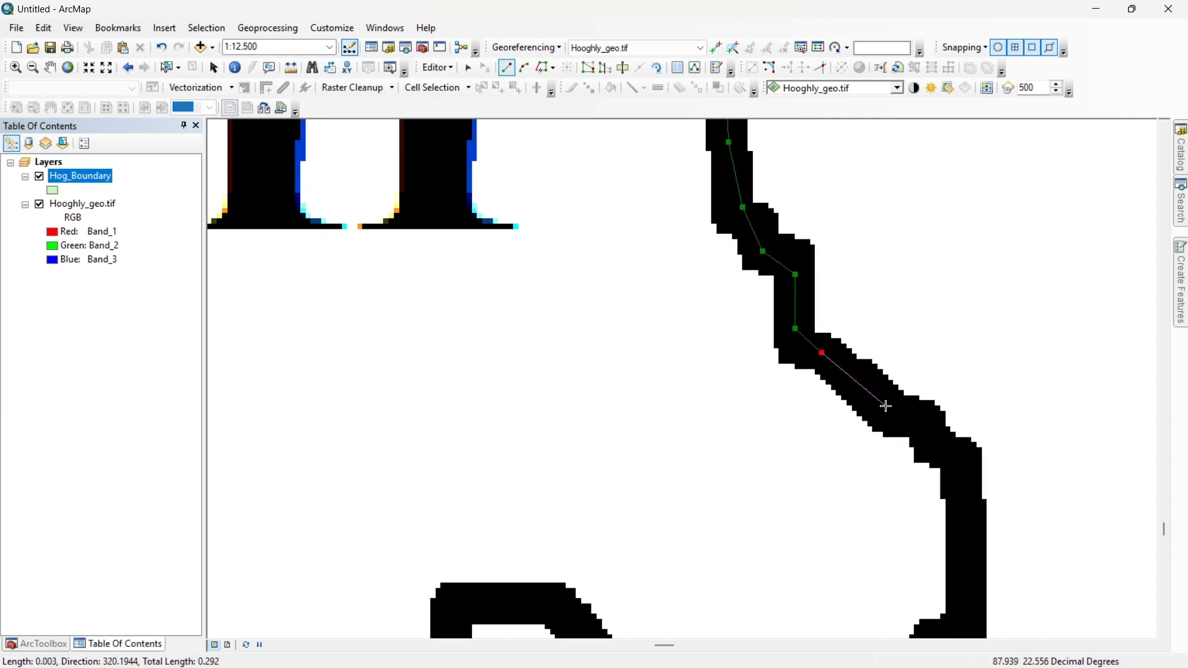
pyautogui.click(887, 407)
pyautogui.click(951, 453)
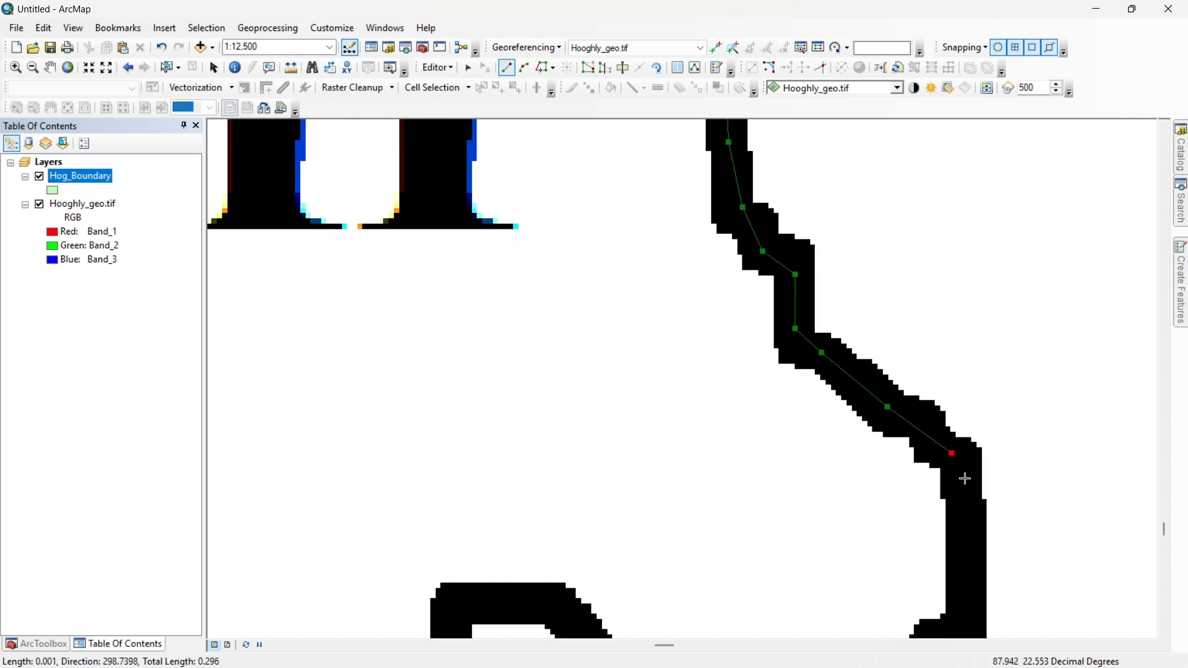
pyautogui.click(961, 627)
# Step: Turn the sketch southwest at the southeastern corner and trace through the shallow trough to the next northwestward rise
pyautogui.moveTo(962, 627); pyautogui.dragTo(1037, 251)
pyautogui.click(1022, 269)
pyautogui.click(996, 314)
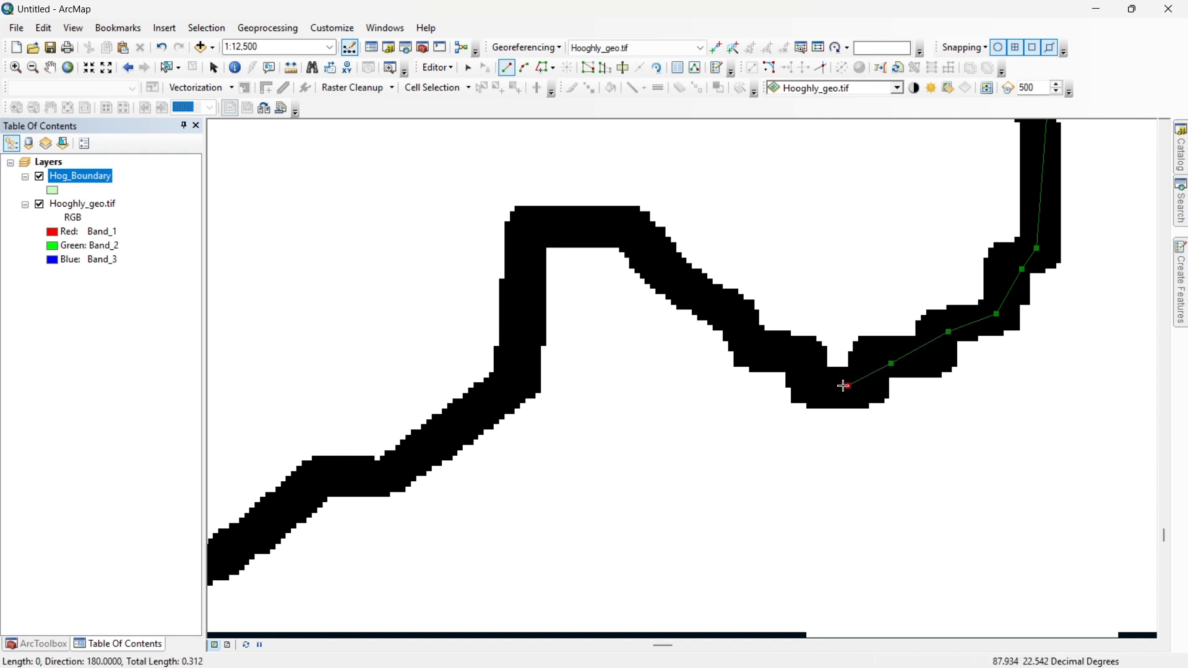
pyautogui.click(816, 377)
pyautogui.click(748, 341)
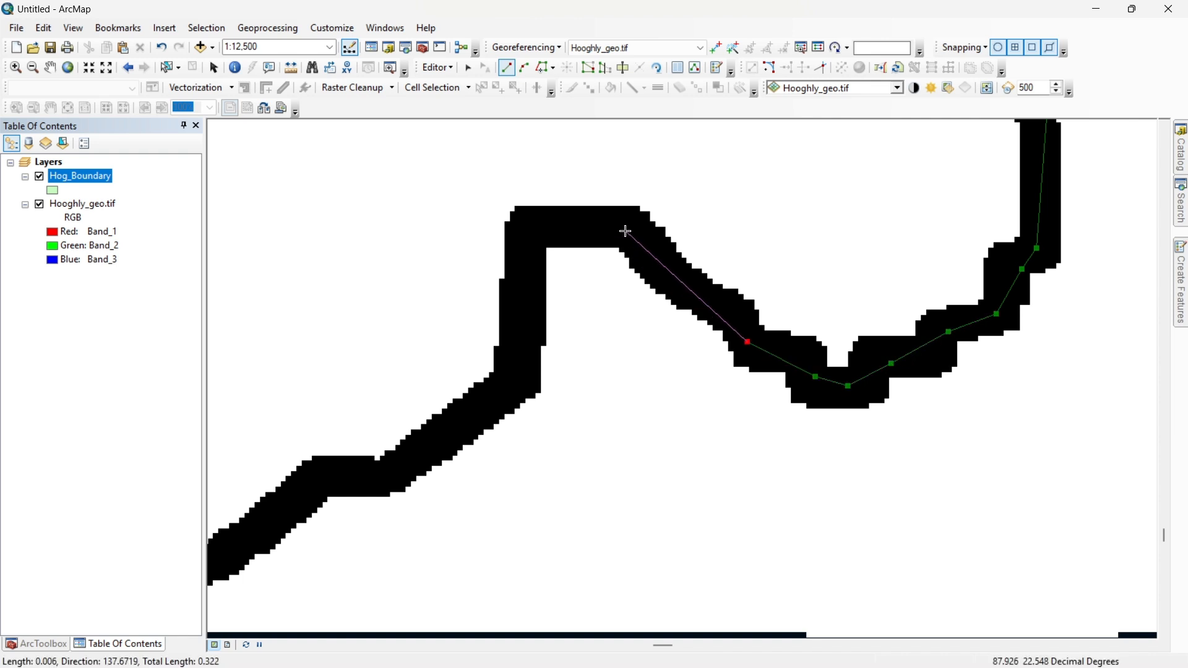
# Step: Trace across the flat-topped rise, down its western side and southwest along the diagonal to the short level stretch
pyautogui.click(535, 224)
pyautogui.click(533, 270)
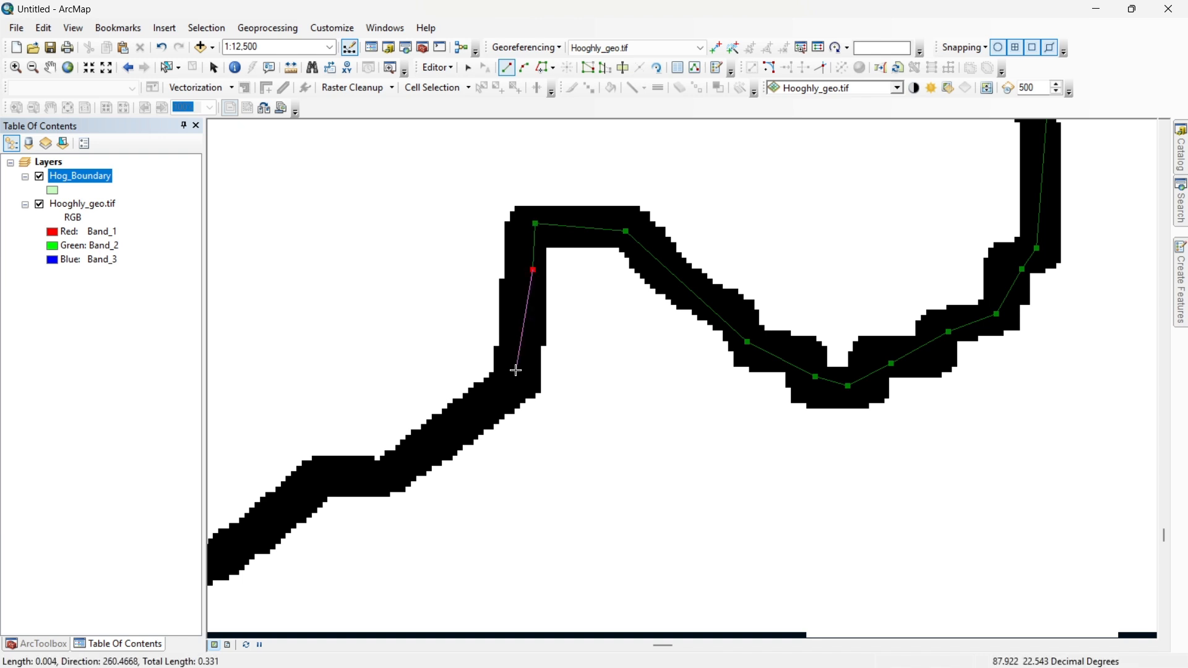
pyautogui.click(516, 373)
pyautogui.click(476, 420)
pyautogui.doubleClick(390, 474)
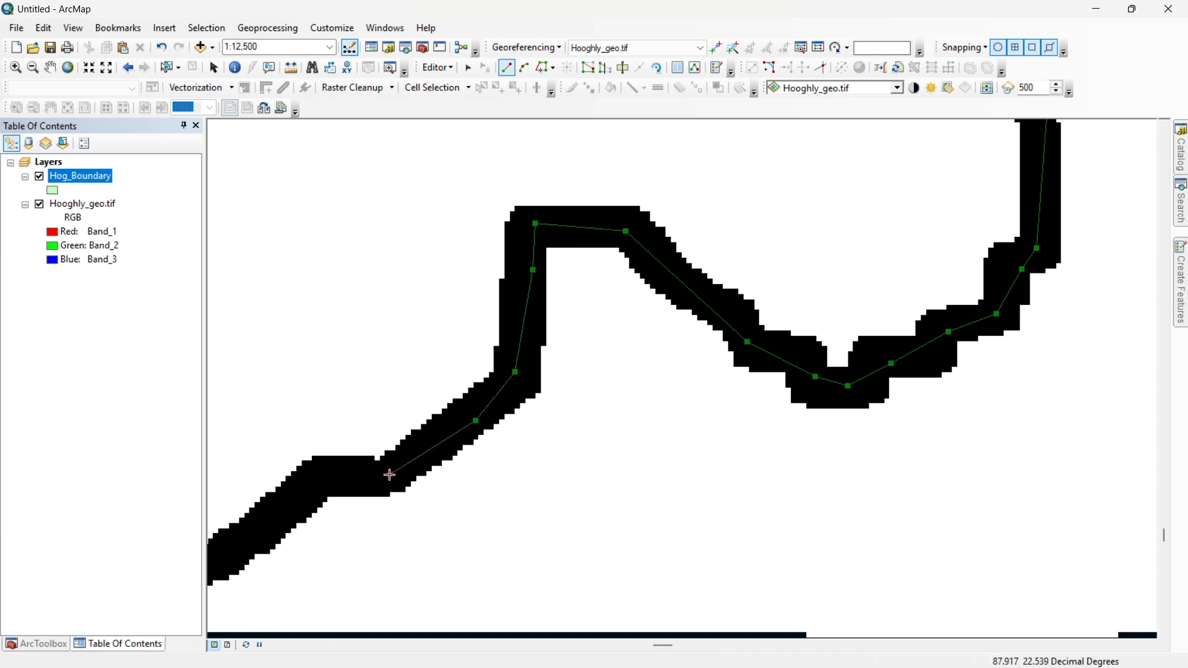
pyautogui.click(319, 475)
# Step: Trace southwest through the next trough and up the eastern side of the narrow flat-topped loop
pyautogui.moveTo(319, 475); pyautogui.dragTo(969, 201)
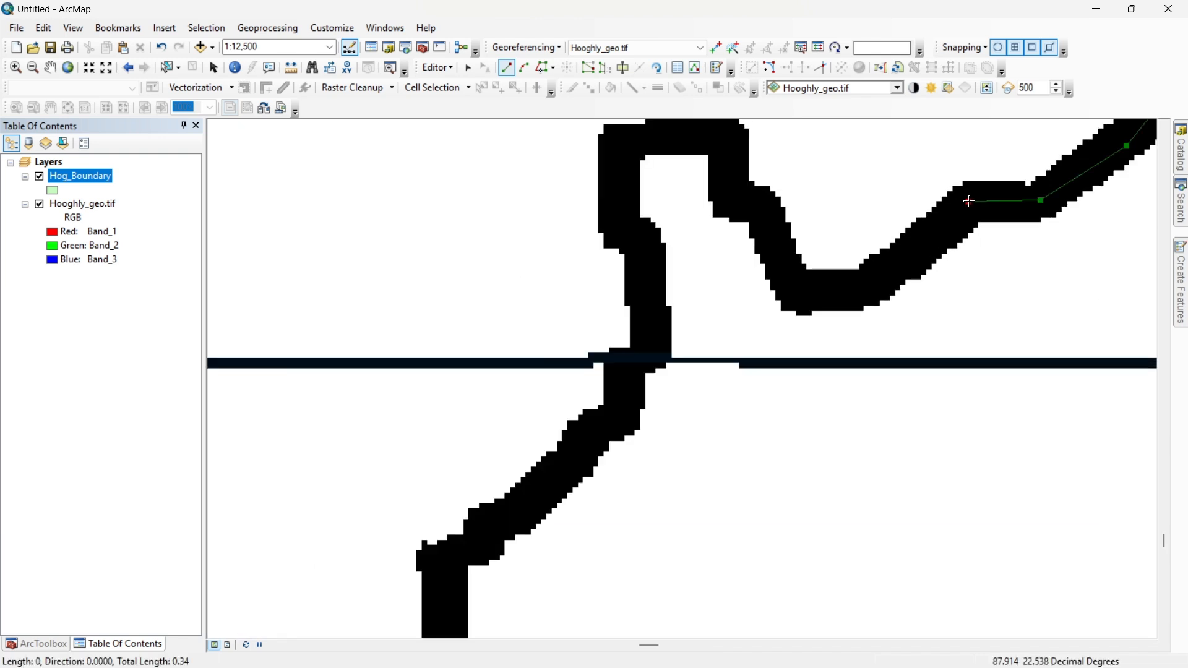
pyautogui.click(892, 271)
pyautogui.click(803, 277)
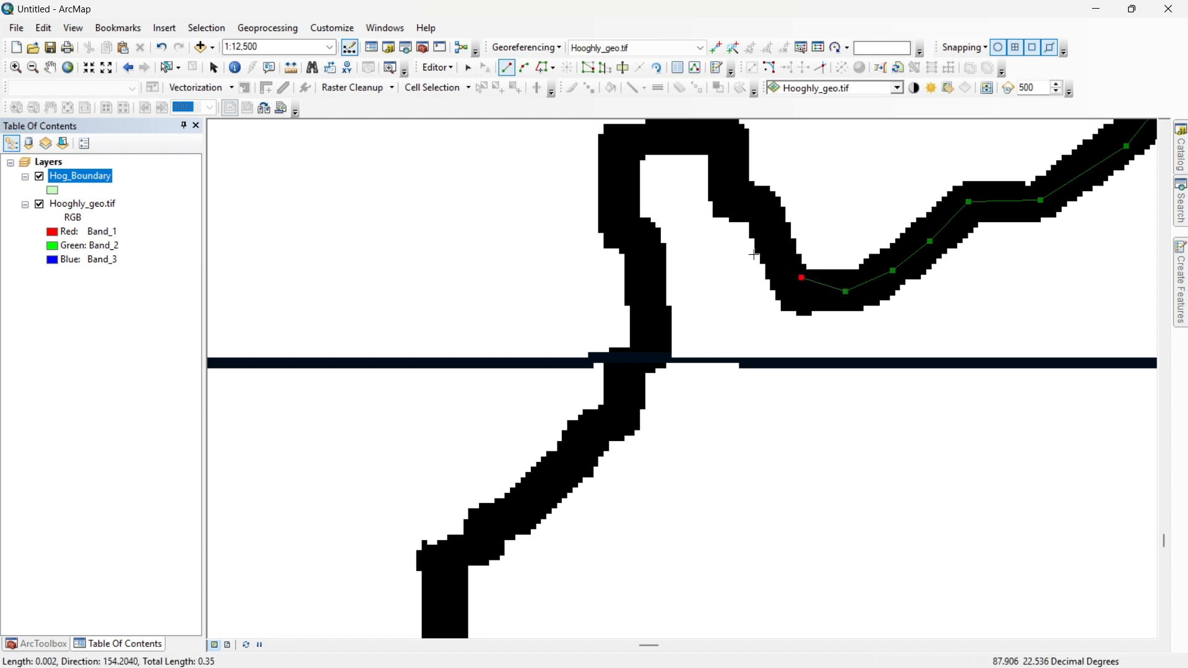
pyautogui.click(760, 202)
pyautogui.click(736, 194)
pyautogui.click(734, 178)
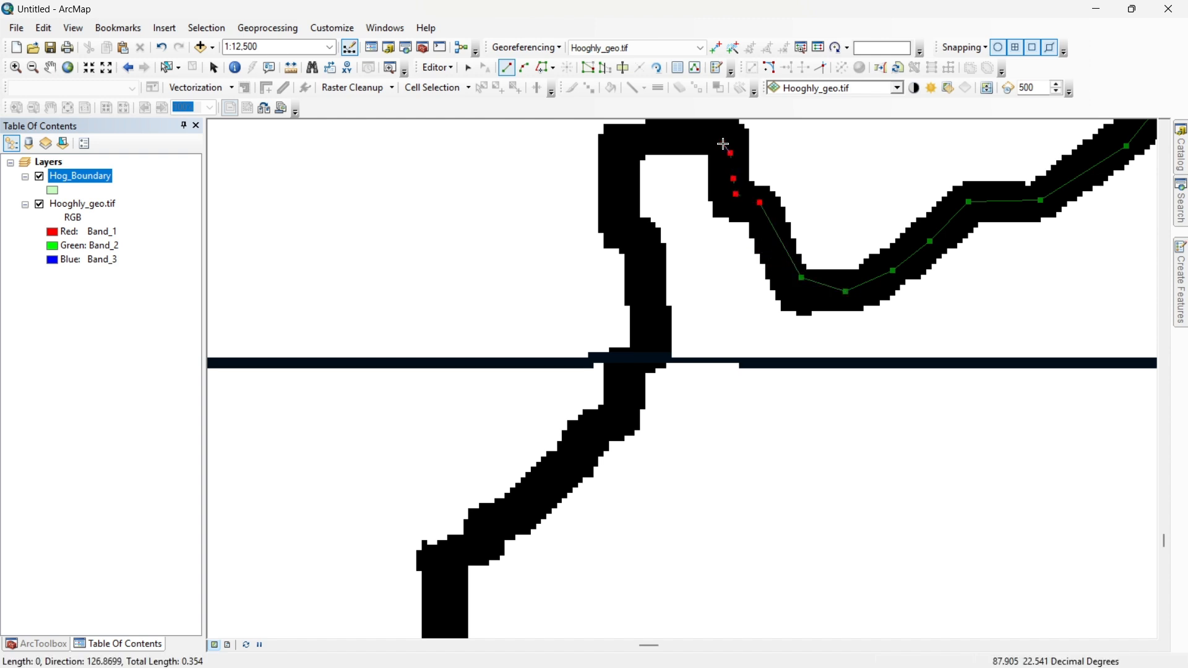
# Step: Trace west across the top of the flat-topped loop and down its western side past the horizontal grid line
pyautogui.click(723, 142)
pyautogui.click(698, 137)
pyautogui.click(651, 139)
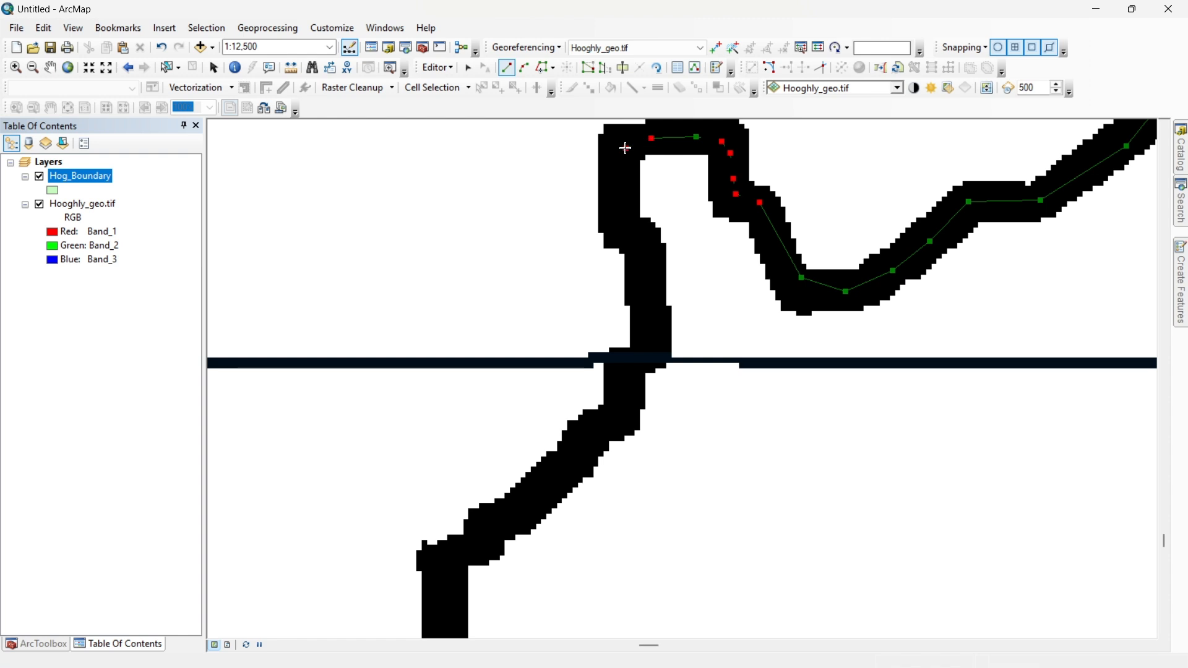
pyautogui.click(627, 148)
pyautogui.click(614, 195)
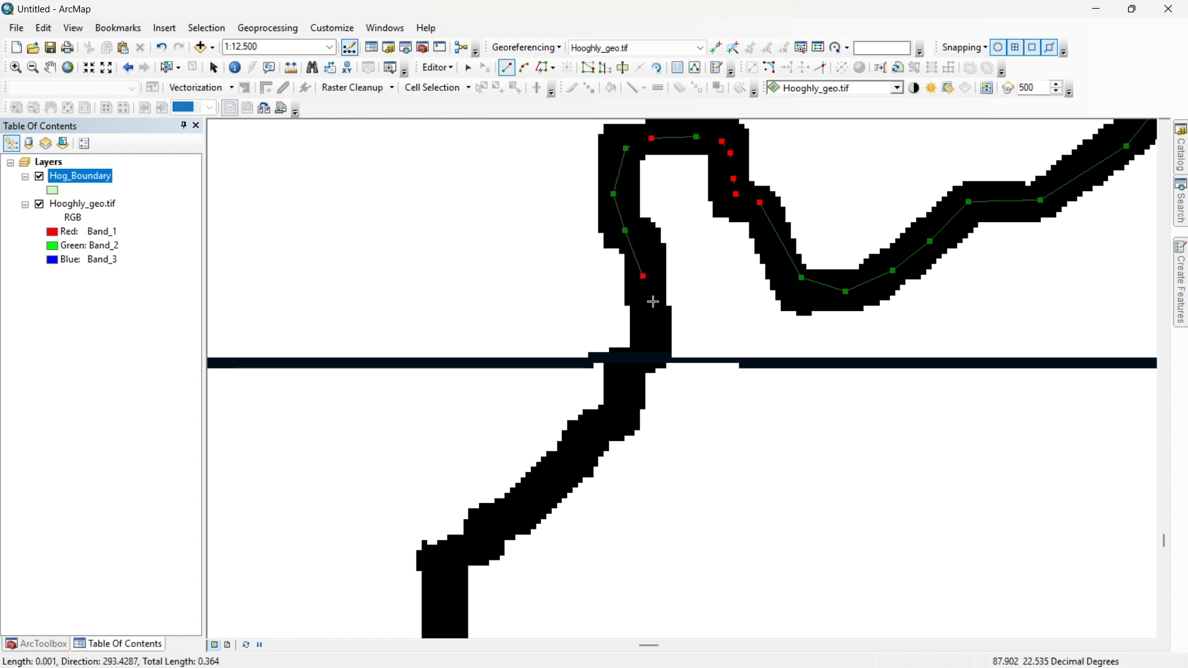
pyautogui.click(628, 381)
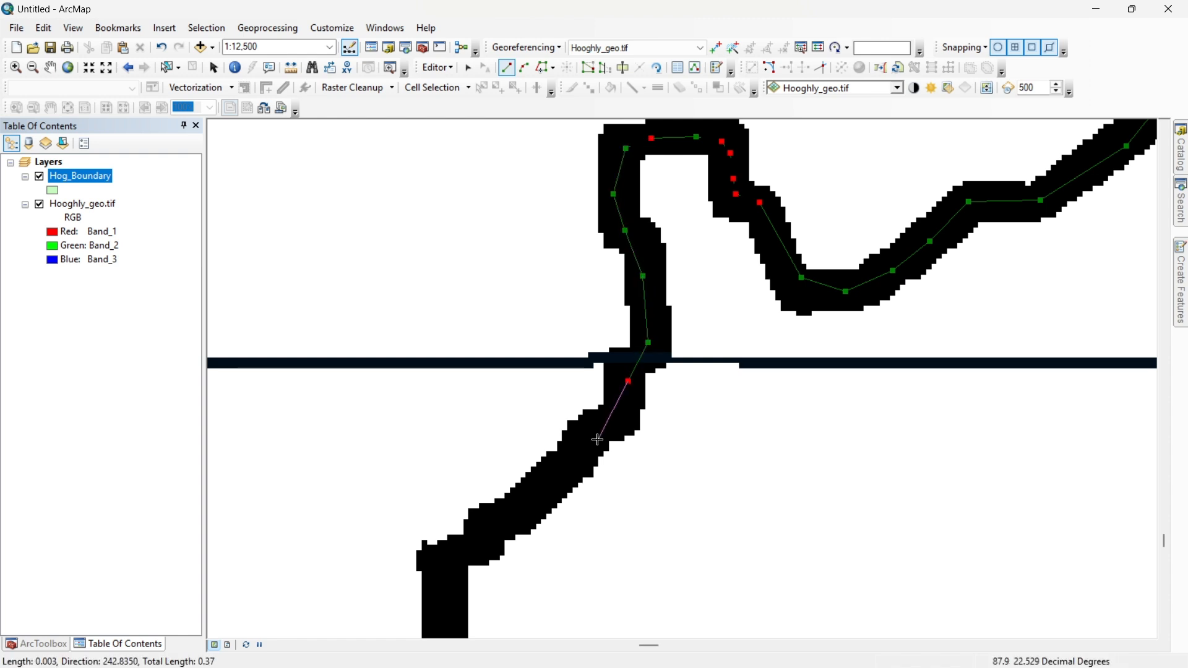
# Step: Continue the sketch southwest below the horizontal grid line to the corner where the boundary turns south
pyautogui.click(598, 440)
pyautogui.moveTo(599, 441); pyautogui.dragTo(767, 312)
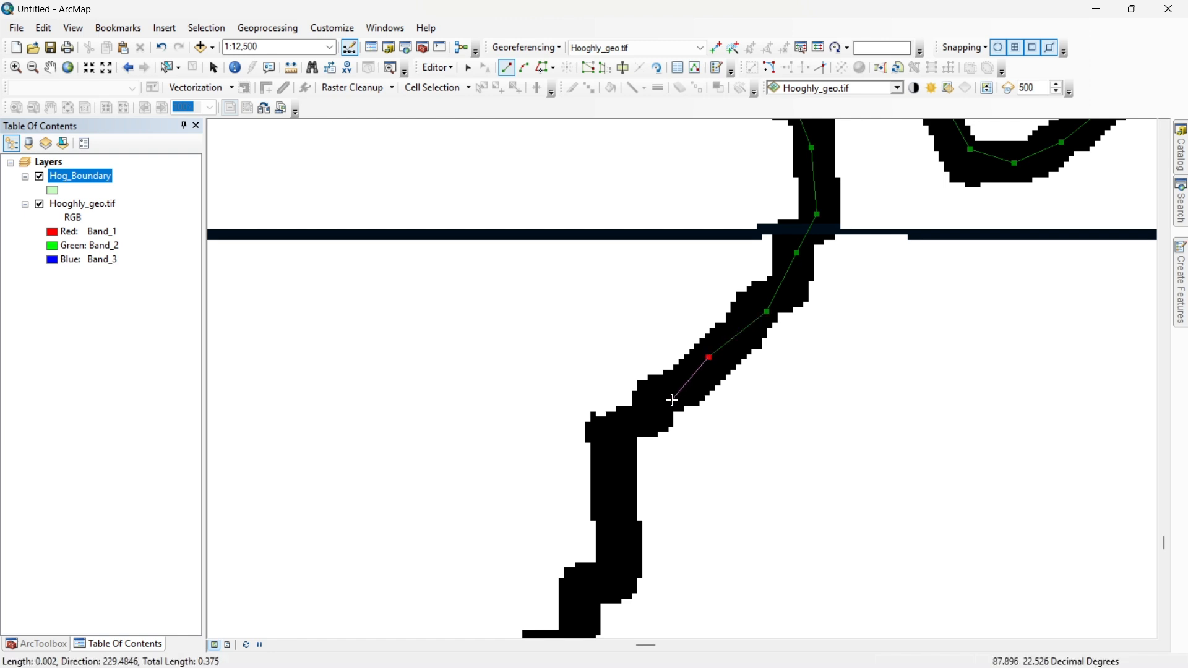
pyautogui.click(636, 420)
pyautogui.click(619, 435)
pyautogui.moveTo(629, 423); pyautogui.dragTo(759, 275)
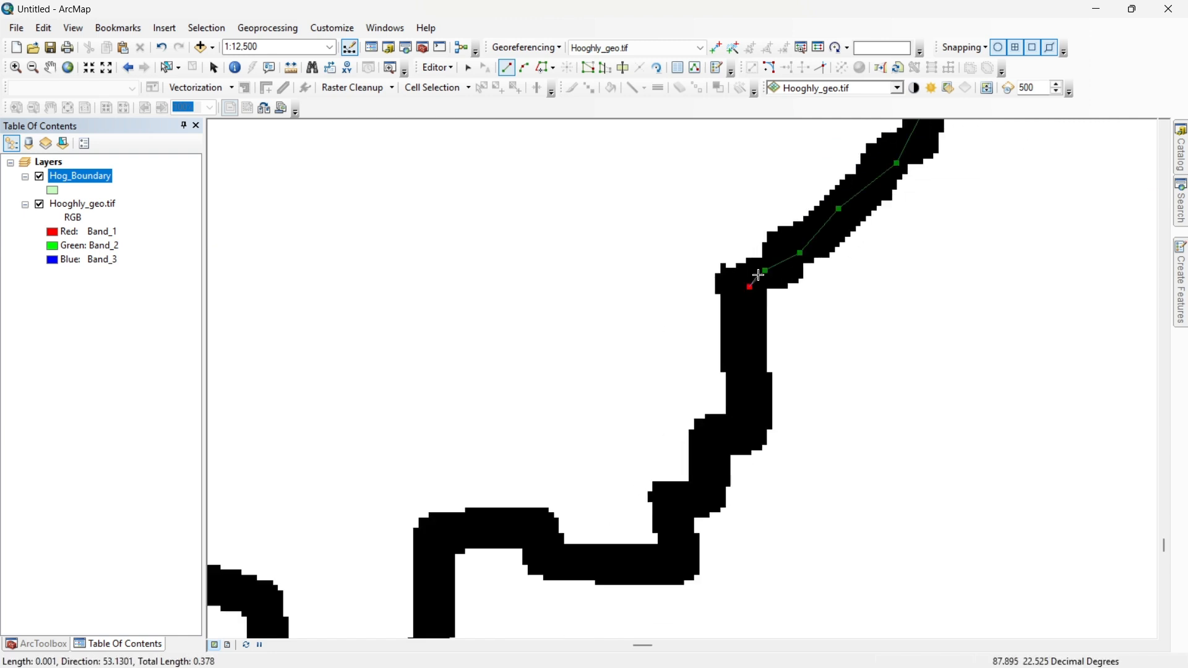
# Step: Trace the boundary south down its steps, then west along the level stretch to the next southward corner
pyautogui.click(751, 381)
pyautogui.click(738, 429)
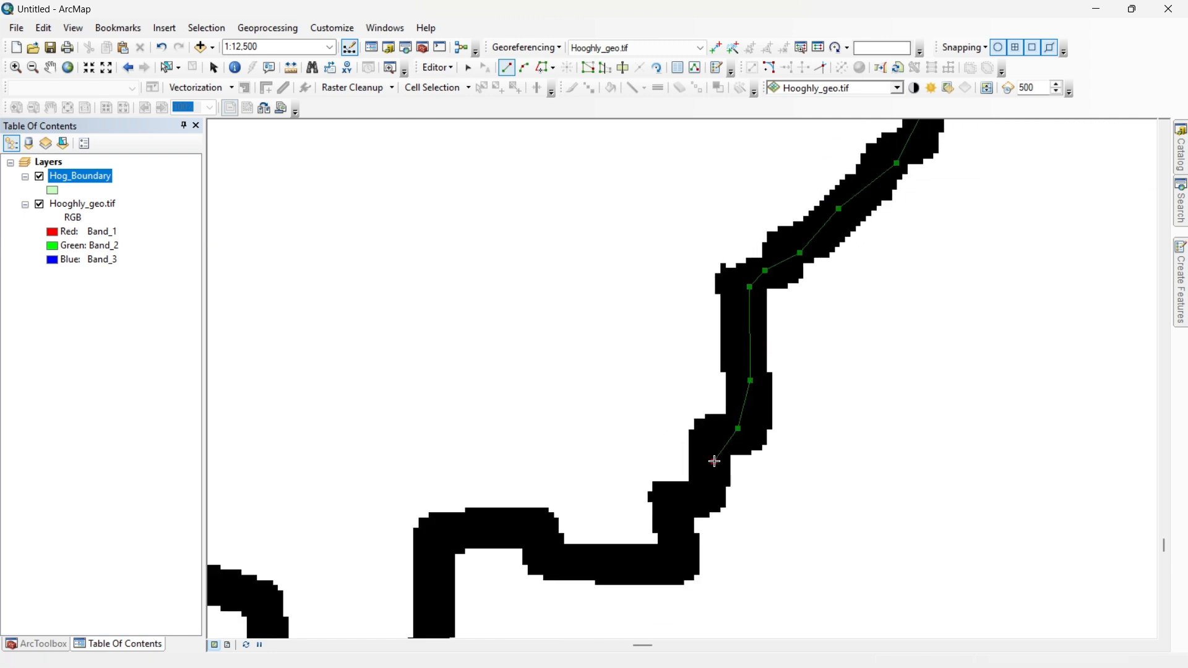
pyautogui.click(714, 461)
pyautogui.click(695, 496)
pyautogui.click(683, 564)
pyautogui.click(503, 531)
pyautogui.moveTo(437, 538); pyautogui.dragTo(545, 389)
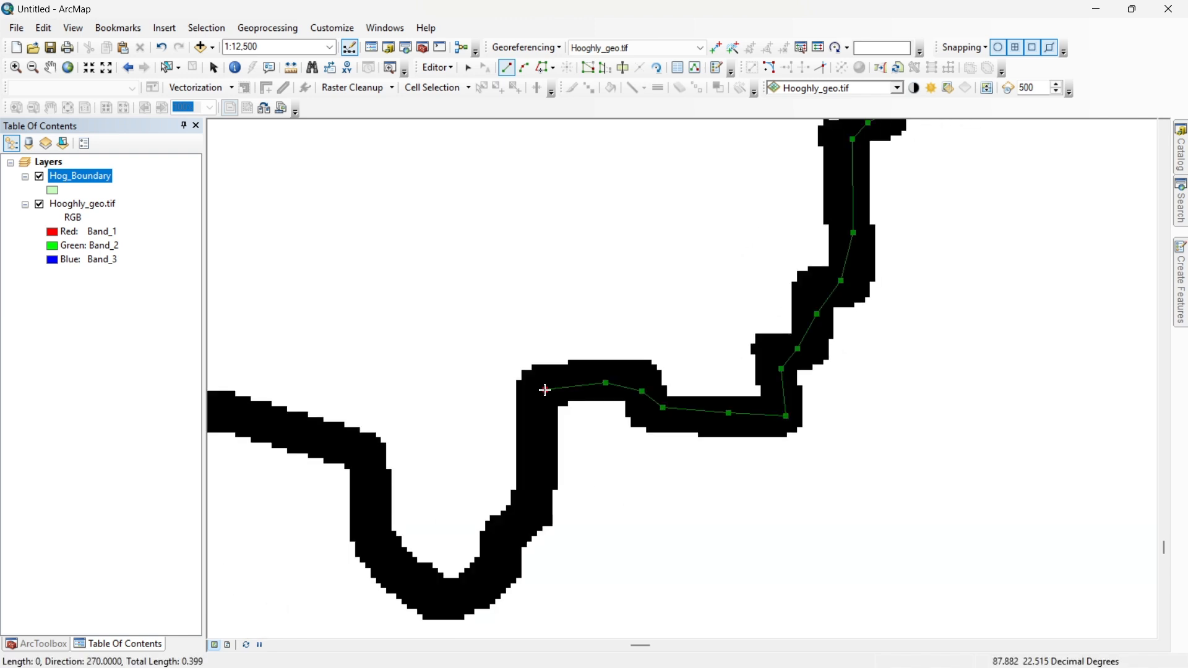
# Step: Trace south down the eastern side of the U-shaped bend and round its bottom
pyautogui.click(532, 485)
pyautogui.click(508, 528)
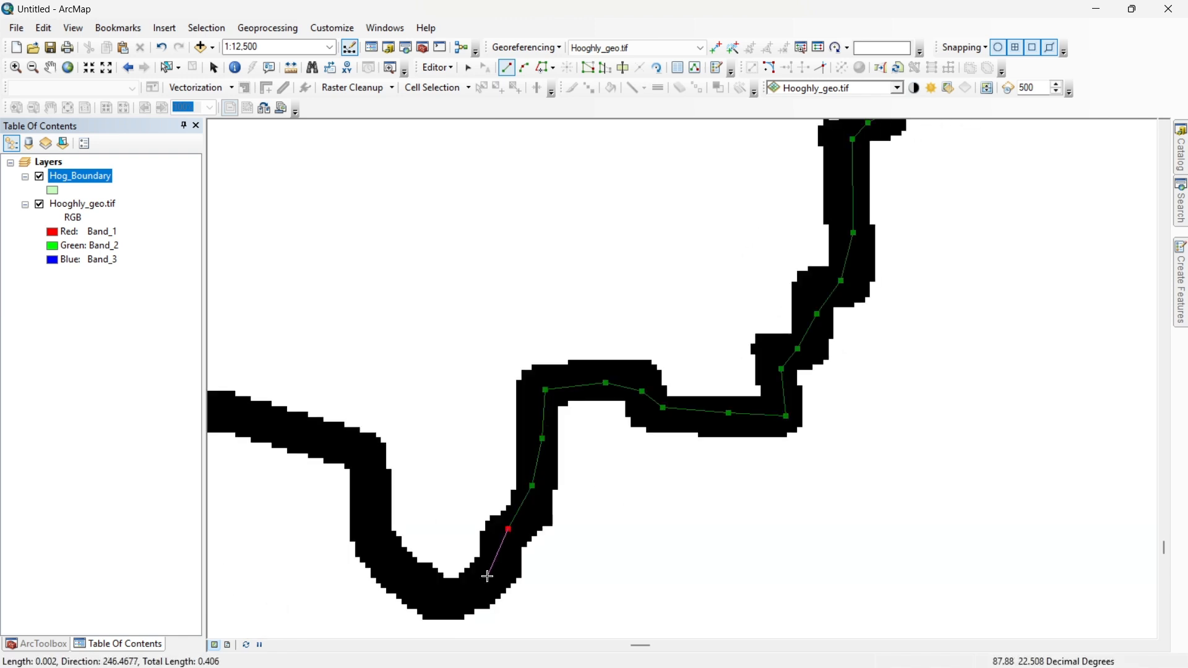
pyautogui.click(467, 592)
pyautogui.click(431, 599)
pyautogui.click(385, 562)
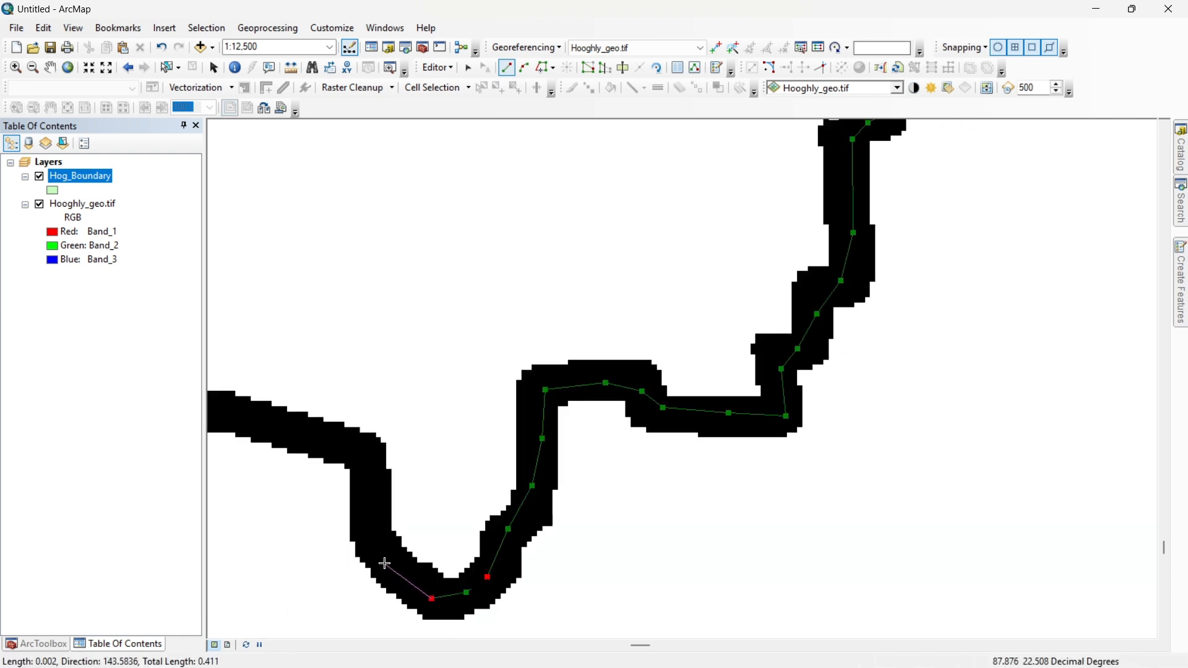
# Step: Trace north up the western side of the U-shaped bend and round its upper corner onto the westward stretch
pyautogui.click(377, 529)
pyautogui.click(376, 453)
pyautogui.click(303, 426)
pyautogui.moveTo(303, 426); pyautogui.dragTo(877, 397)
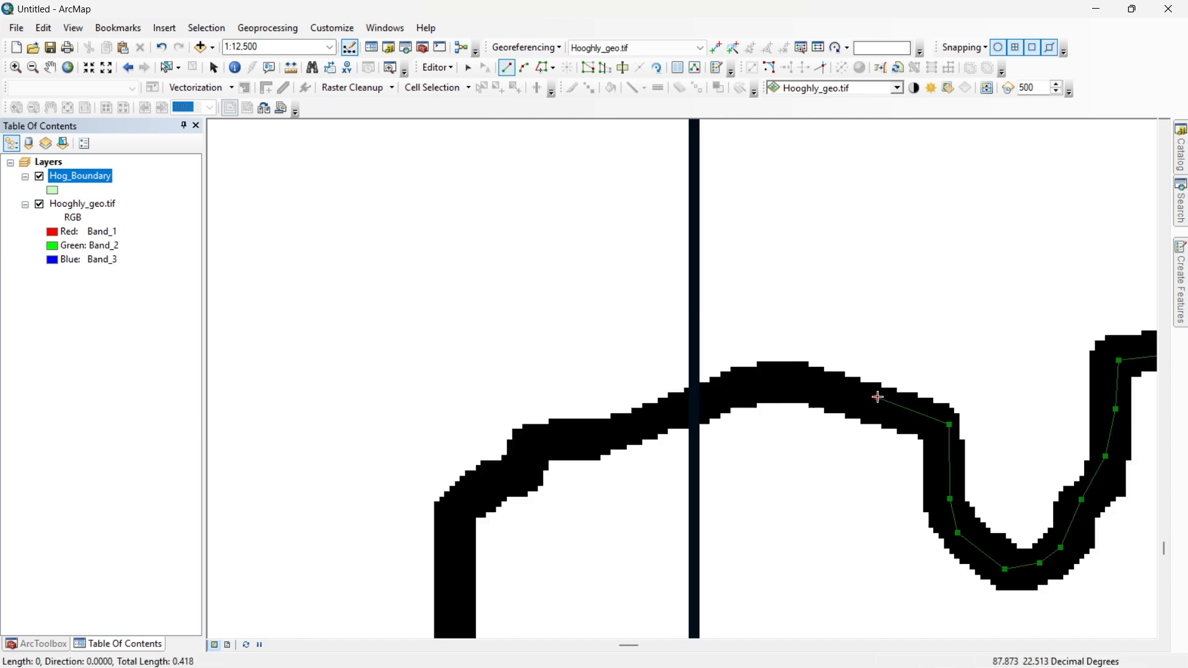
# Step: Trace west over the broad arch, across the vertical grid line and down to the corner where the boundary turns south
pyautogui.click(790, 383)
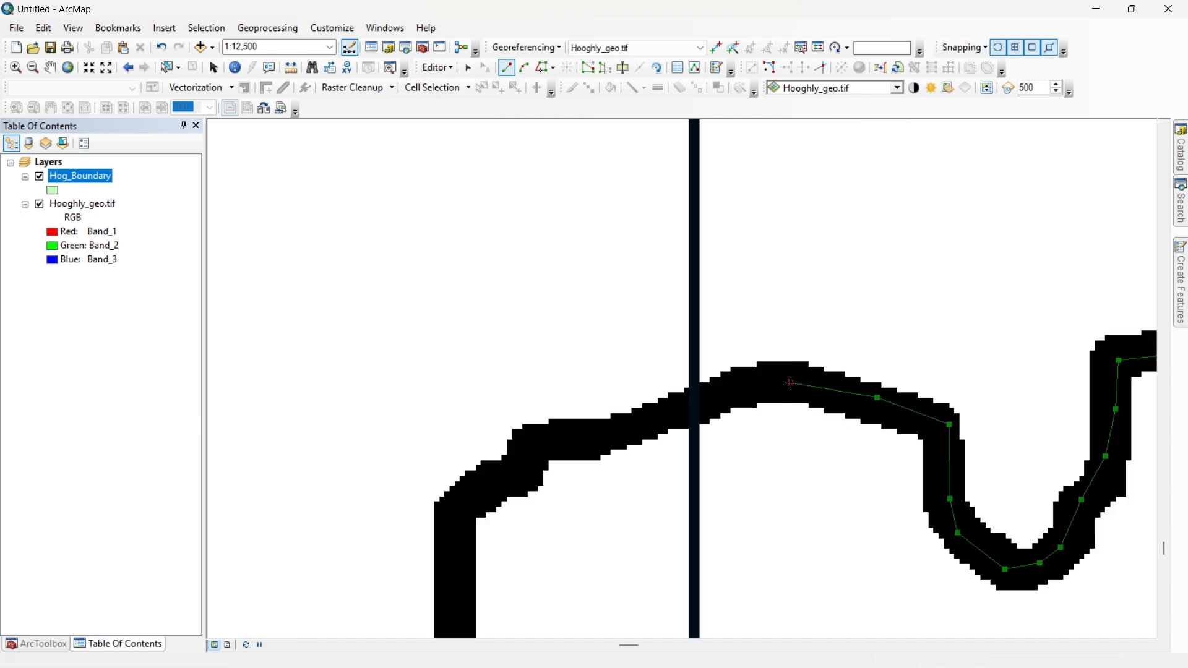
pyautogui.click(614, 435)
pyautogui.click(551, 443)
pyautogui.click(521, 459)
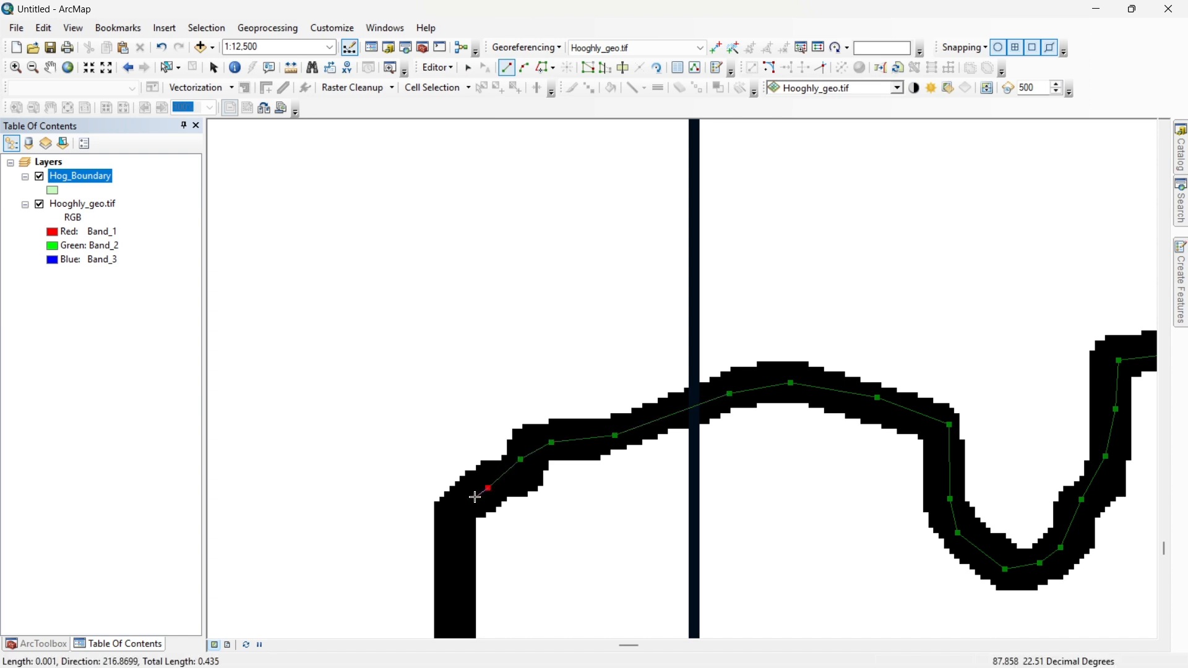
pyautogui.click(459, 514)
# Step: Trace the straight vertical stretch south and round the small westward jog at its lower end
pyautogui.moveTo(459, 513); pyautogui.dragTo(628, 306)
pyautogui.click(624, 362)
pyautogui.click(621, 485)
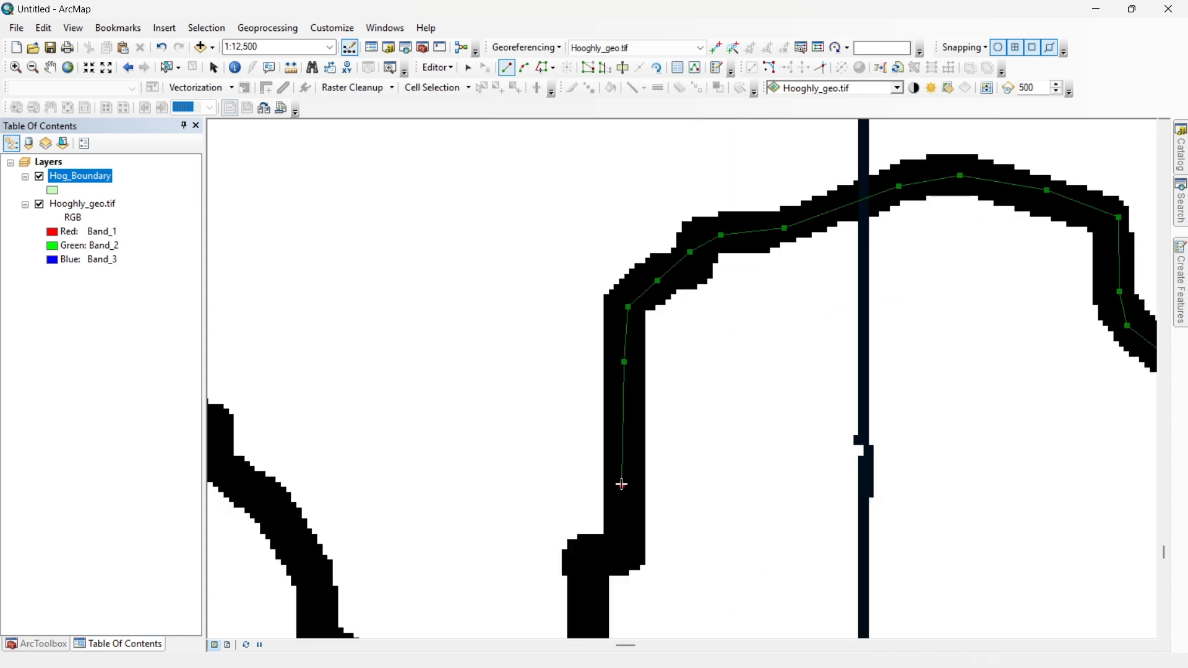
pyautogui.click(612, 549)
pyautogui.moveTo(591, 582); pyautogui.dragTo(676, 232)
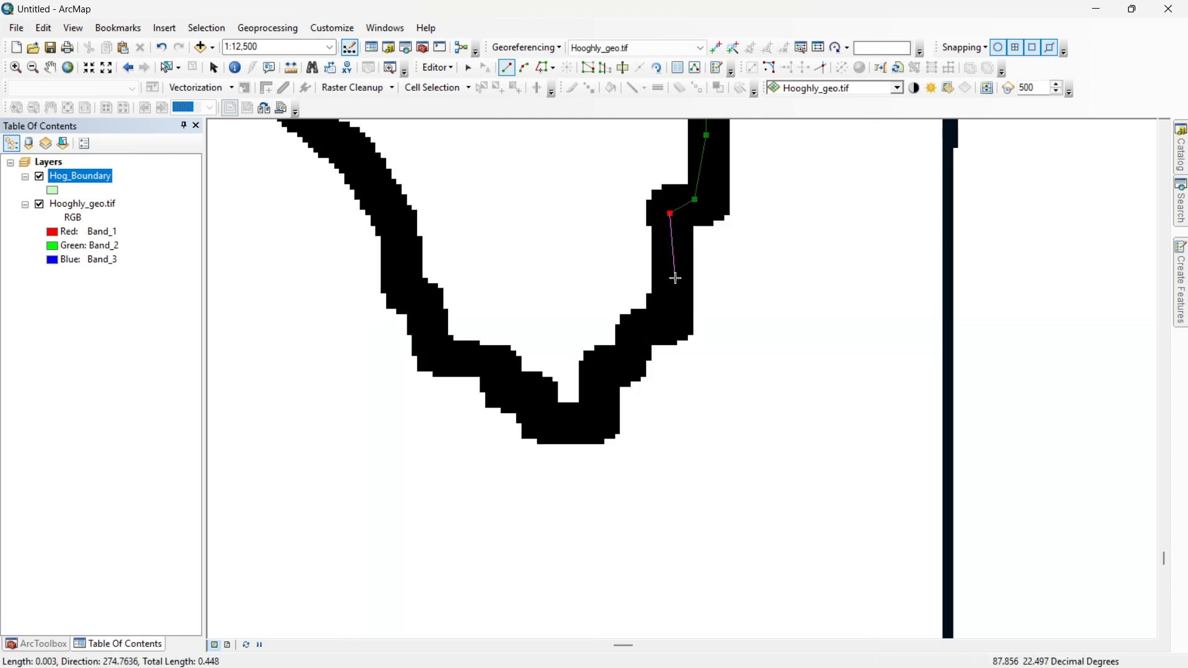
# Step: Trace the stepped eastern side of the V-shaped bend southwest and across its foot
pyautogui.click(627, 354)
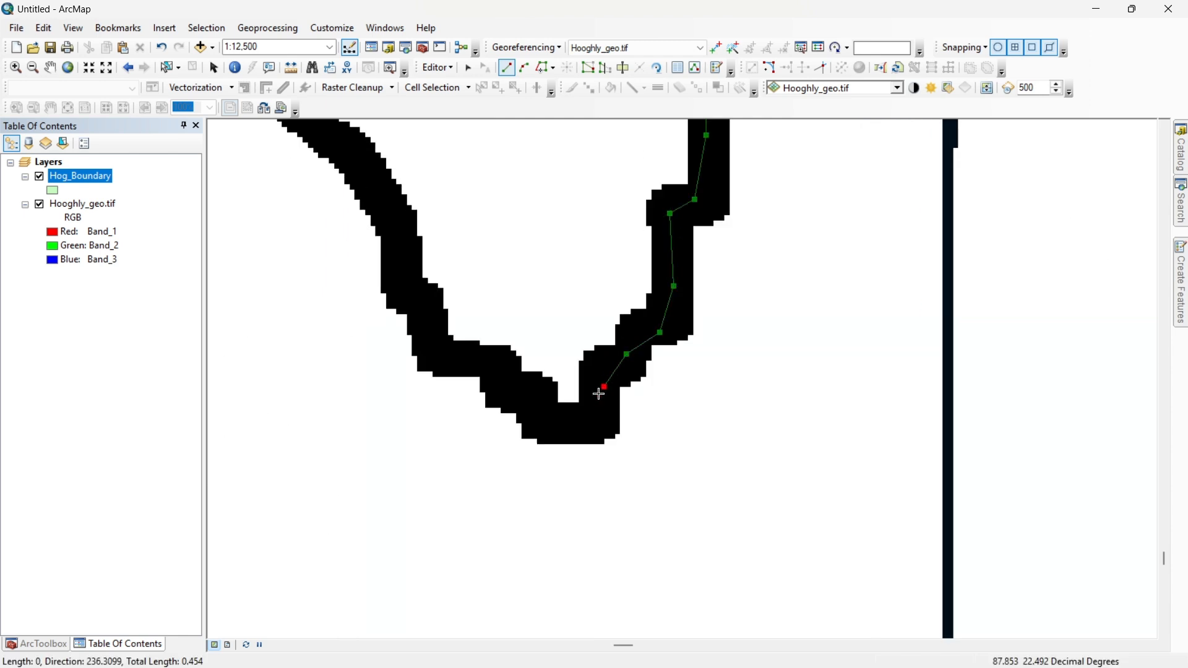
pyautogui.click(604, 387)
pyautogui.click(587, 423)
pyautogui.click(550, 419)
# Step: Trace the western side of the V-shaped bend northwest up to the start of the curved stretch
pyautogui.click(508, 376)
pyautogui.click(449, 355)
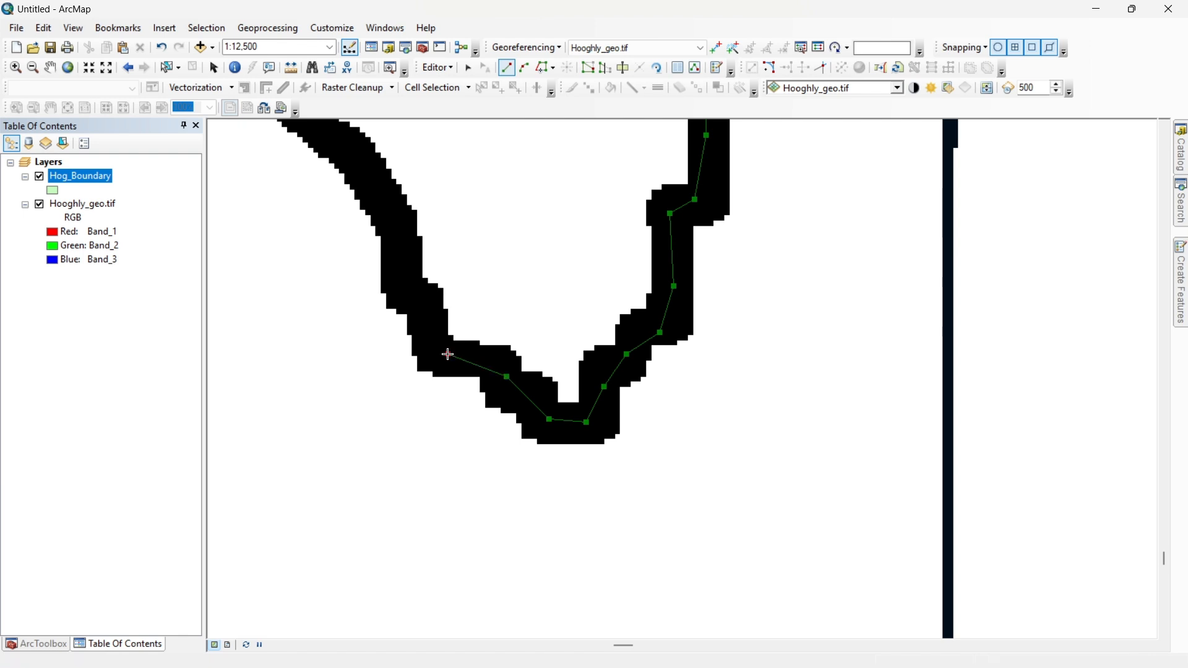
pyautogui.click(415, 282)
pyautogui.click(396, 211)
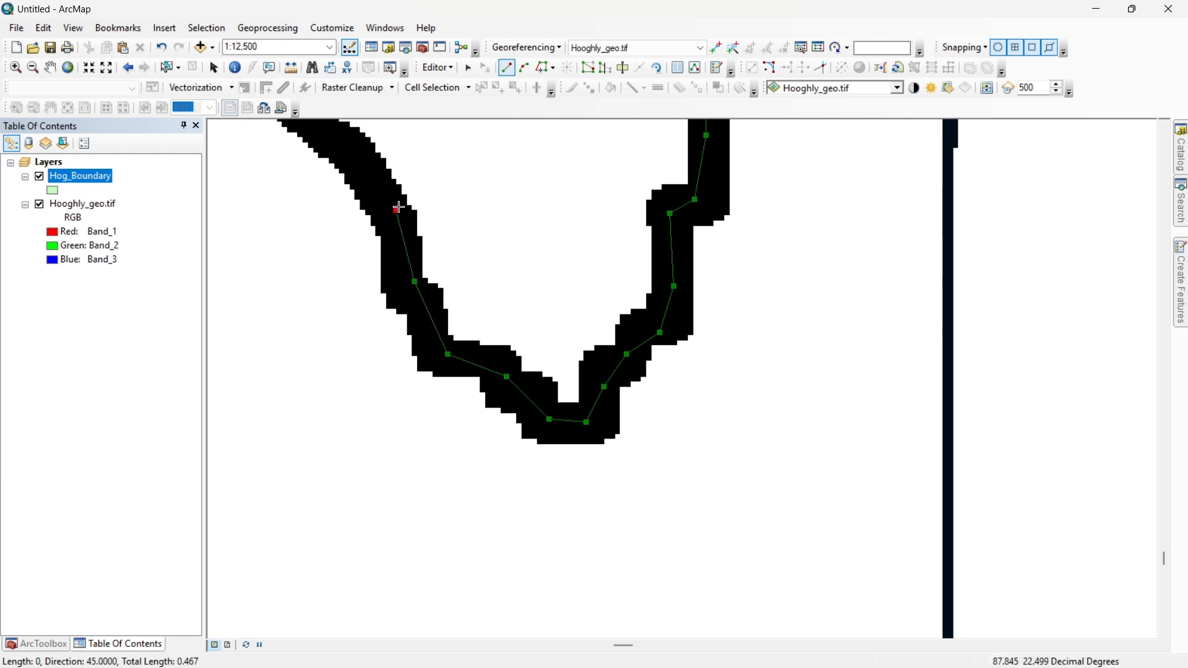
# Step: Trace the curved stretch northwest, following the small notches up to the point where the boundary flattens toward the west
pyautogui.moveTo(393, 192); pyautogui.dragTo(579, 336)
pyautogui.click(556, 323)
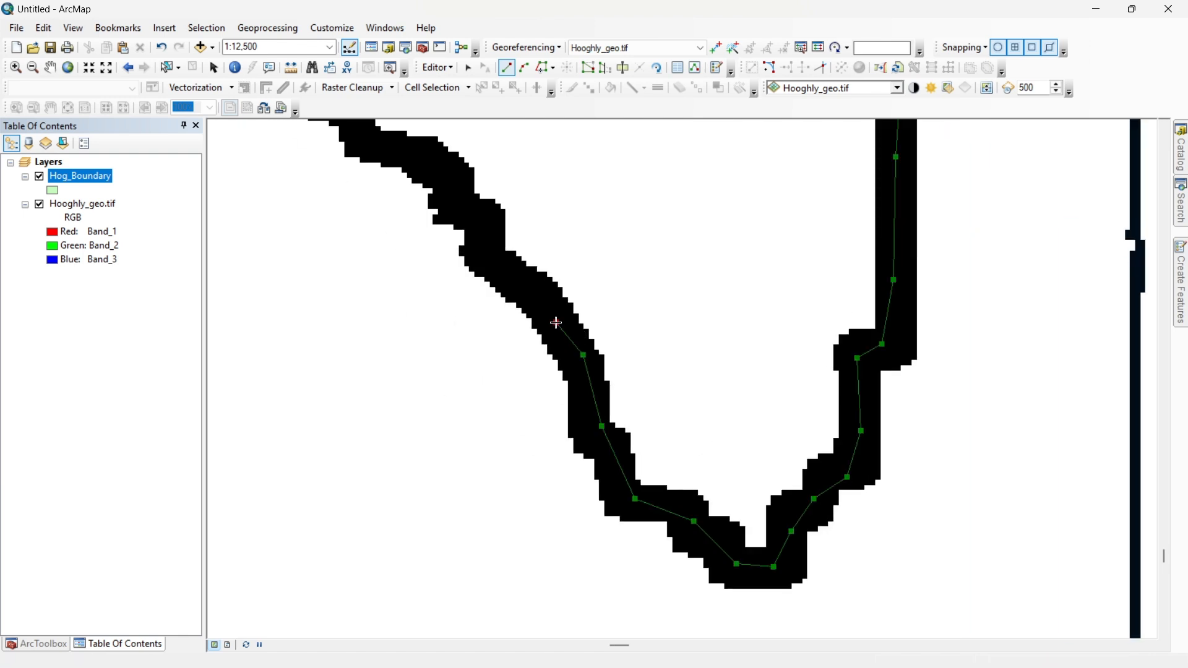
pyautogui.click(501, 268)
pyautogui.click(479, 217)
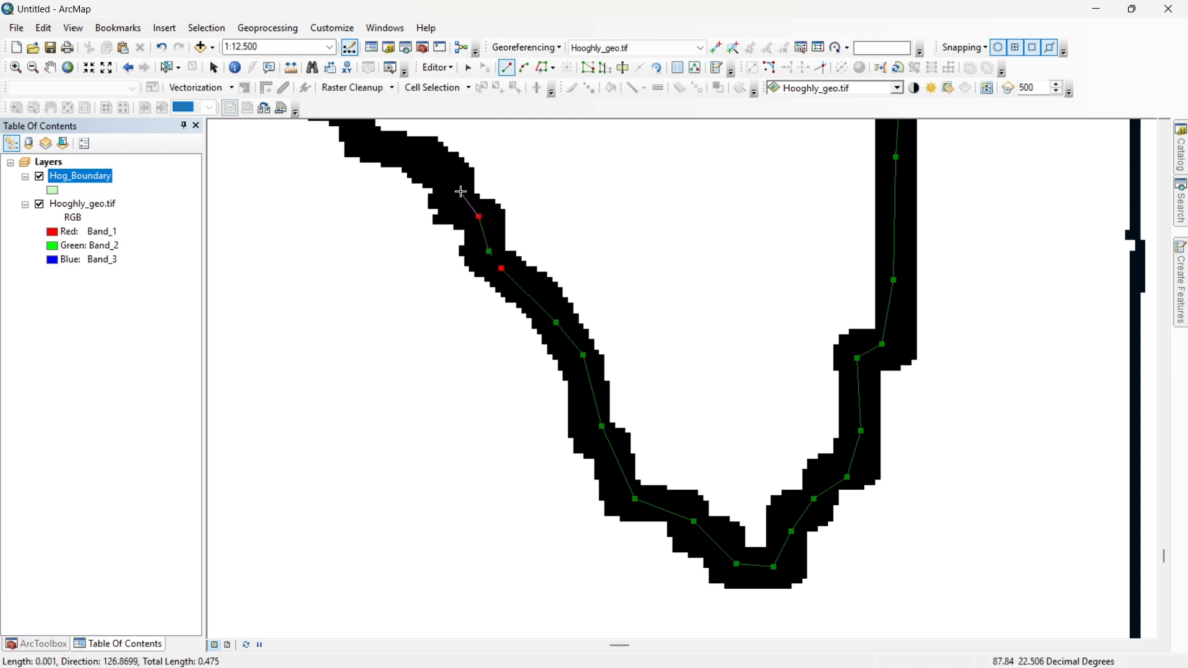
pyautogui.click(460, 192)
pyautogui.moveTo(458, 190); pyautogui.dragTo(744, 416)
pyautogui.click(703, 380)
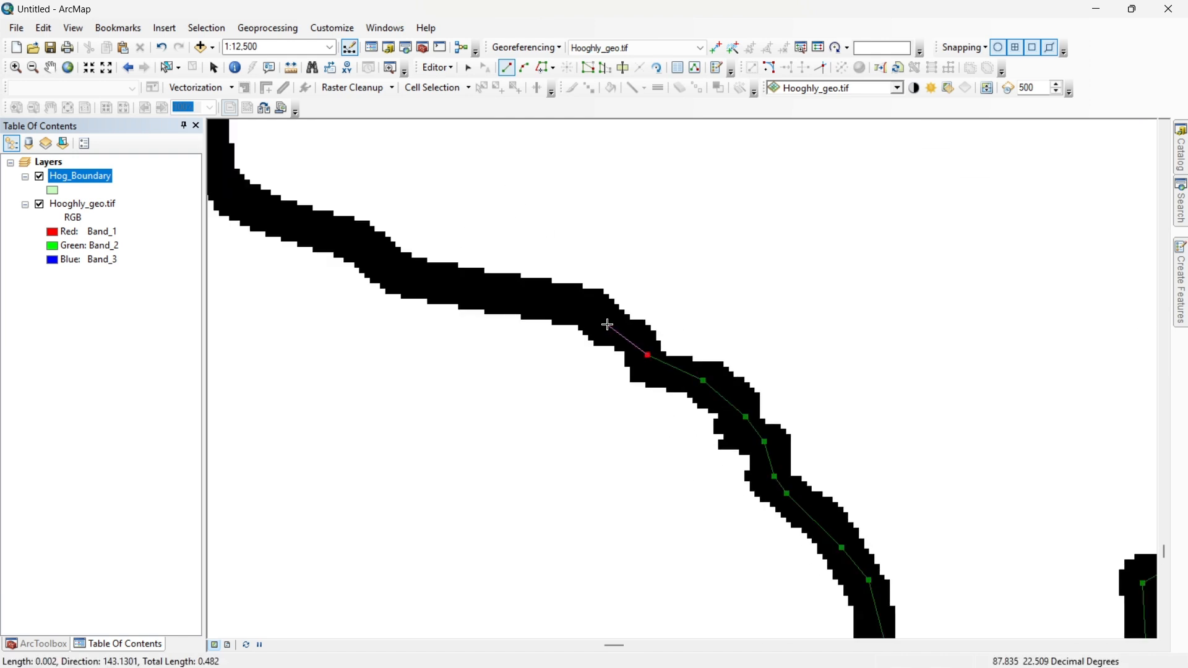
# Step: Trace the gently sloping stretch west-northwest and round the bend where the boundary turns north
pyautogui.click(586, 310)
pyautogui.moveTo(522, 291); pyautogui.dragTo(888, 367)
pyautogui.click(797, 356)
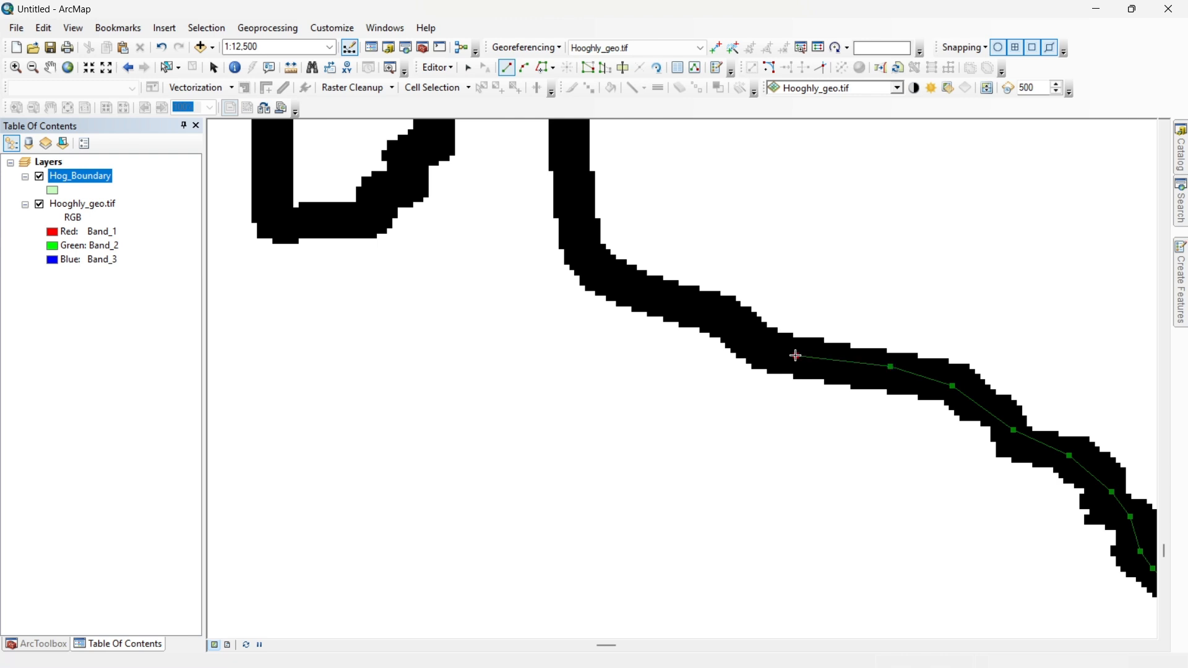
pyautogui.click(731, 331)
pyautogui.click(610, 273)
pyautogui.click(591, 252)
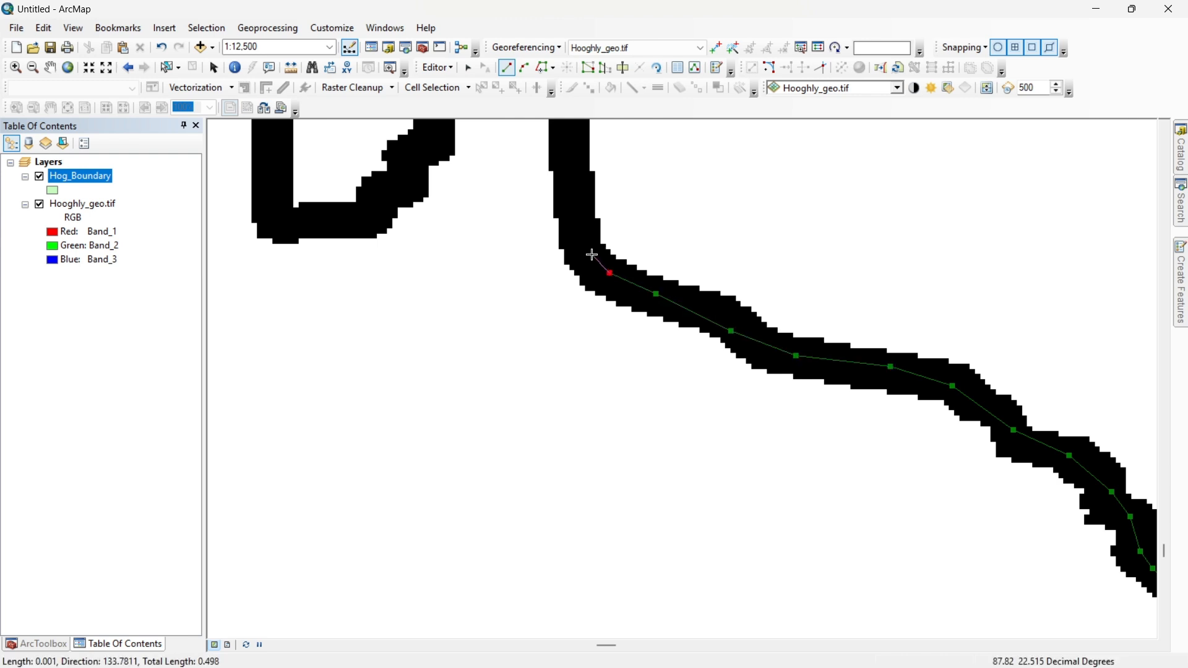
pyautogui.click(579, 201)
# Step: Trace north over the rounded peak and down its stepped western slope toward the flat foot
pyautogui.moveTo(578, 201); pyautogui.dragTo(699, 470)
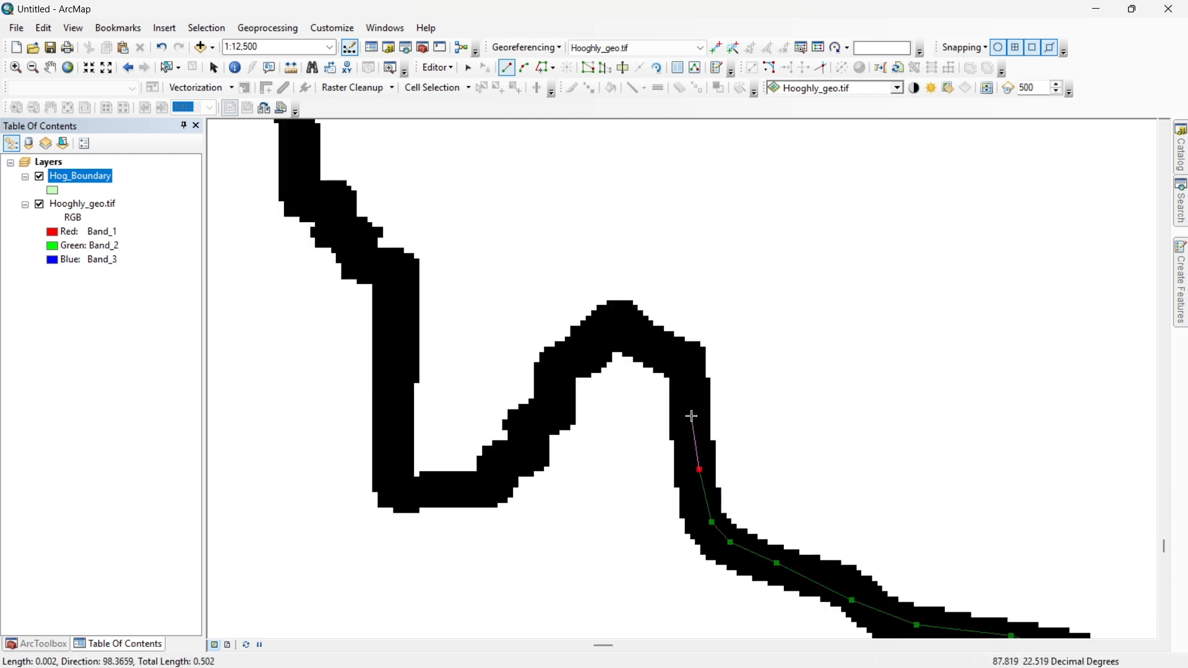
pyautogui.click(690, 410)
pyautogui.click(675, 361)
pyautogui.click(631, 333)
pyautogui.click(596, 341)
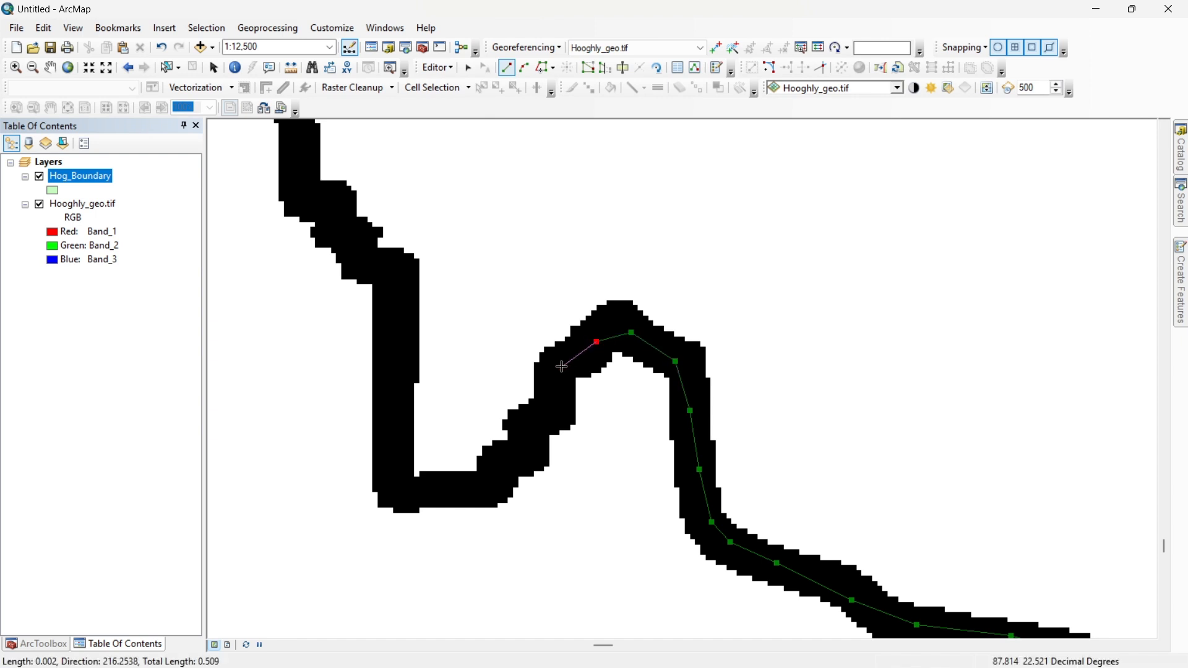
pyautogui.click(561, 369)
pyautogui.click(533, 427)
pyautogui.click(504, 460)
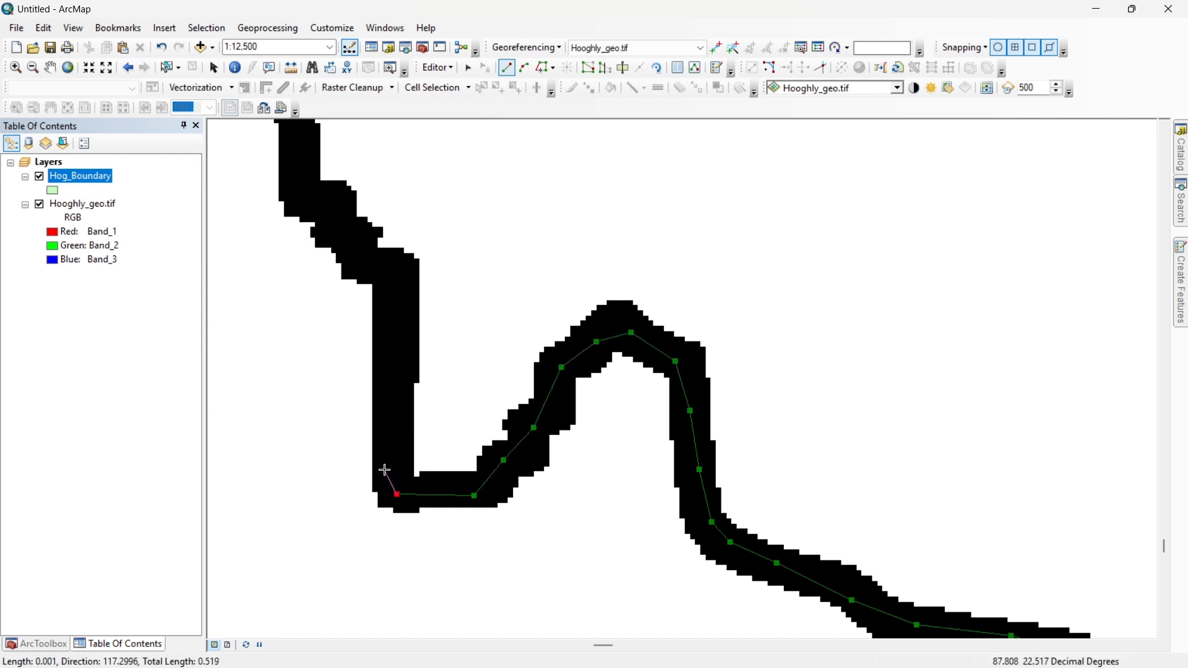
# Step: Trace the vertical stretch north, the short stepped diagonal northwest, and the boundary north across the horizontal grid line
pyautogui.click(391, 425)
pyautogui.click(400, 316)
pyautogui.click(381, 266)
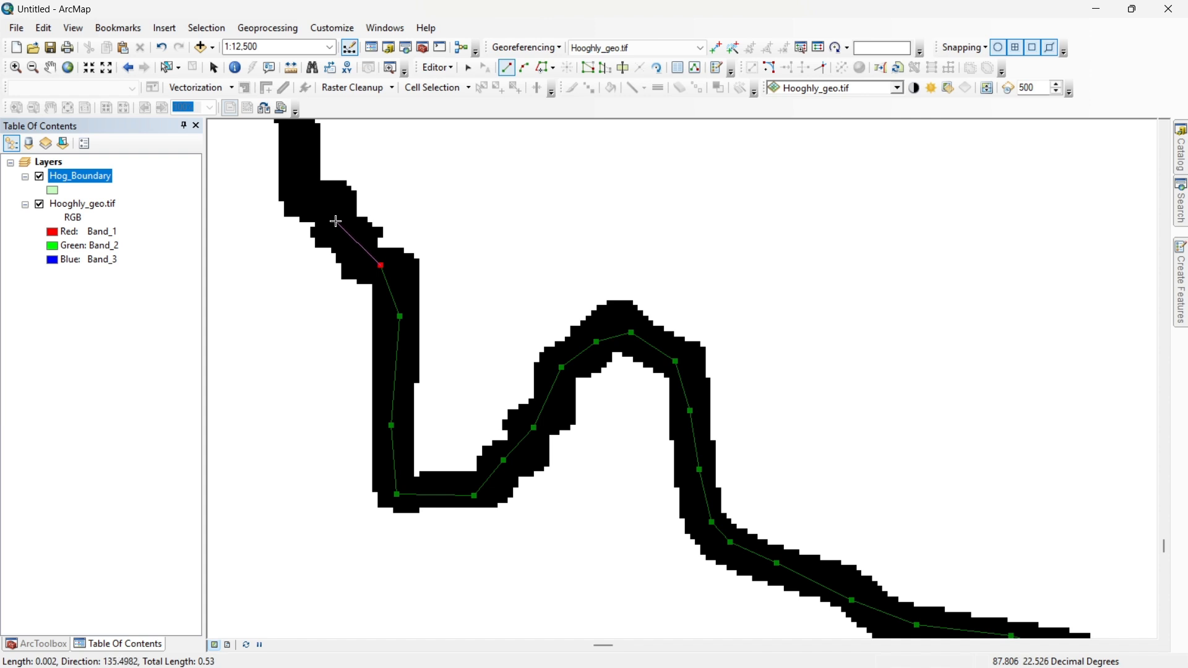
pyautogui.click(334, 214)
pyautogui.moveTo(334, 214); pyautogui.dragTo(604, 454)
pyautogui.click(577, 421)
pyautogui.click(562, 314)
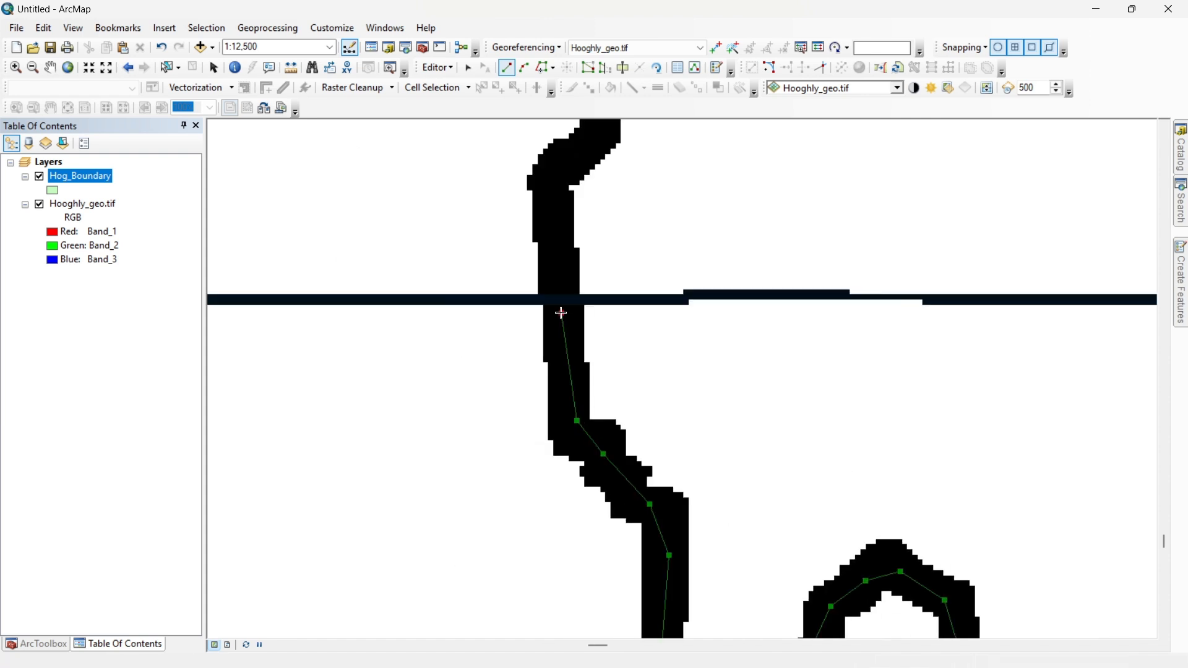
pyautogui.click(550, 211)
# Step: Trace the northeast jog above the grid line and the eastern side of the rounded arch up to its crest
pyautogui.moveTo(551, 211); pyautogui.dragTo(568, 518)
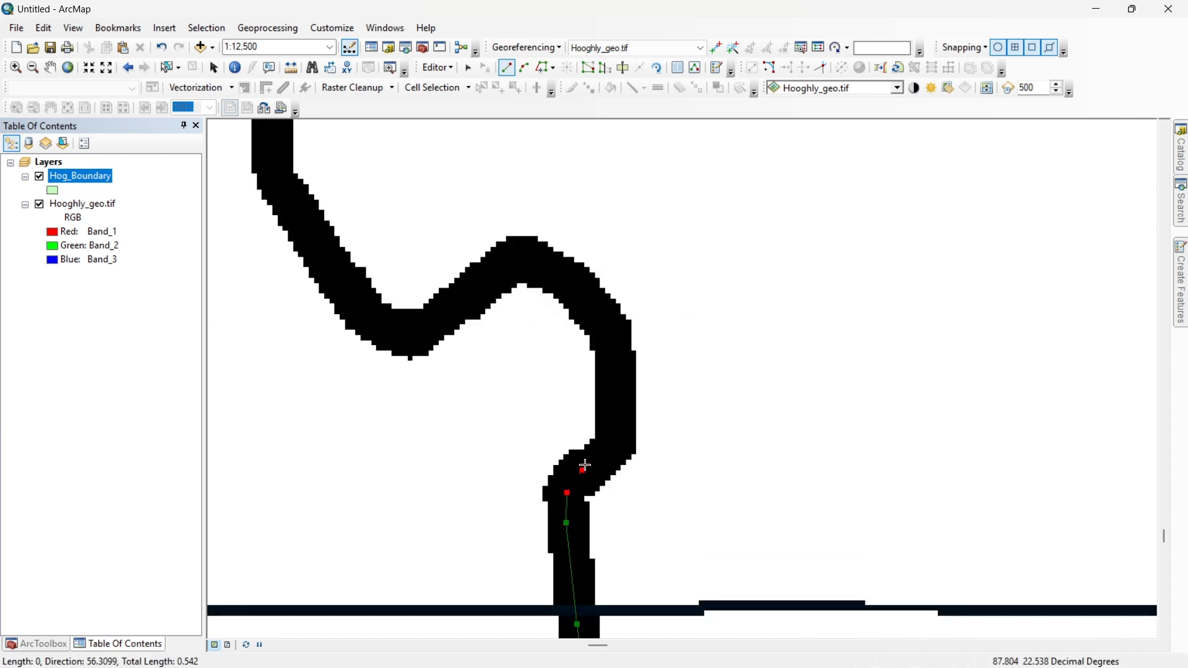
pyautogui.click(611, 439)
pyautogui.click(619, 392)
pyautogui.click(594, 307)
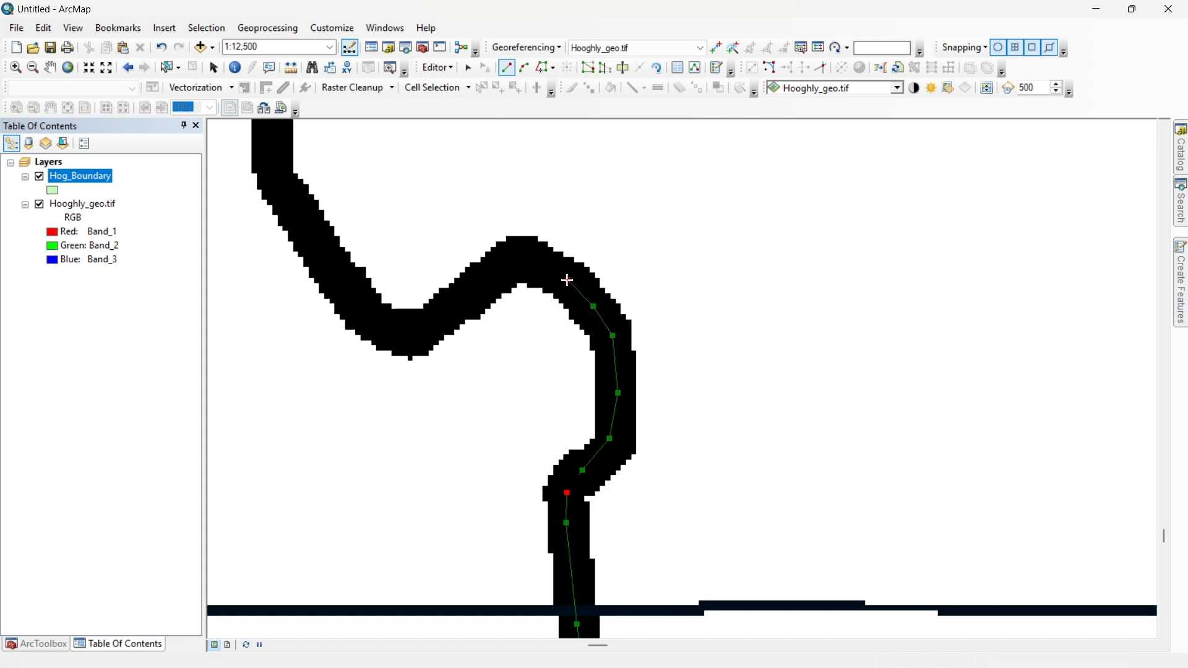
pyautogui.click(568, 280)
pyautogui.click(529, 268)
# Step: Trace down the arch's western side, through the rounded trough and northwest to the start of the vertical stretch
pyautogui.click(477, 285)
pyautogui.click(356, 306)
pyautogui.click(320, 256)
pyautogui.moveTo(284, 162); pyautogui.dragTo(425, 342)
pyautogui.click(419, 343)
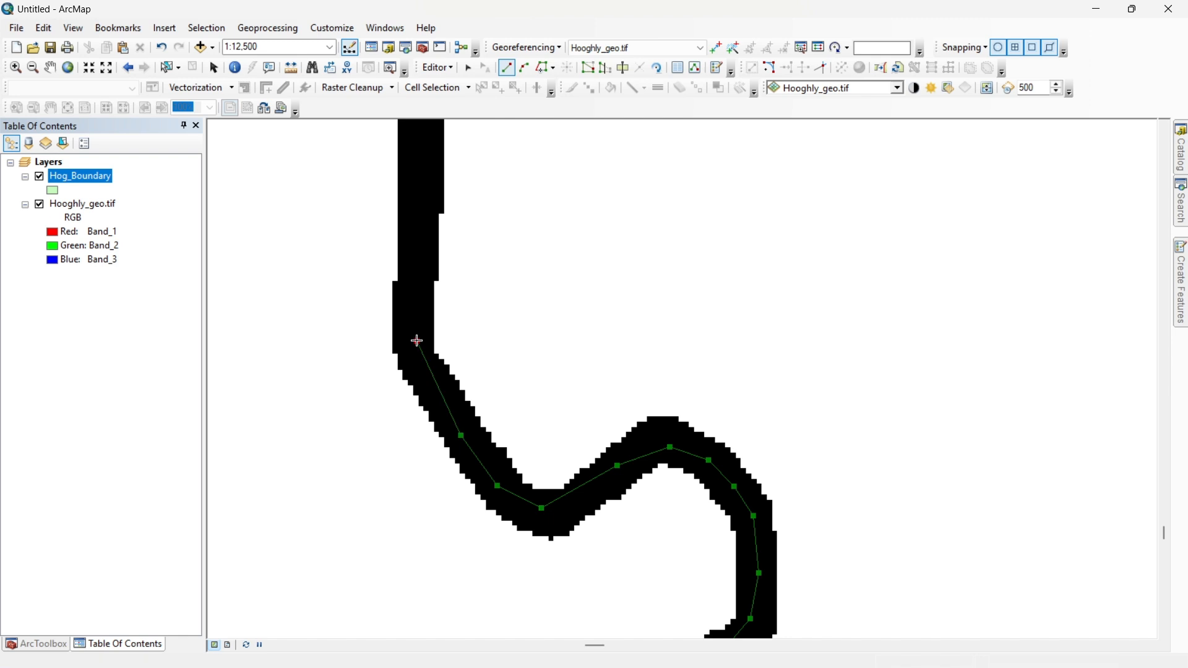
# Step: Trace the long vertical stretch north and round the corner west along the flat top near the KHANAKUL label
pyautogui.click(418, 269)
pyautogui.click(418, 173)
pyautogui.moveTo(416, 169); pyautogui.dragTo(436, 464)
pyautogui.click(441, 320)
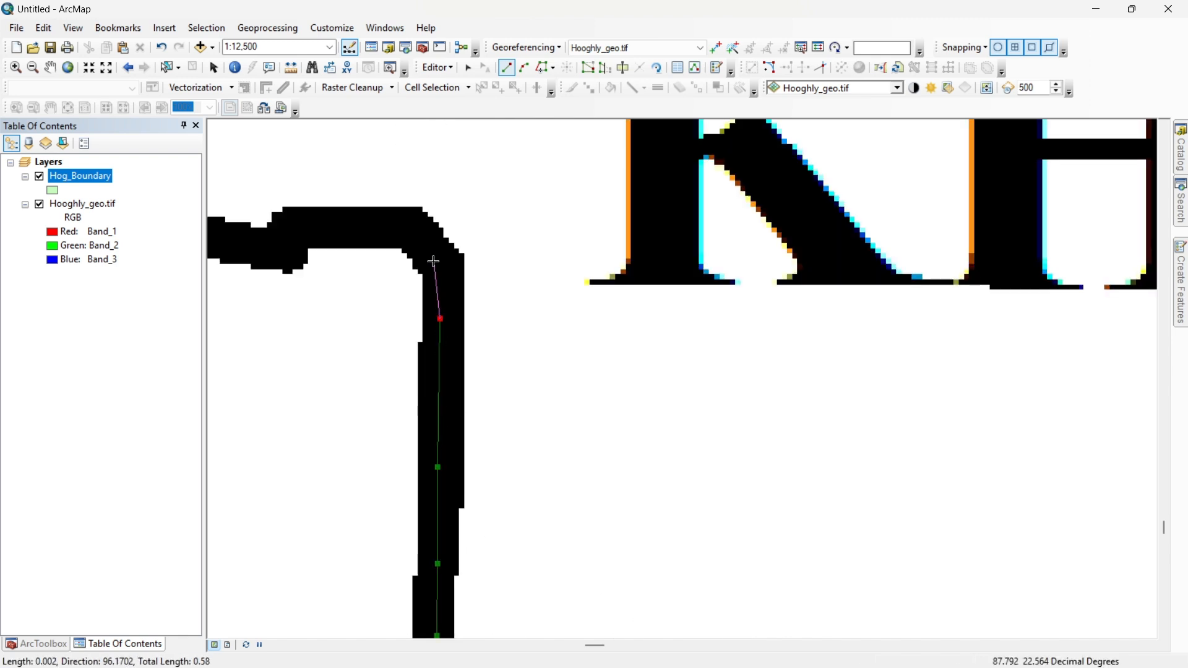
pyautogui.click(339, 226)
pyautogui.click(241, 240)
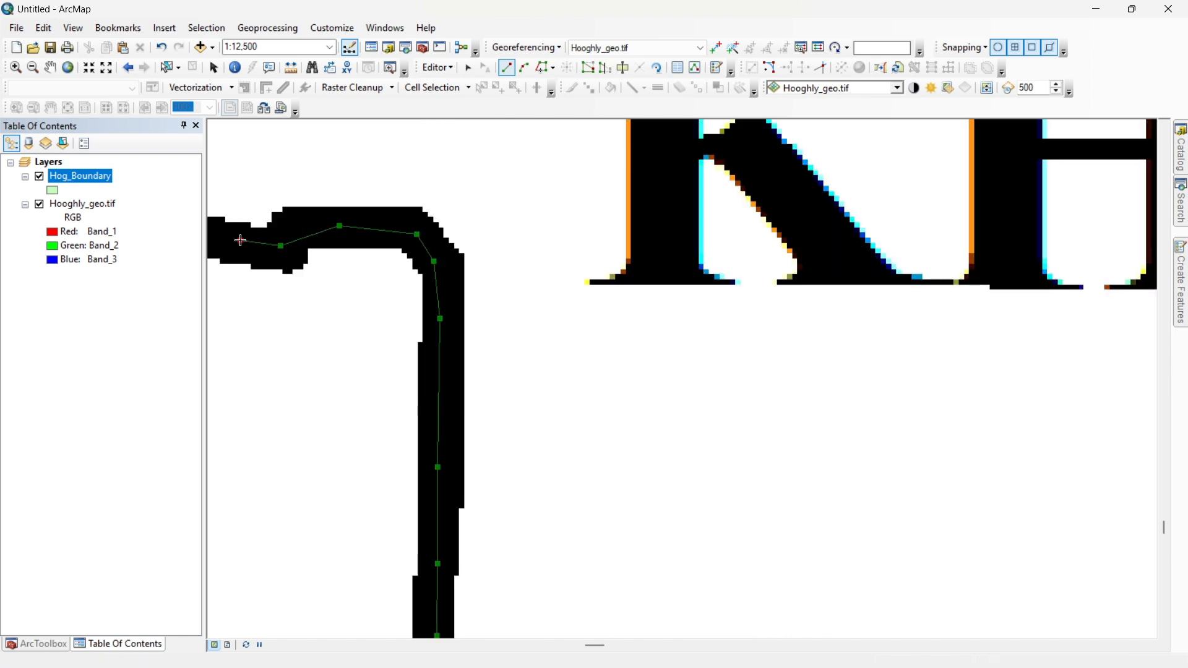
# Step: Trace the stepped stretch northwest and the curve where the boundary turns north again
pyautogui.moveTo(241, 240); pyautogui.dragTo(1057, 334)
pyautogui.click(933, 266)
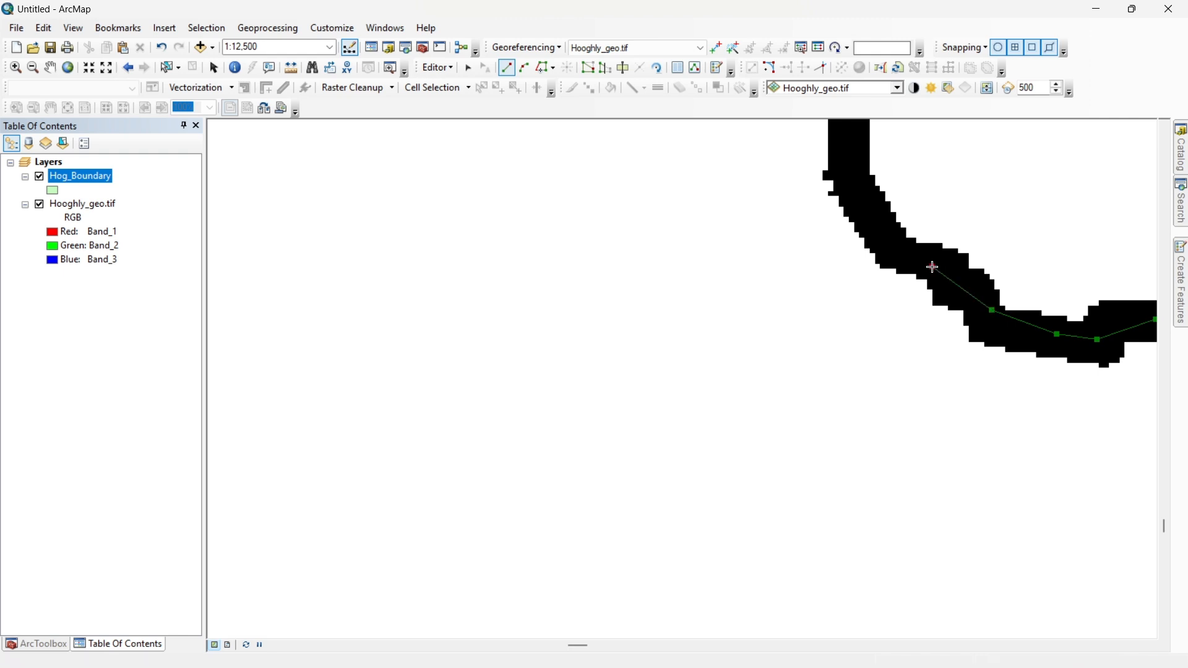
pyautogui.click(875, 226)
pyautogui.click(847, 144)
pyautogui.moveTo(848, 145); pyautogui.dragTo(827, 513)
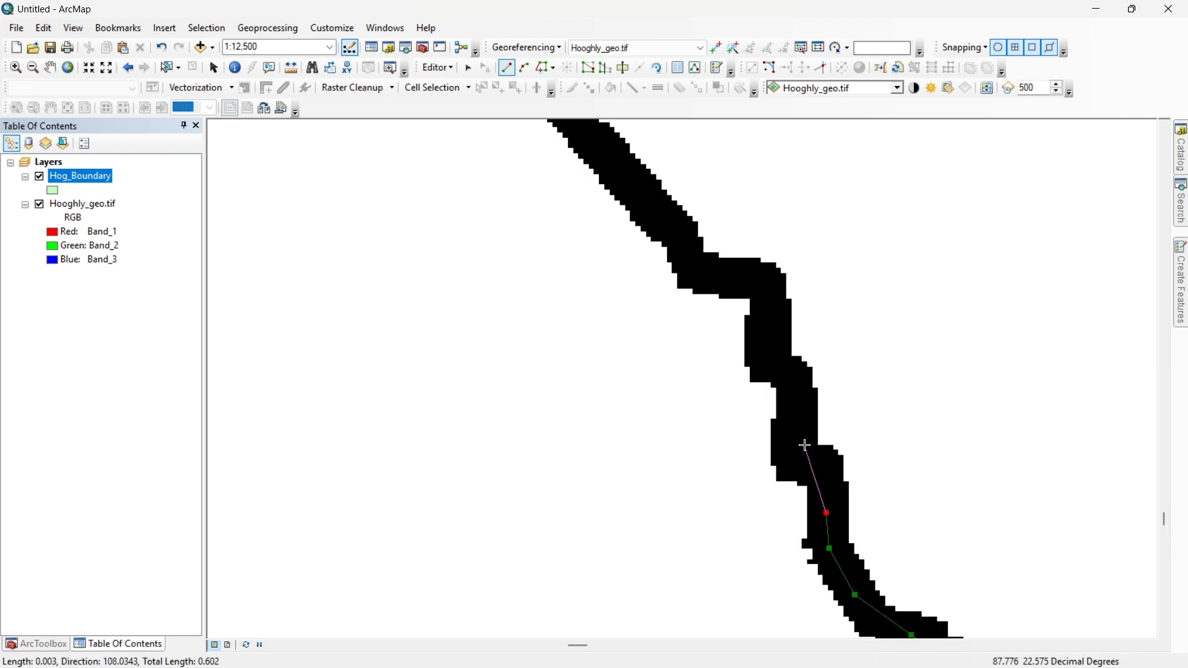
# Step: Trace the stepped stretch north, round the westward jog, and follow the long diagonal northwest
pyautogui.click(790, 380)
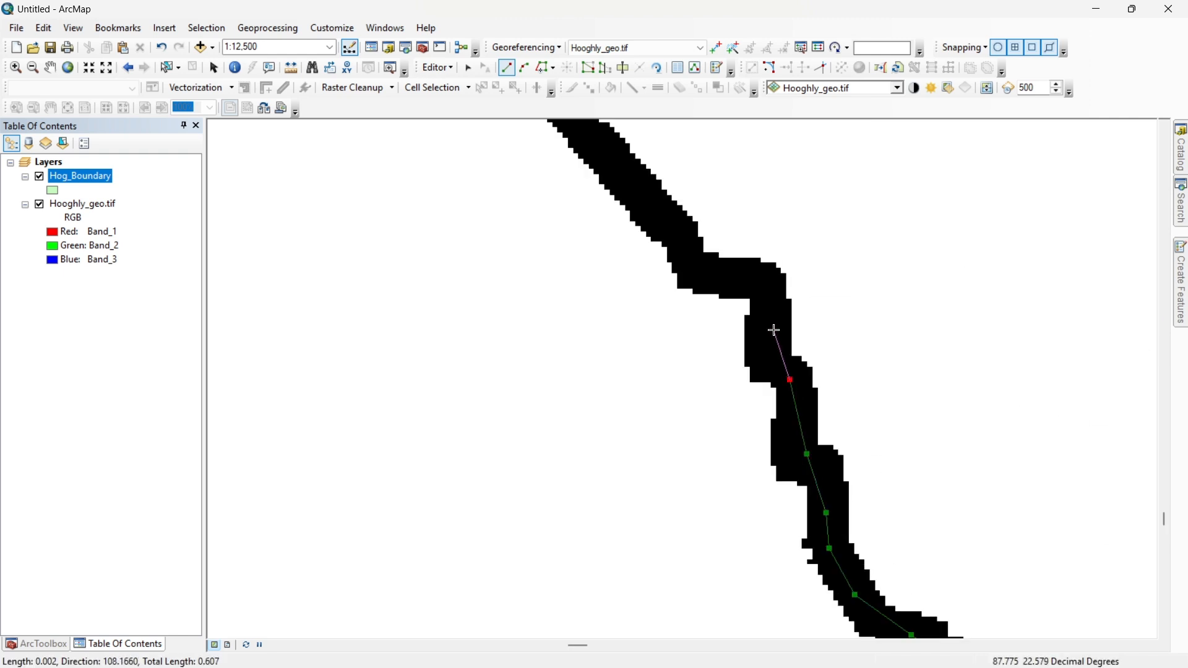
pyautogui.click(722, 269)
pyautogui.click(668, 222)
pyautogui.moveTo(667, 221); pyautogui.dragTo(904, 498)
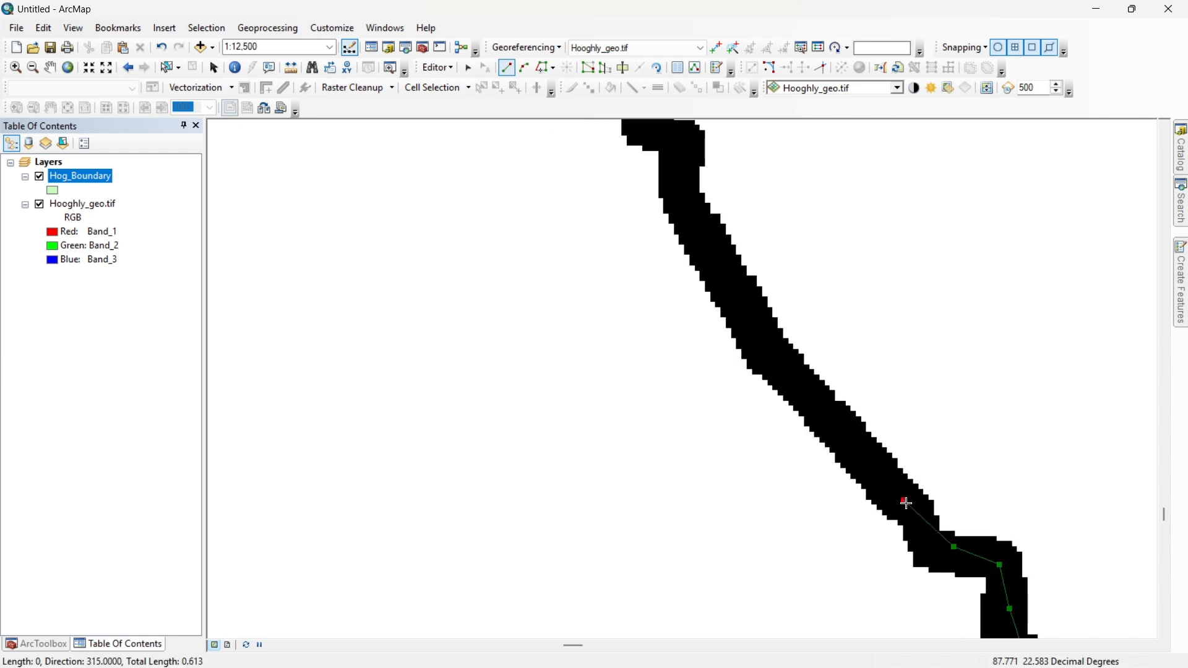
pyautogui.click(806, 389)
pyautogui.click(744, 321)
pyautogui.moveTo(737, 296); pyautogui.dragTo(797, 502)
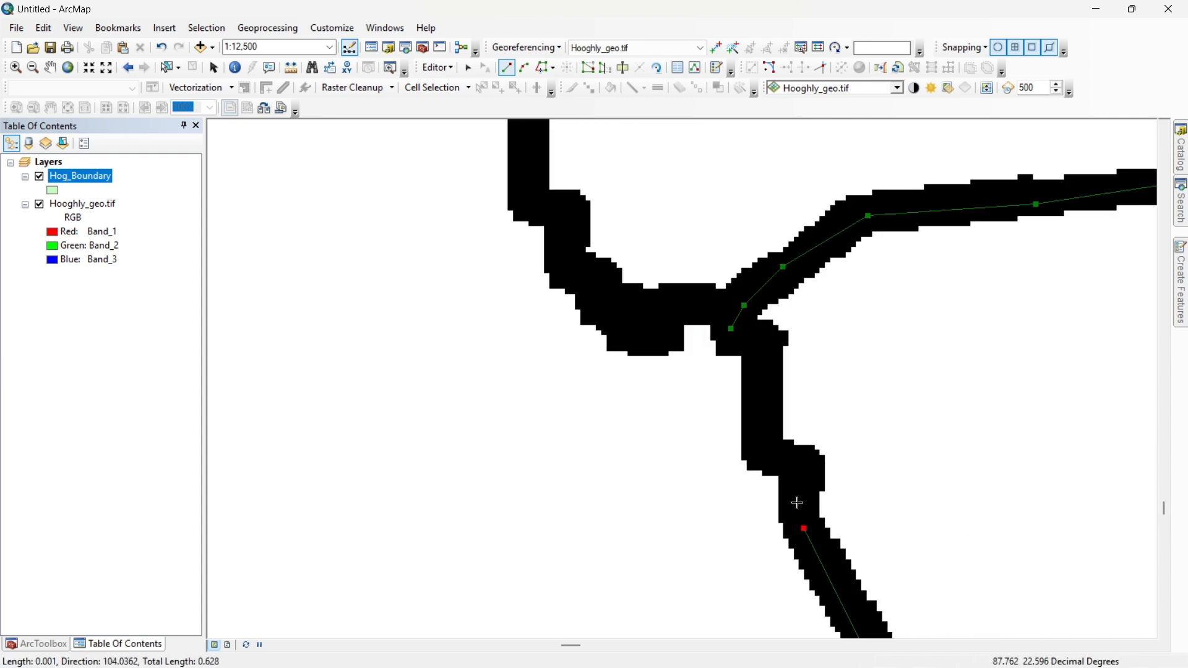
# Step: Trace the last stepped stretch north to the starting vertex at the boundary junction and finish the Khanakul-II polygon
pyautogui.click(797, 478)
pyautogui.click(777, 460)
pyautogui.click(759, 417)
pyautogui.click(759, 355)
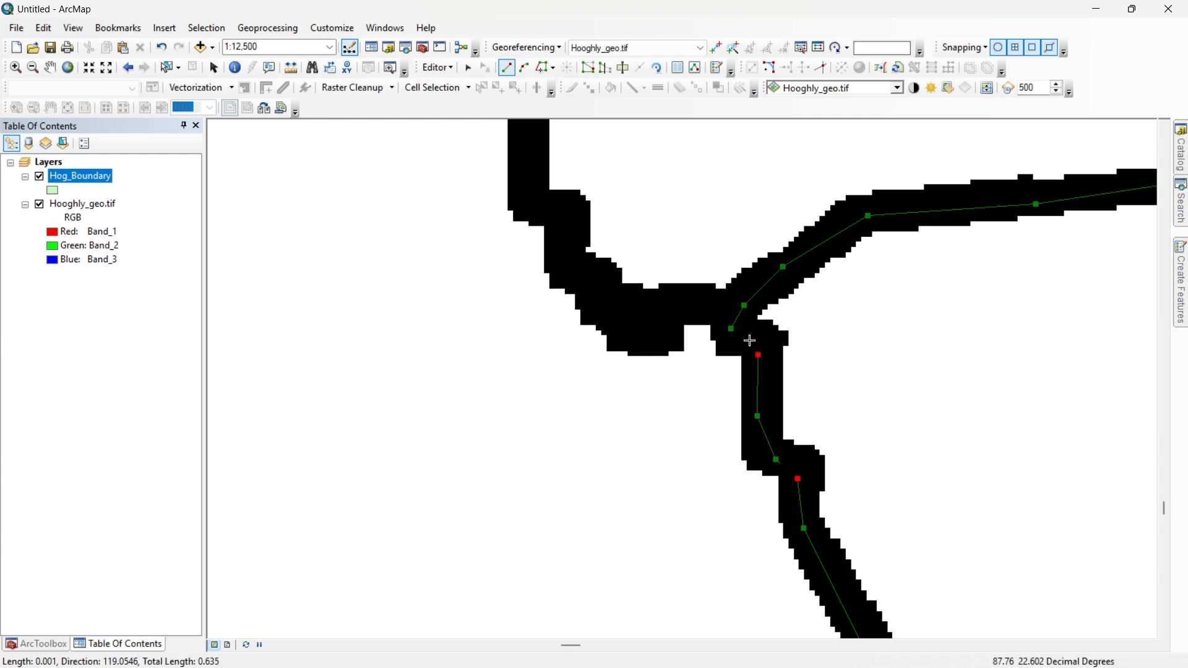
pyautogui.click(733, 328)
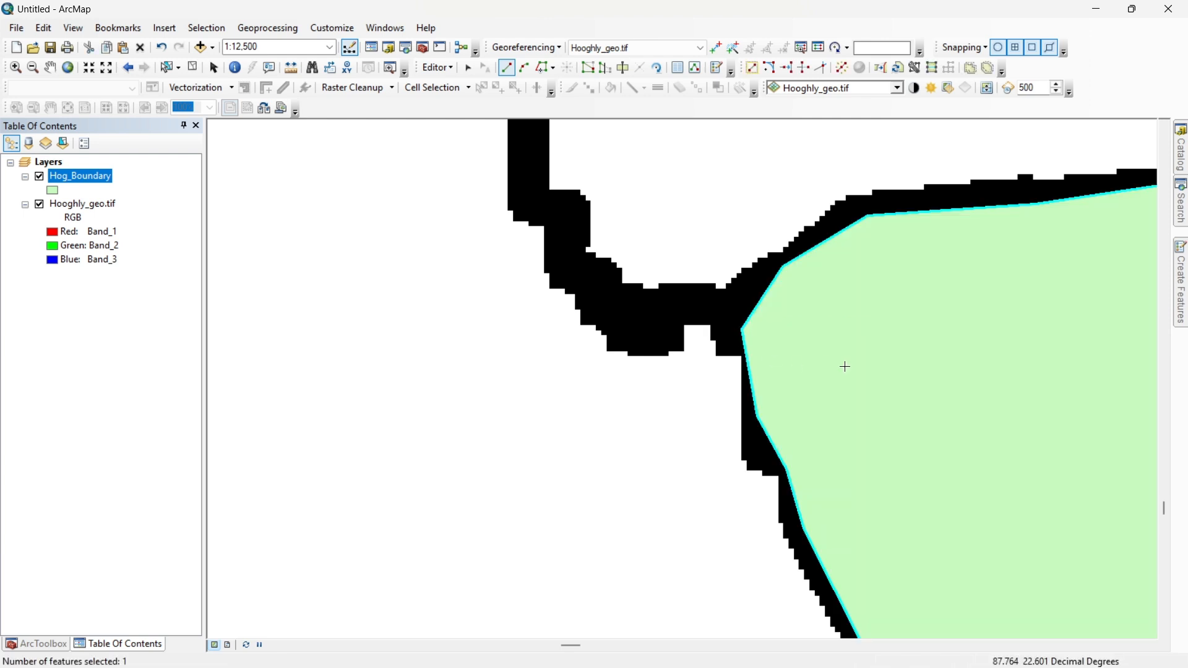
# Step: Change the Hog_Boundary layer's symbol to Hollow so the map shows through the polygon
pyautogui.scroll(-3, 843, 363)
pyautogui.moveTo(904, 414); pyautogui.dragTo(256, 230)
pyautogui.scroll(-3, 379, 315)
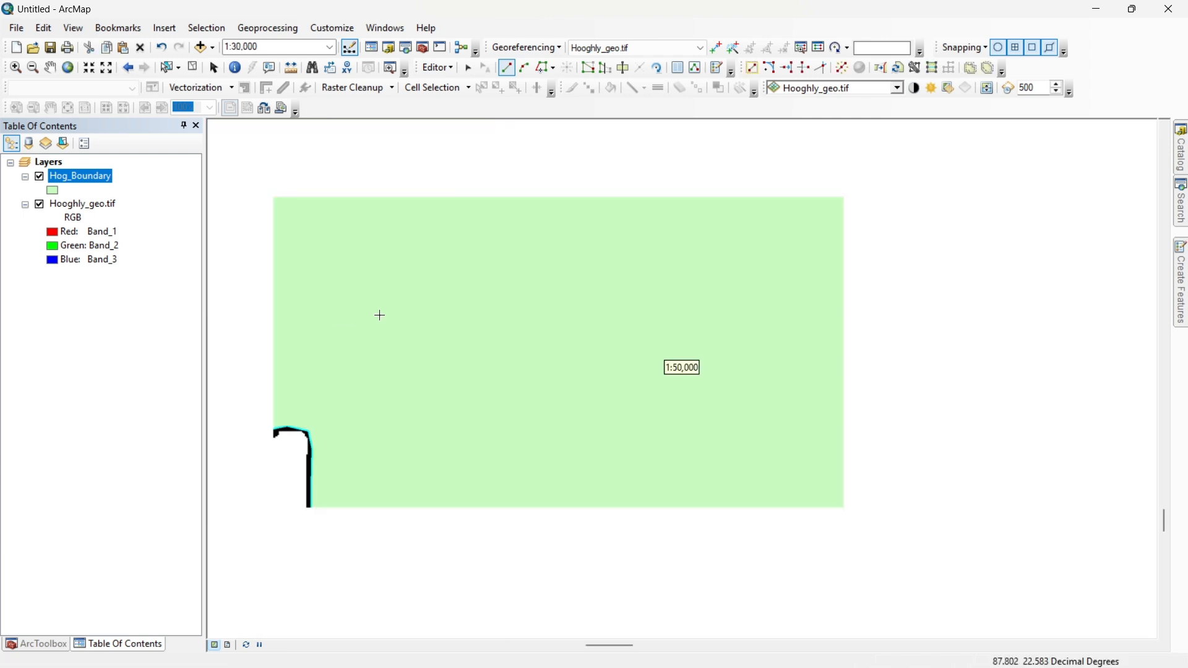
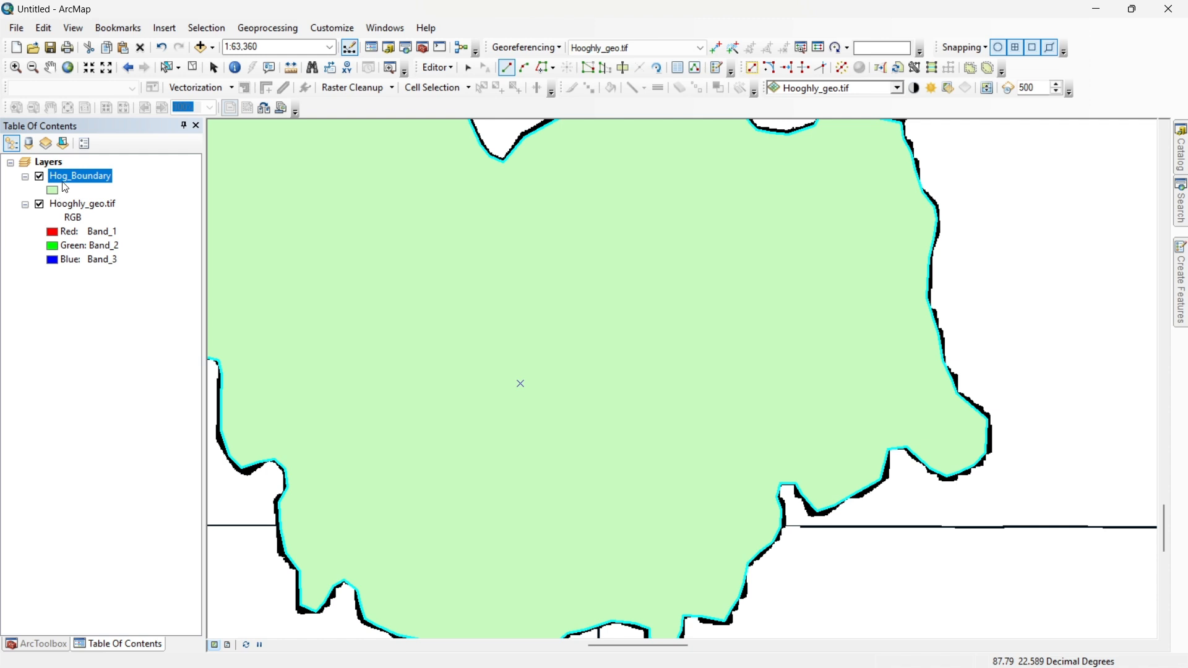
pyautogui.click(52, 193)
pyautogui.click(449, 309)
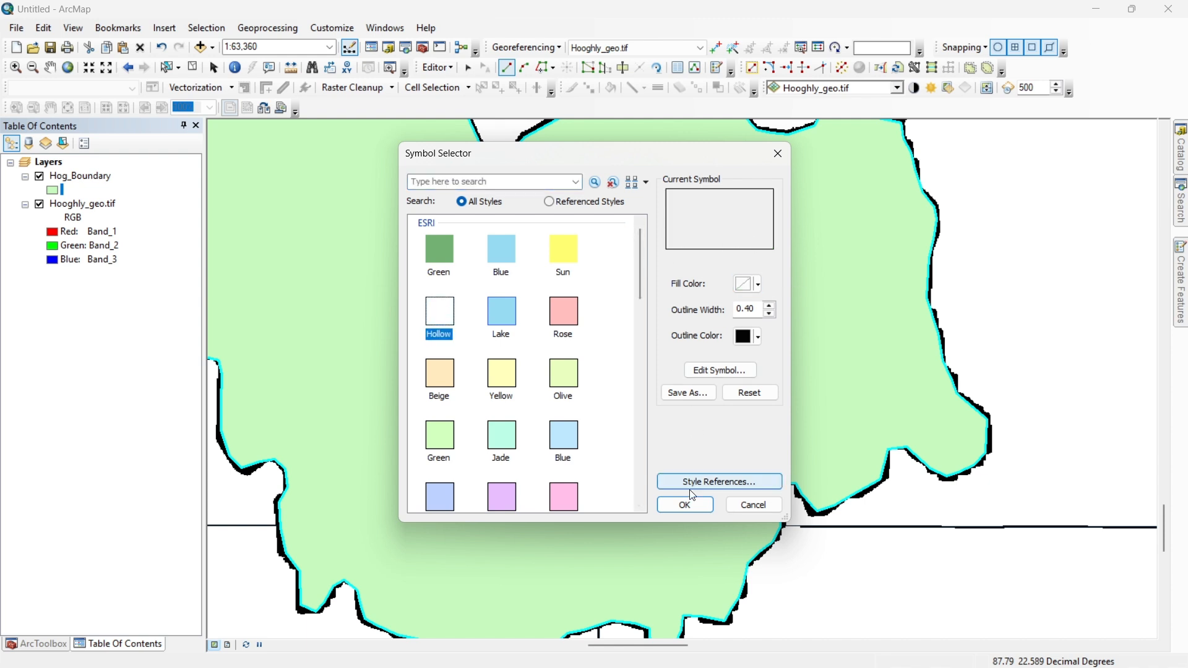
pyautogui.click(684, 504)
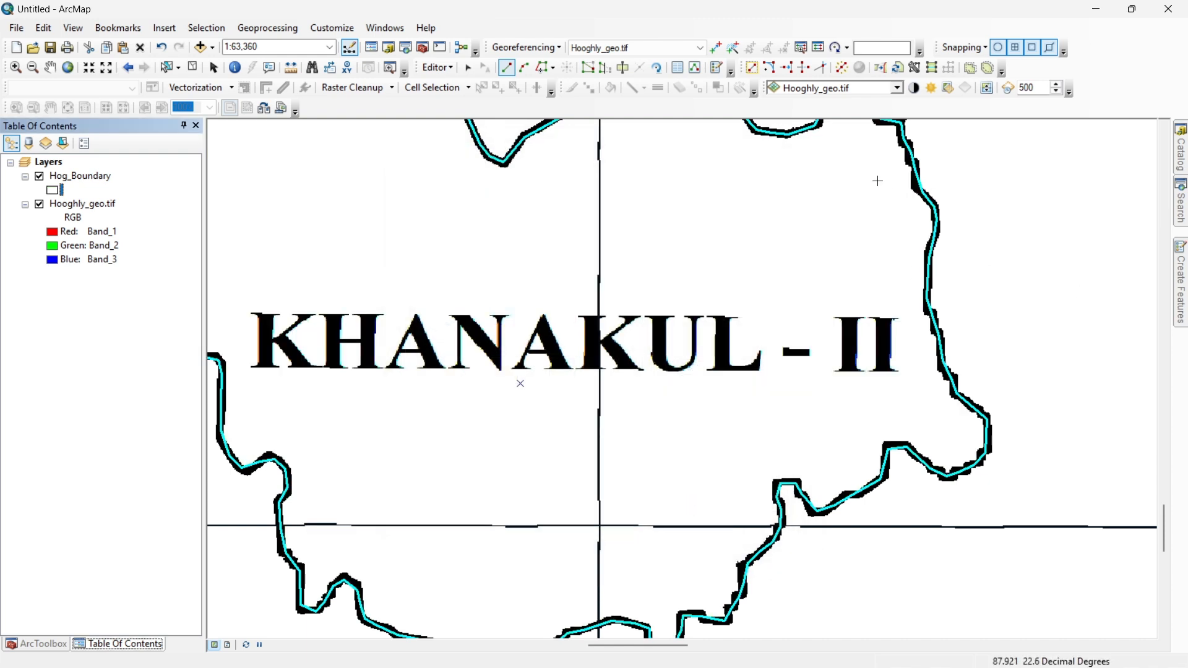
# Step: Inspect the traced outline and its record in the Hog_Boundary attribute table, clear the polygon's selection and close the table
pyautogui.moveTo(849, 179); pyautogui.dragTo(971, 246)
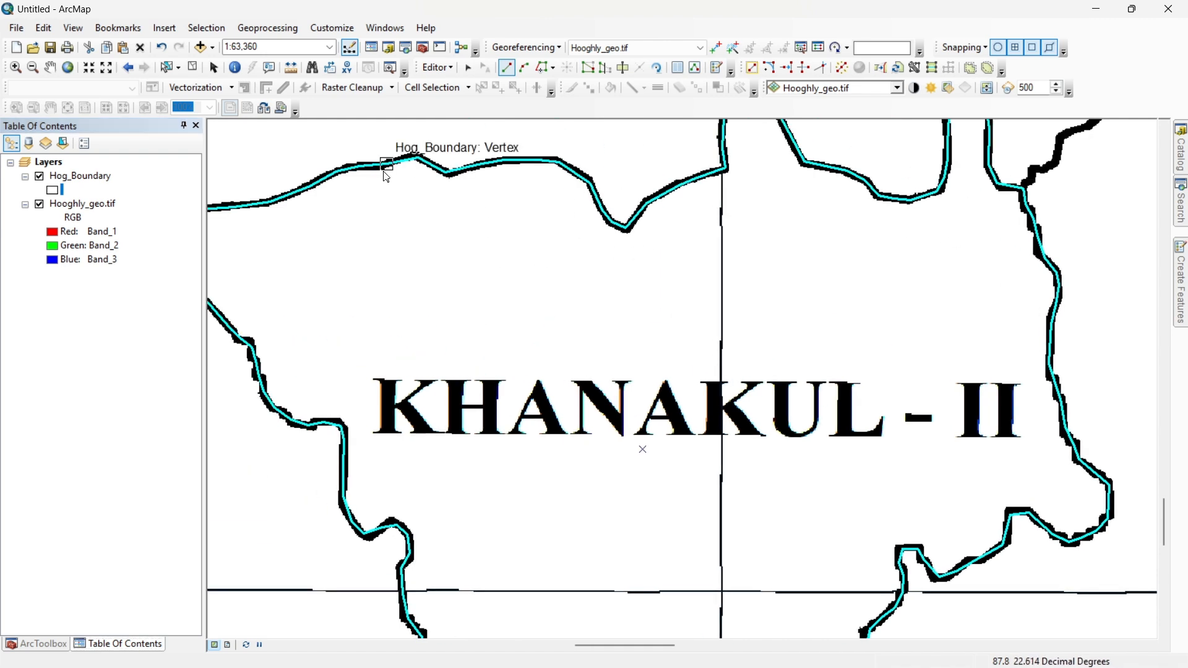
pyautogui.moveTo(777, 191); pyautogui.dragTo(642, 278)
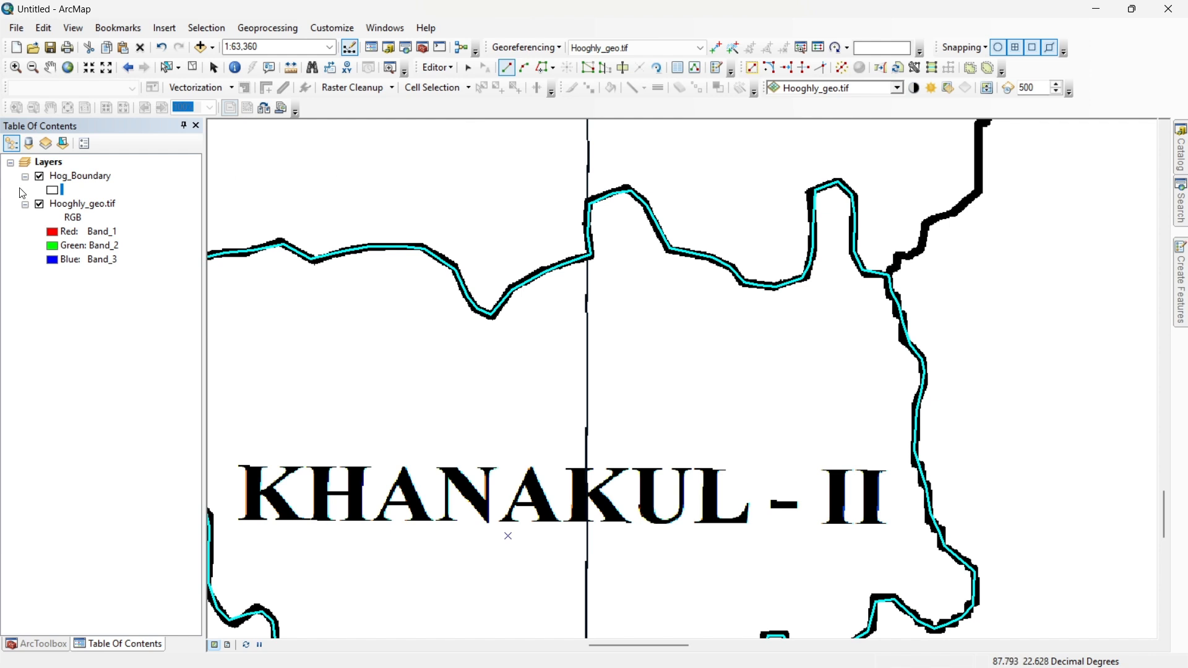
pyautogui.click(58, 178)
pyautogui.rightClick(62, 177)
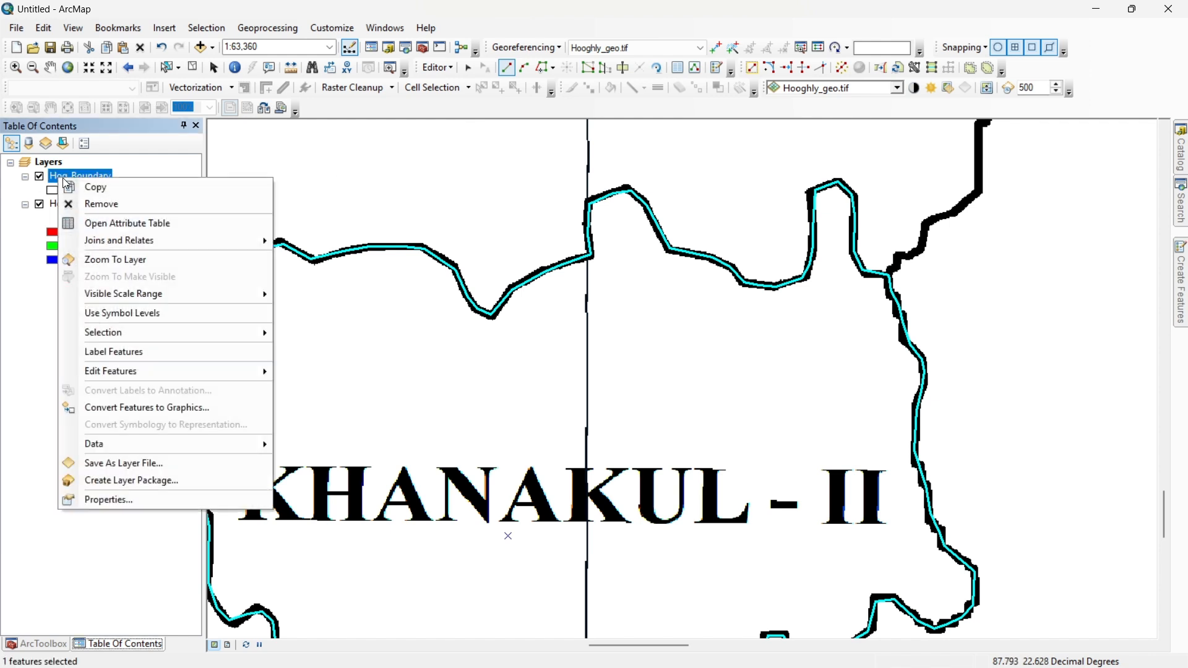
pyautogui.click(109, 221)
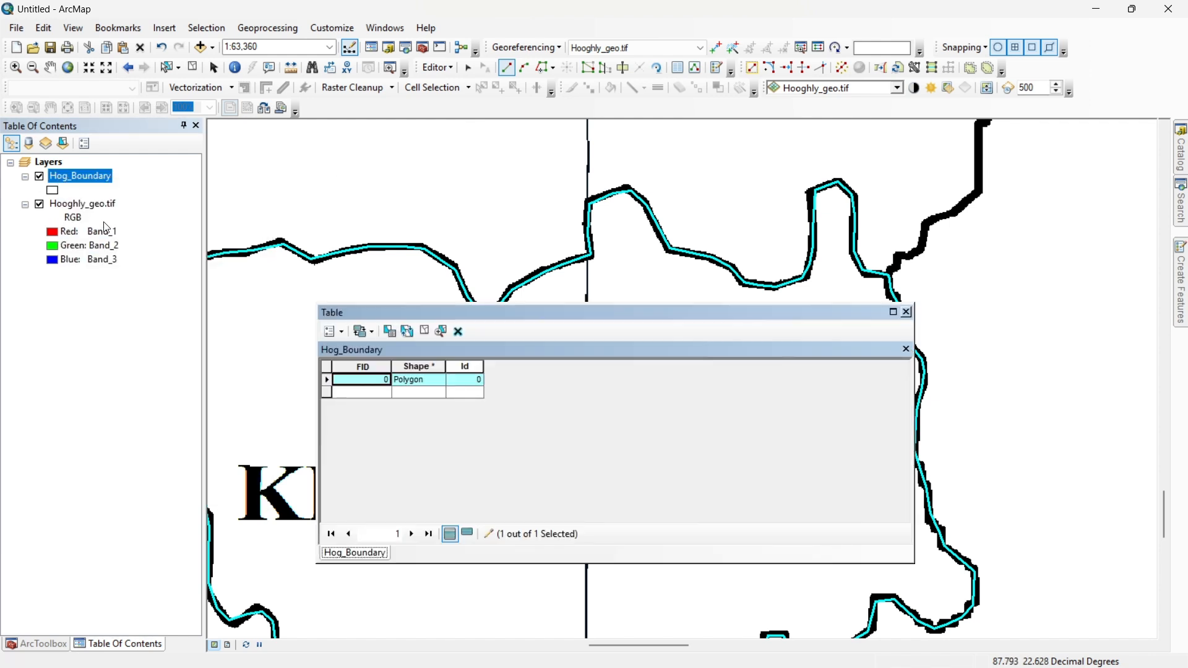
pyautogui.click(328, 368)
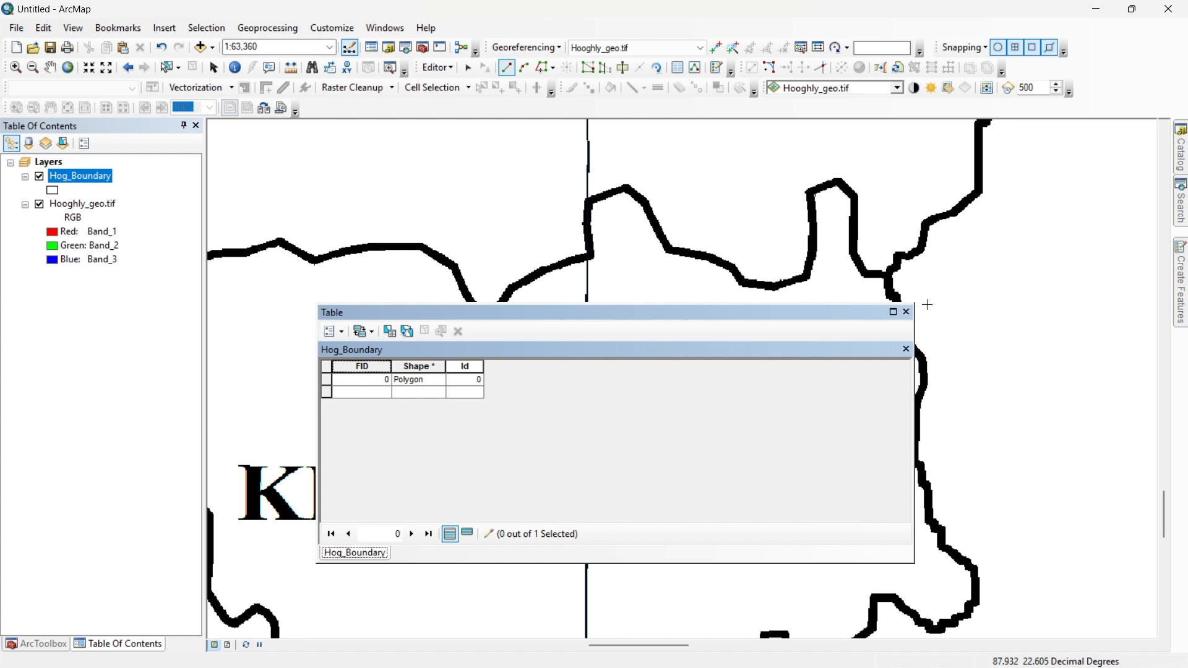
pyautogui.click(907, 312)
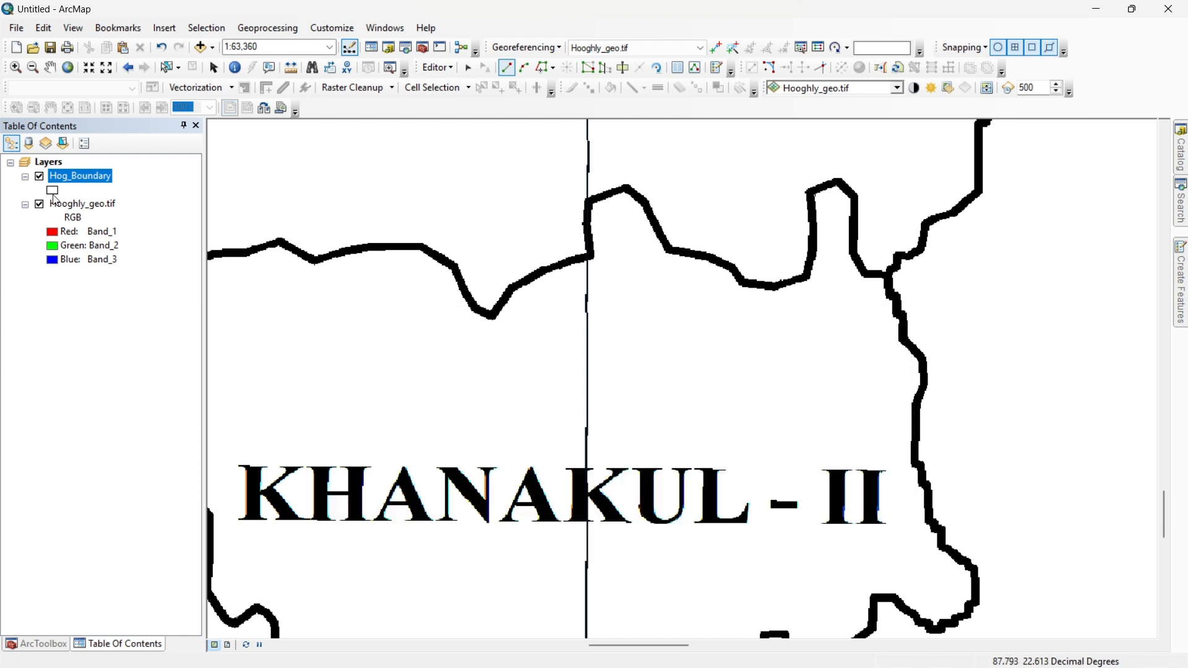
# Step: Set the Hog_Boundary symbol's outline color to red and its outline width to 2
pyautogui.click(53, 190)
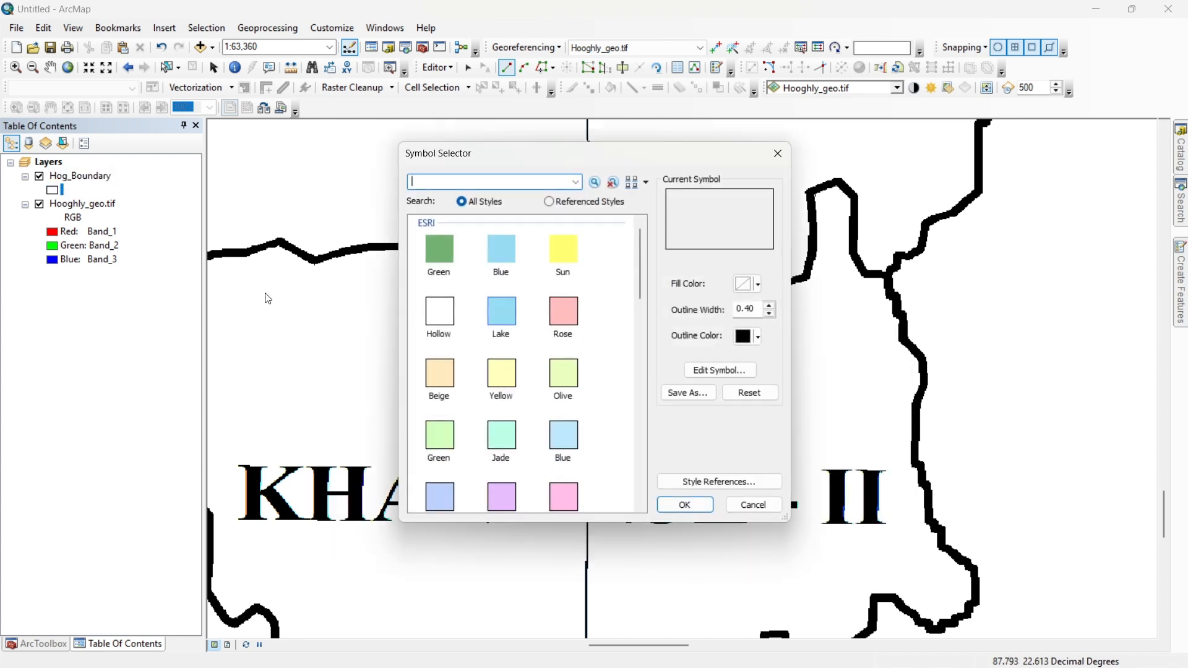
pyautogui.click(757, 337)
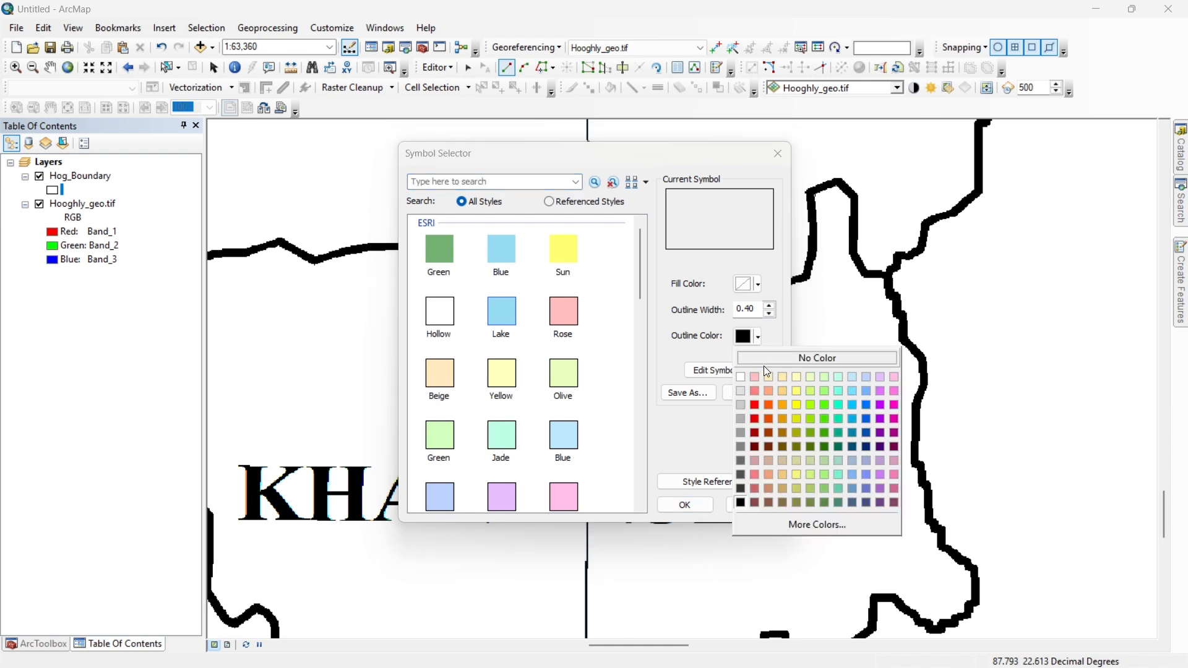
pyautogui.click(755, 403)
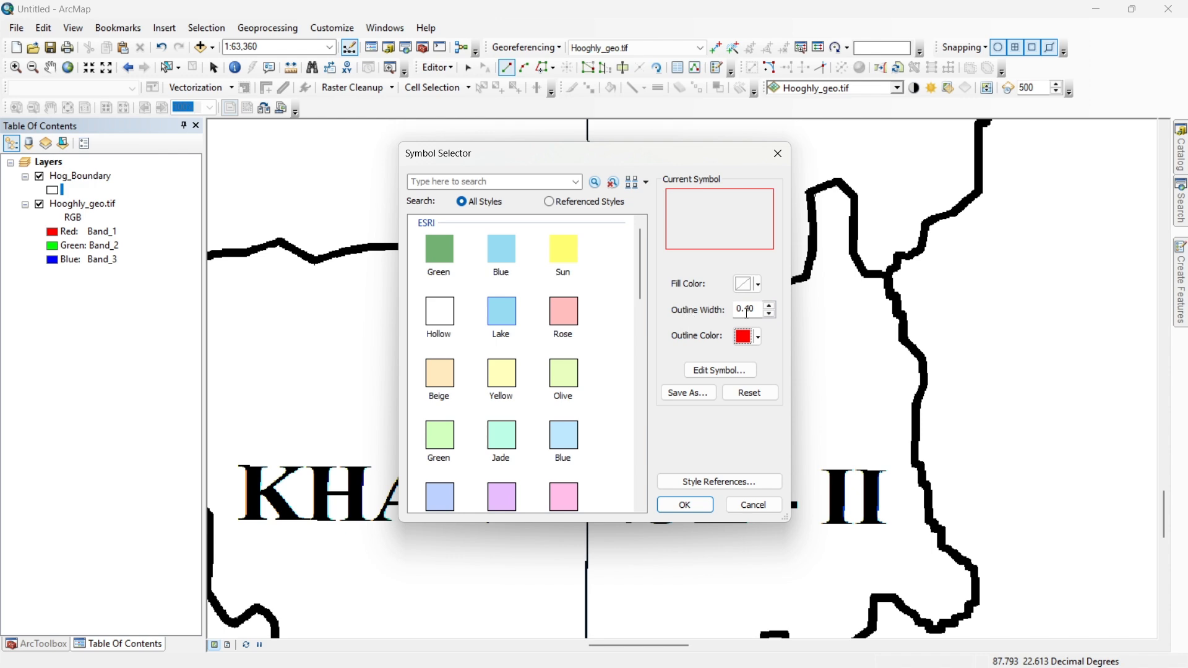
pyautogui.click(769, 305)
pyautogui.click(769, 306)
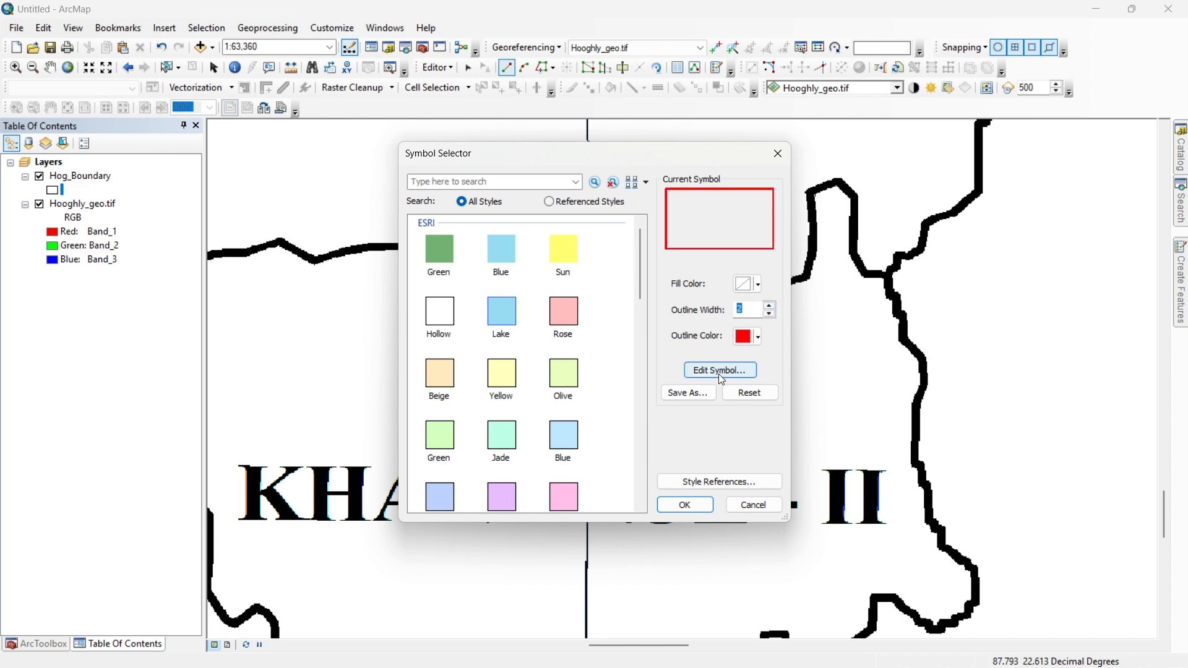
pyautogui.click(685, 505)
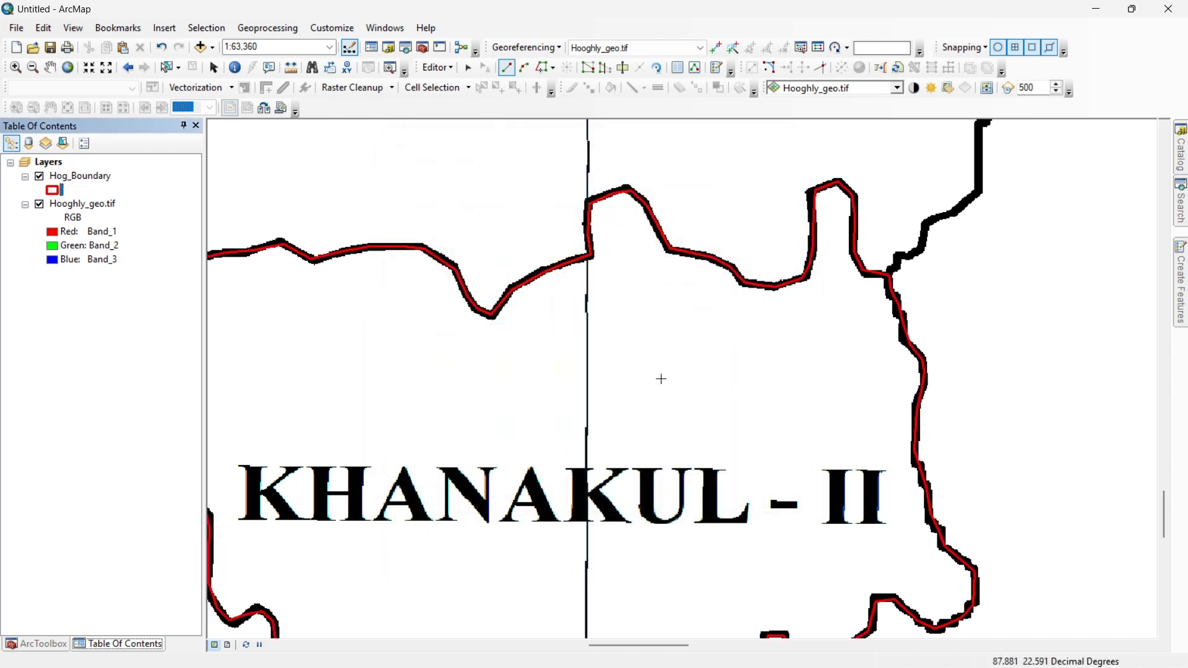
# Step: Examine the red Khanakul-II outline and survey the neighbouring blocks, roads and railway lines across the Hooghly map
pyautogui.scroll(-1, 1042, 311)
pyautogui.moveTo(921, 307); pyautogui.dragTo(819, 368)
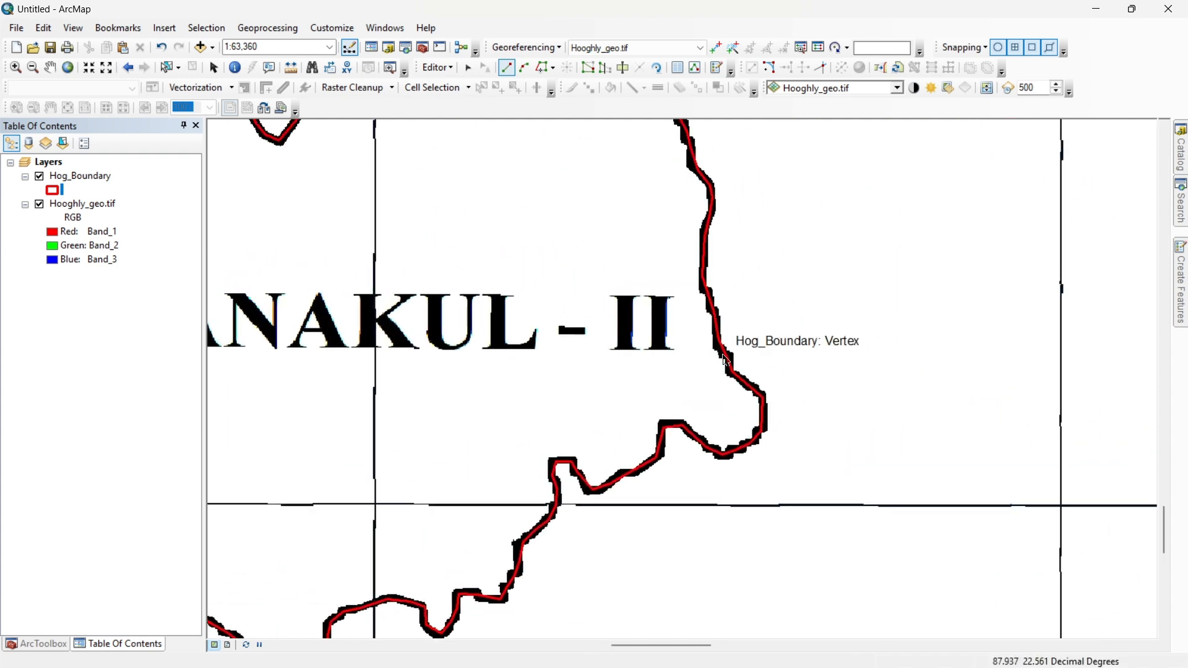
pyautogui.moveTo(720, 328); pyautogui.dragTo(935, 428)
pyautogui.moveTo(587, 368); pyautogui.dragTo(618, 538)
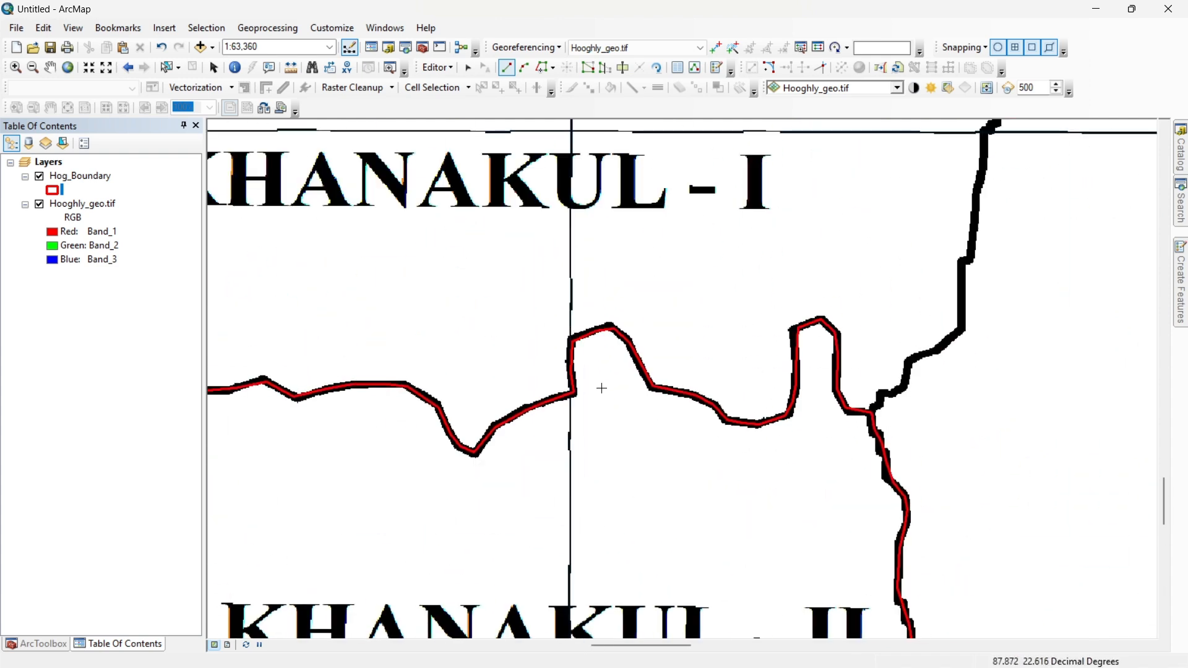
pyautogui.scroll(4, 601, 387)
pyautogui.moveTo(693, 239); pyautogui.dragTo(502, 560)
pyautogui.moveTo(613, 378); pyautogui.dragTo(885, 438)
pyautogui.moveTo(488, 414); pyautogui.dragTo(1031, 602)
pyautogui.moveTo(848, 386); pyautogui.dragTo(466, 94)
pyautogui.moveTo(759, 290); pyautogui.dragTo(398, 189)
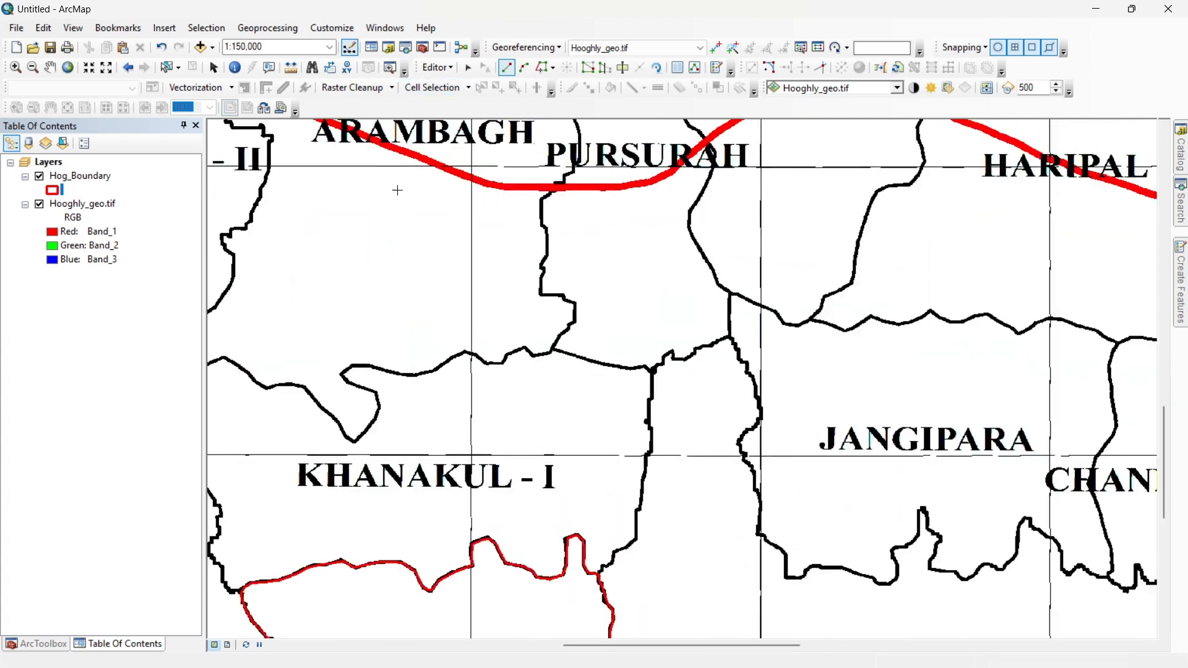
pyautogui.moveTo(894, 243); pyautogui.dragTo(414, 281)
pyautogui.moveTo(1043, 320); pyautogui.dragTo(581, 213)
pyautogui.moveTo(594, 335); pyautogui.dragTo(913, 405)
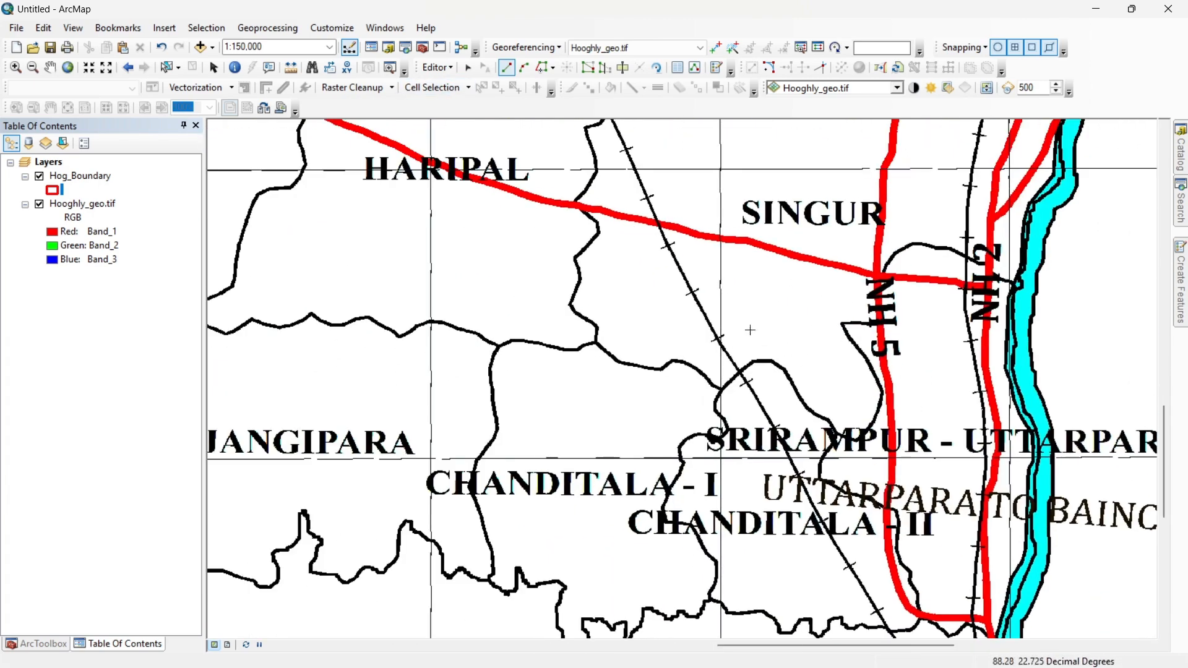
pyautogui.moveTo(666, 232); pyautogui.dragTo(929, 459)
pyautogui.moveTo(699, 262); pyautogui.dragTo(792, 519)
pyautogui.moveTo(723, 204); pyautogui.dragTo(793, 512)
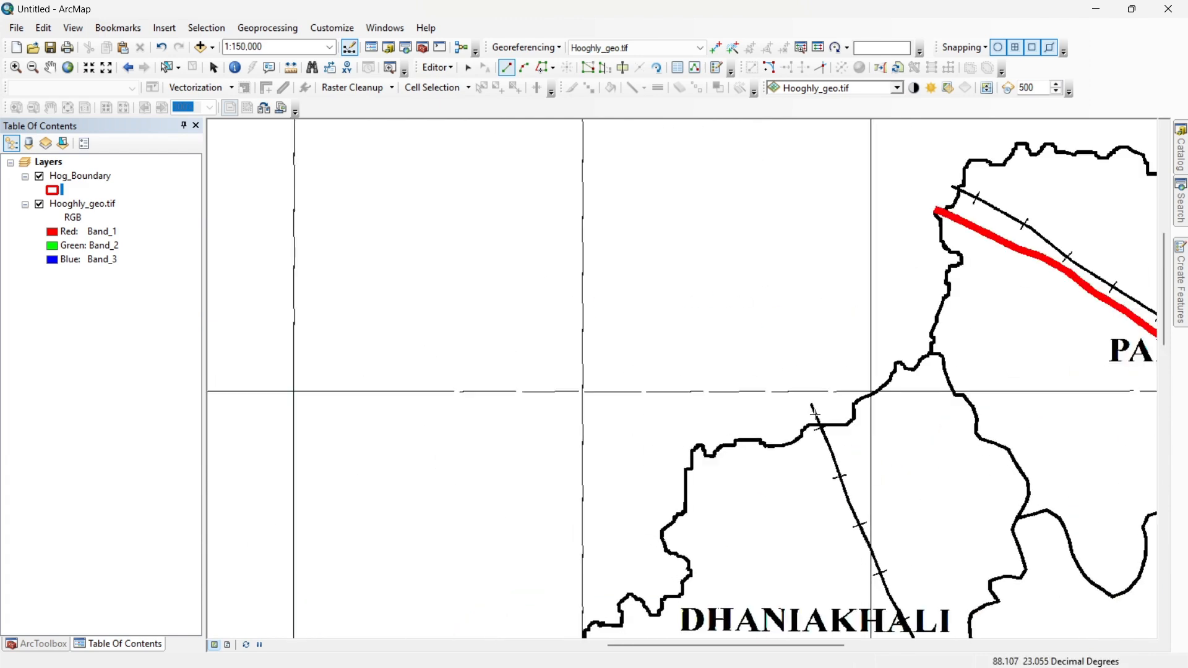
pyautogui.moveTo(787, 397); pyautogui.dragTo(589, 180)
pyautogui.moveTo(816, 507); pyautogui.dragTo(672, 226)
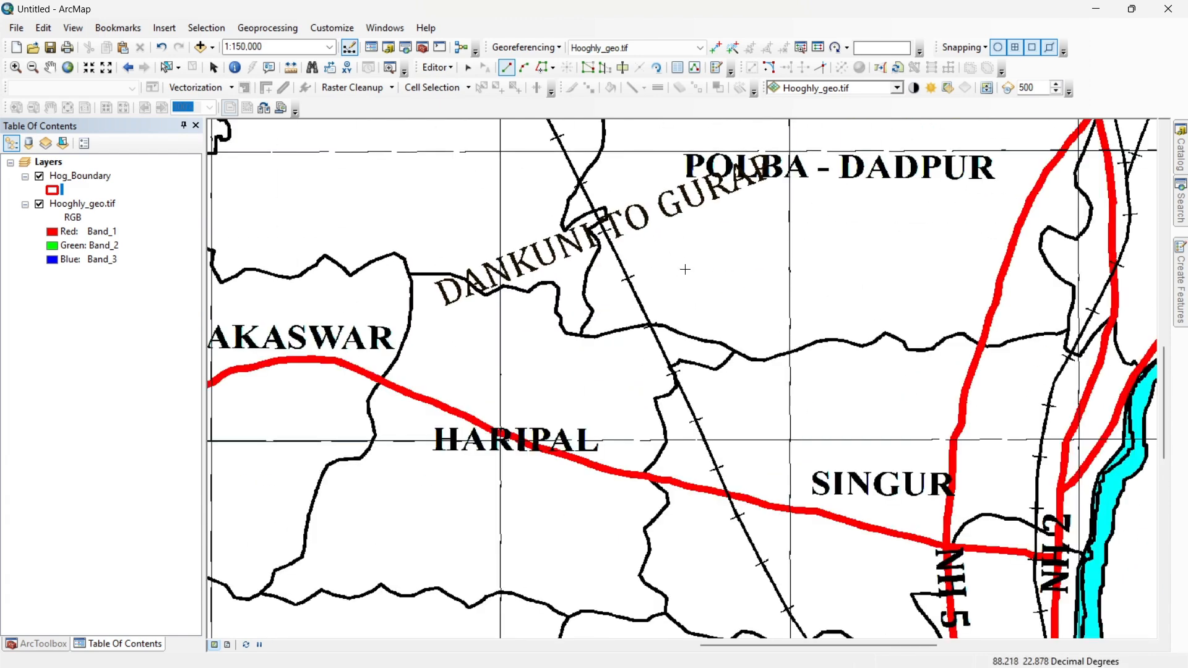
pyautogui.moveTo(654, 407); pyautogui.dragTo(548, 212)
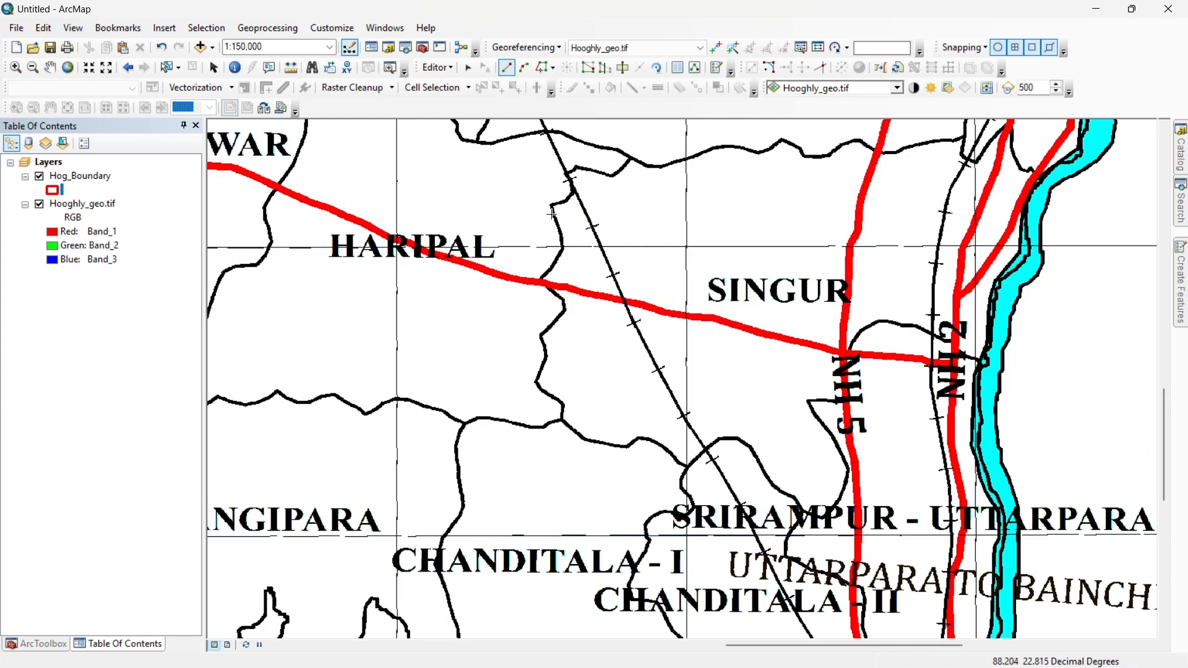
pyautogui.moveTo(519, 274); pyautogui.dragTo(527, 62)
pyautogui.moveTo(636, 153); pyautogui.dragTo(976, 615)
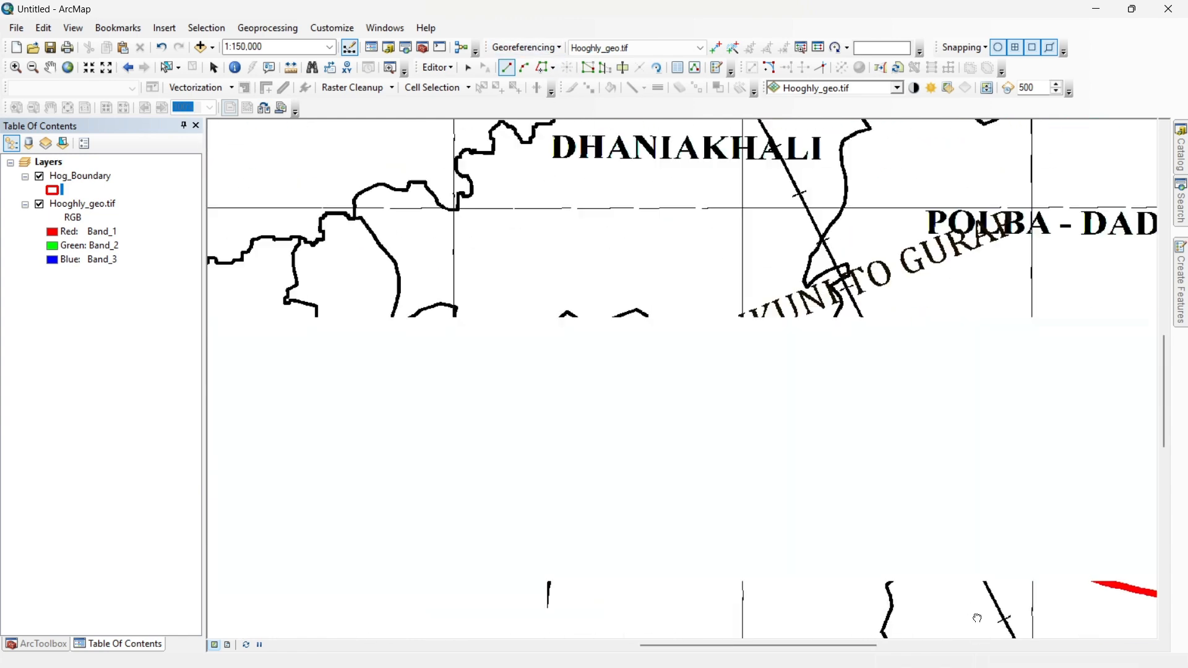
pyautogui.moveTo(703, 249); pyautogui.dragTo(788, 504)
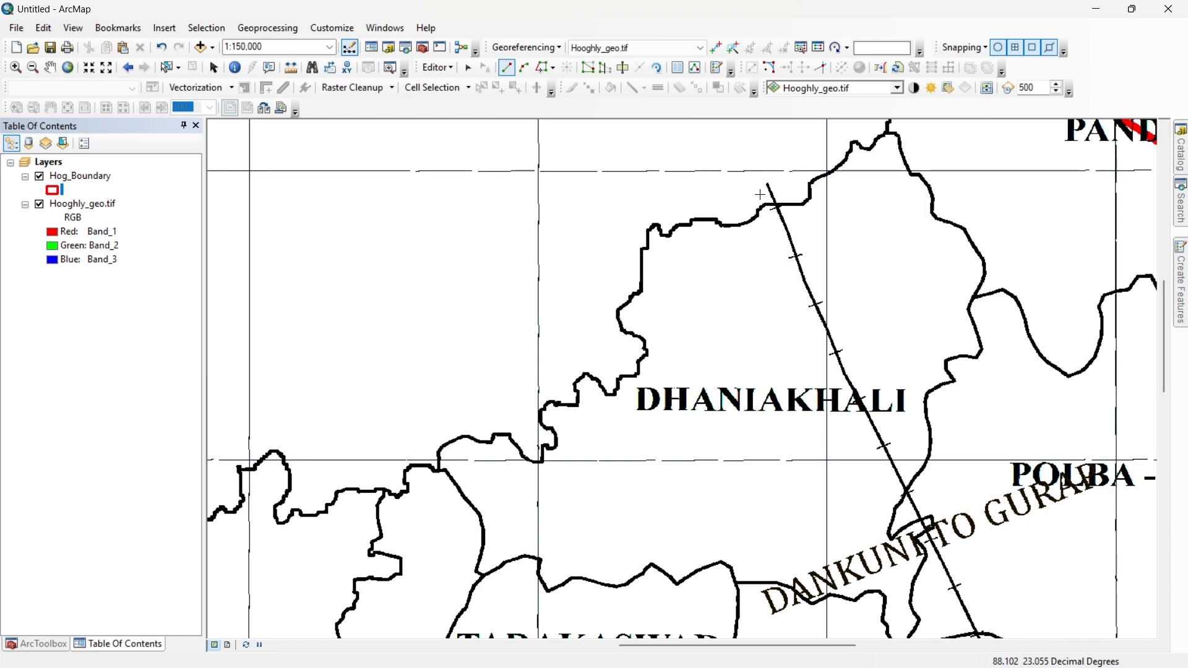
pyautogui.moveTo(851, 416); pyautogui.dragTo(566, 333)
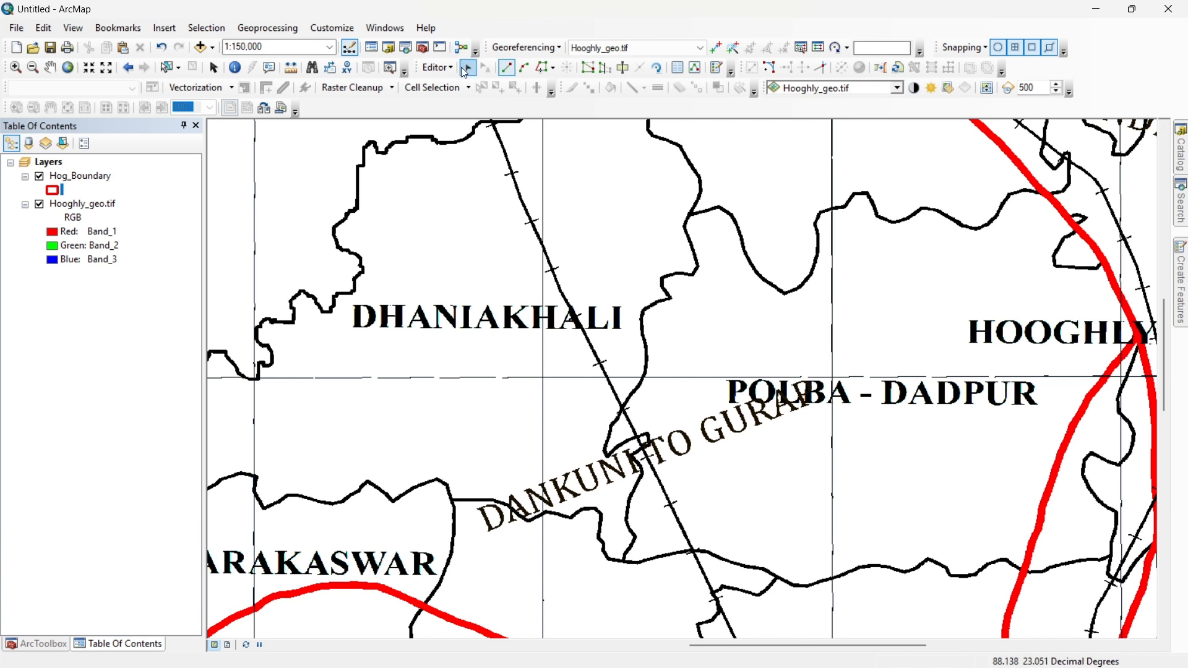
# Step: Stop the edit session for the Hog_Boundary layer
pyautogui.click(437, 67)
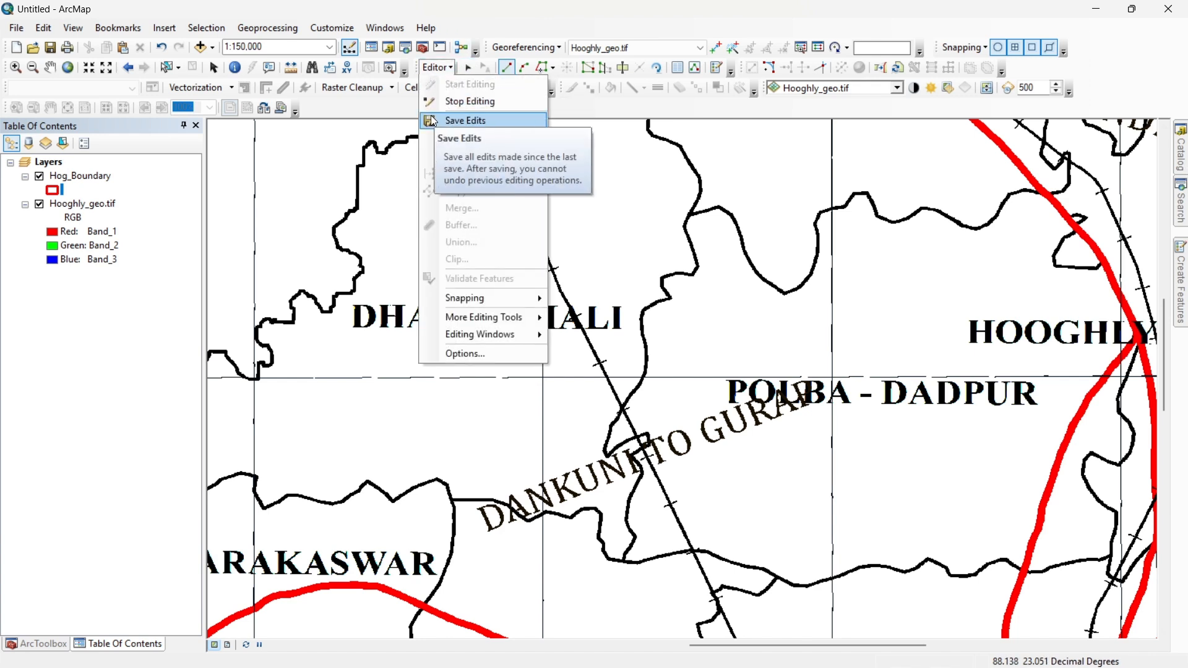
pyautogui.click(444, 71)
pyautogui.click(444, 71)
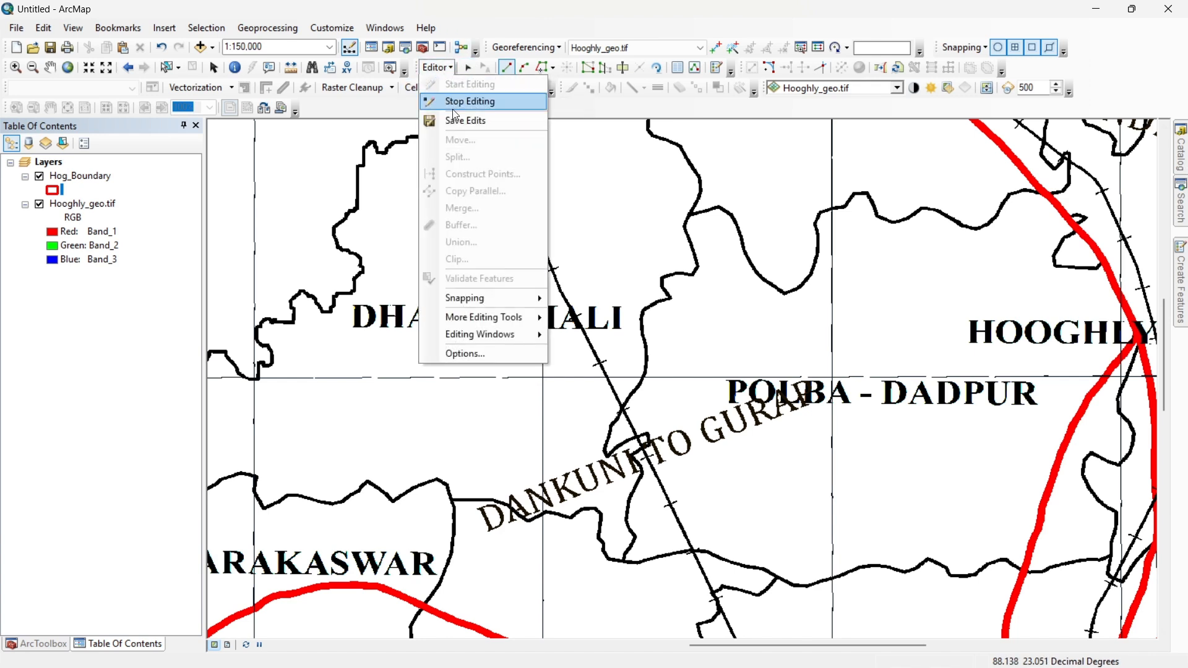
pyautogui.click(444, 69)
pyautogui.click(444, 69)
pyautogui.click(456, 102)
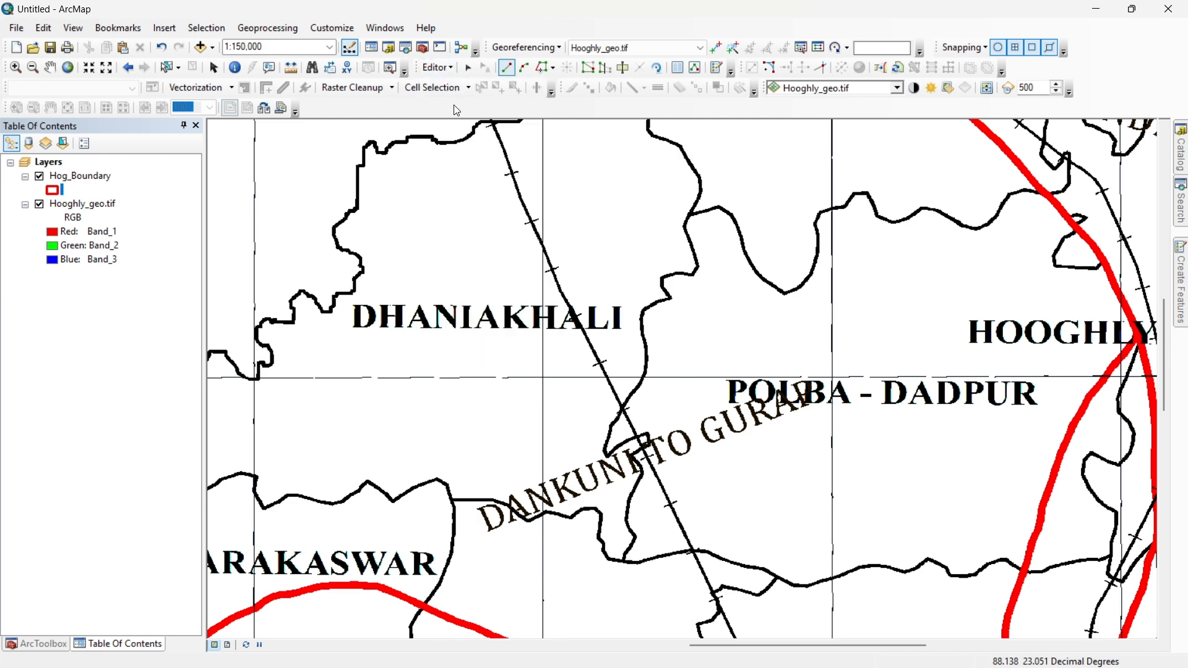
# Step: Start a new shapefile in the DAY 2 folder, named line, with the Polyline feature type
pyautogui.click(1181, 159)
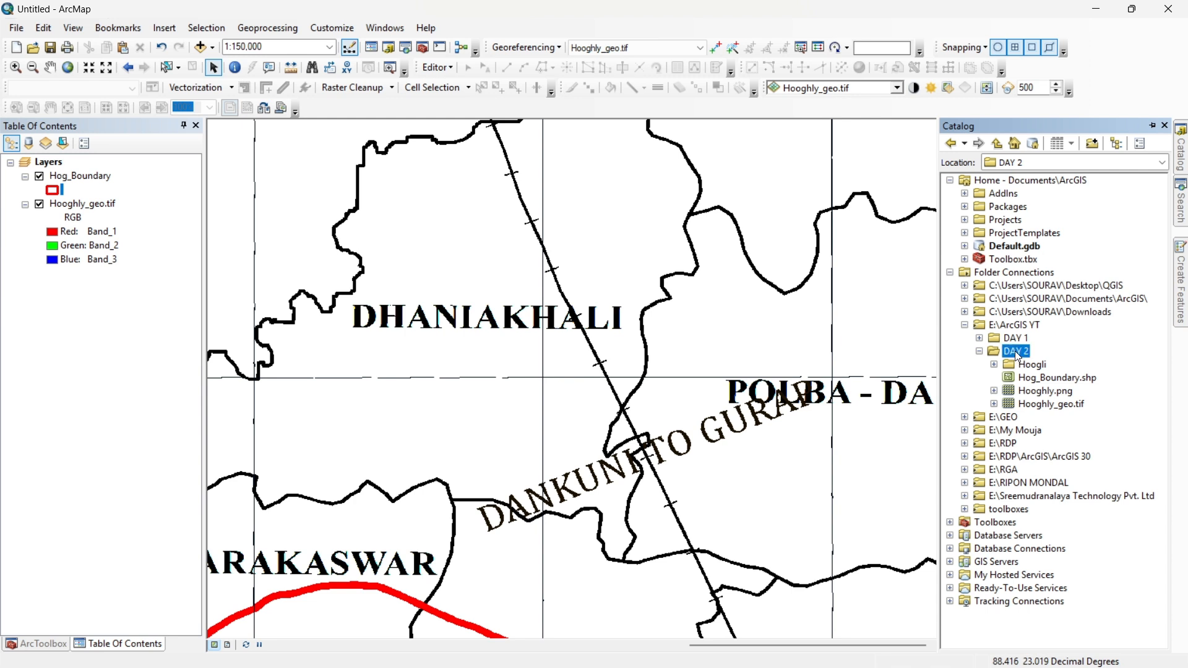
pyautogui.rightClick(1015, 350)
pyautogui.moveTo(1082, 443)
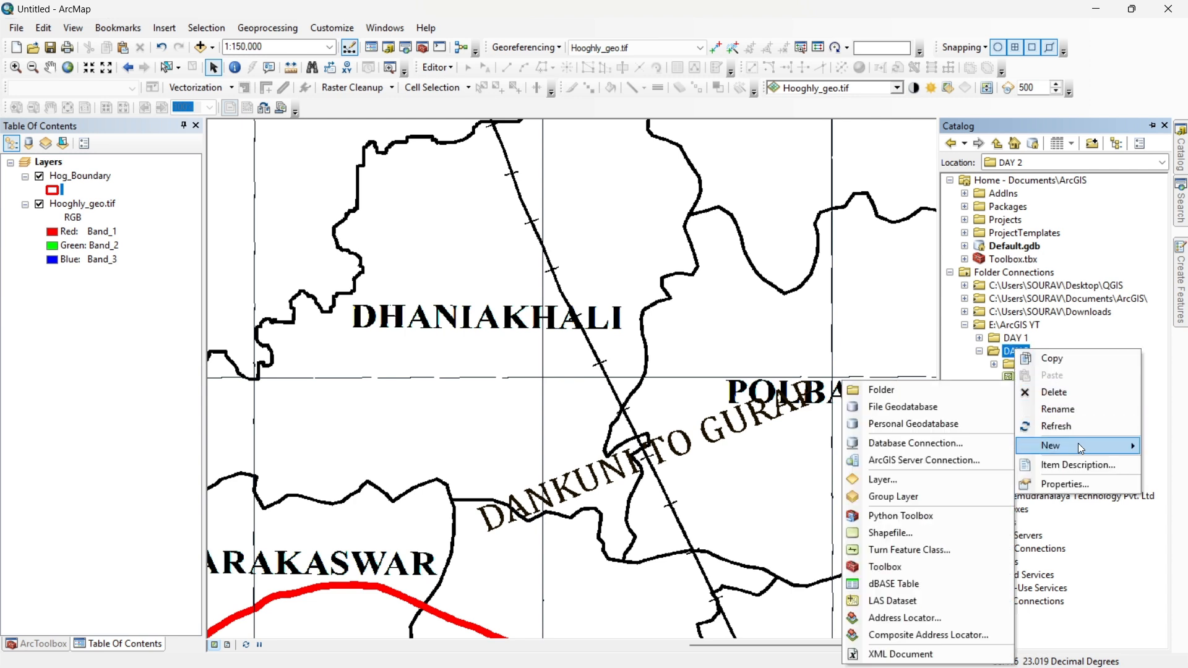
pyautogui.click(931, 532)
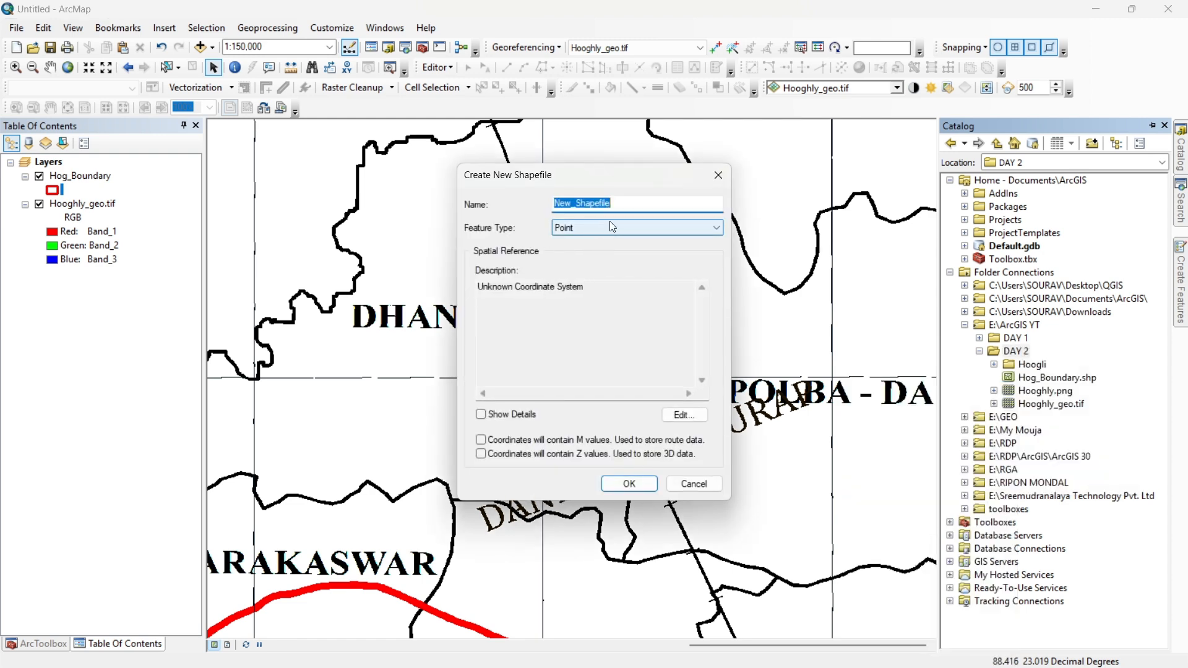
pyautogui.write('line')
pyautogui.click(588, 227)
pyautogui.click(589, 251)
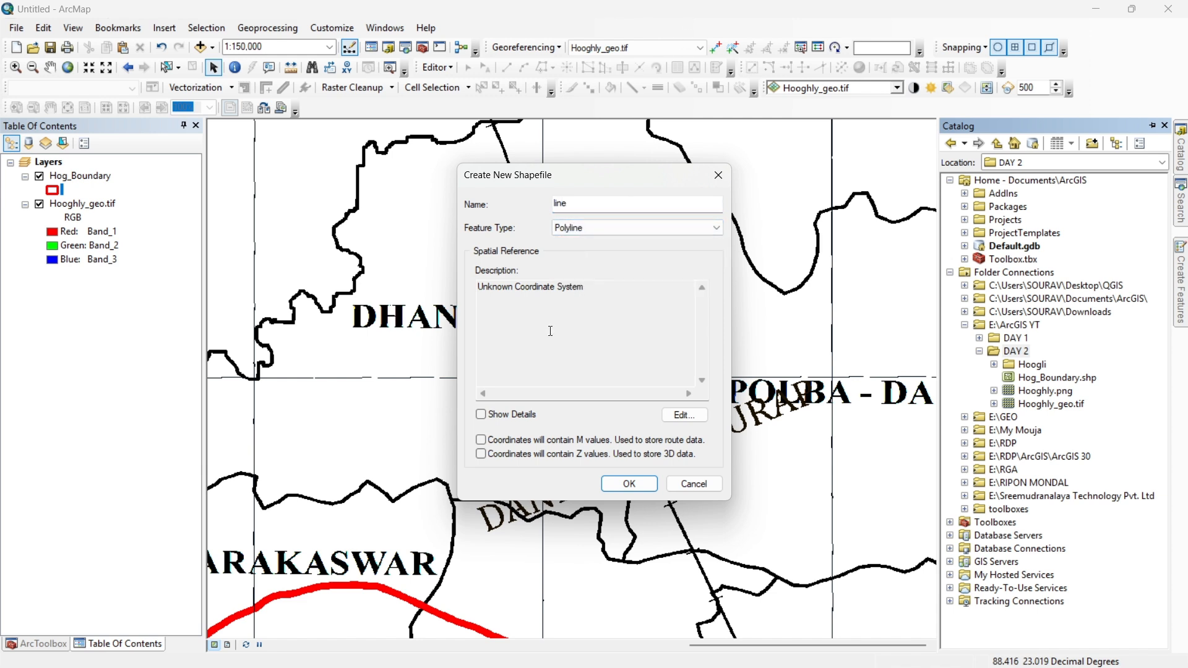
# Step: Assign the WGS 1984 UTM Zone 45N coordinate system to the new shapefile and create it
pyautogui.click(695, 422)
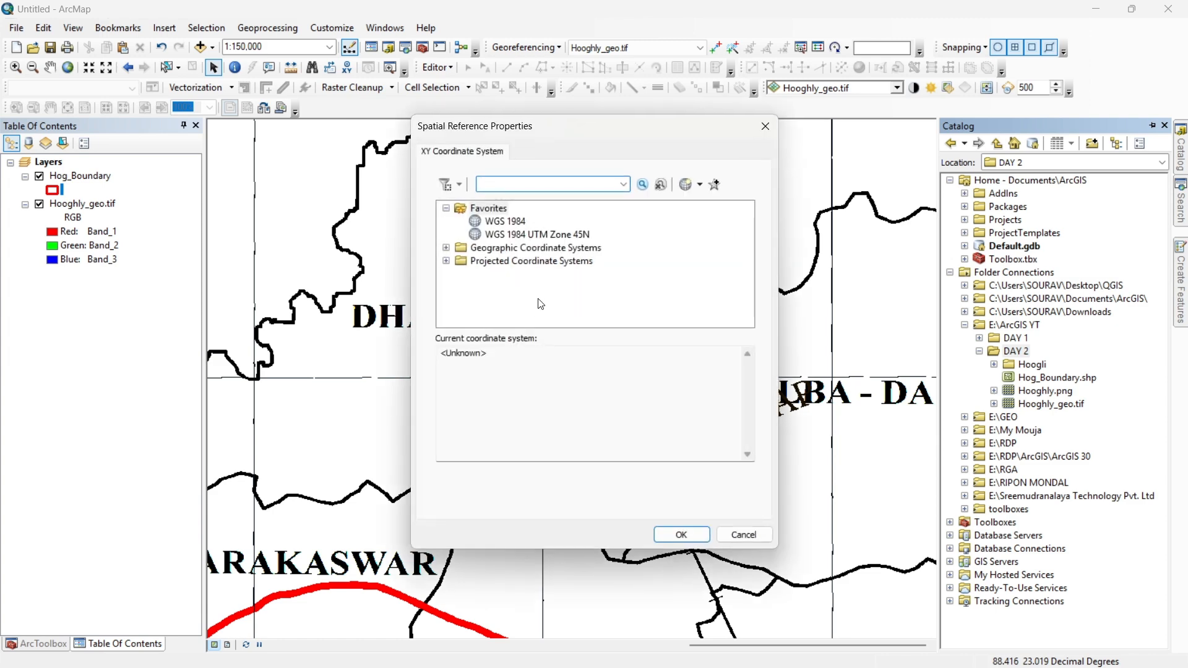
pyautogui.click(510, 240)
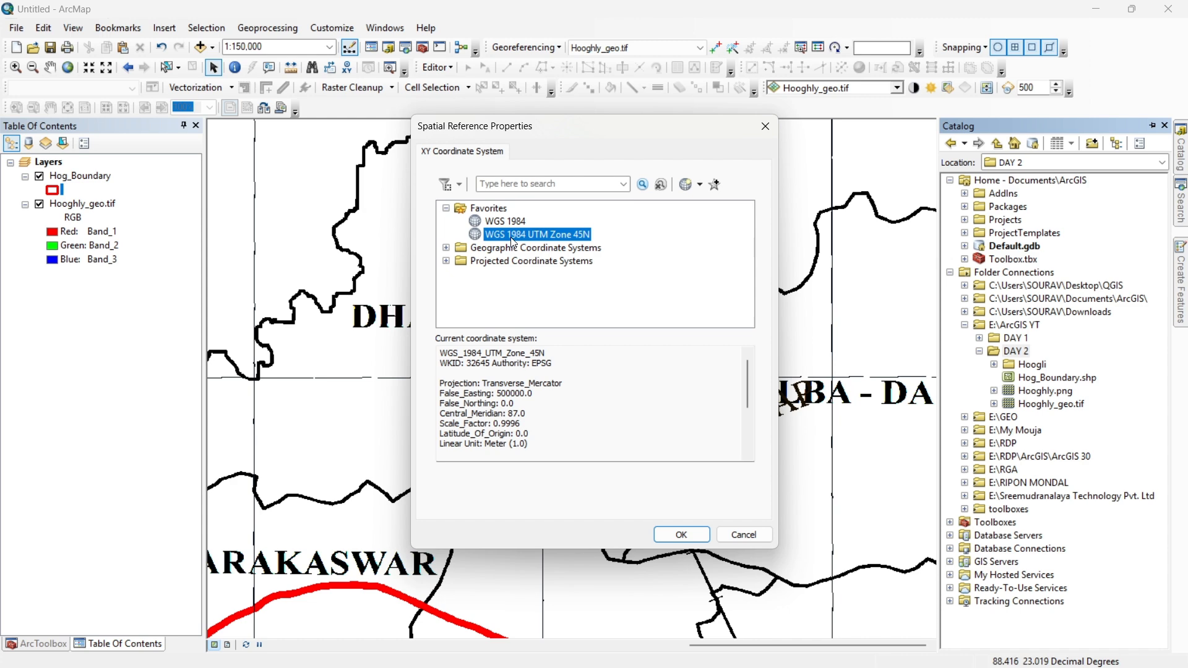
pyautogui.click(687, 537)
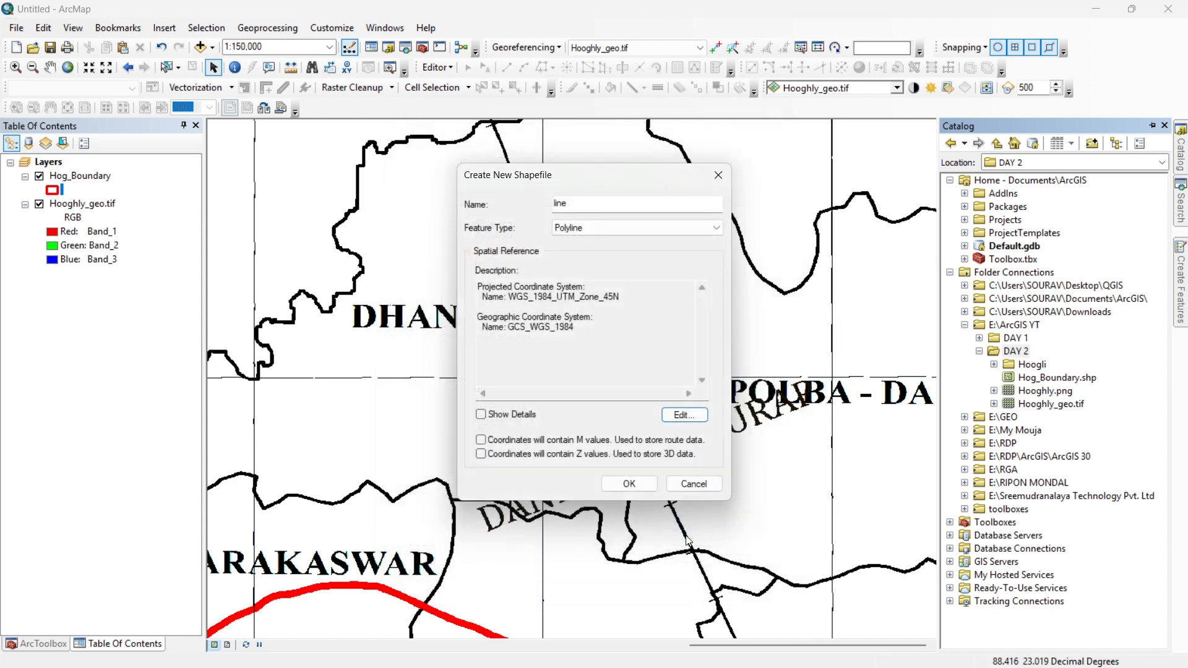
pyautogui.click(622, 475)
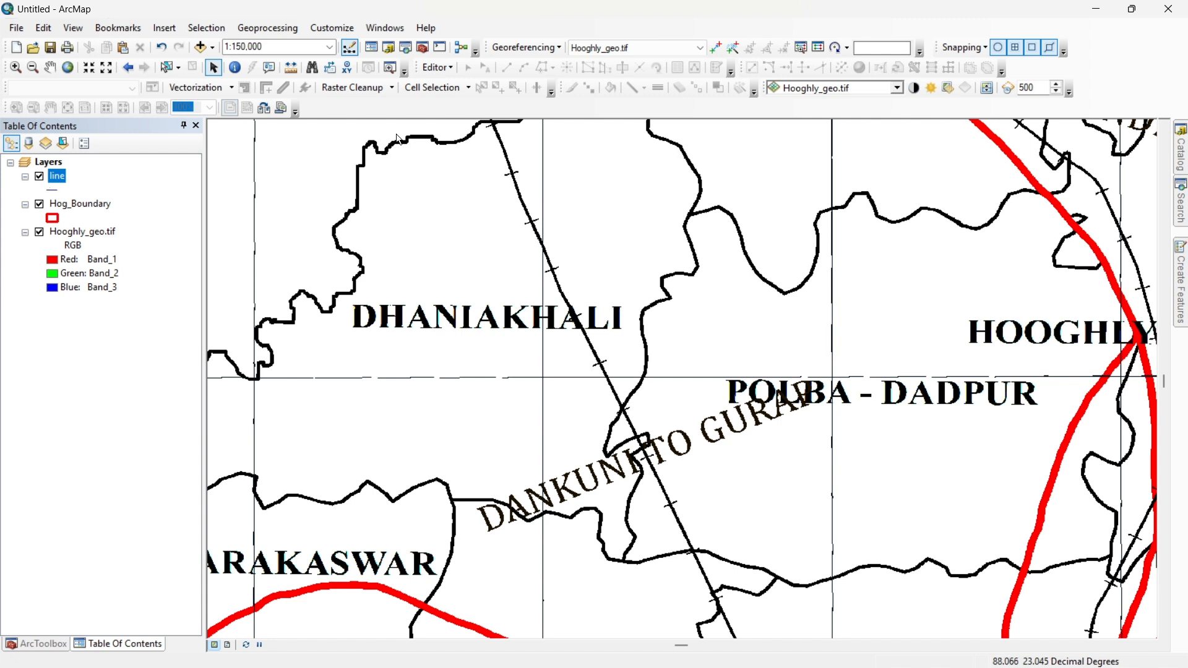
# Step: Start an edit session and choose the line feature template with the Line construction tool
pyautogui.click(436, 68)
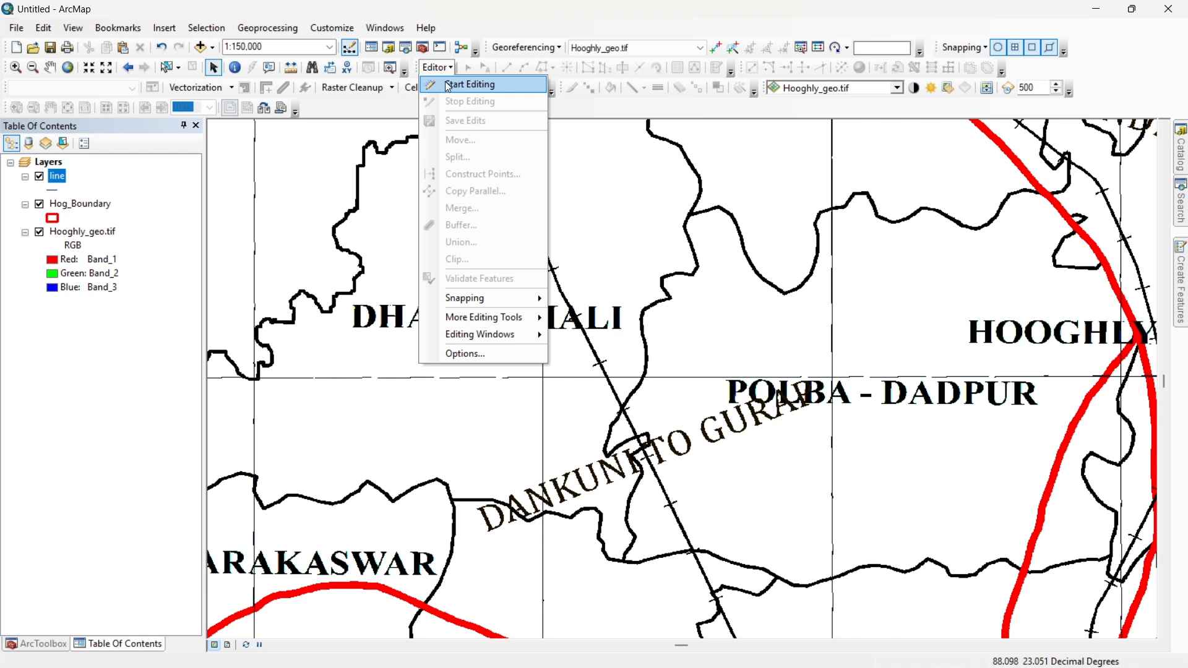
pyautogui.click(449, 84)
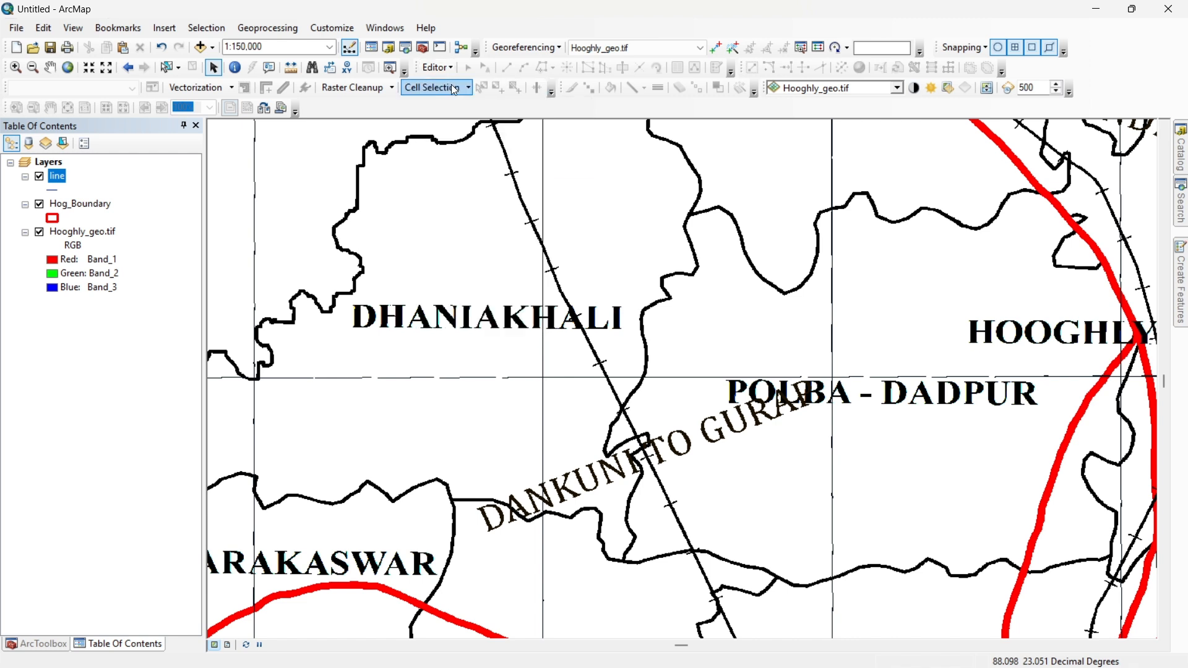
pyautogui.click(720, 67)
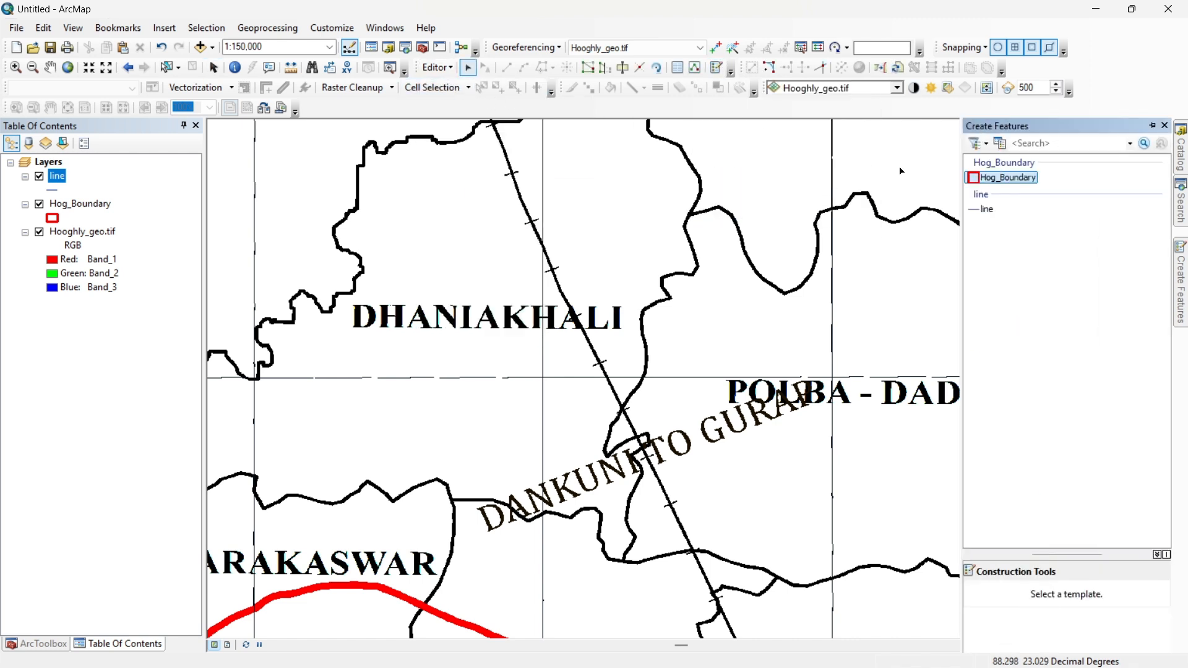
pyautogui.click(986, 210)
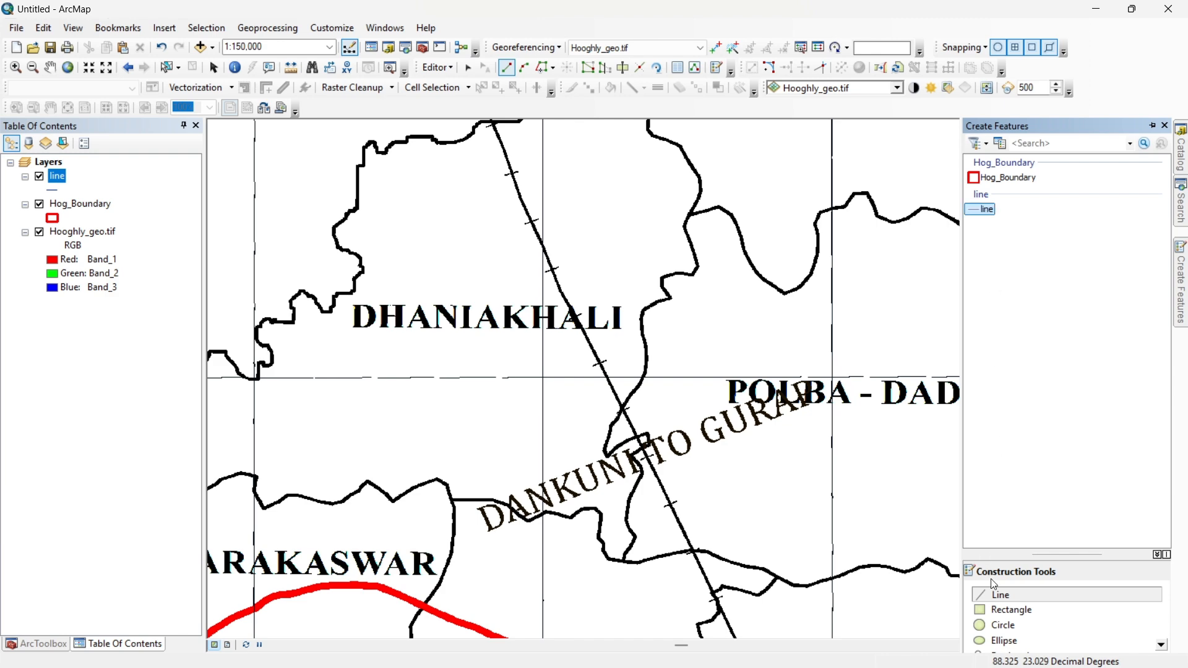
pyautogui.click(997, 595)
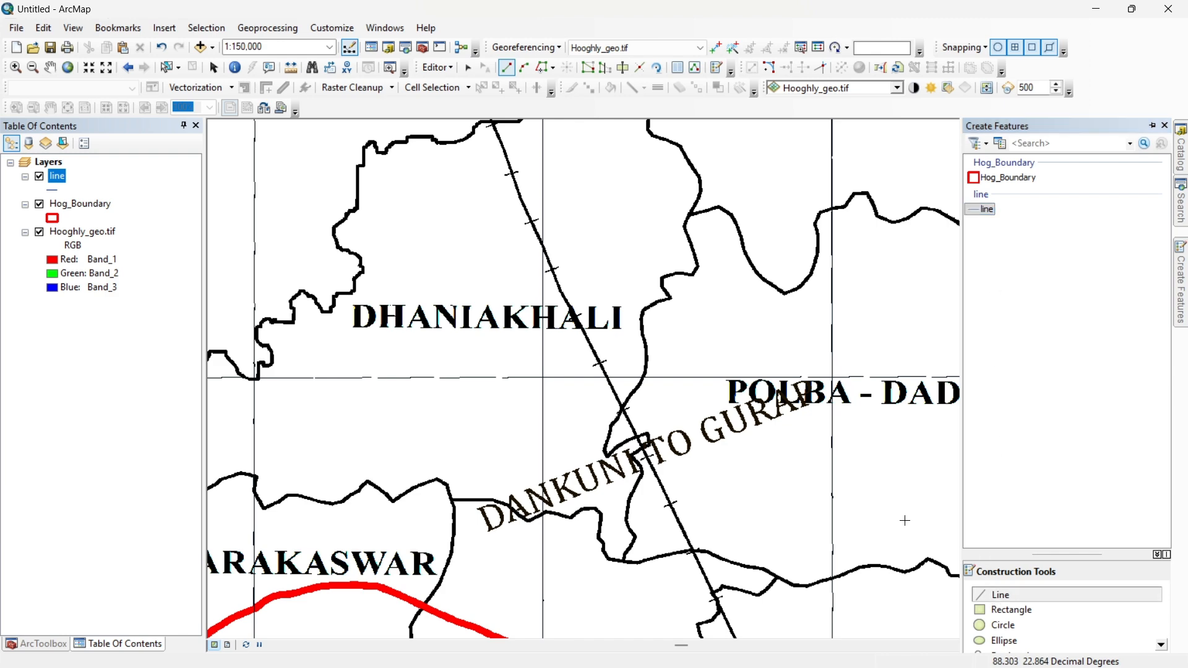
# Step: Start the railway line at its northern end above Dhaniakhali and trace it south across the block boundary
pyautogui.moveTo(448, 204); pyautogui.dragTo(443, 446)
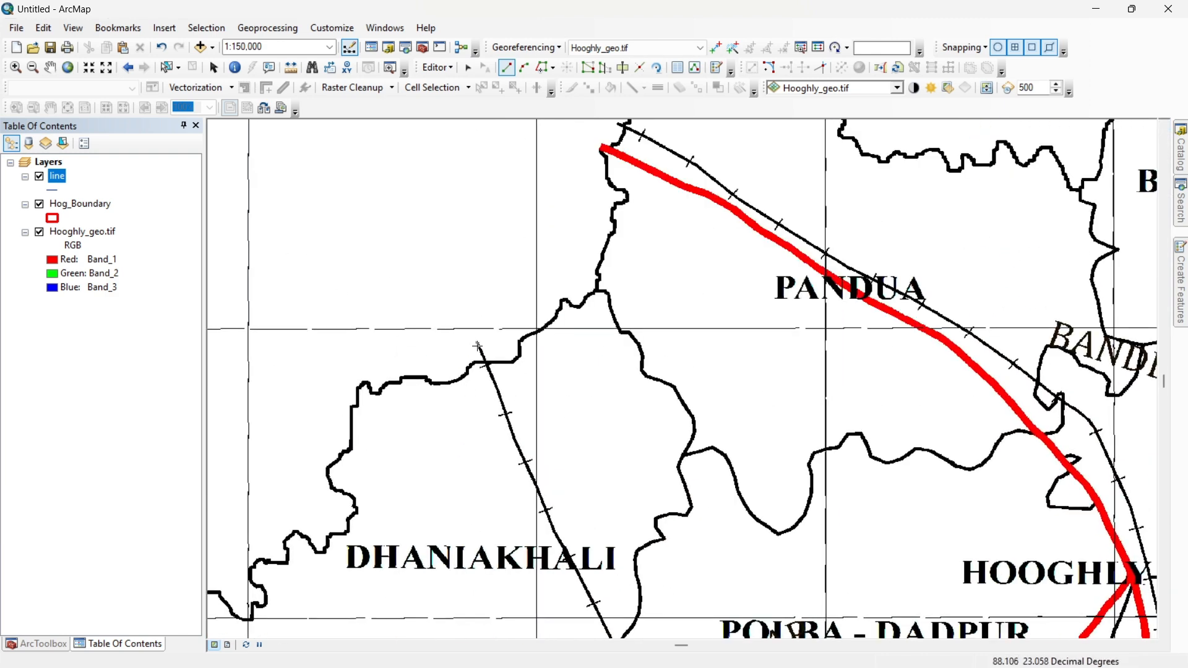
pyautogui.moveTo(542, 392); pyautogui.dragTo(274, 170)
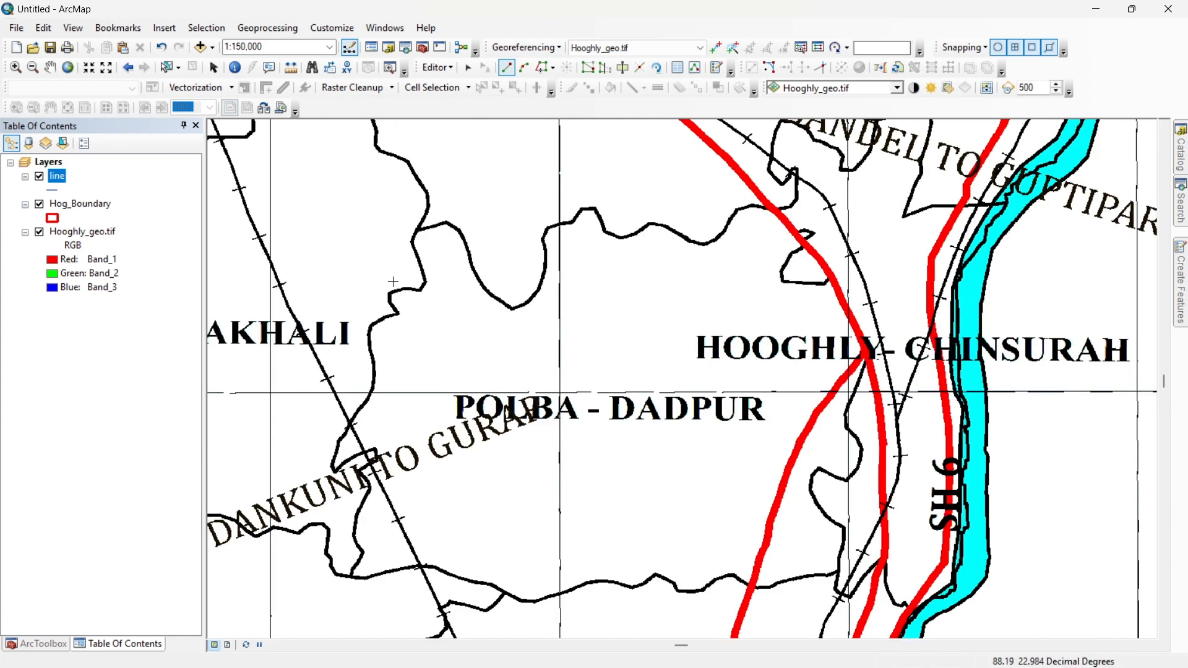
pyautogui.moveTo(380, 278); pyautogui.dragTo(730, 456)
pyautogui.scroll(8, 566, 311)
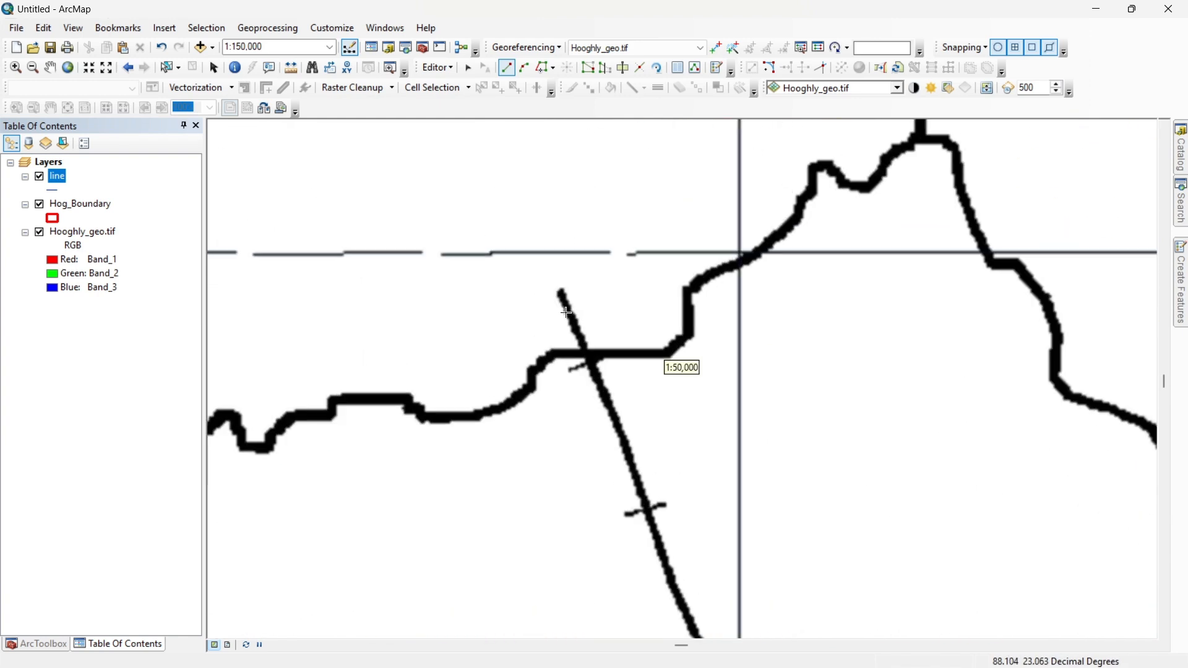
pyautogui.click(542, 219)
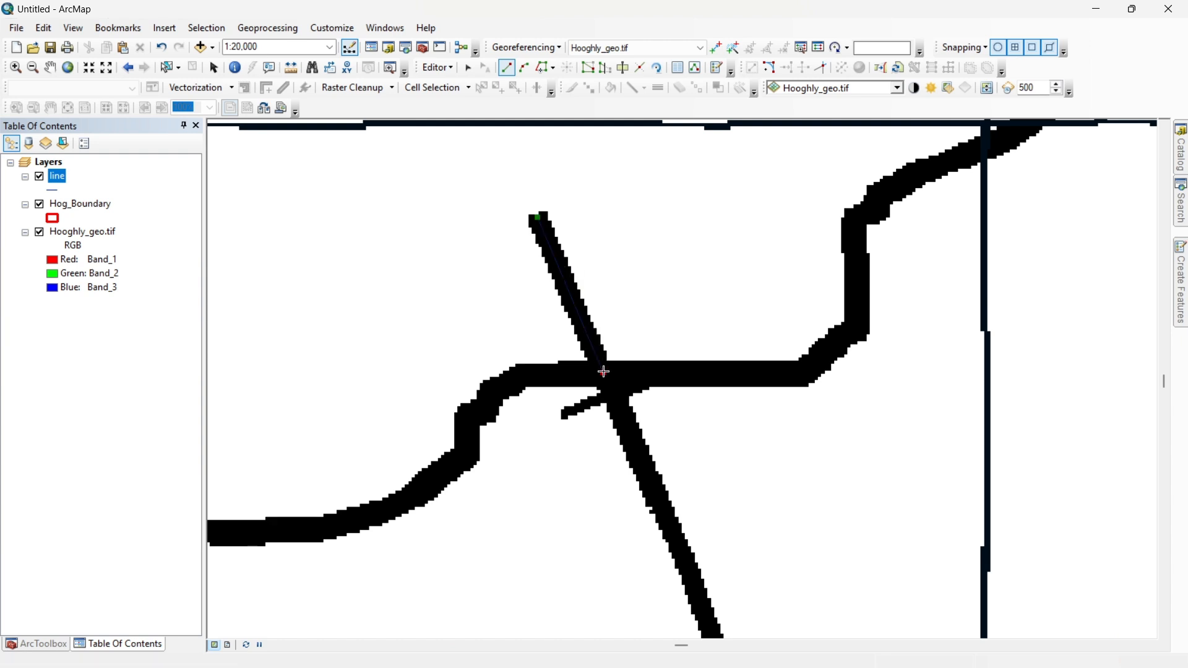
pyautogui.moveTo(603, 371); pyautogui.dragTo(570, 222)
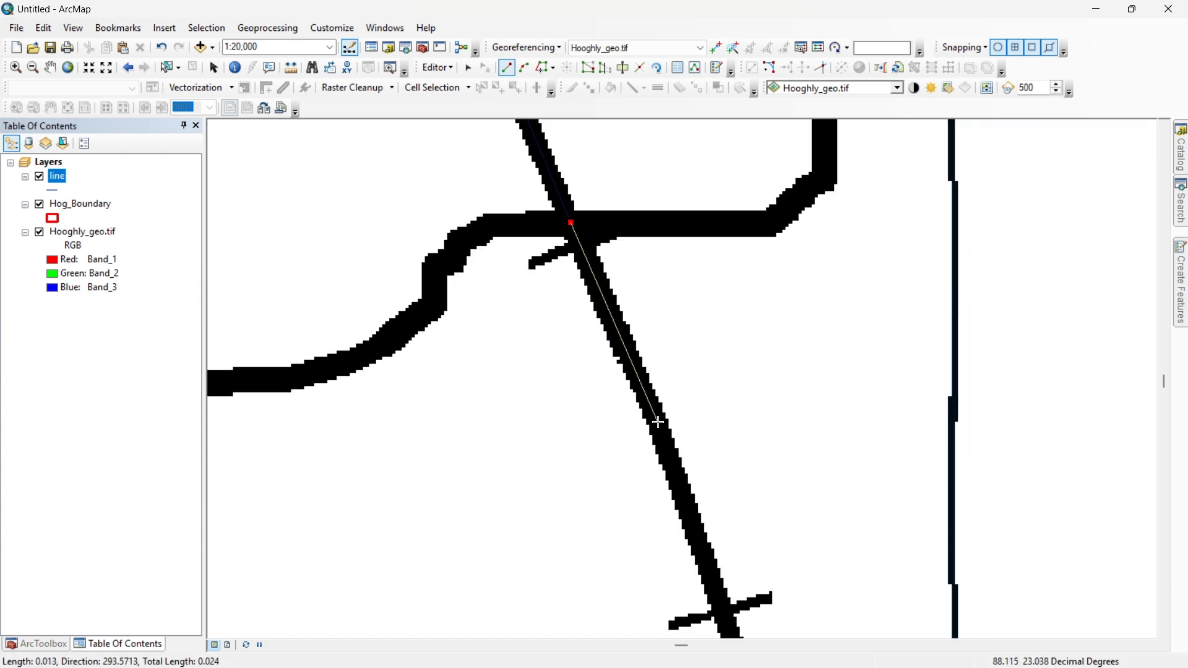
pyautogui.click(713, 586)
pyautogui.moveTo(714, 587); pyautogui.dragTo(568, 222)
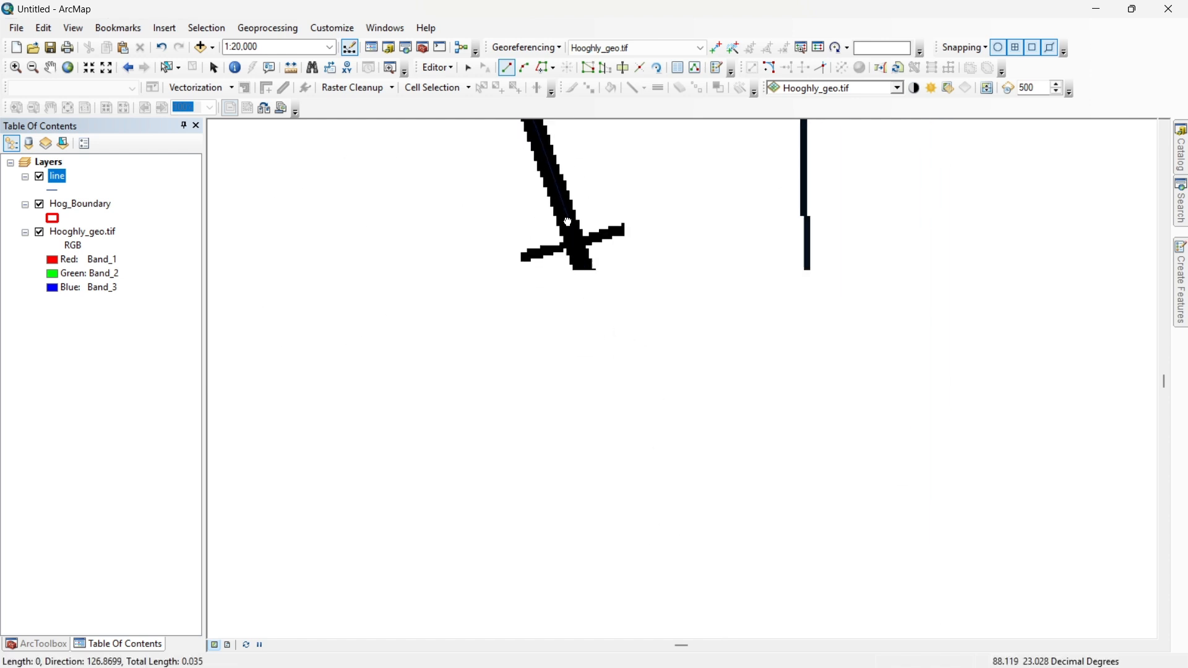
# Step: Continue tracing the railway southeast through Dhaniakhali block into the DHANIAKHALI label
pyautogui.click(594, 315)
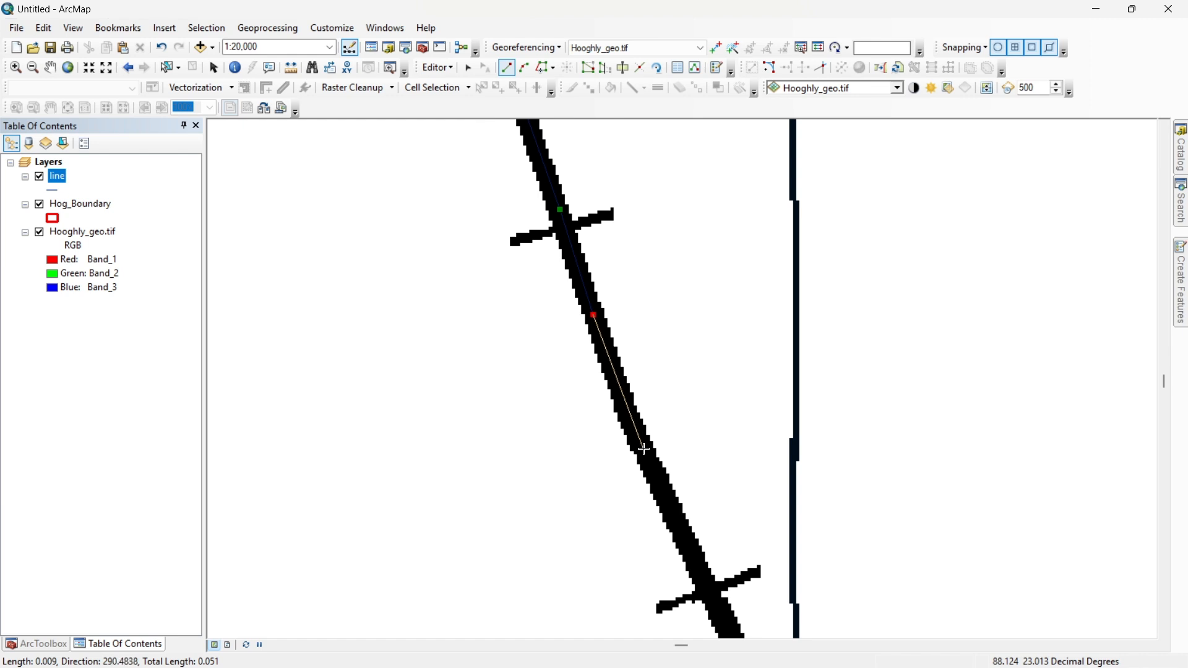
pyautogui.click(643, 448)
pyautogui.moveTo(643, 449); pyautogui.dragTo(480, 123)
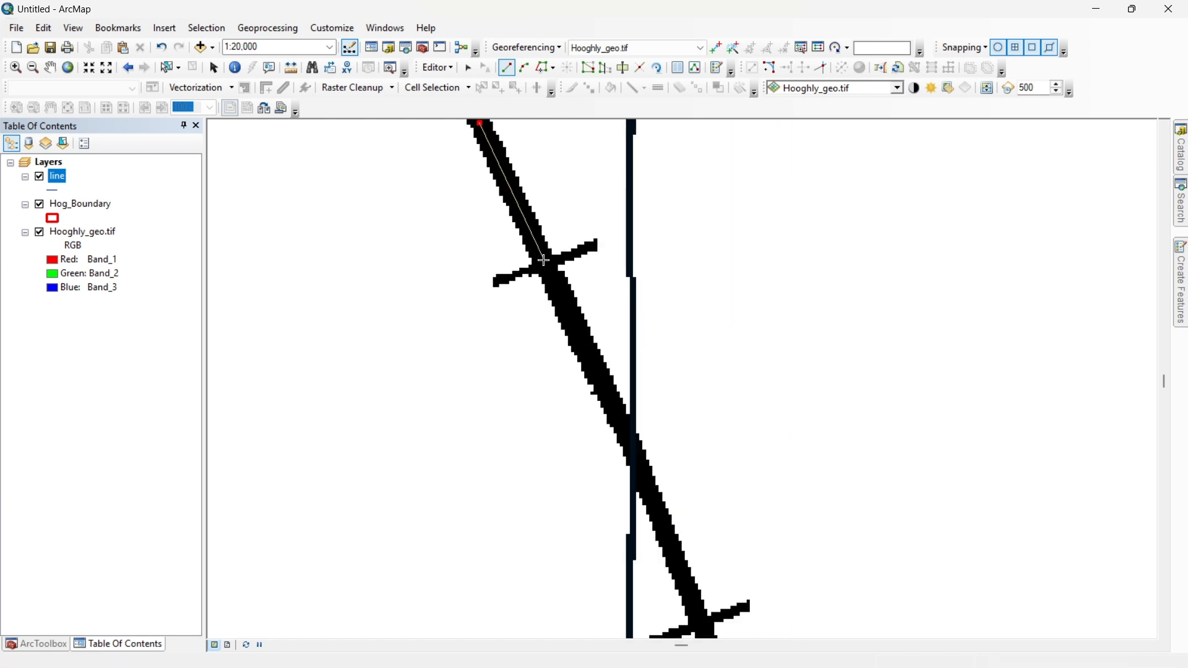
pyautogui.moveTo(544, 260); pyautogui.dragTo(594, 353)
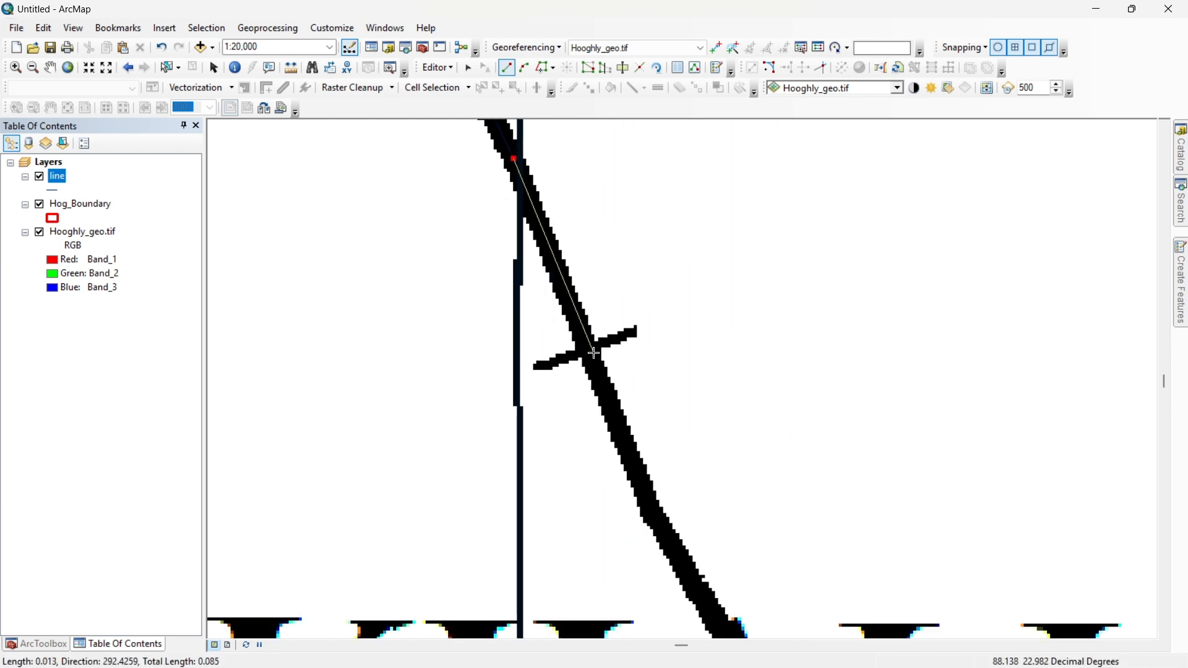
pyautogui.click(594, 360)
pyautogui.click(644, 492)
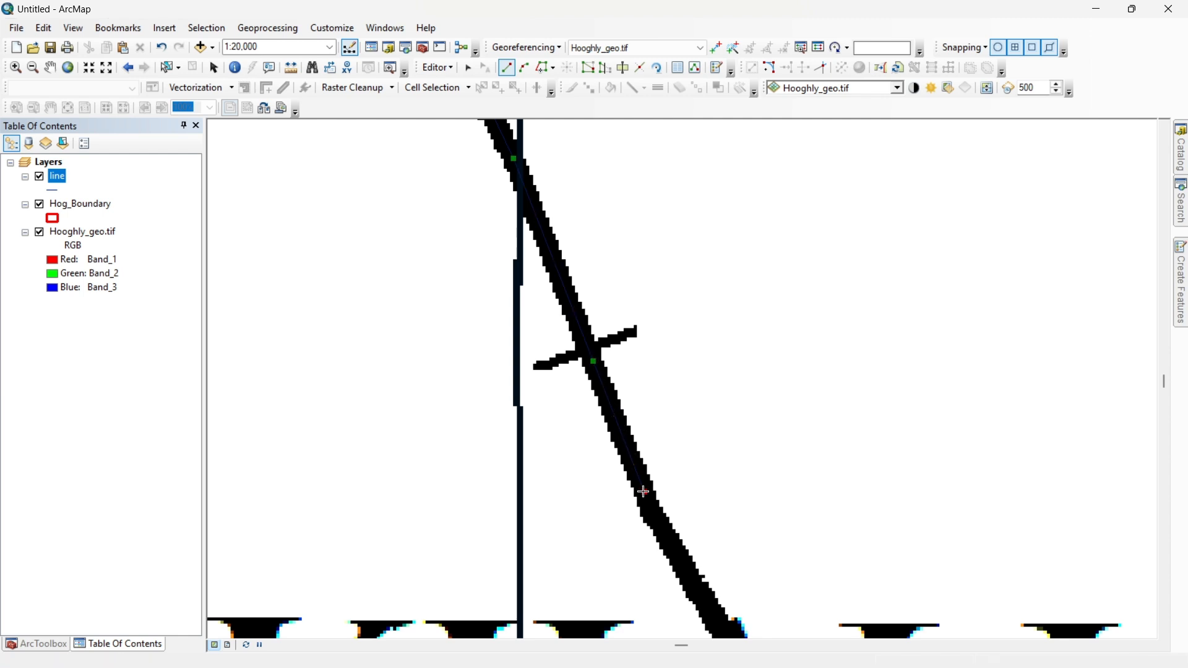
pyautogui.moveTo(643, 492); pyautogui.dragTo(580, 263)
pyautogui.click(612, 321)
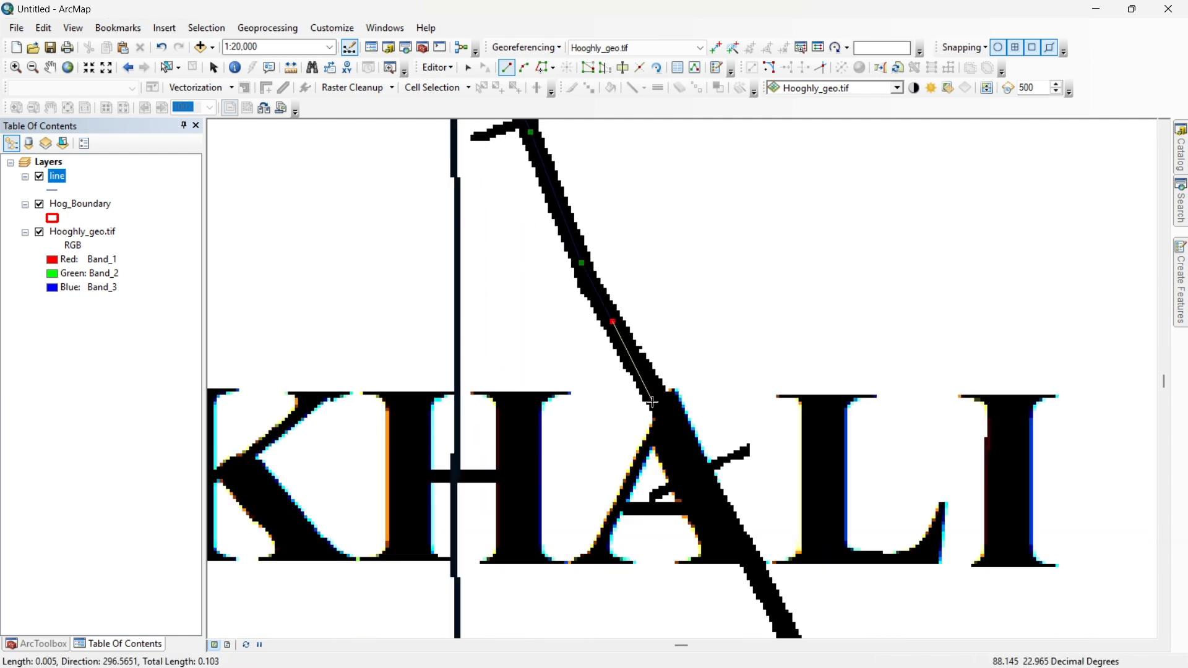
pyautogui.click(690, 446)
pyautogui.moveTo(694, 463); pyautogui.dragTo(535, 159)
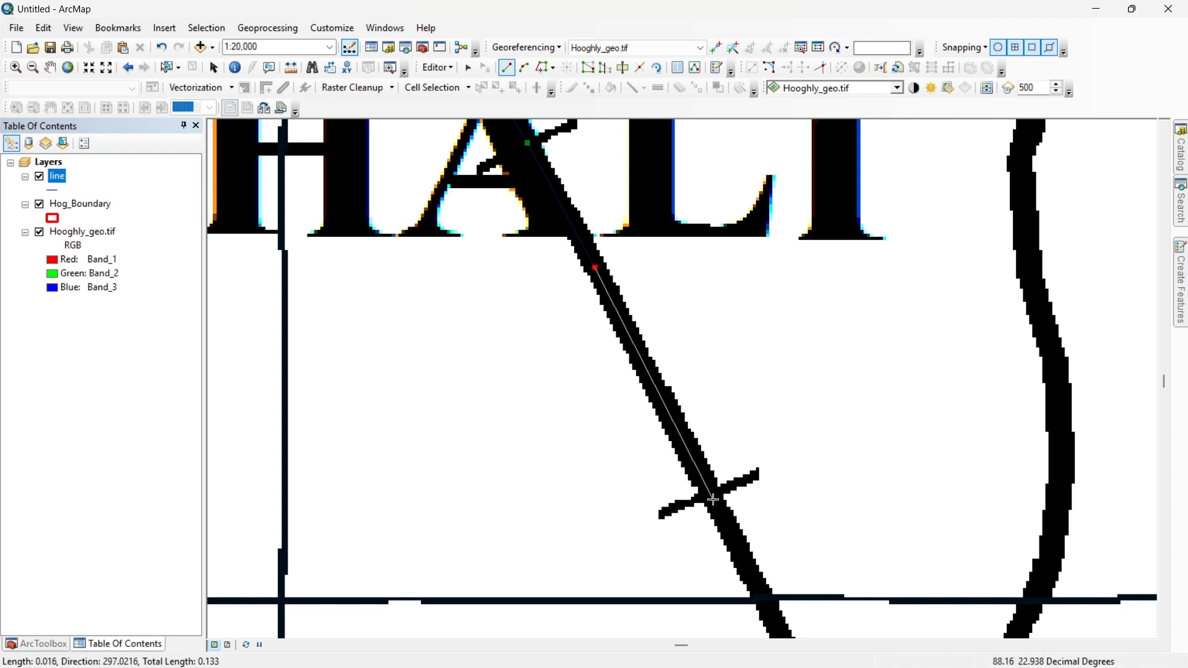
# Step: Extend the railway trace from the DHANIAKHALI label across the block boundary and past the DANKUNI TO GURAP label
pyautogui.click(730, 521)
pyautogui.moveTo(731, 523); pyautogui.dragTo(564, 133)
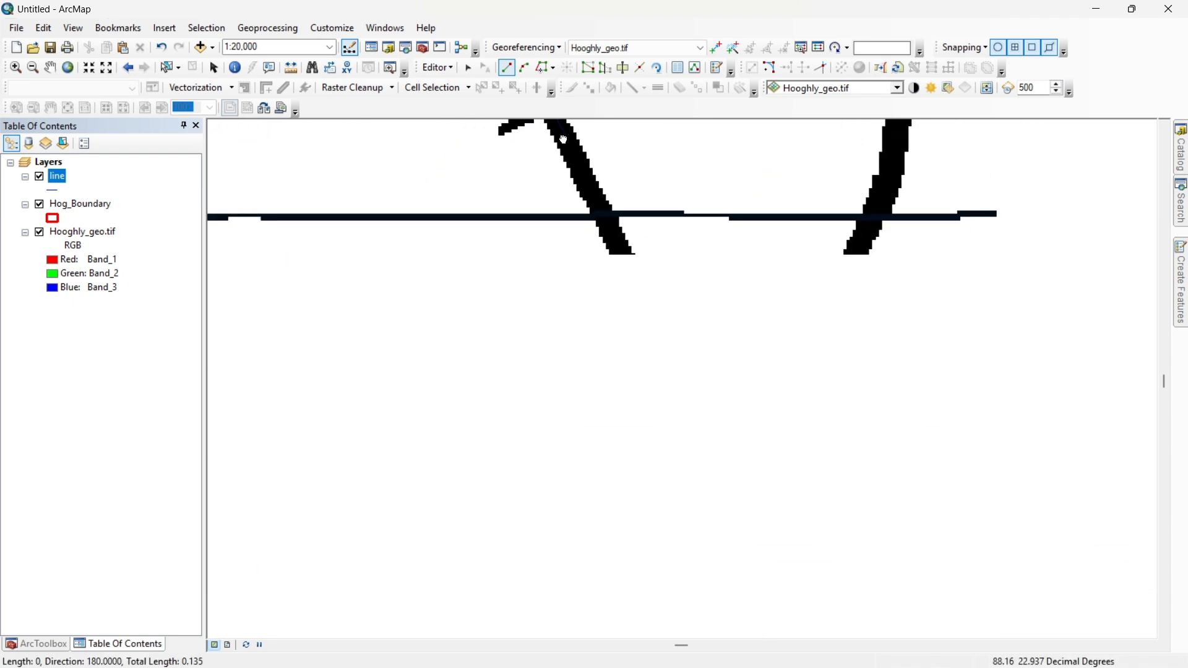
pyautogui.click(643, 286)
pyautogui.click(751, 509)
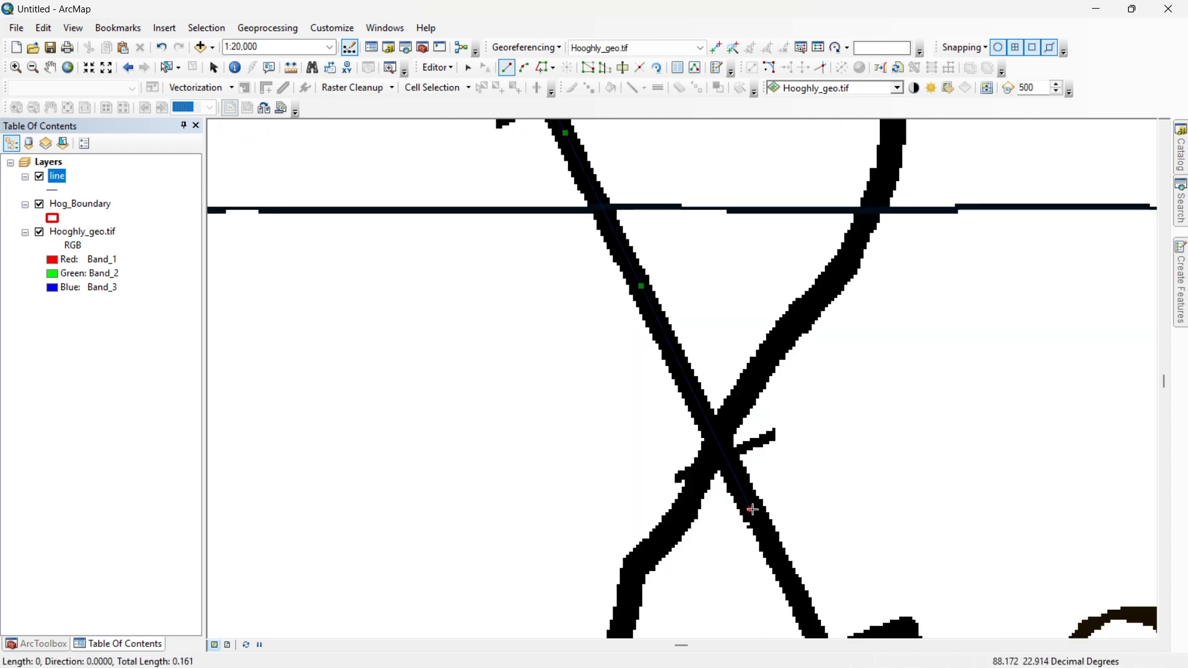
pyautogui.moveTo(750, 510); pyautogui.dragTo(625, 208)
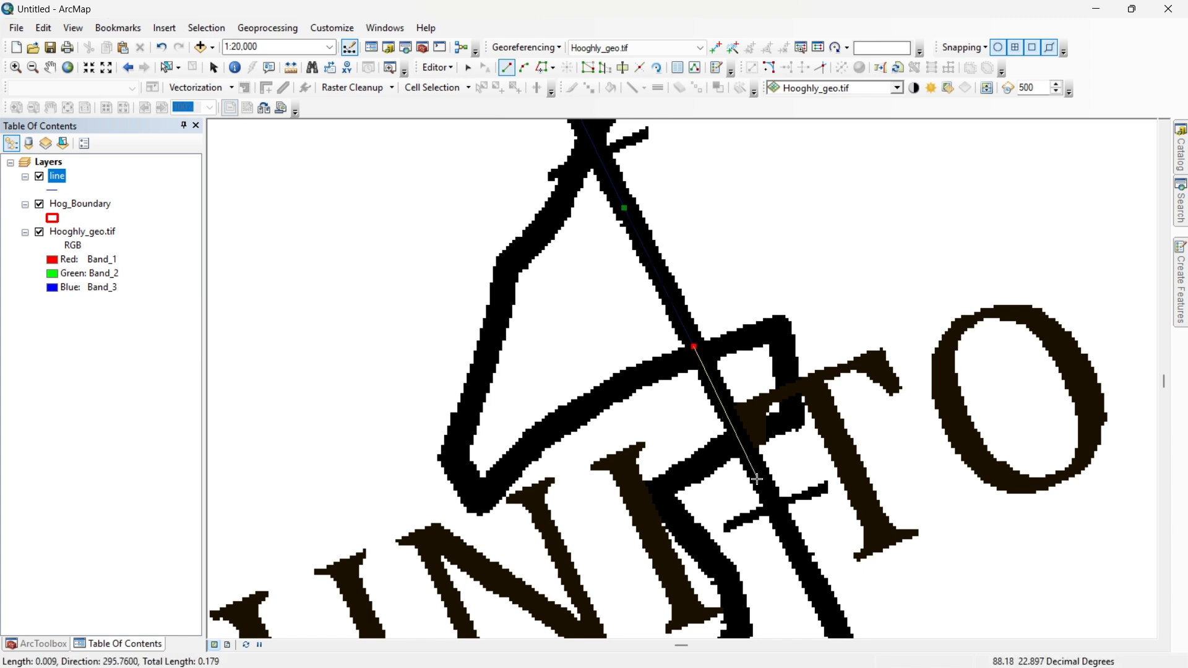
pyautogui.click(778, 510)
pyautogui.moveTo(779, 510); pyautogui.dragTo(637, 184)
pyautogui.click(714, 334)
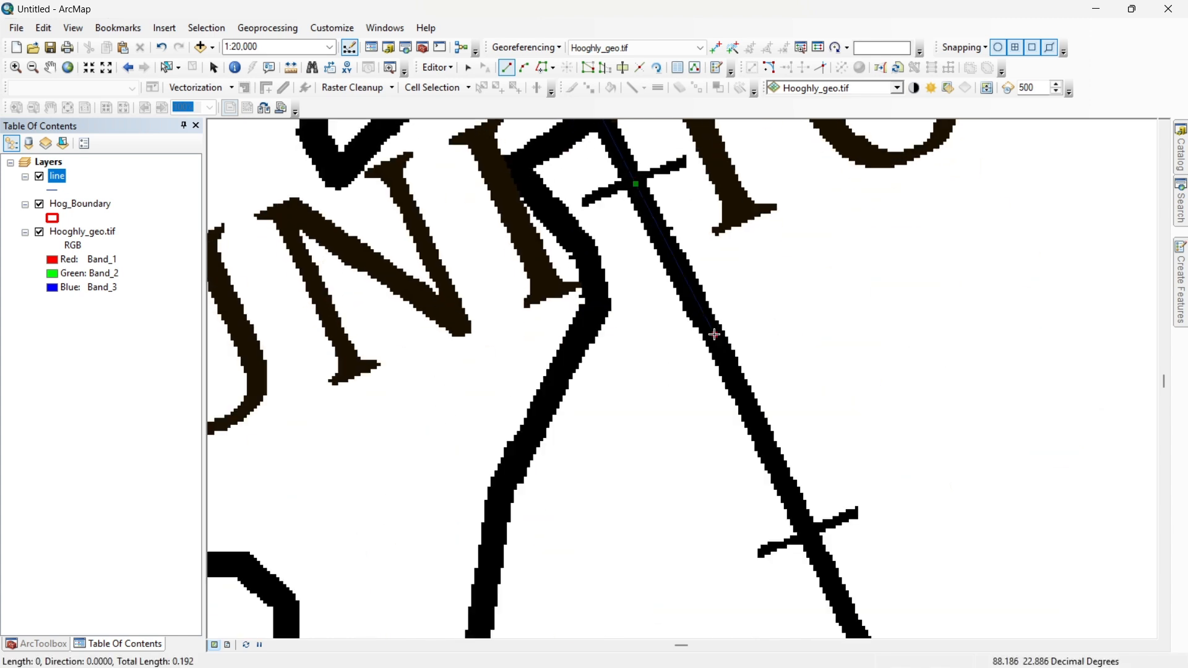
pyautogui.click(816, 552)
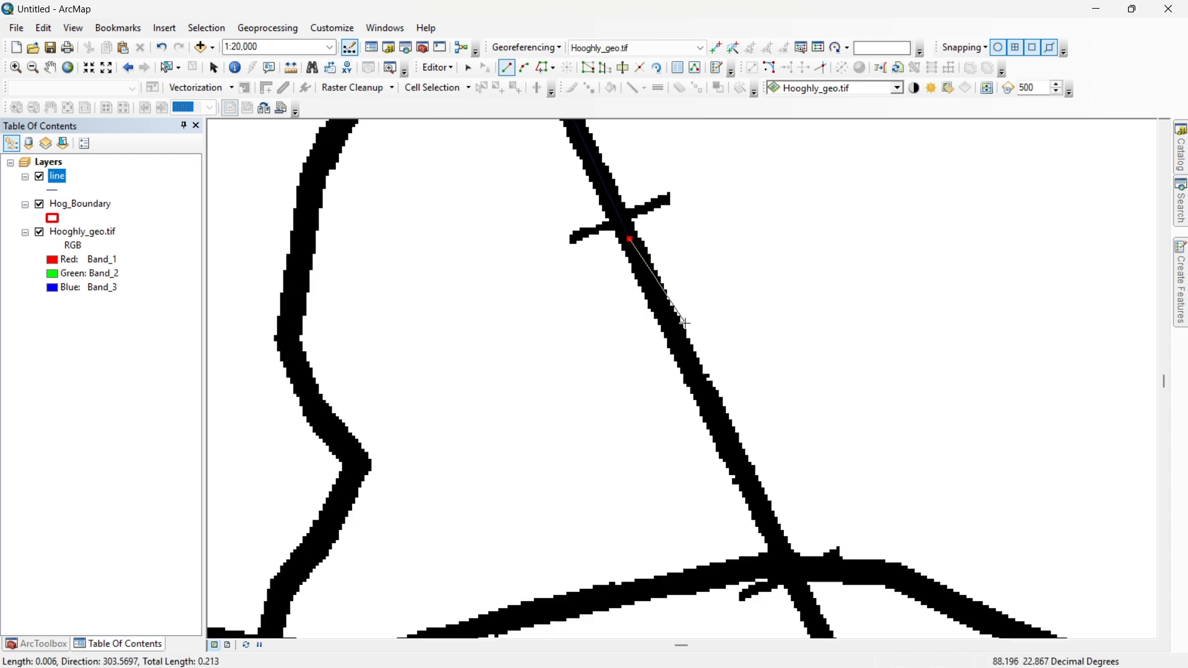
# Step: Trace the railway through the block boundary crossings south of the DANKUNI TO GURAP label
pyautogui.moveTo(722, 429); pyautogui.dragTo(557, 151)
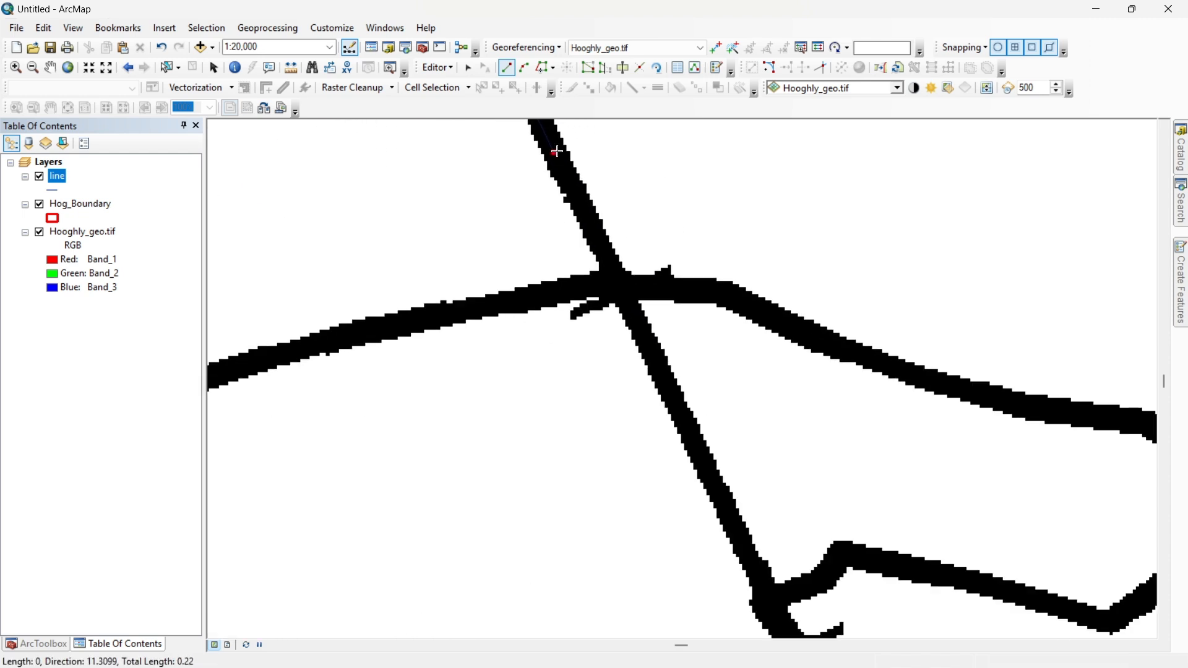
pyautogui.click(643, 330)
pyautogui.click(745, 552)
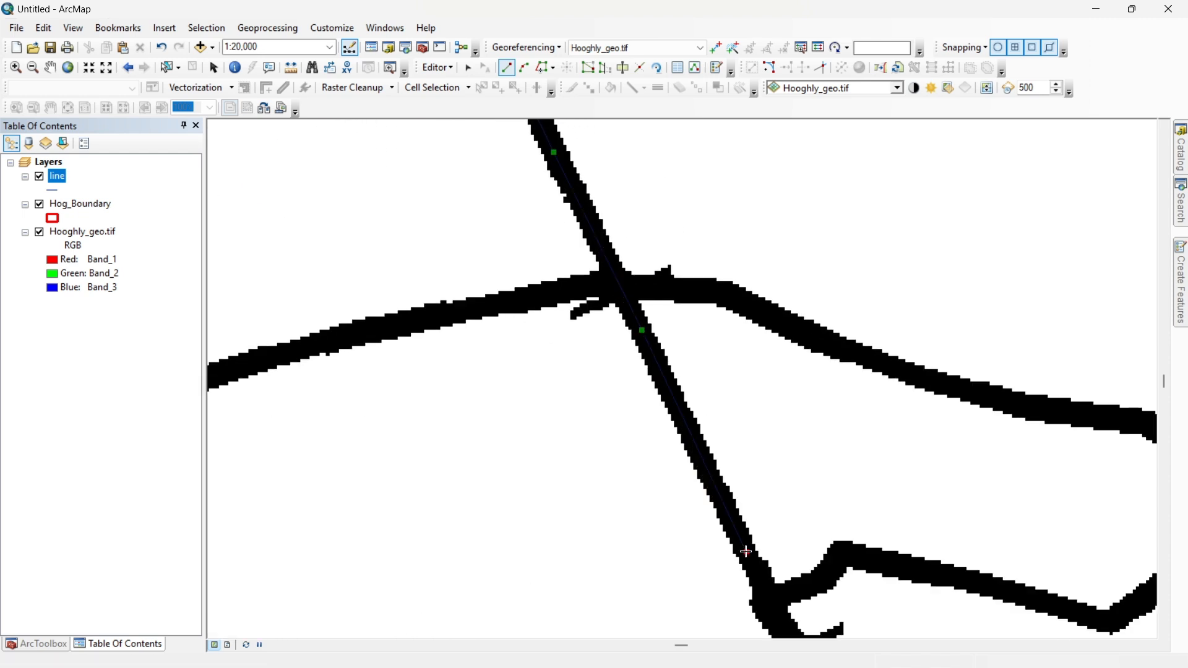
pyautogui.moveTo(745, 552); pyautogui.dragTo(694, 276)
pyautogui.click(720, 333)
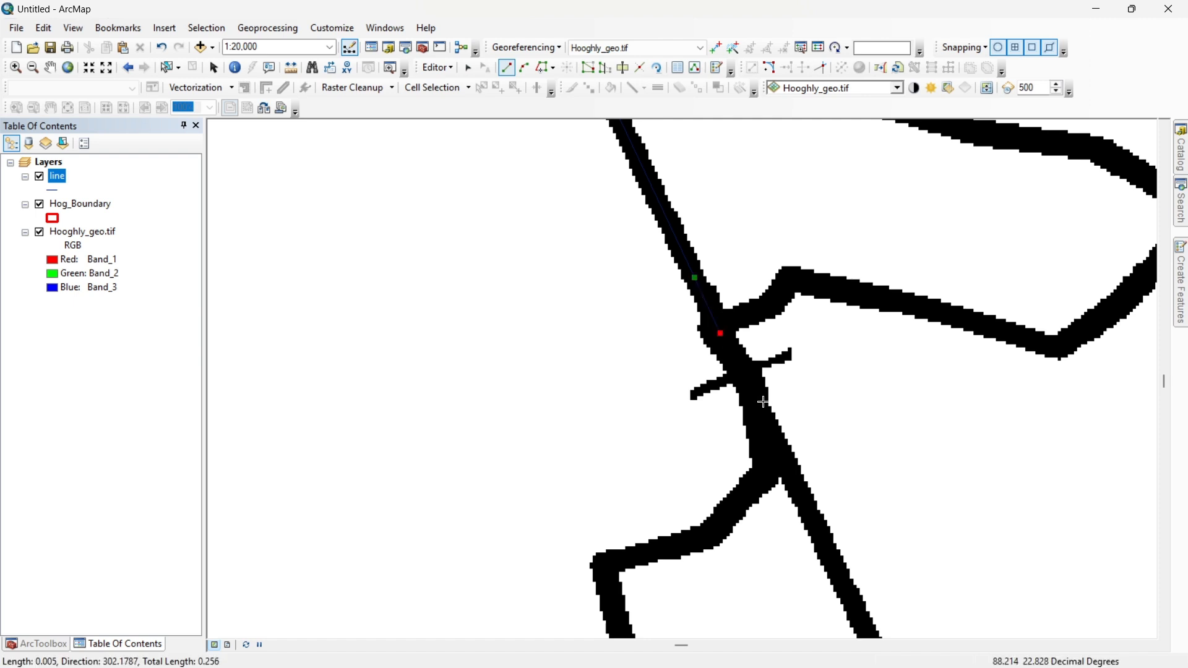
pyautogui.click(776, 439)
pyautogui.moveTo(776, 438); pyautogui.dragTo(569, 65)
# Step: Carry the railway trace southeast over the grid line and across the red road
pyautogui.click(684, 306)
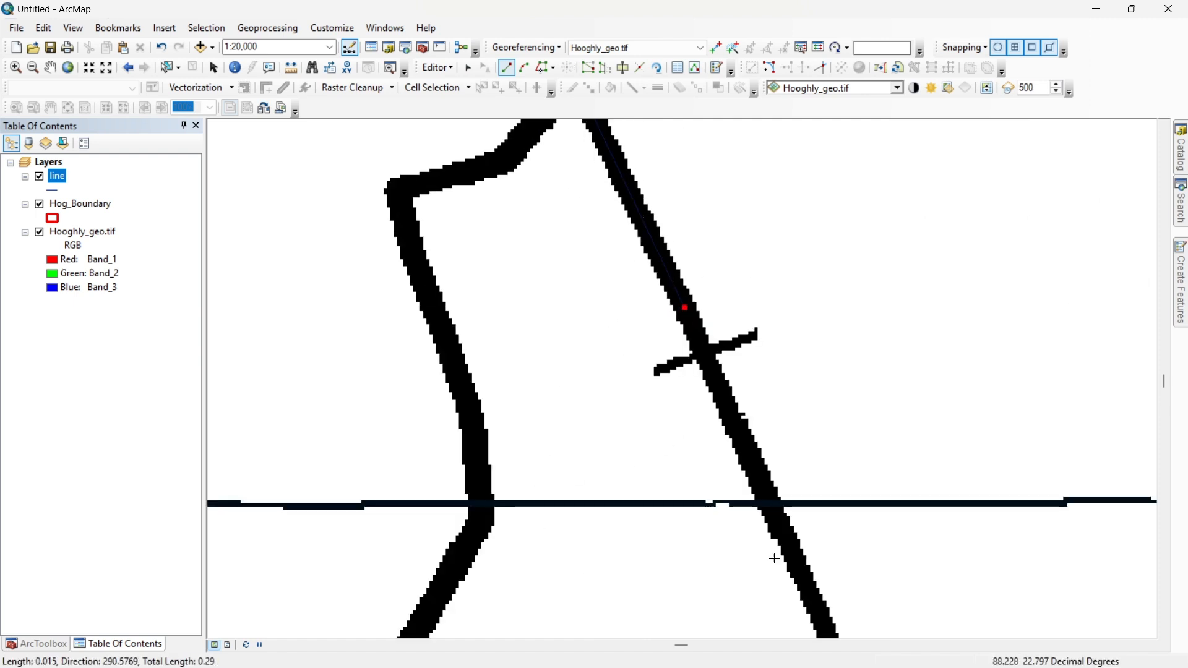
pyautogui.click(824, 634)
pyautogui.moveTo(824, 635); pyautogui.dragTo(599, 130)
pyautogui.click(653, 249)
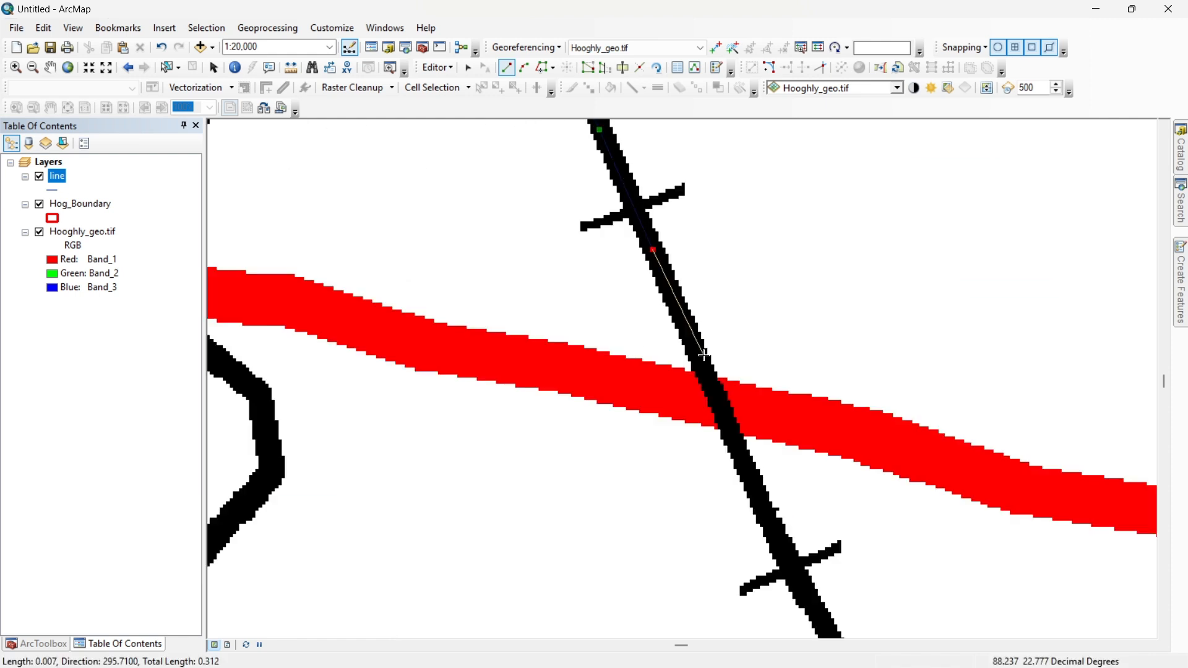
pyautogui.click(746, 481)
pyautogui.moveTo(745, 481); pyautogui.dragTo(636, 131)
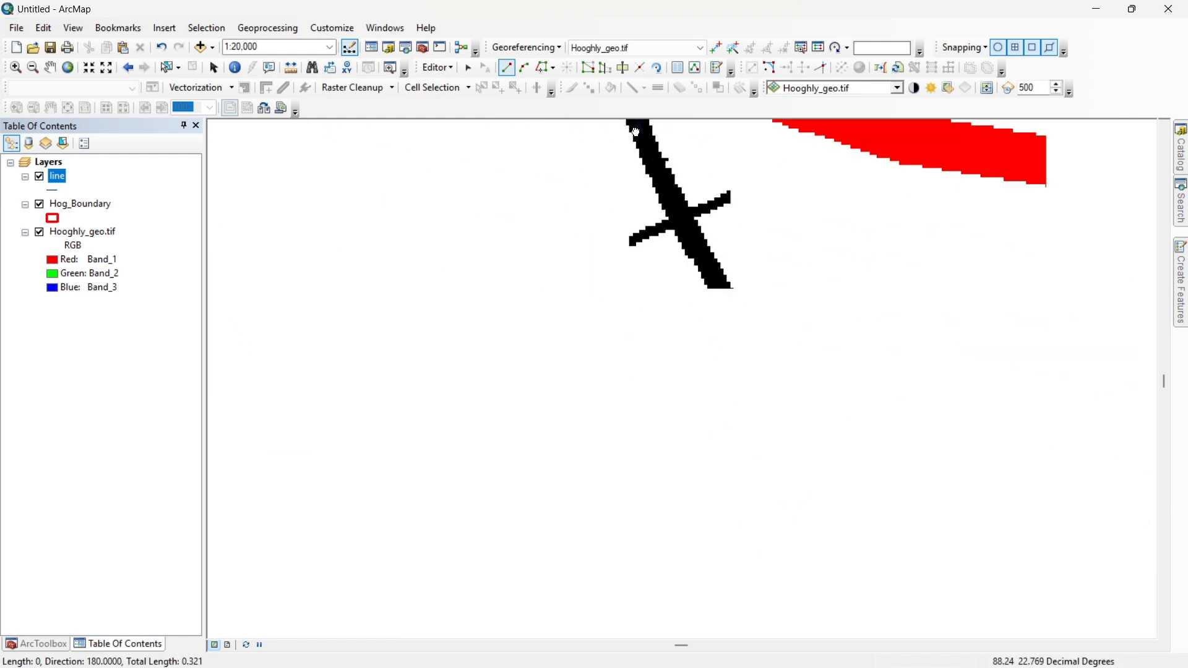
# Step: Trace the railway from below the red road to the block boundary crossing north of the SRIRAM label
pyautogui.click(691, 230)
pyautogui.click(810, 464)
pyautogui.moveTo(810, 464)
pyautogui.mouseDown()
pyautogui.moveTo(778, 440)
pyautogui.moveTo(617, 133)
pyautogui.mouseUp()
pyautogui.click(777, 422)
pyautogui.moveTo(777, 422); pyautogui.dragTo(585, 176)
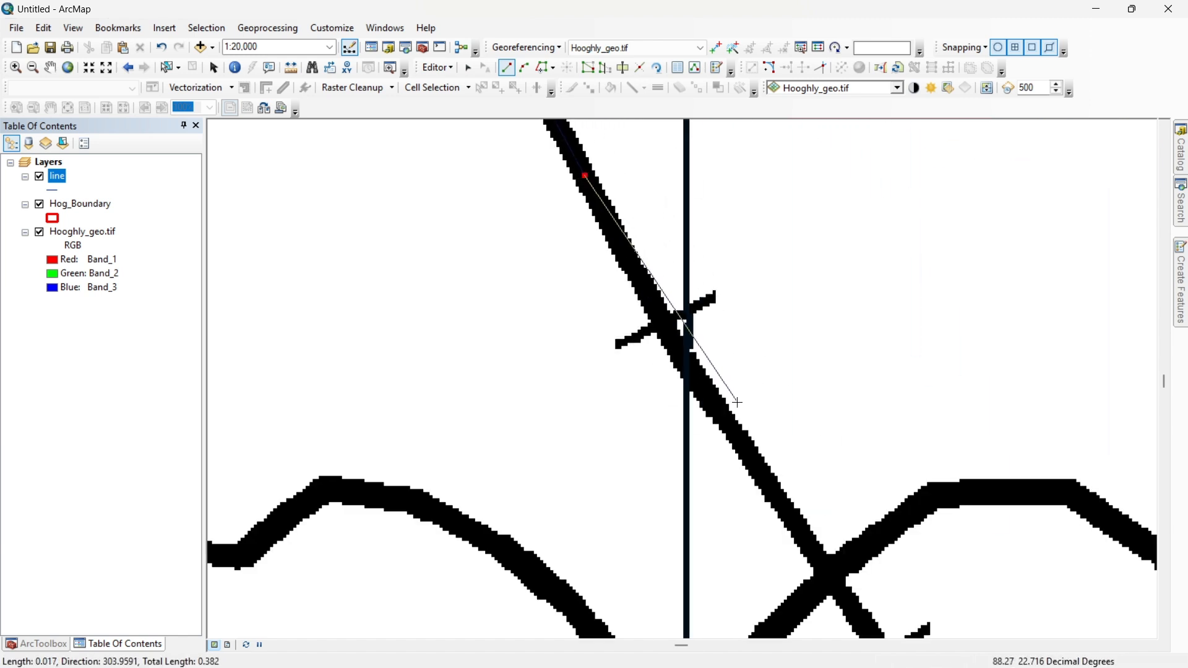
pyautogui.click(671, 340)
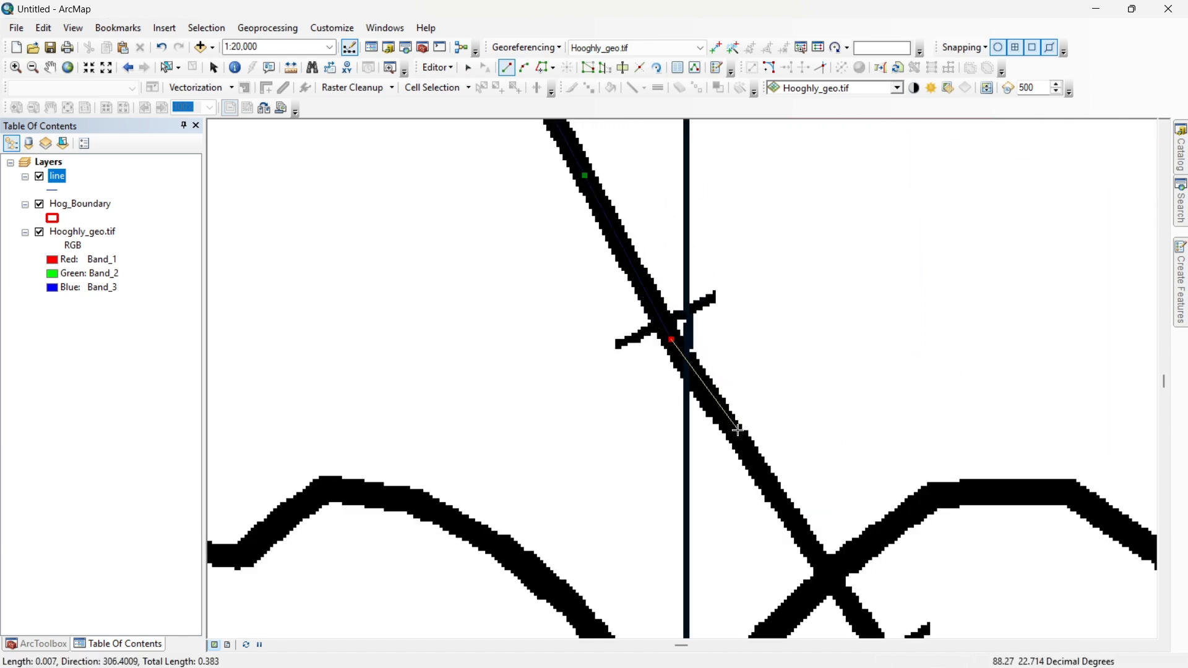
pyautogui.click(828, 569)
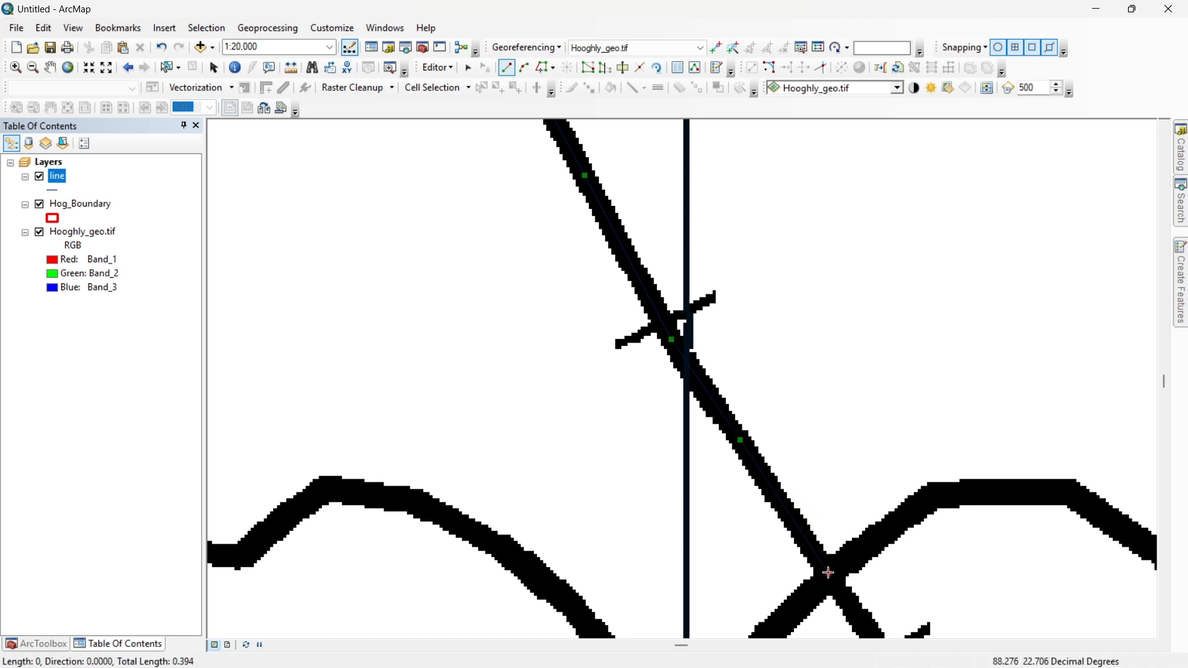
pyautogui.moveTo(828, 569); pyautogui.dragTo(578, 128)
# Step: Continue the railway trace through the SRIRAM label and past the first letters of the UTTAR label
pyautogui.click(696, 285)
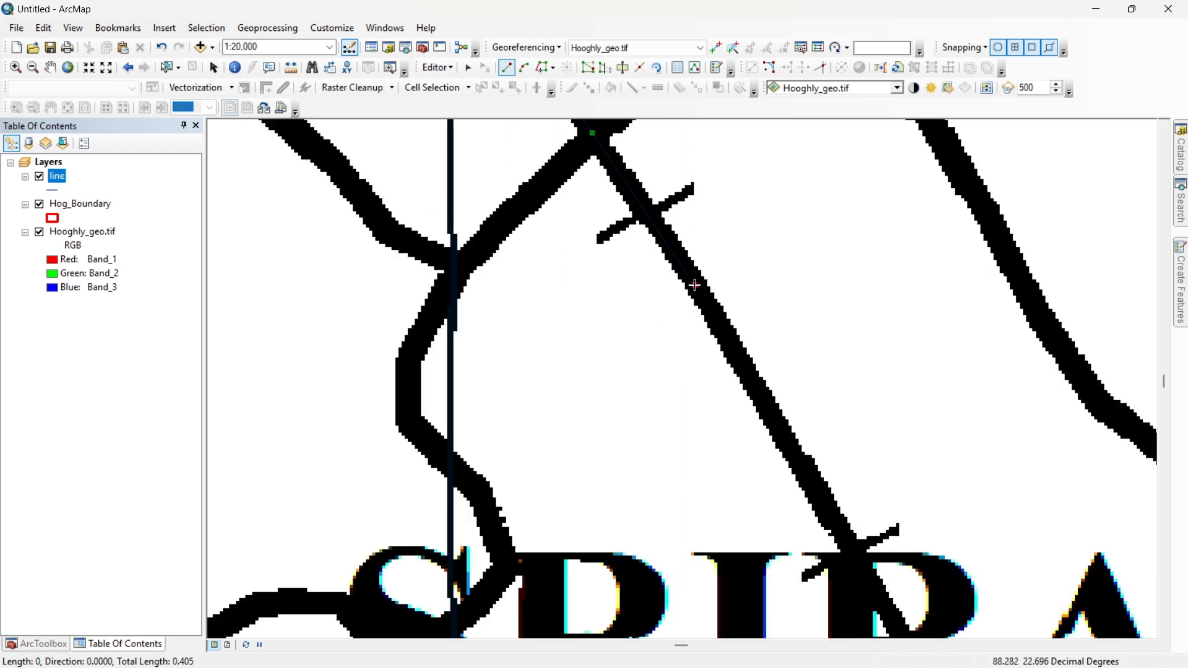
pyautogui.click(796, 455)
pyautogui.moveTo(797, 455); pyautogui.dragTo(579, 138)
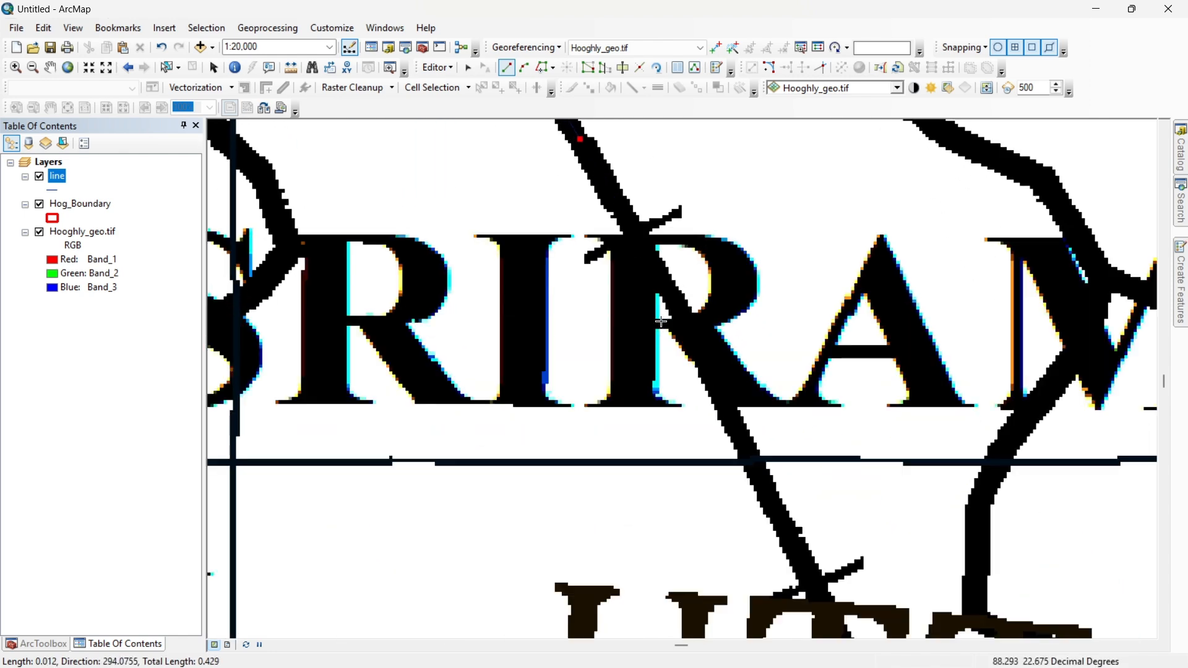
pyautogui.click(669, 296)
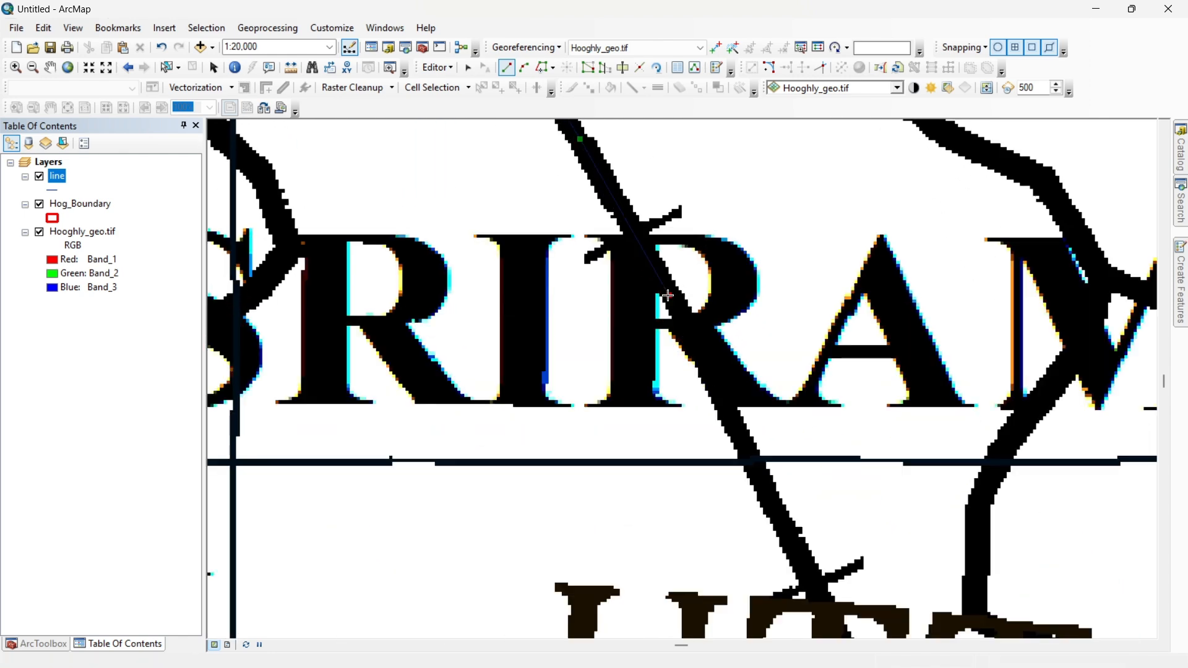
pyautogui.click(759, 472)
pyautogui.moveTo(758, 471); pyautogui.dragTo(603, 180)
pyautogui.click(699, 390)
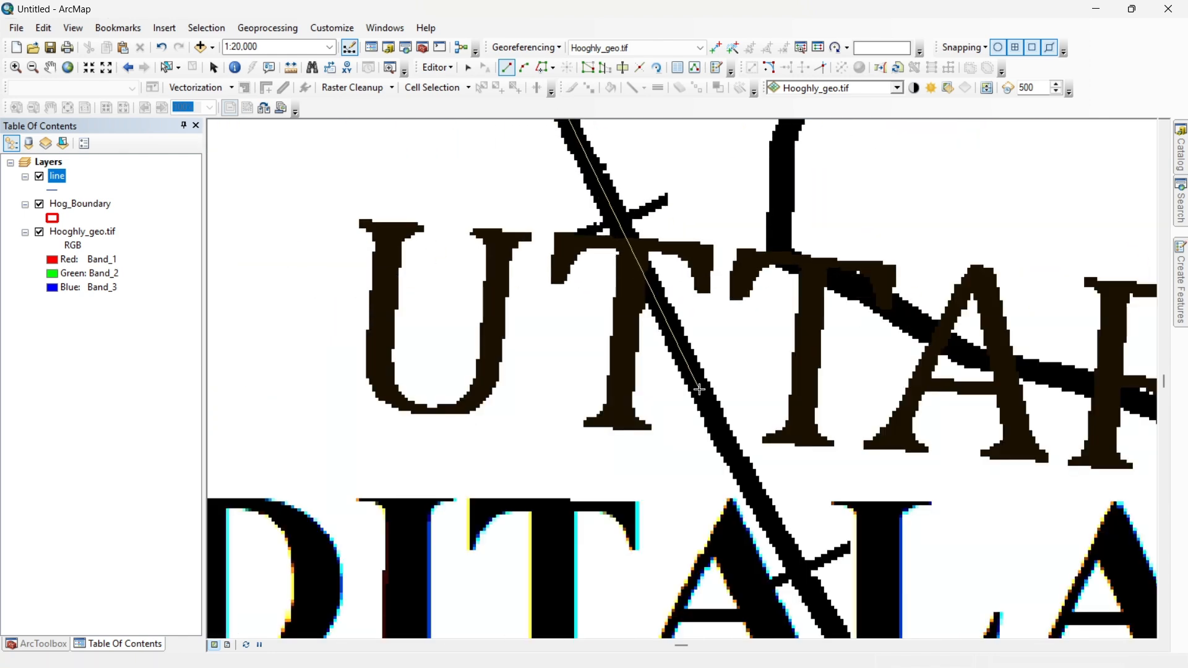
# Step: Trace the remaining railway through the DITALA label and over the last block boundary to its southern end
pyautogui.moveTo(699, 390)
pyautogui.mouseDown()
pyautogui.moveTo(590, 248)
pyautogui.moveTo(526, 128)
pyautogui.mouseUp()
pyautogui.click(622, 310)
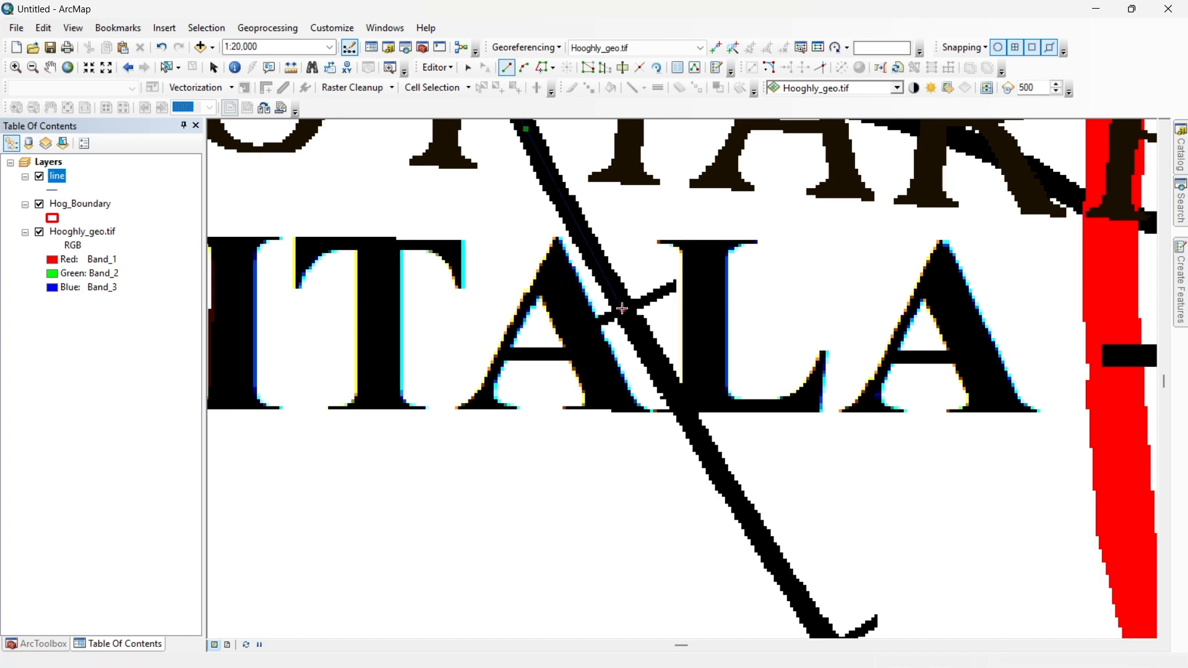
pyautogui.click(760, 537)
pyautogui.moveTo(749, 529); pyautogui.dragTo(512, 175)
pyautogui.click(666, 402)
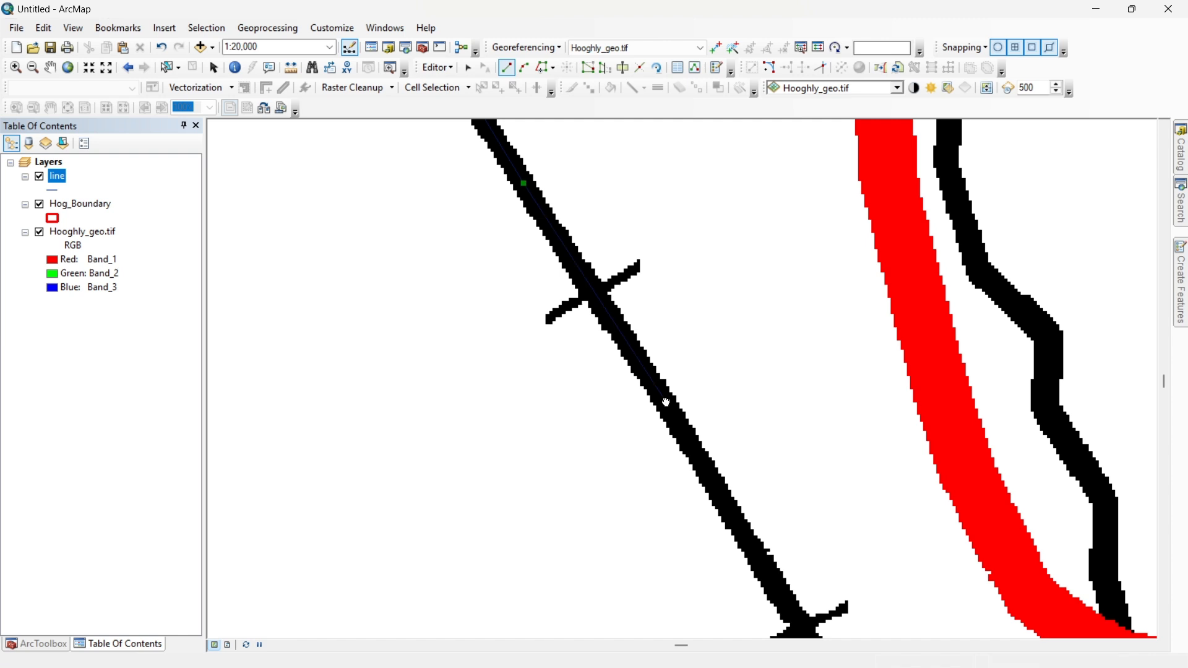
pyautogui.moveTo(667, 401); pyautogui.dragTo(569, 138)
pyautogui.click(726, 398)
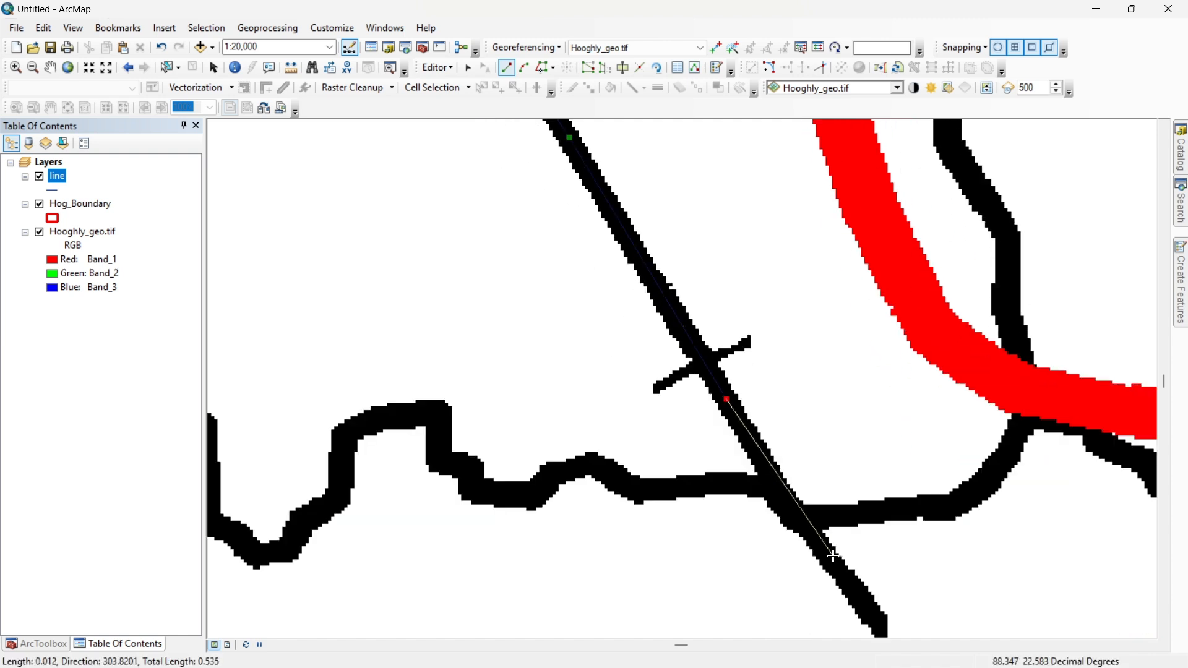
pyautogui.click(851, 592)
pyautogui.click(878, 619)
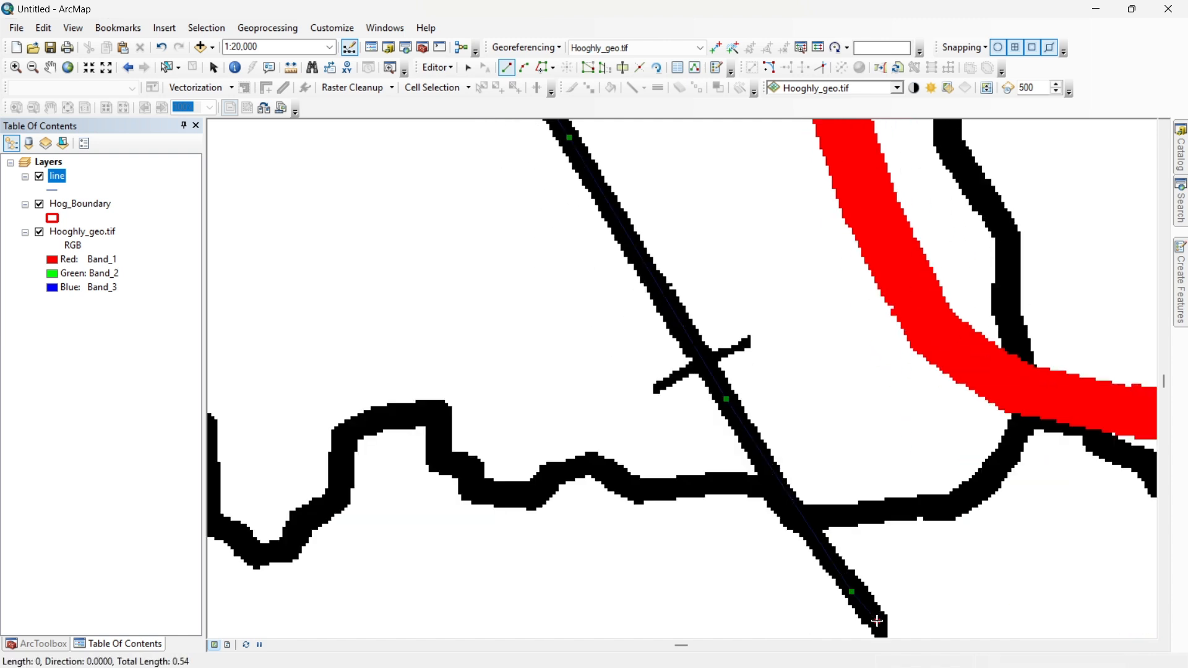
pyautogui.moveTo(878, 618); pyautogui.dragTo(675, 389)
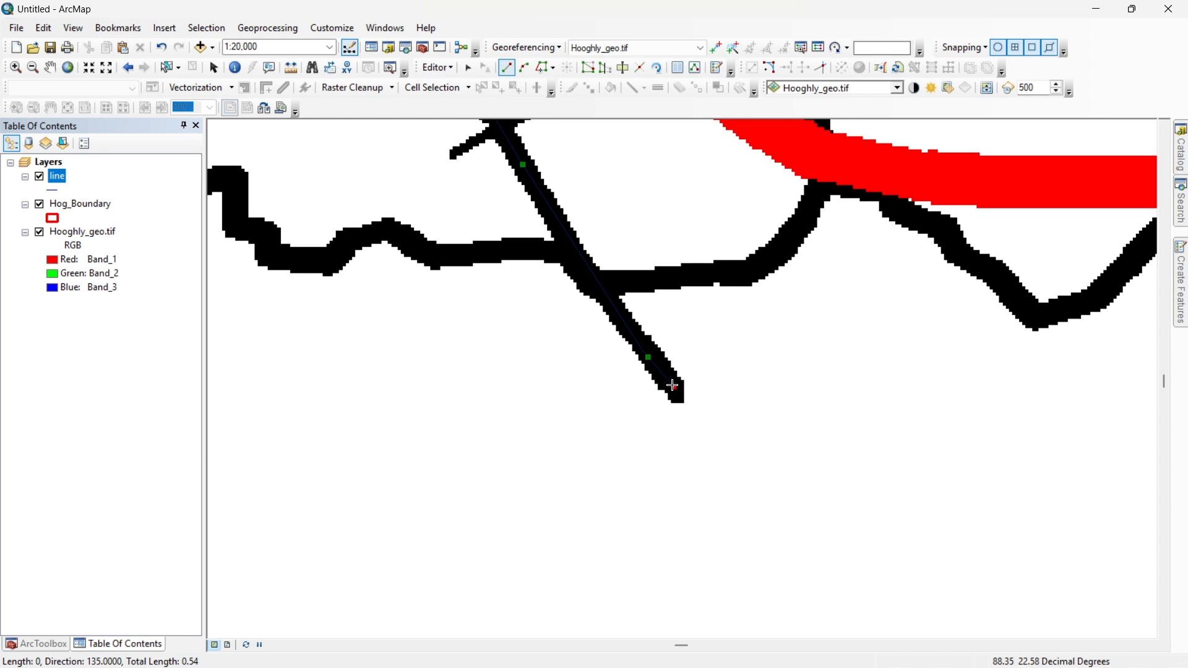
# Step: Finish the railway sketch at its southern end
pyautogui.rightClick(673, 385)
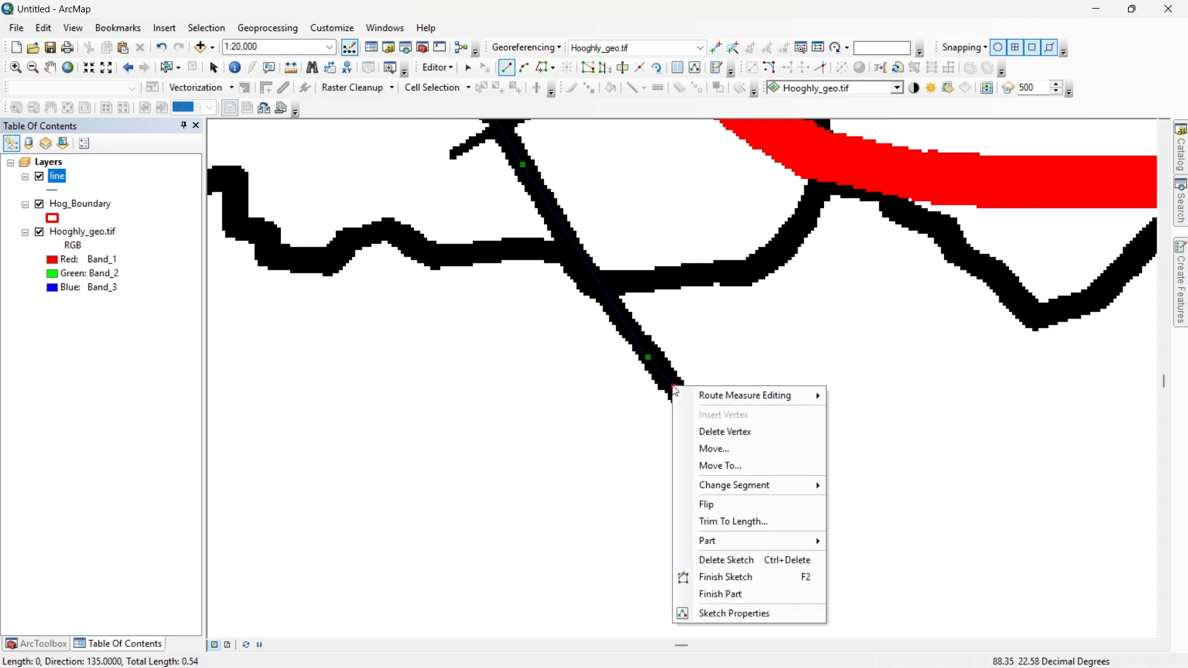
pyautogui.click(709, 577)
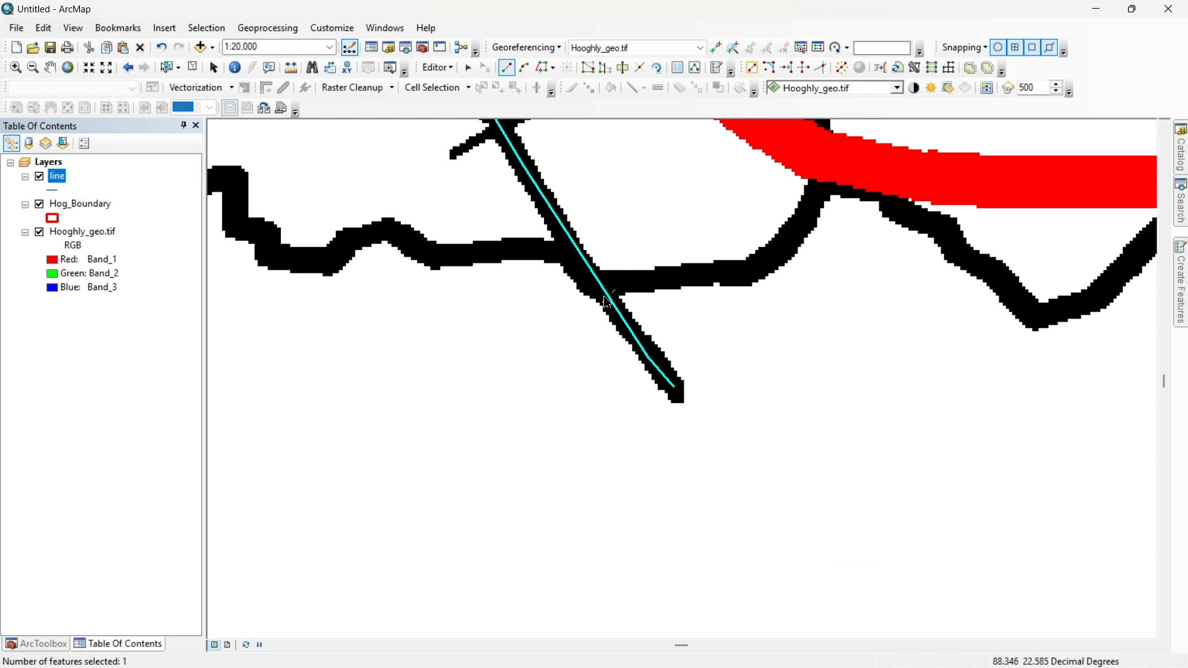
# Step: Symbolize the line layer with the Railroad symbol in red
pyautogui.moveTo(511, 251); pyautogui.dragTo(835, 630)
pyautogui.moveTo(647, 267); pyautogui.dragTo(817, 662)
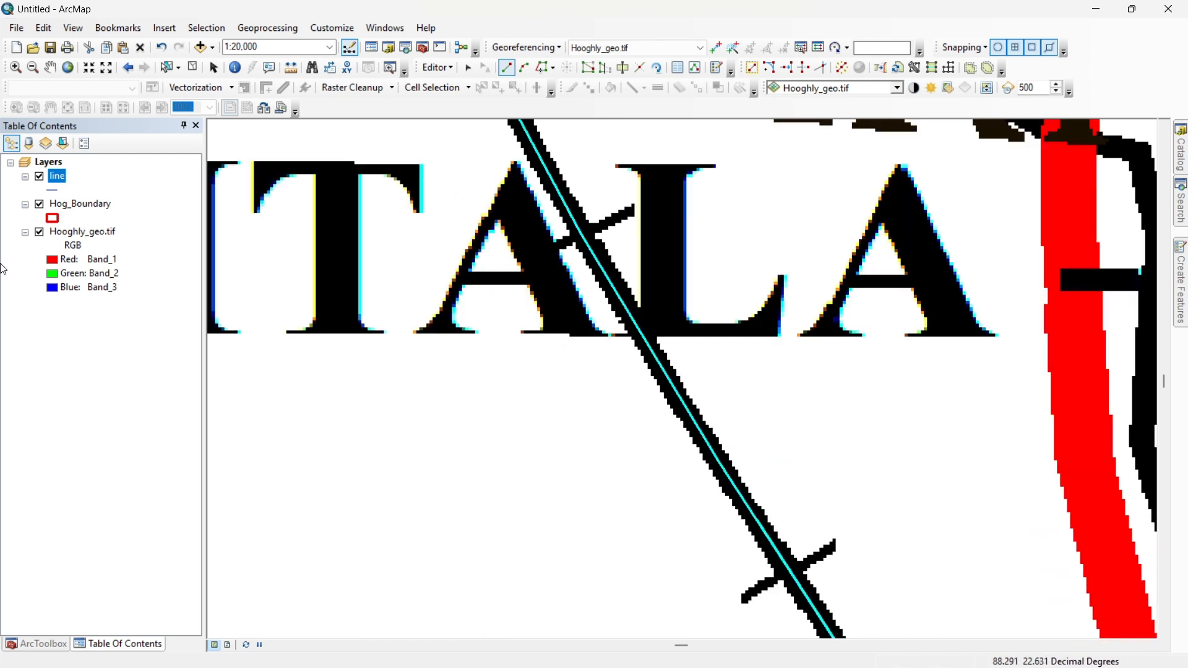
pyautogui.click(54, 191)
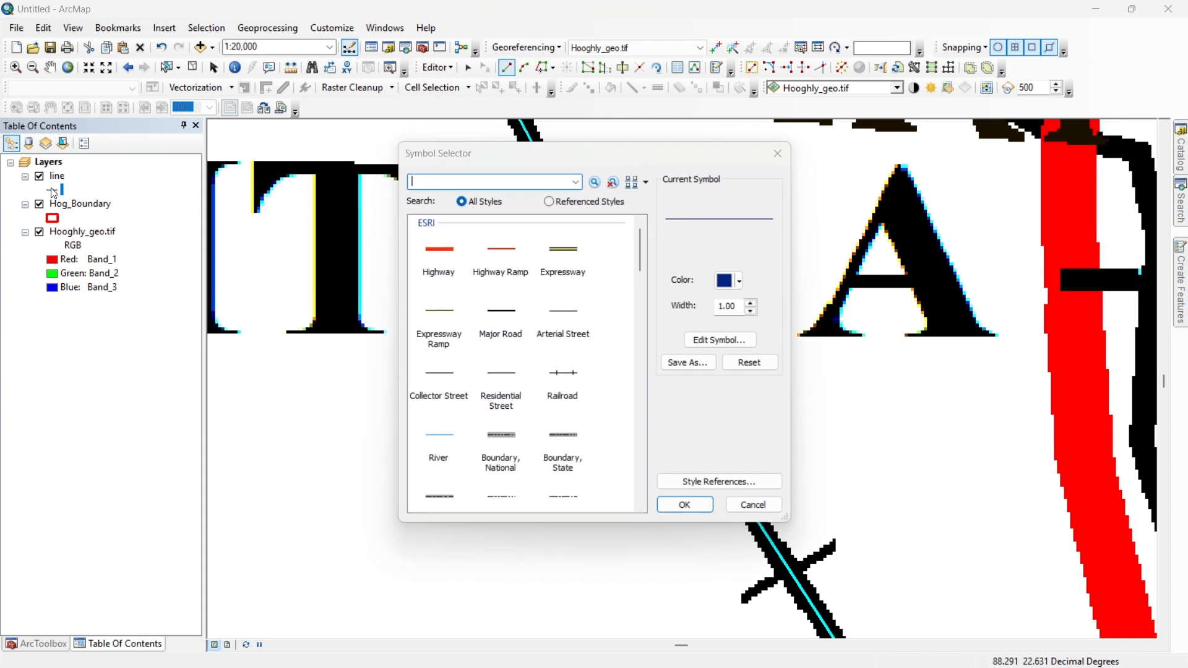
pyautogui.click(576, 375)
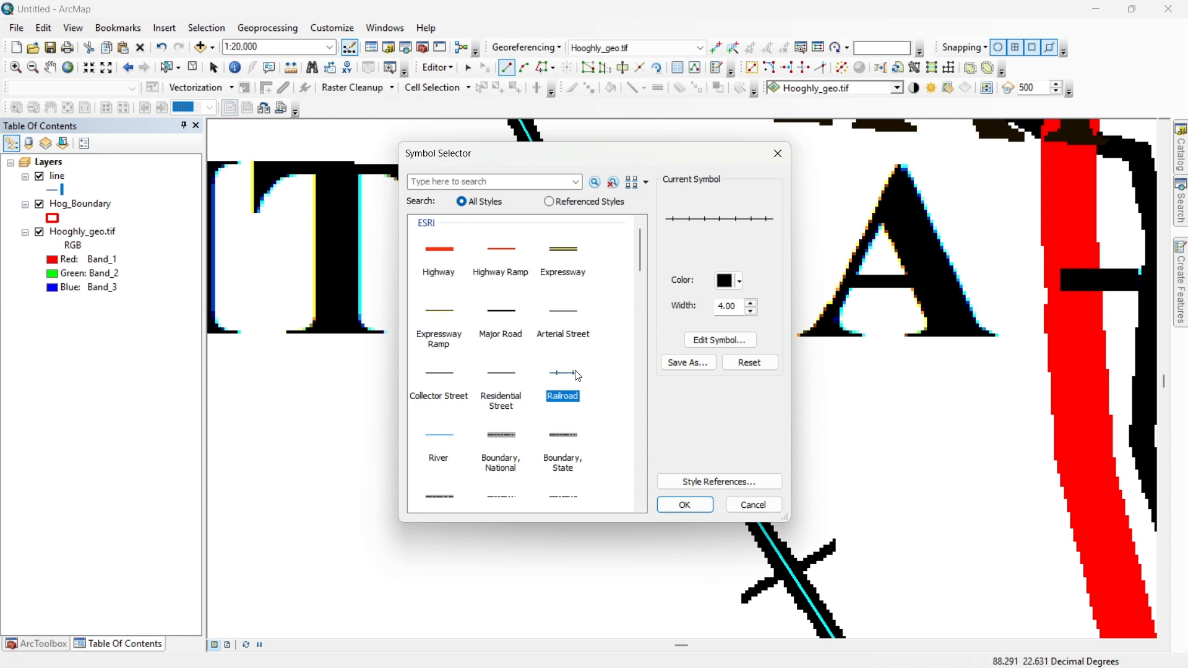
pyautogui.click(741, 281)
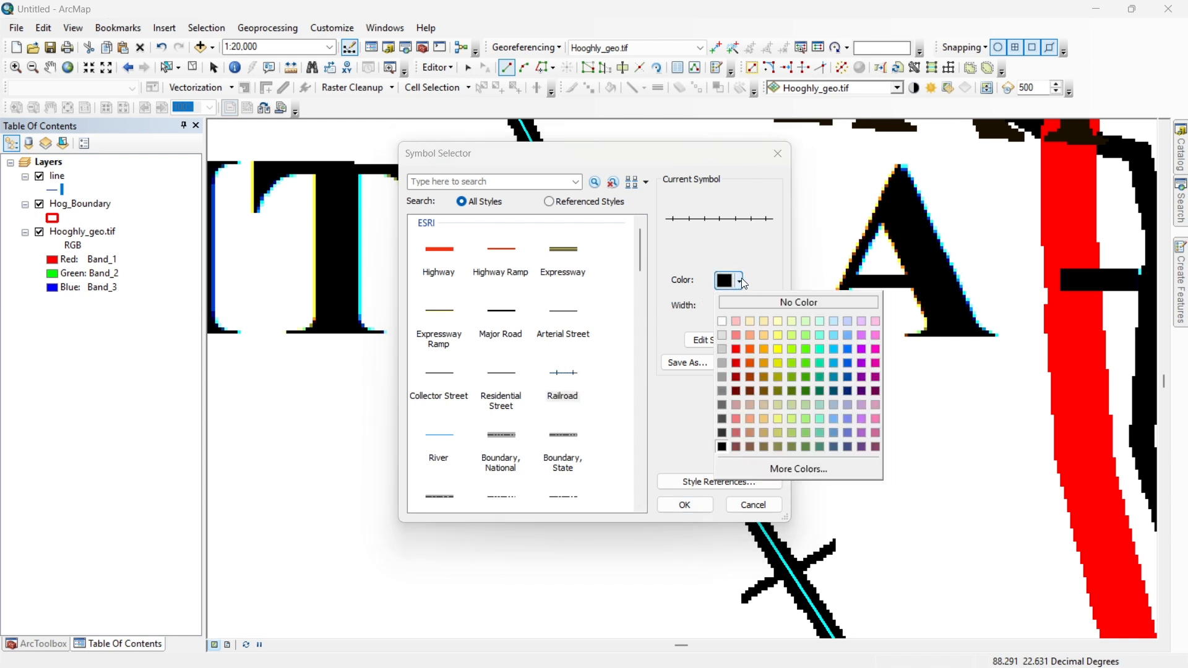
pyautogui.click(735, 362)
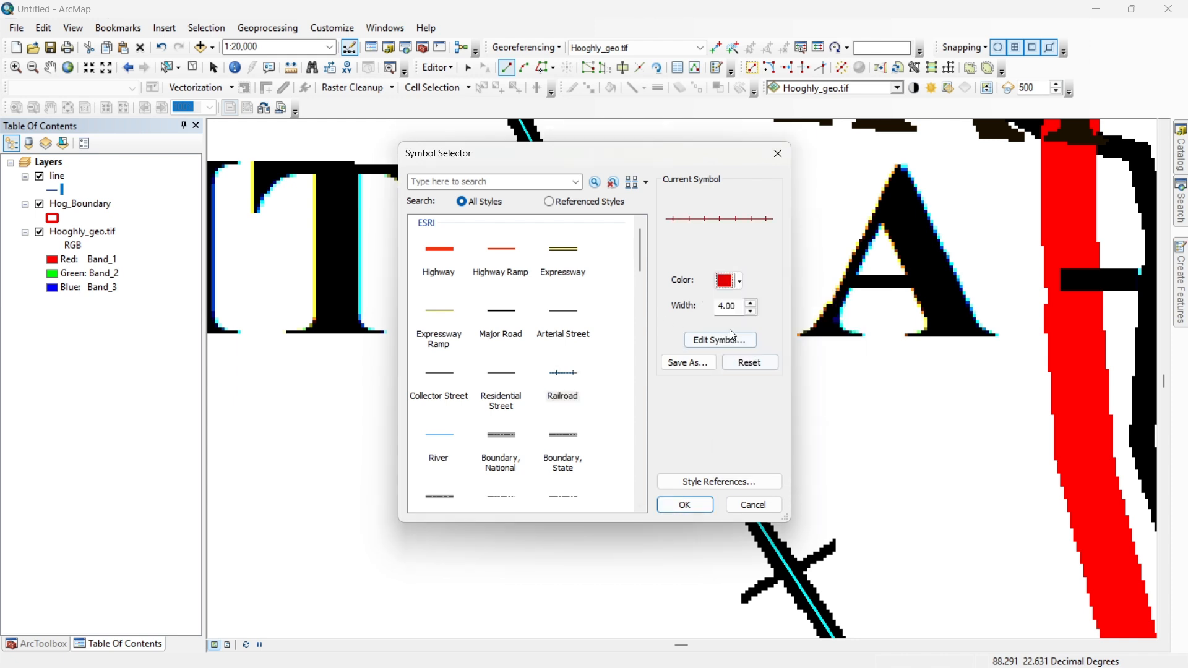
pyautogui.click(679, 506)
# Step: Clear the selection of the traced railway in the line layer's attribute table and close the table
pyautogui.moveTo(593, 365); pyautogui.dragTo(674, 443)
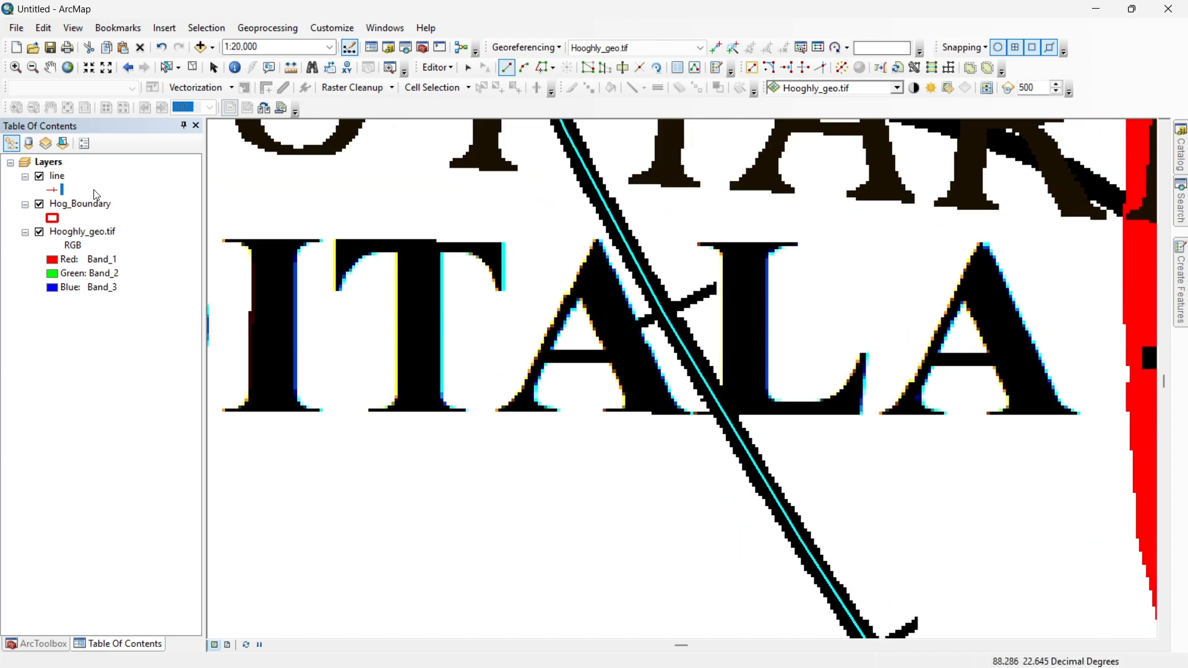
pyautogui.rightClick(57, 181)
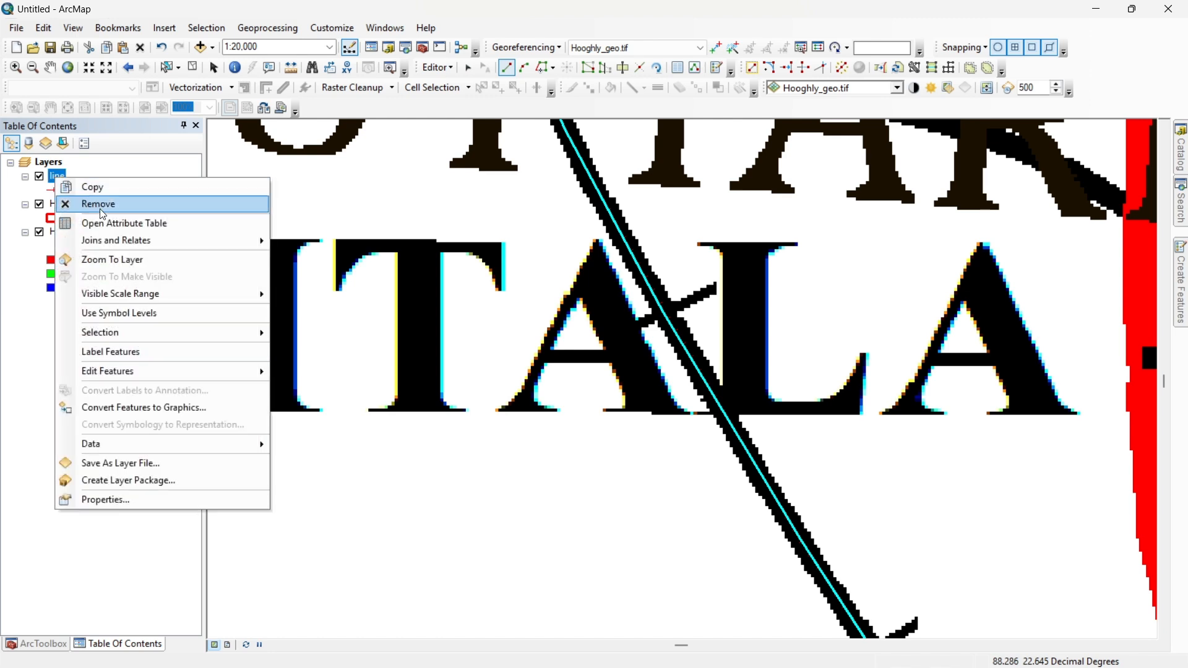
pyautogui.click(109, 221)
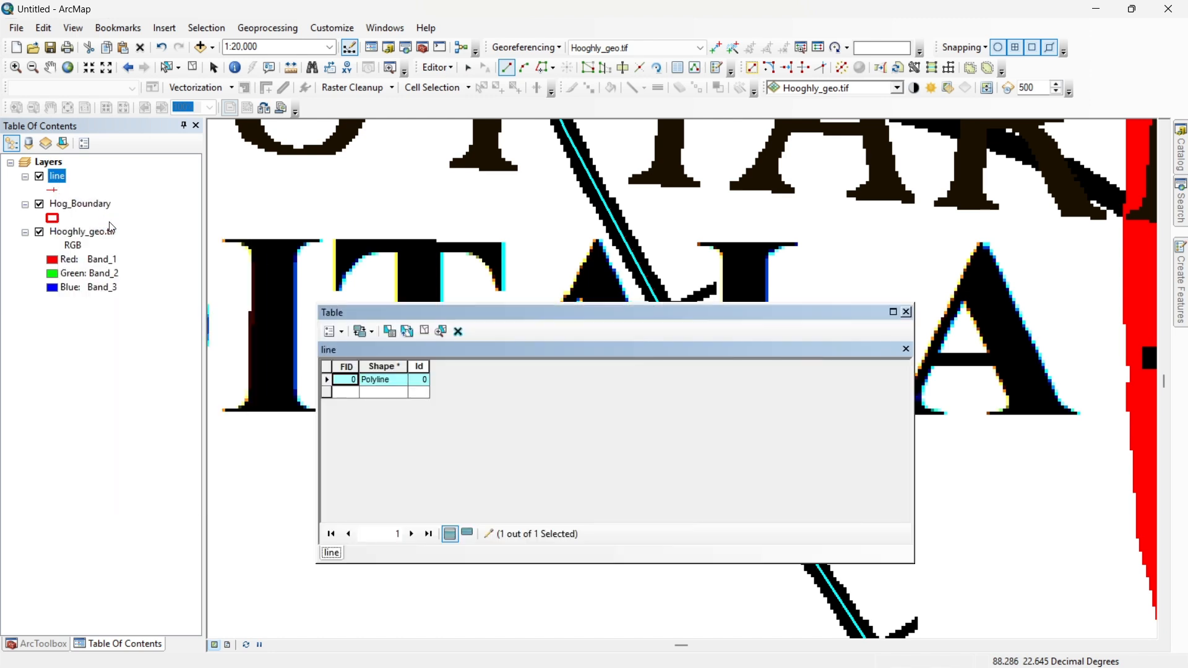
pyautogui.click(327, 368)
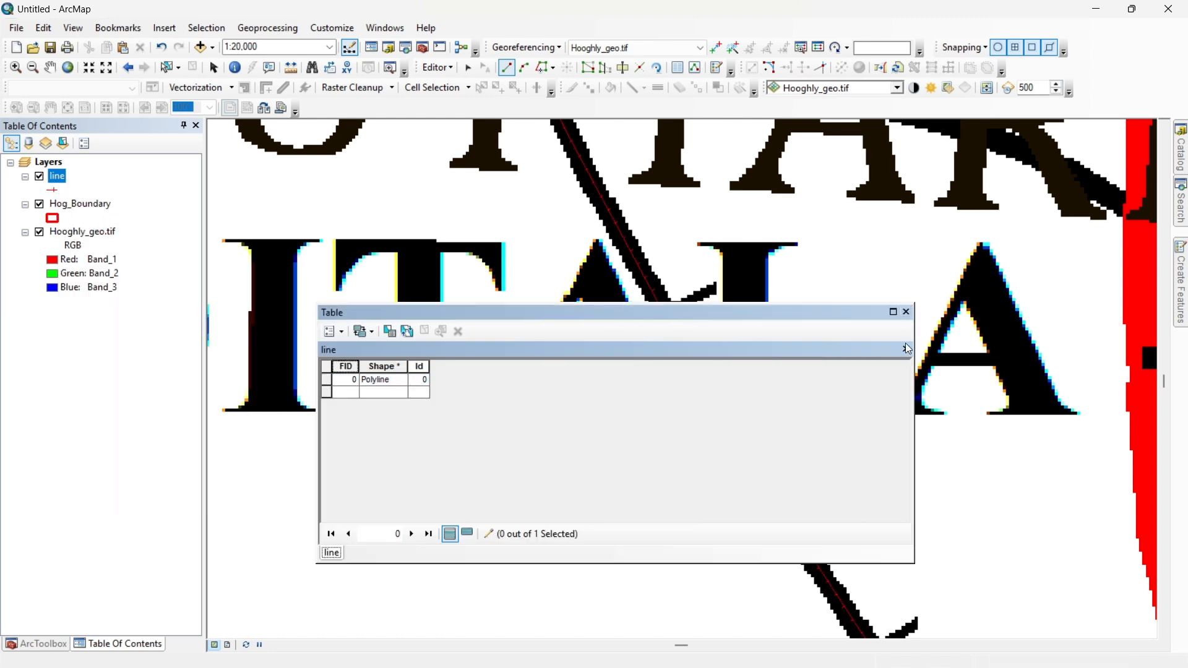
pyautogui.click(906, 312)
# Step: Examine the red railway trace against the map from its southern end back up to the SINGUR area, ending at 1:100,000
pyautogui.moveTo(626, 323); pyautogui.dragTo(468, 292)
pyautogui.moveTo(722, 520); pyautogui.dragTo(454, 138)
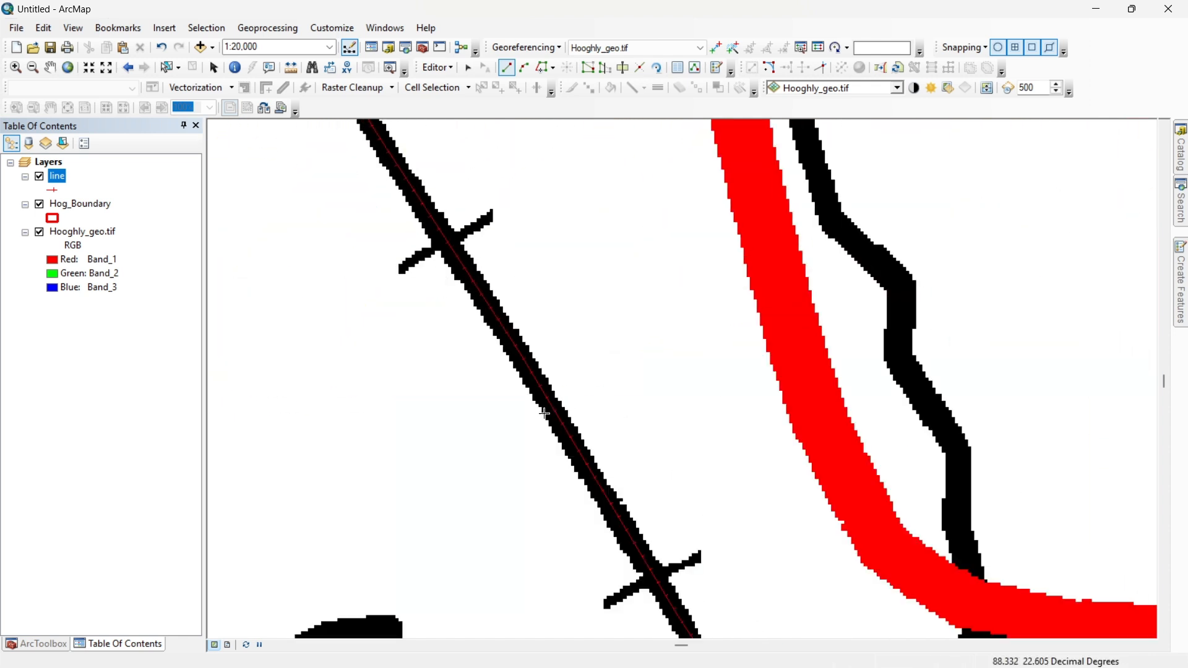
pyautogui.moveTo(581, 439); pyautogui.dragTo(456, 133)
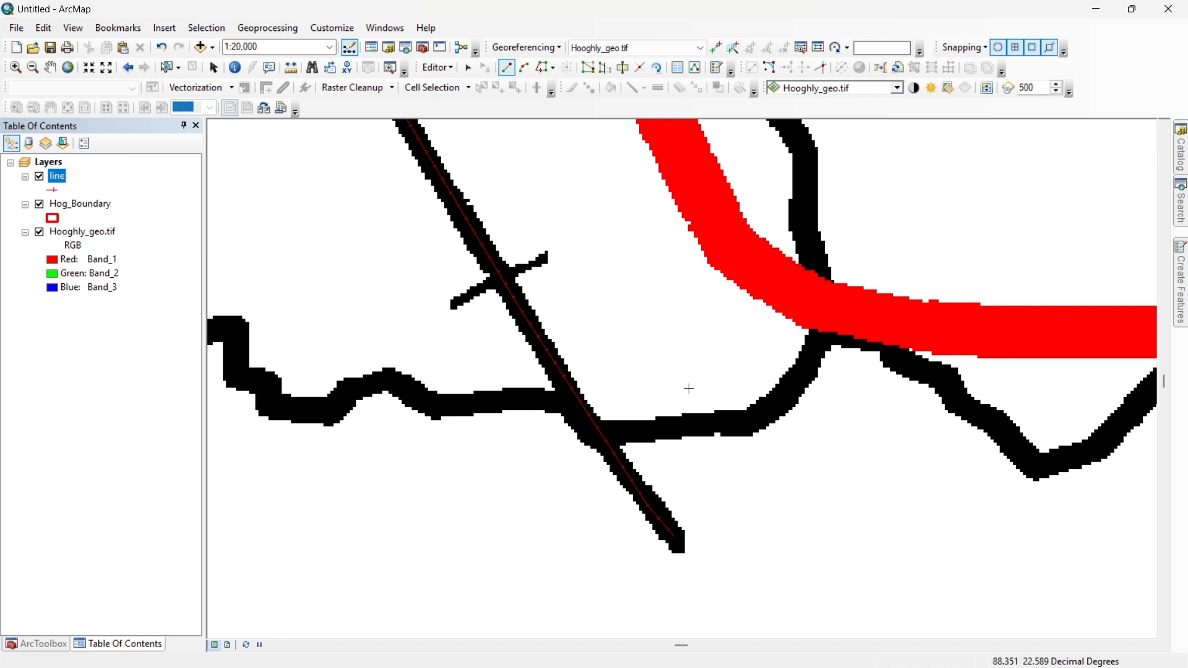
pyautogui.moveTo(570, 273); pyautogui.dragTo(782, 647)
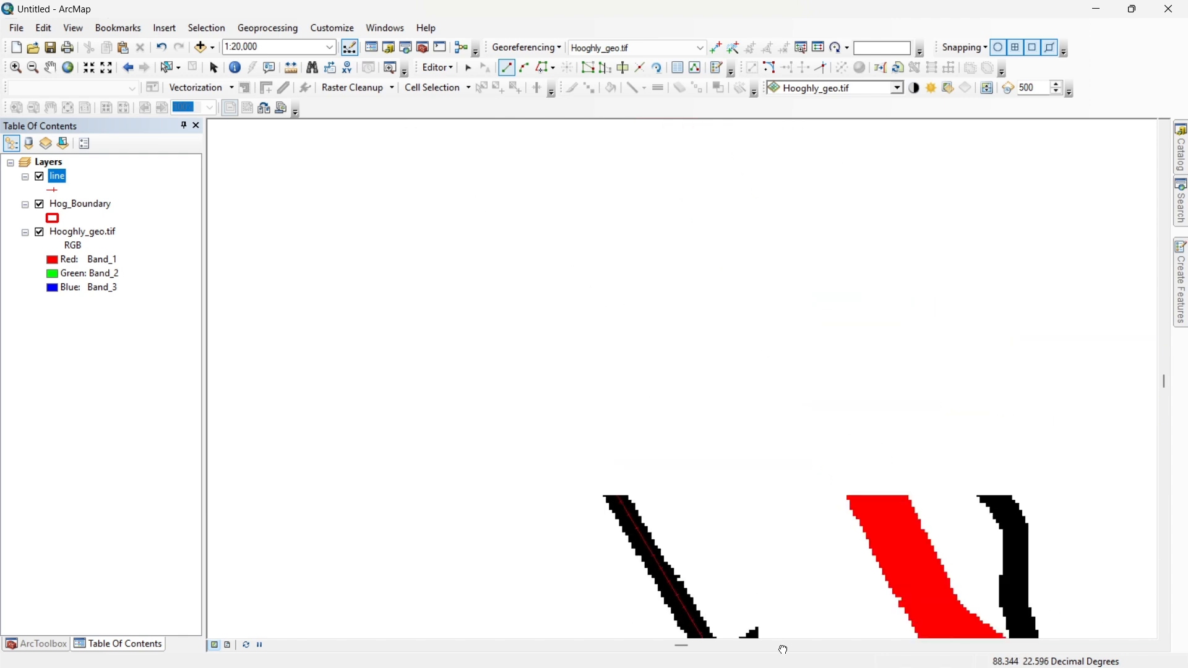
pyautogui.moveTo(602, 376); pyautogui.dragTo(805, 581)
pyautogui.scroll(4, 744, 437)
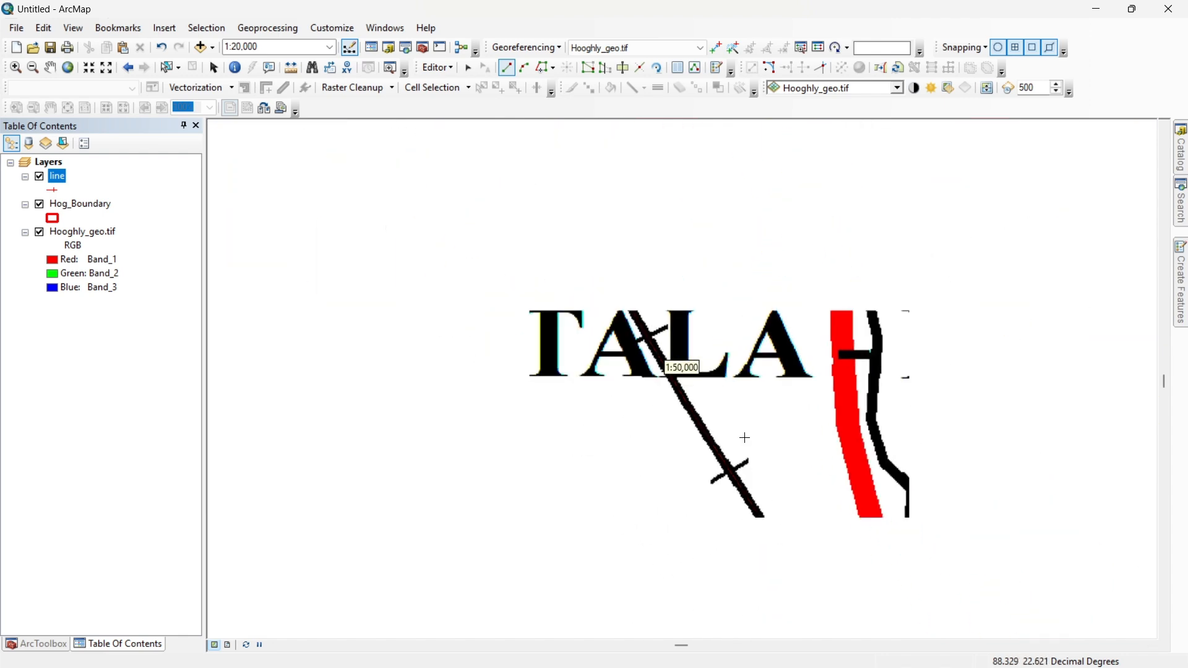
pyautogui.moveTo(677, 258); pyautogui.dragTo(601, 489)
pyautogui.moveTo(502, 199); pyautogui.dragTo(742, 569)
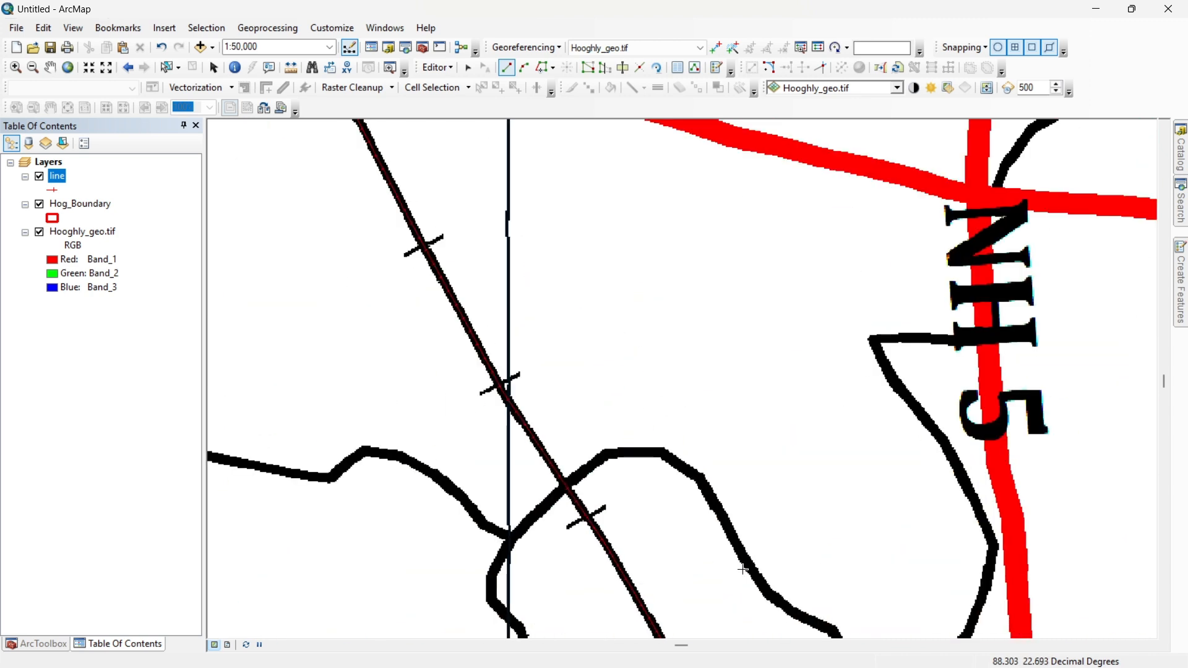
pyautogui.scroll(3, 736, 465)
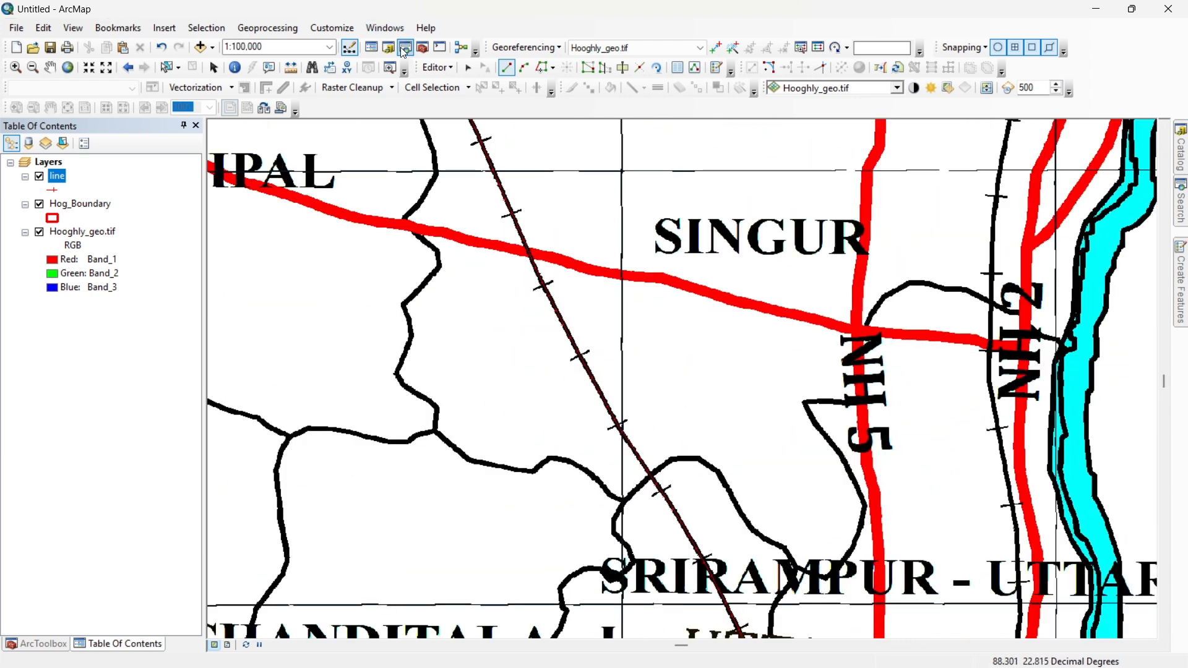
# Step: Save the edits to the line layer and stop the editing session
pyautogui.click(437, 67)
pyautogui.click(463, 121)
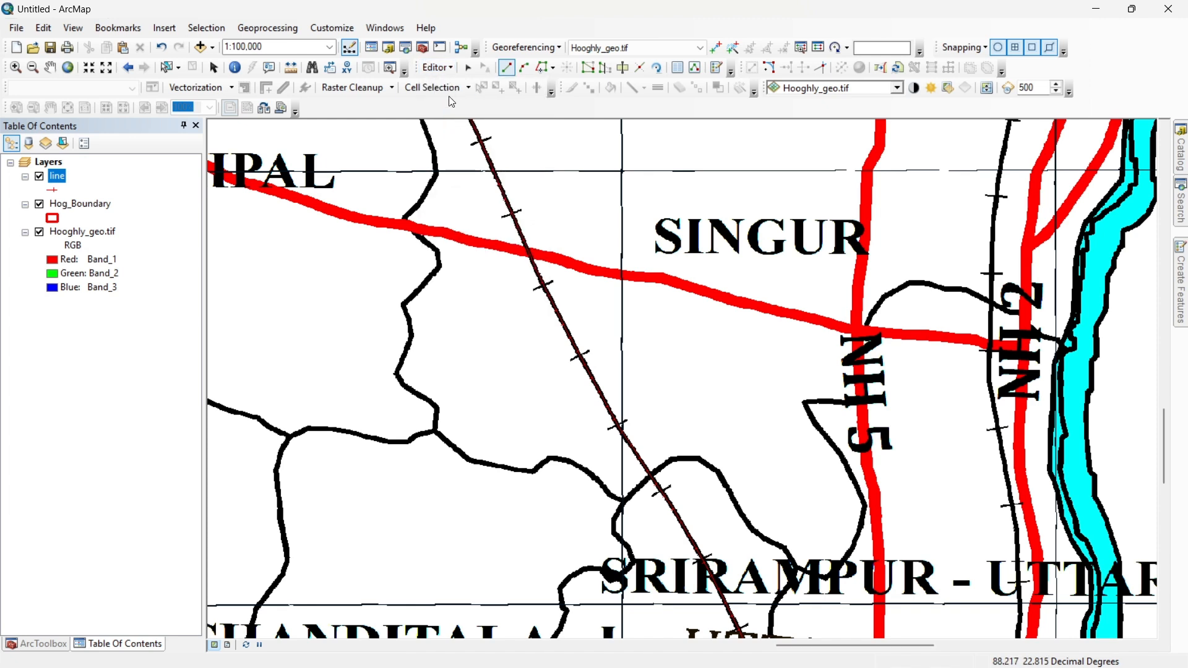
pyautogui.click(438, 67)
pyautogui.click(464, 101)
pyautogui.click(438, 67)
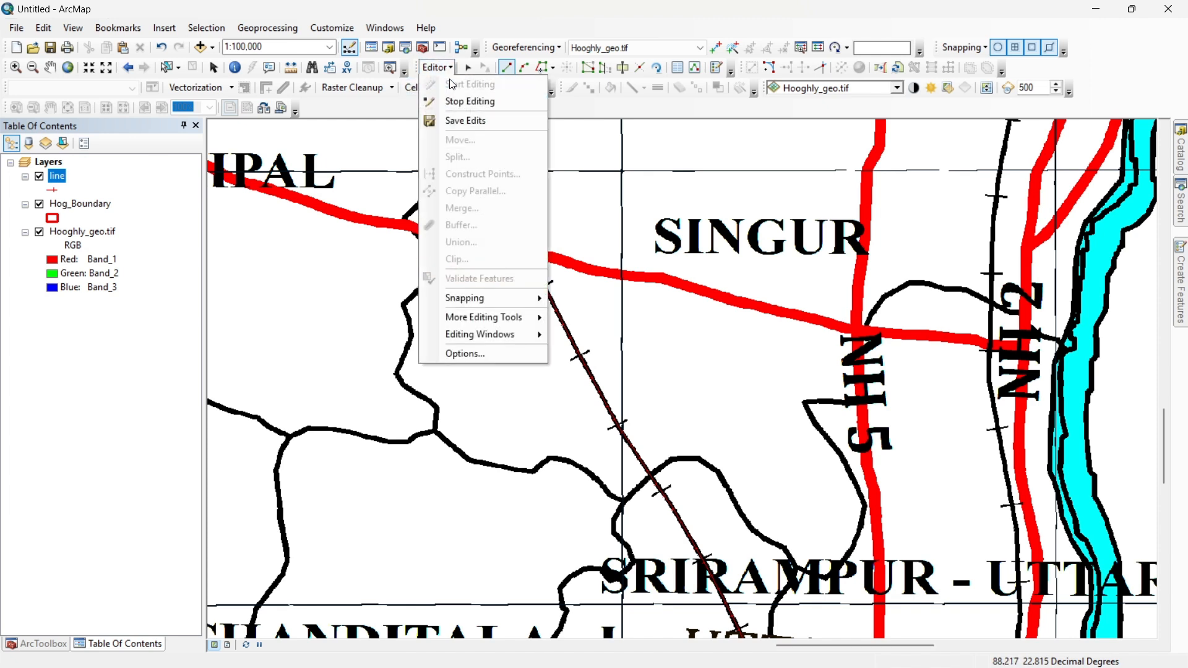
pyautogui.click(464, 100)
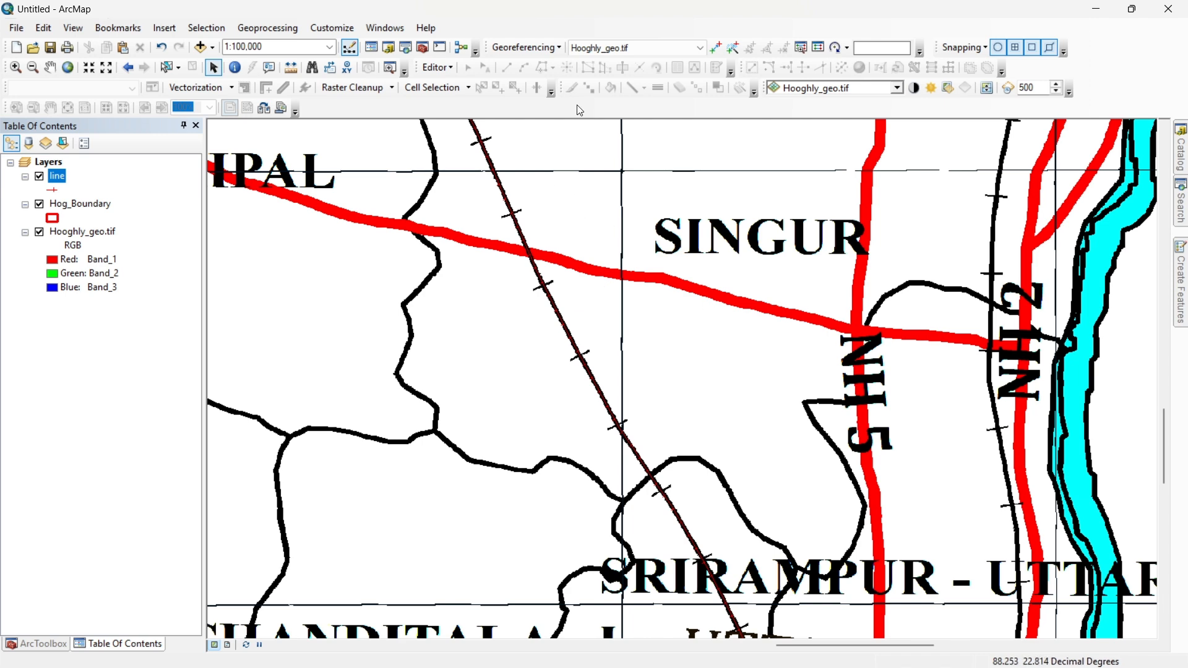
# Step: Review the traced railway northward past the DHANIAKHALI label to its northern end
pyautogui.moveTo(527, 127); pyautogui.dragTo(652, 400)
pyautogui.moveTo(538, 198); pyautogui.dragTo(664, 487)
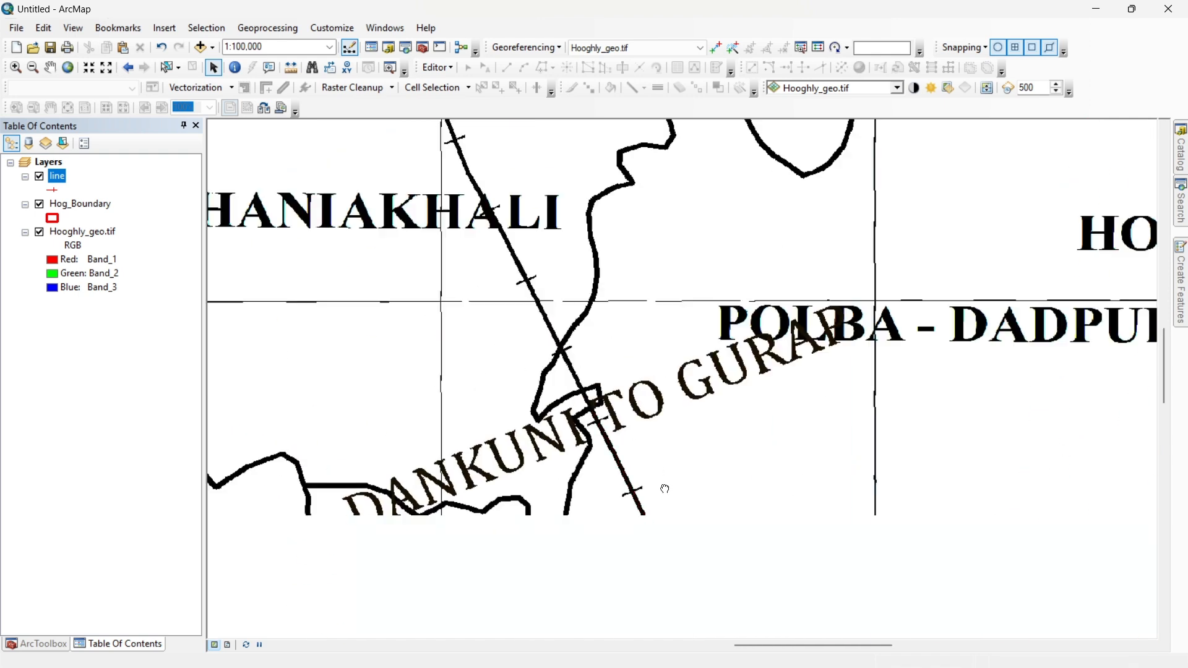
pyautogui.moveTo(522, 256); pyautogui.dragTo(602, 329)
pyautogui.moveTo(540, 162); pyautogui.dragTo(693, 619)
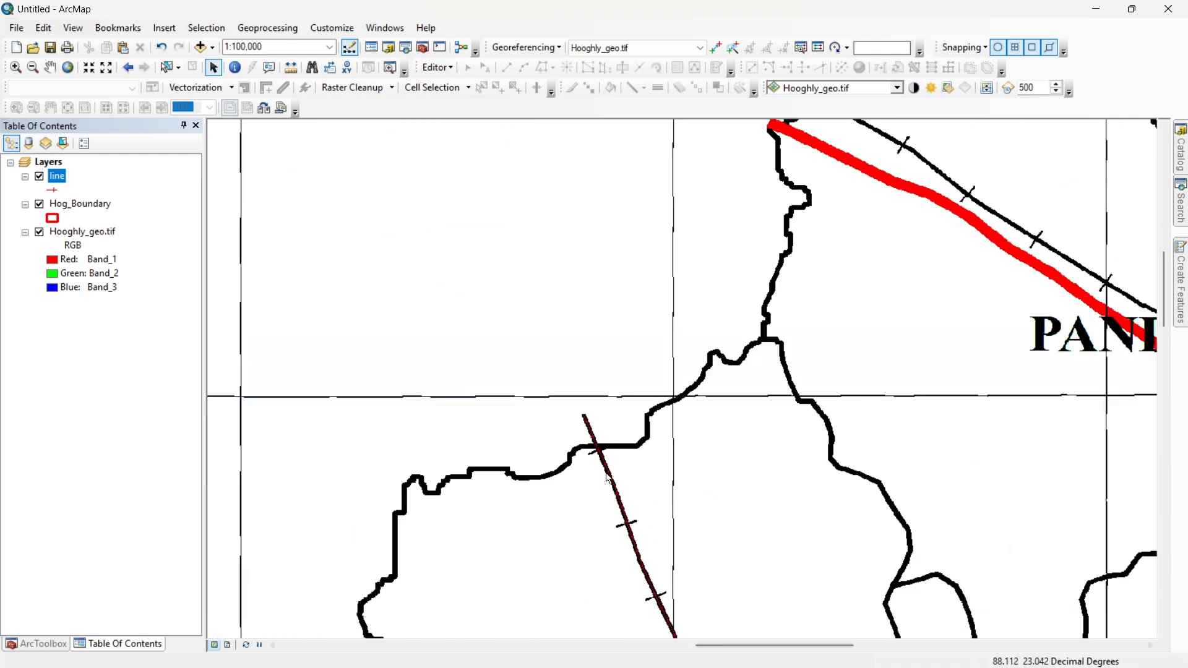
pyautogui.moveTo(755, 409); pyautogui.dragTo(616, 316)
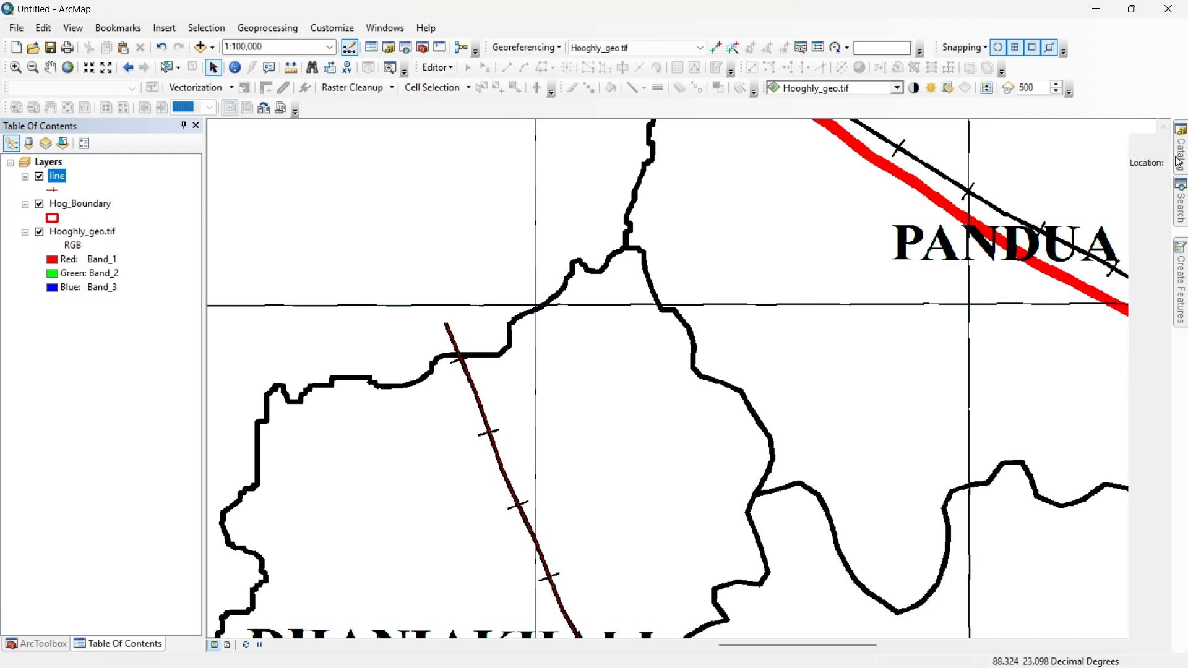
pyautogui.click(388, 48)
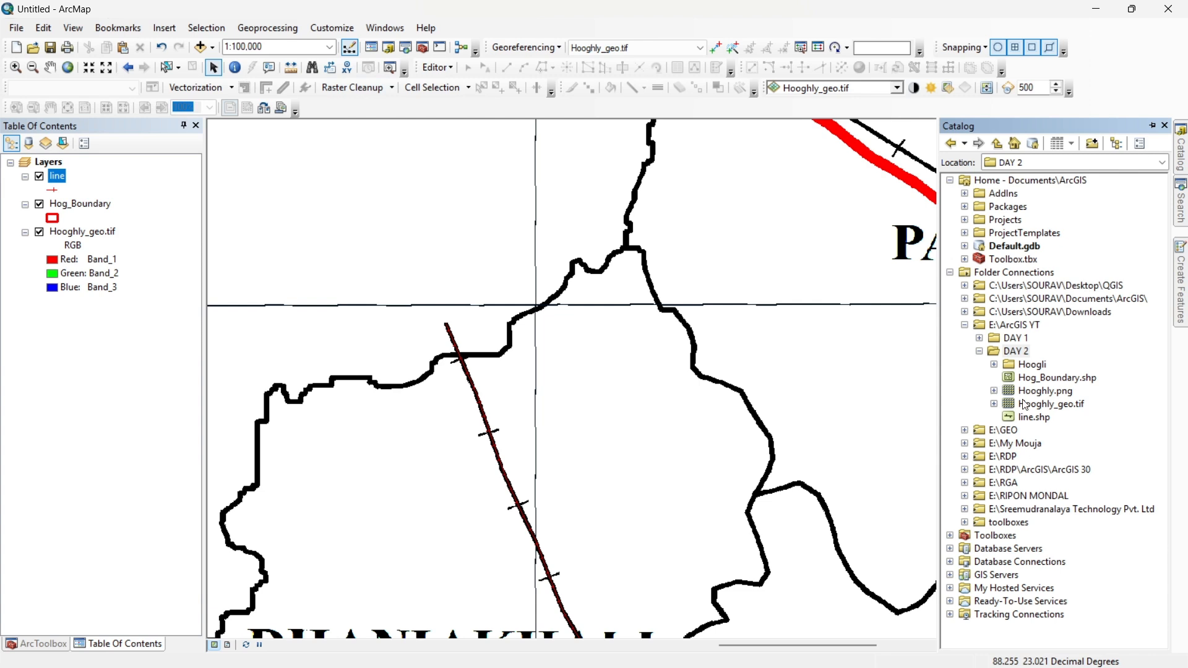
pyautogui.rightClick(1013, 343)
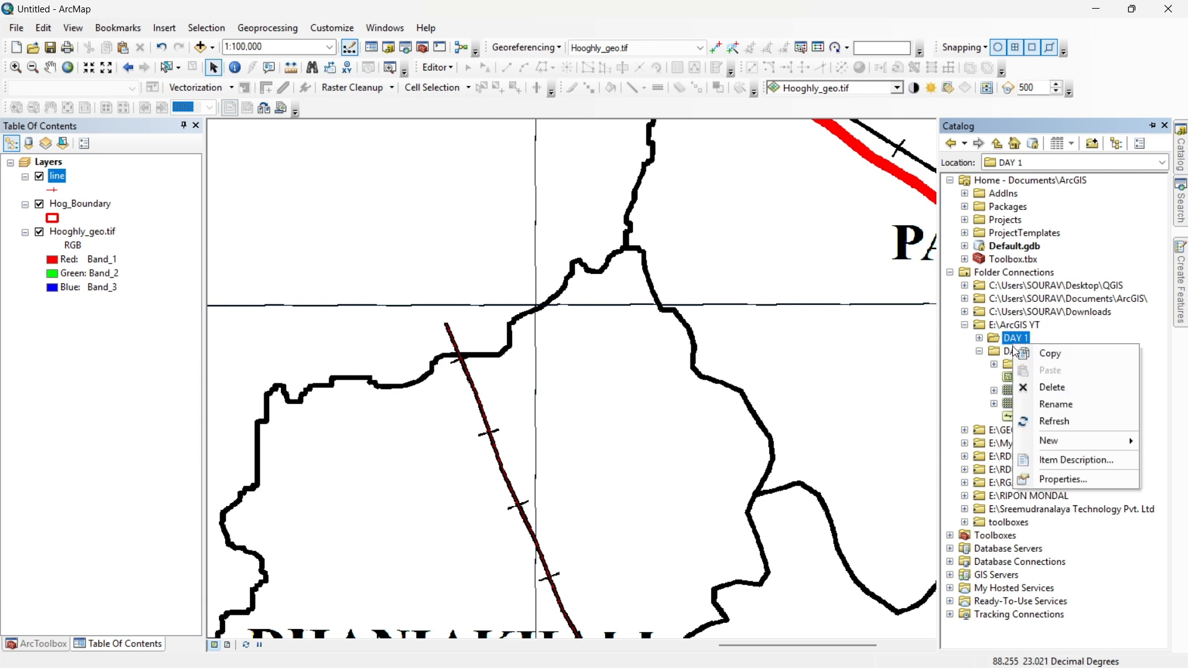
pyautogui.press('Escape')
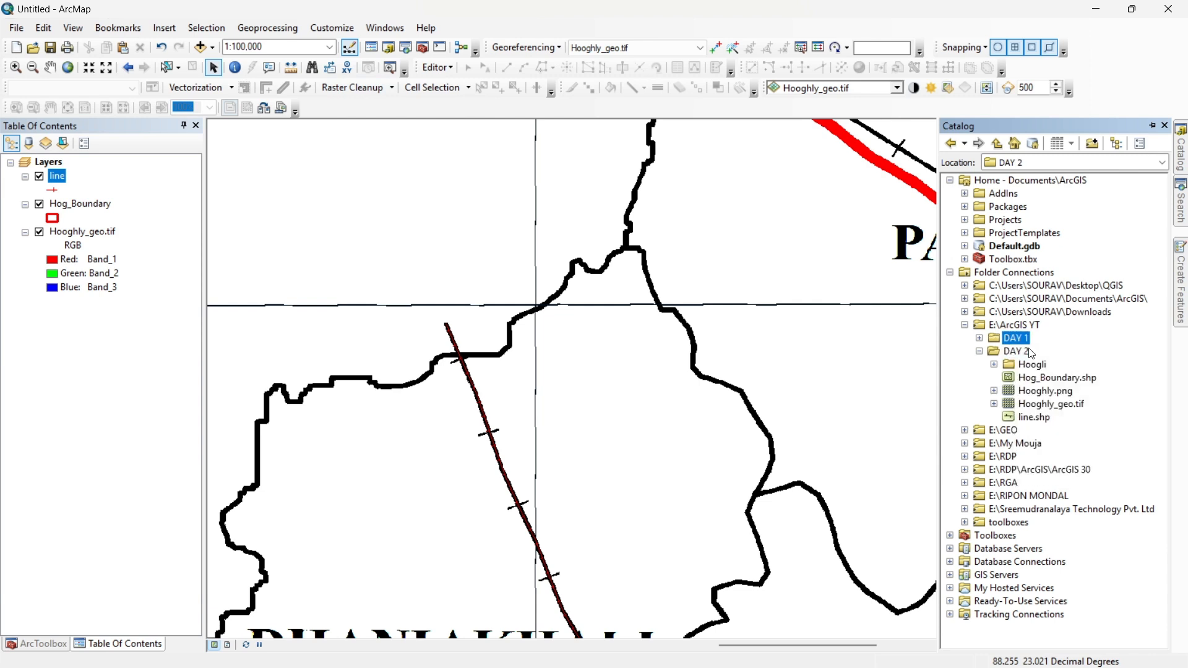
pyautogui.click(1026, 351)
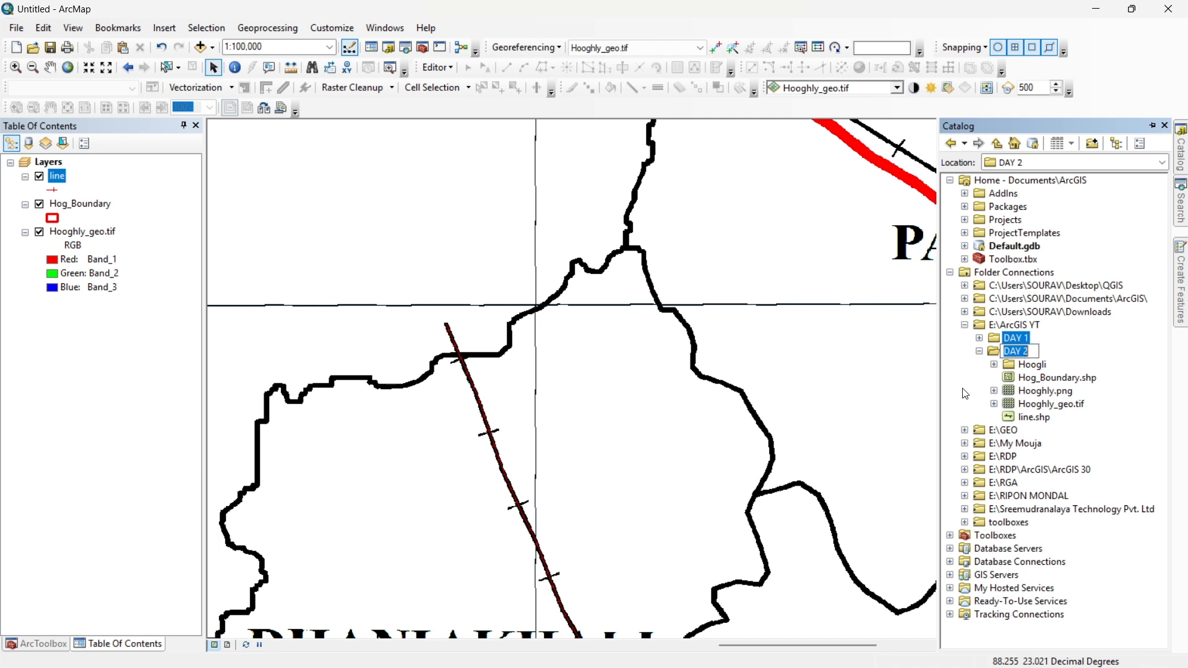
pyautogui.click(1110, 360)
pyautogui.click(796, 398)
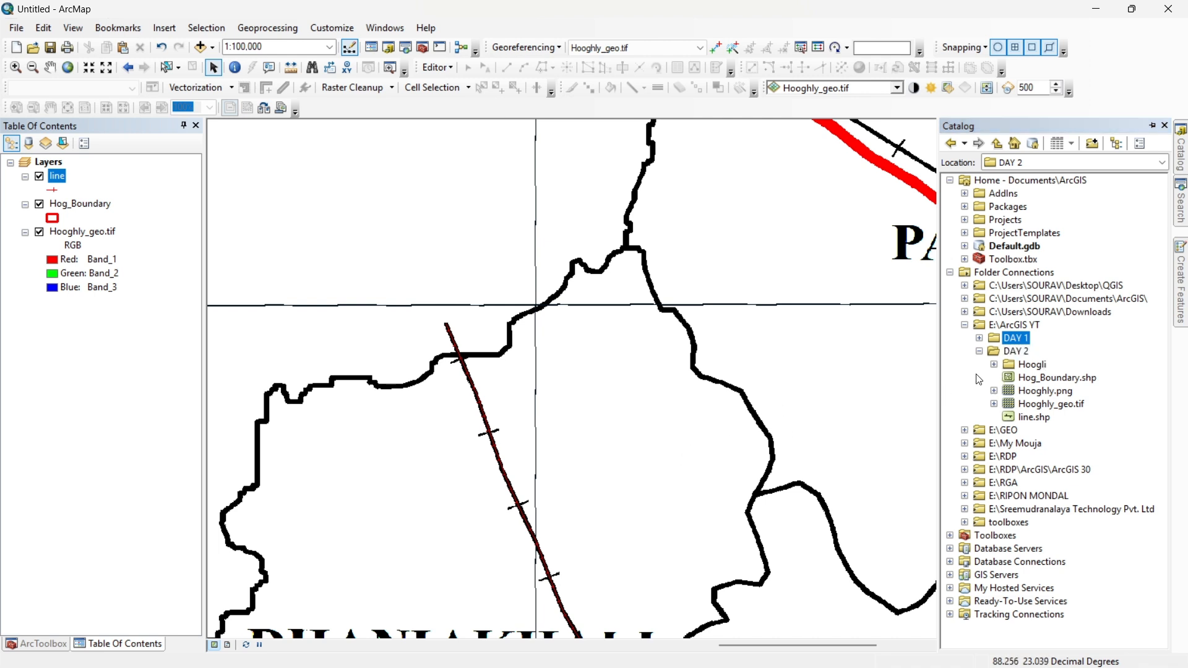
pyautogui.click(1008, 354)
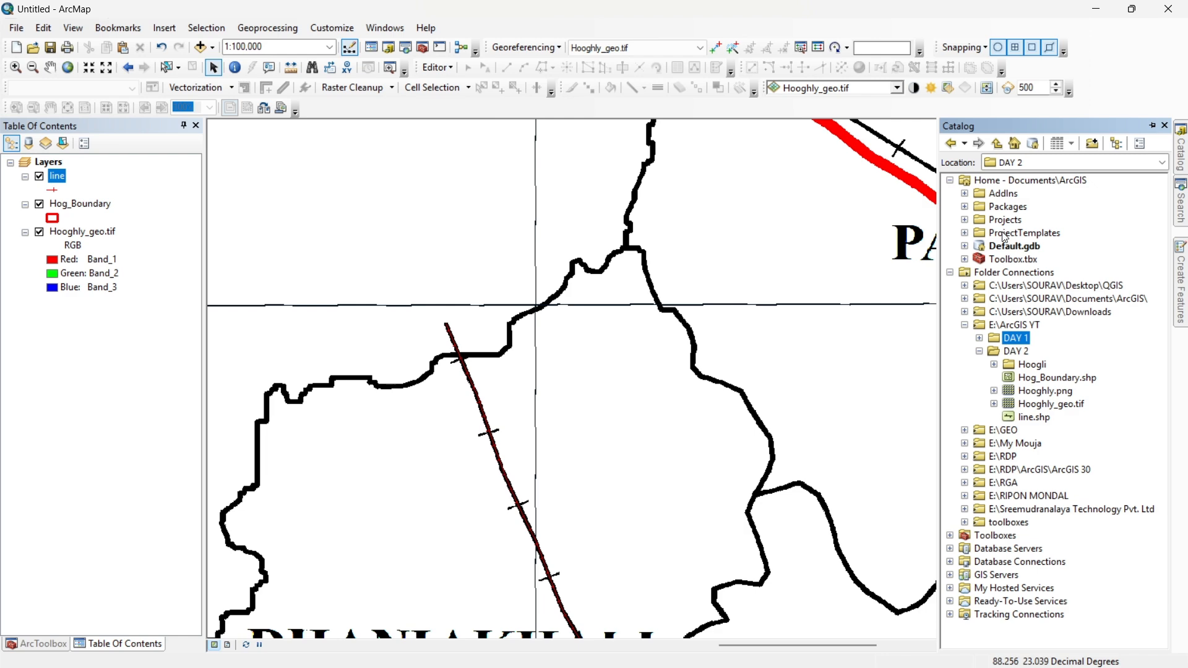
pyautogui.click(1155, 127)
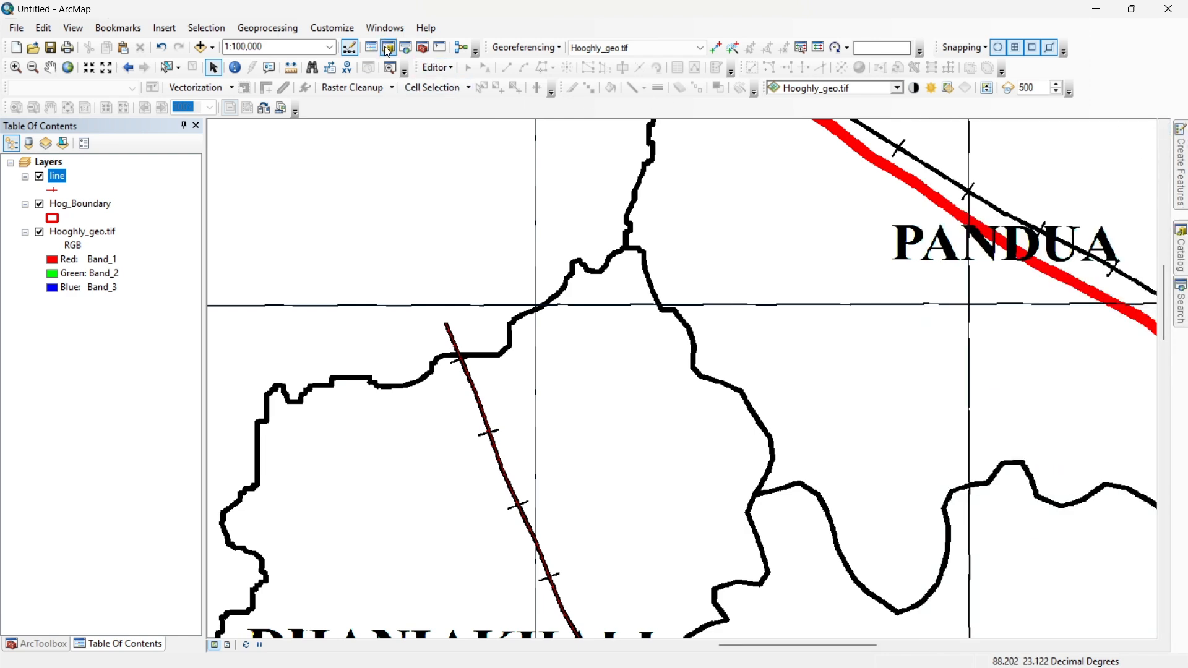
# Step: Look through the contents of the DAY 1 folder in the Catalog
pyautogui.moveTo(1181, 247)
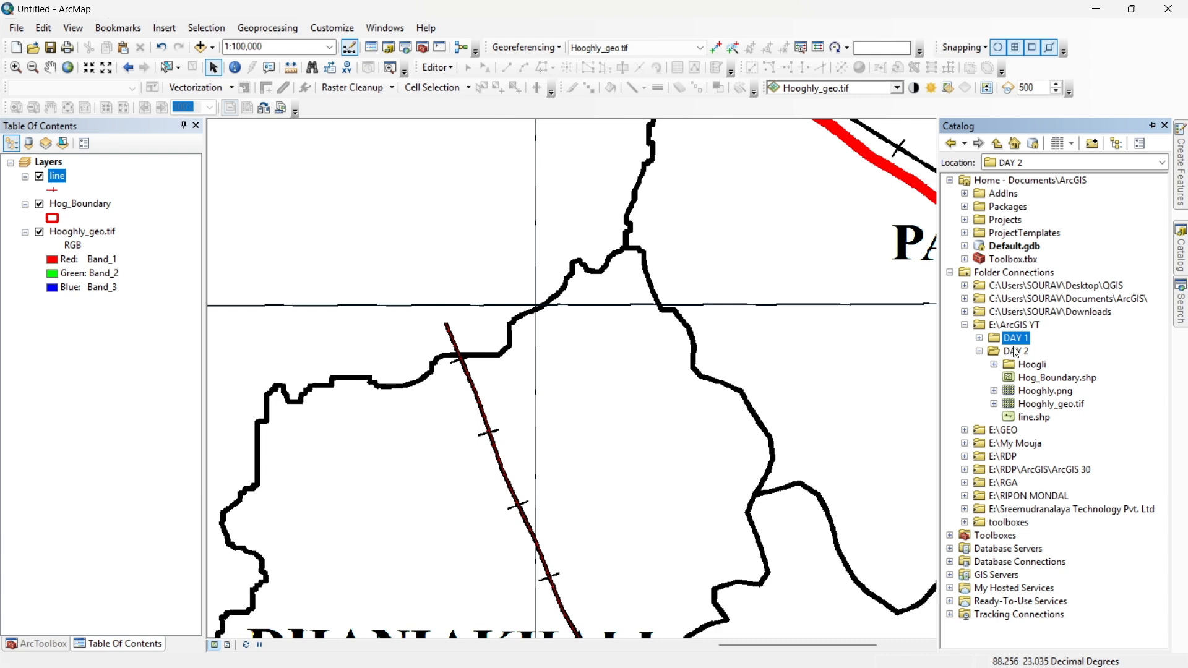
pyautogui.click(980, 338)
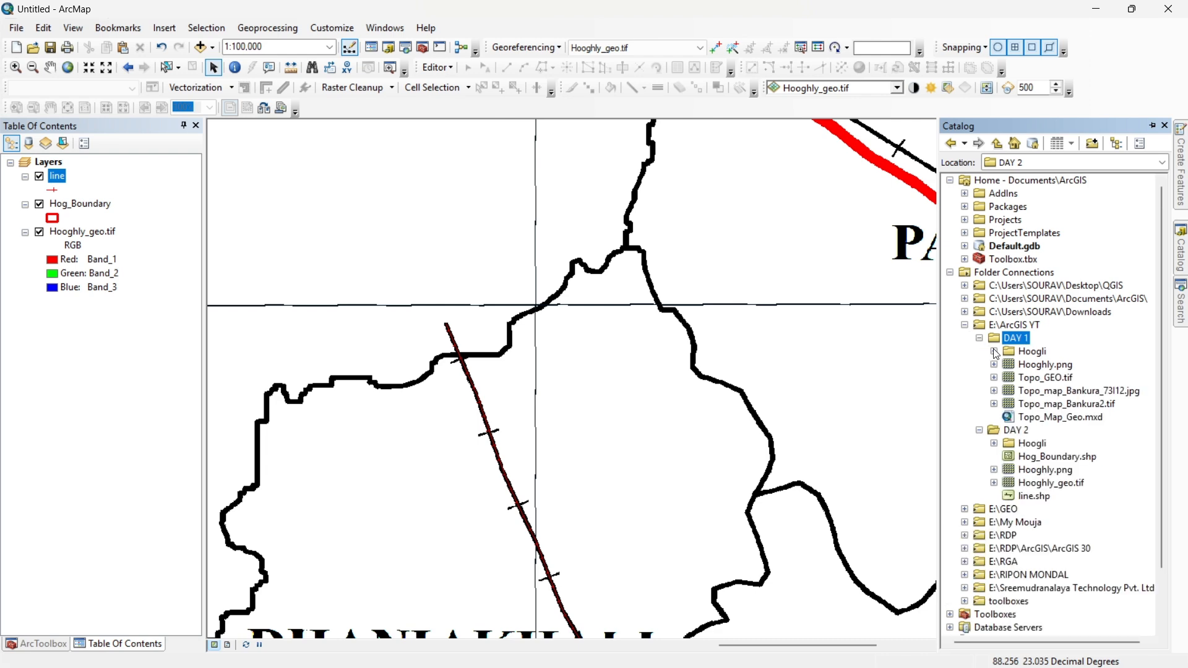
pyautogui.click(994, 351)
pyautogui.click(979, 338)
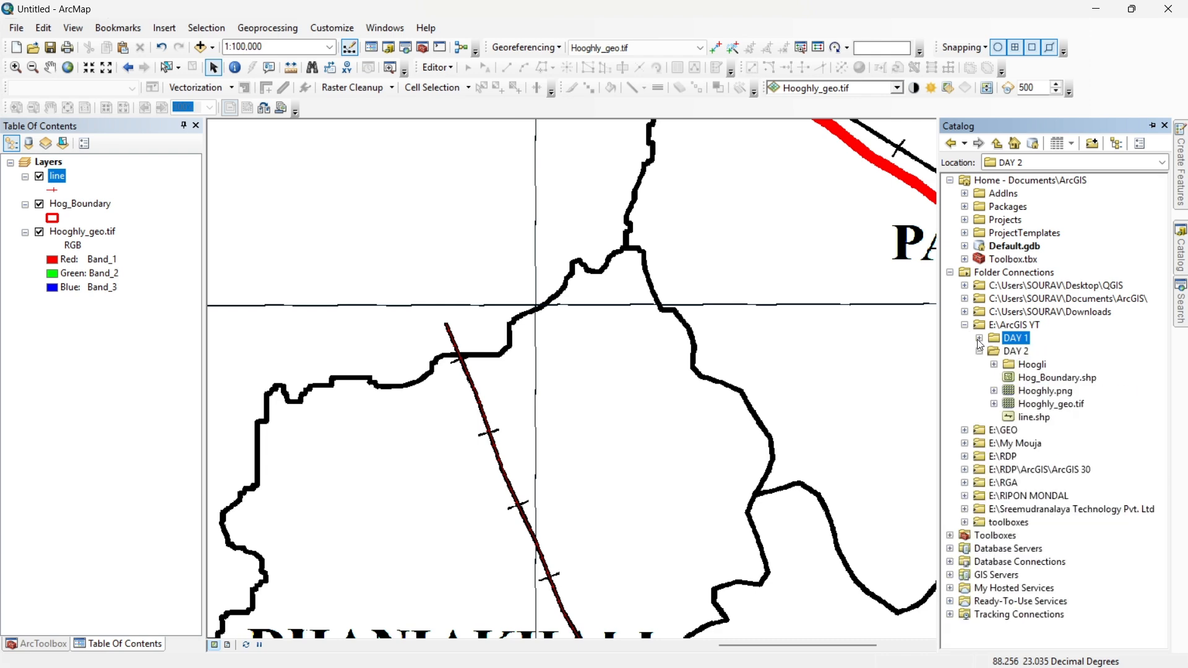
pyautogui.rightClick(1010, 355)
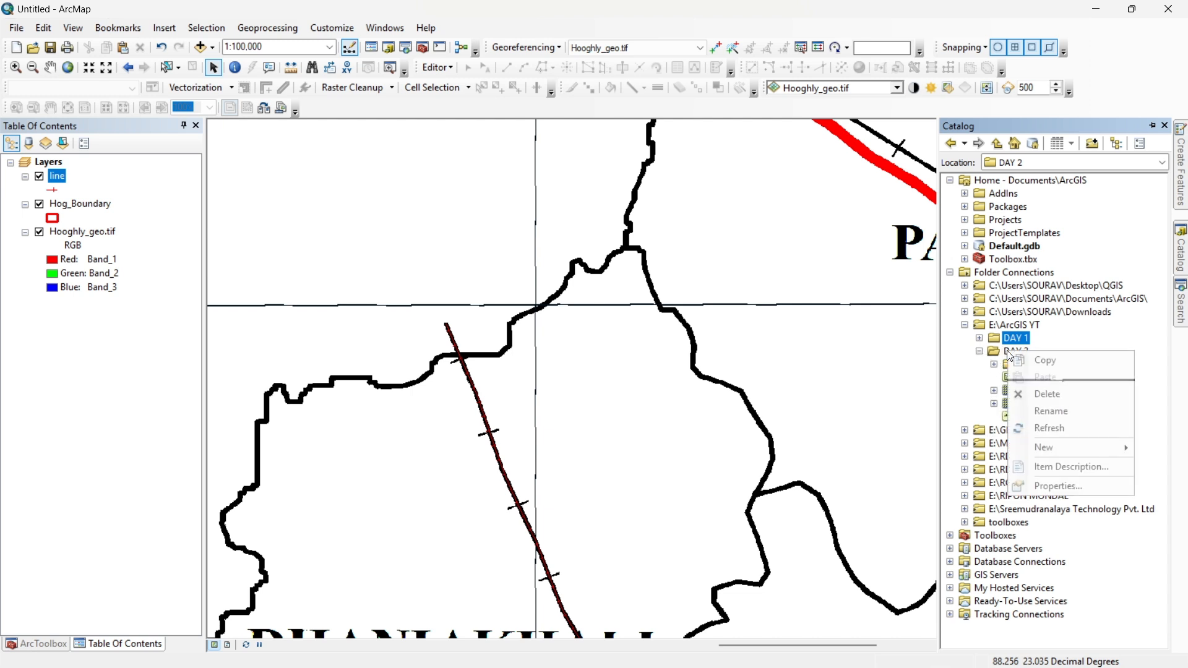
pyautogui.moveTo(1045, 450)
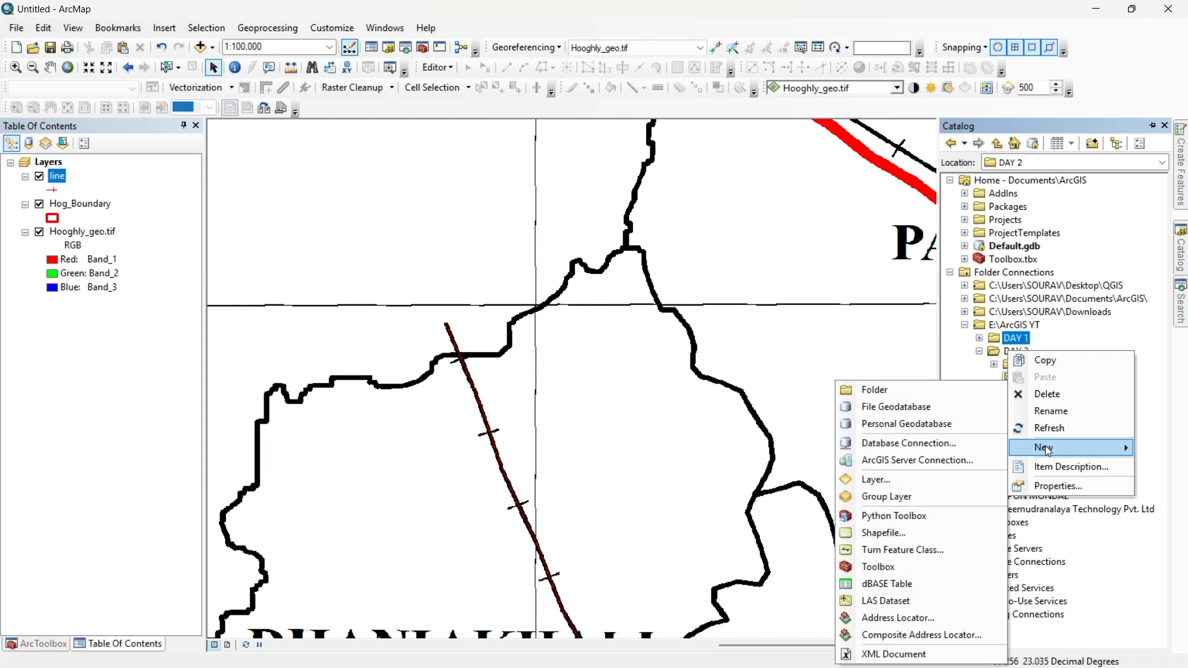
pyautogui.click(978, 342)
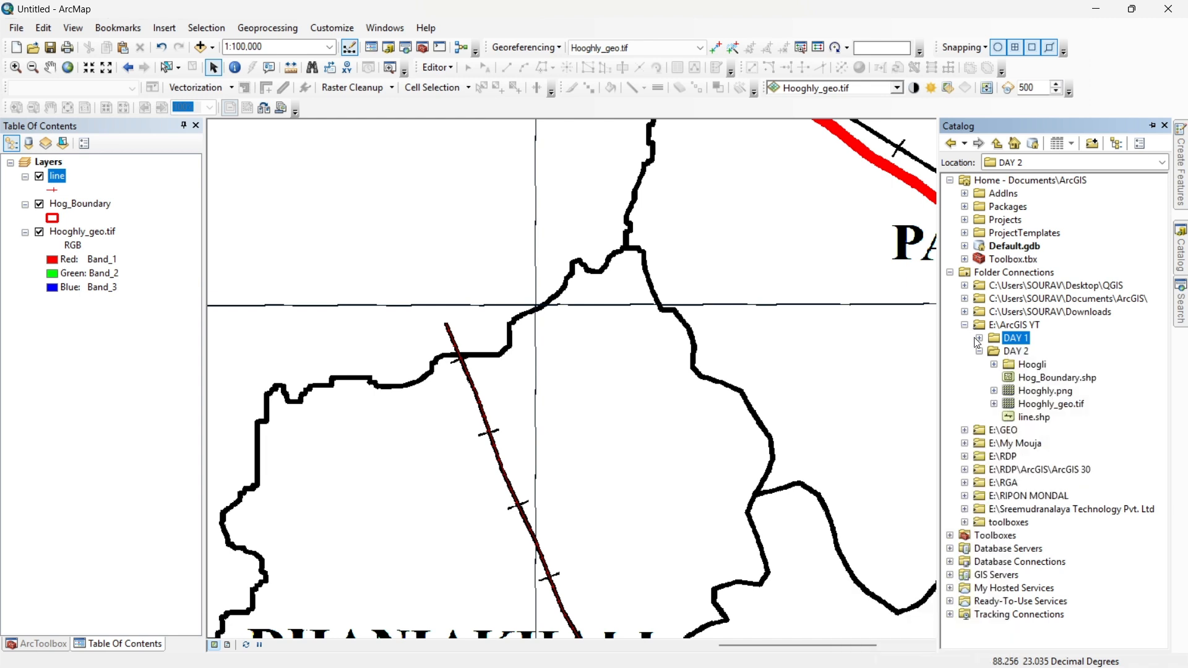
pyautogui.click(1013, 352)
pyautogui.click(1060, 349)
# Step: Start a new shapefile in the DAY 2 folder, named point, with the Point feature type
pyautogui.rightClick(1022, 345)
pyautogui.moveTo(1071, 443)
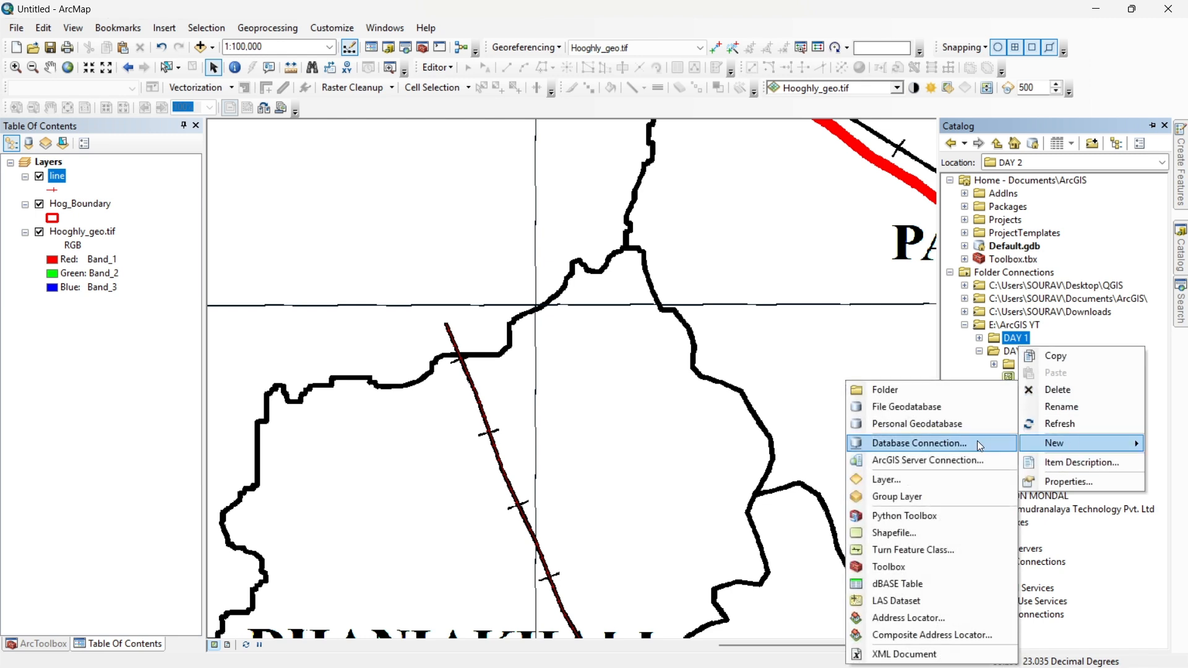
pyautogui.click(892, 533)
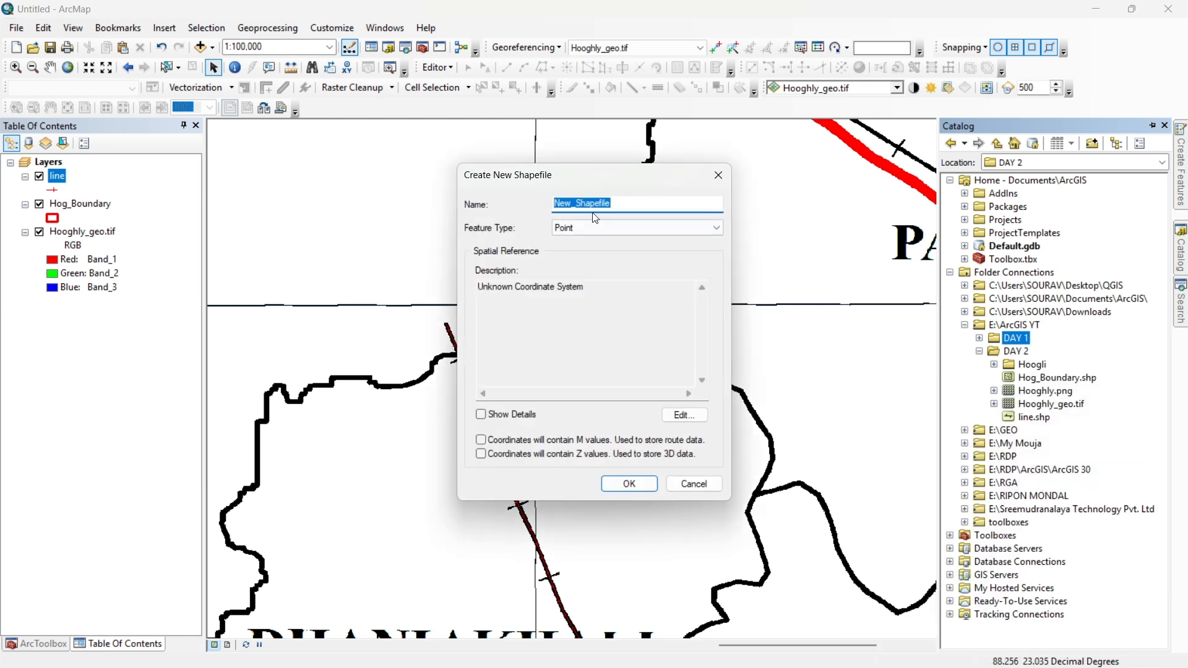
pyautogui.write('point')
pyautogui.click(653, 224)
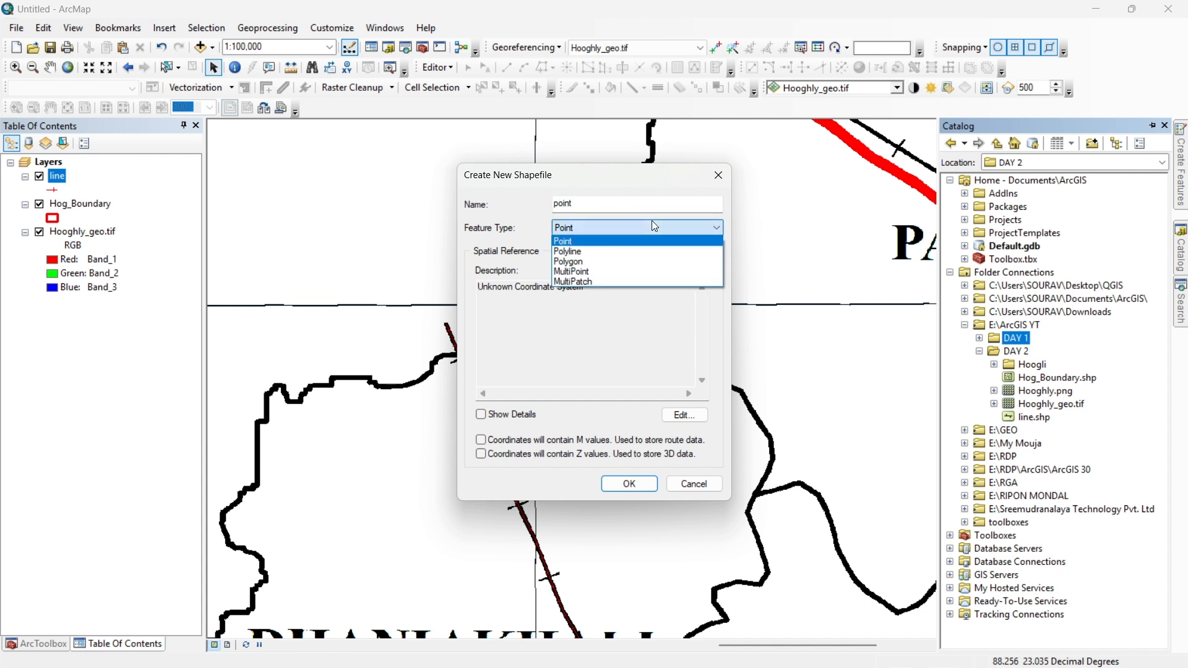
pyautogui.click(665, 363)
# Step: Assign the WGS 1984 UTM Zone 45N coordinate system to the new shapefile and create it
pyautogui.click(684, 414)
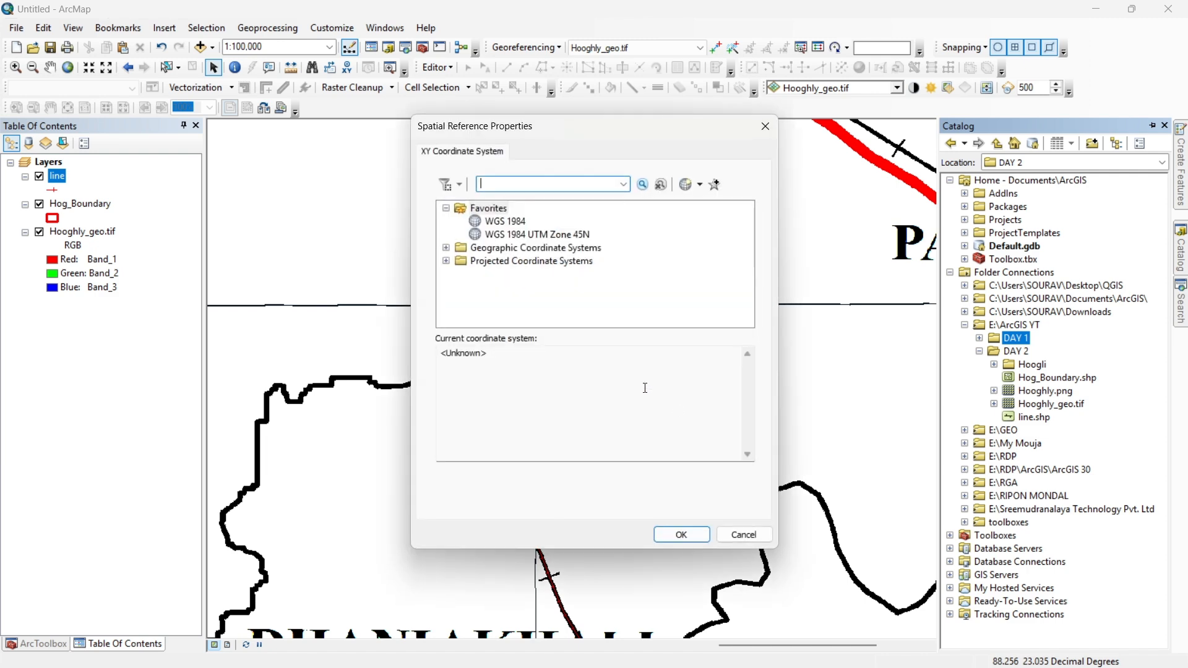
pyautogui.click(529, 234)
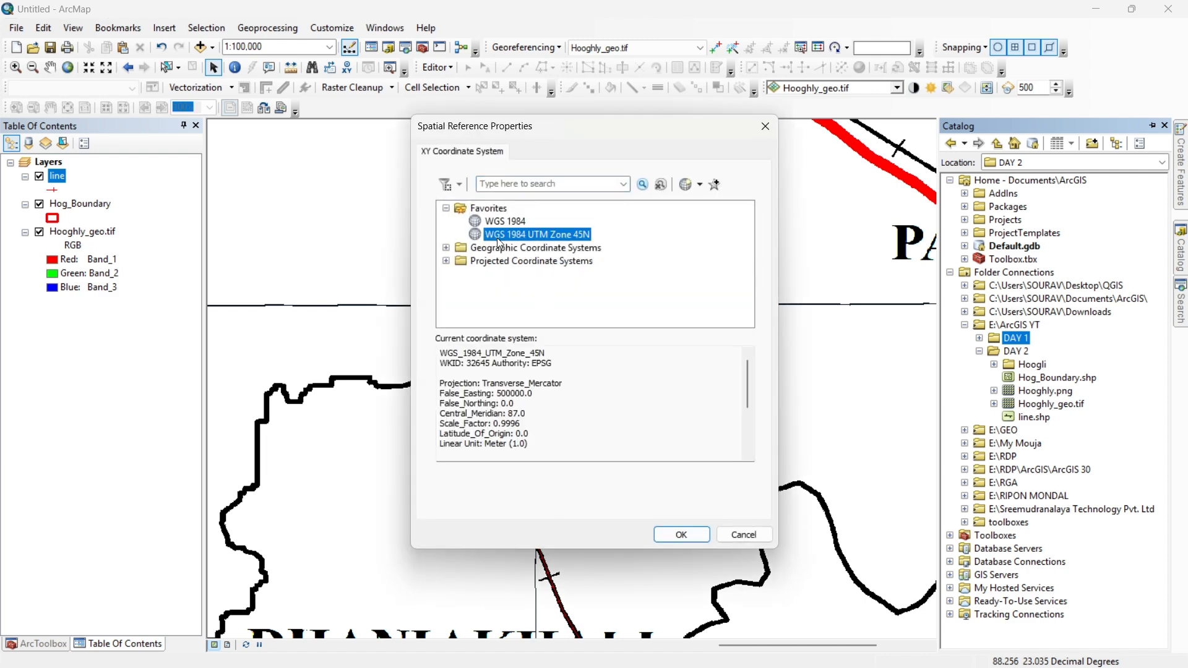
pyautogui.click(671, 534)
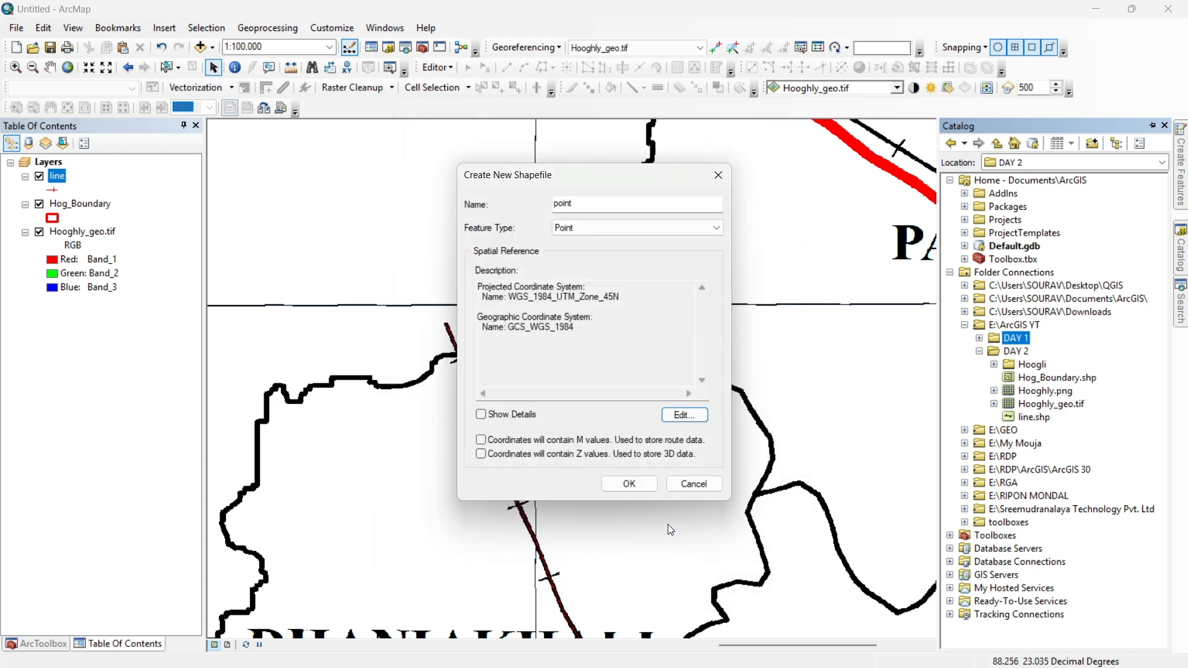
pyautogui.click(643, 483)
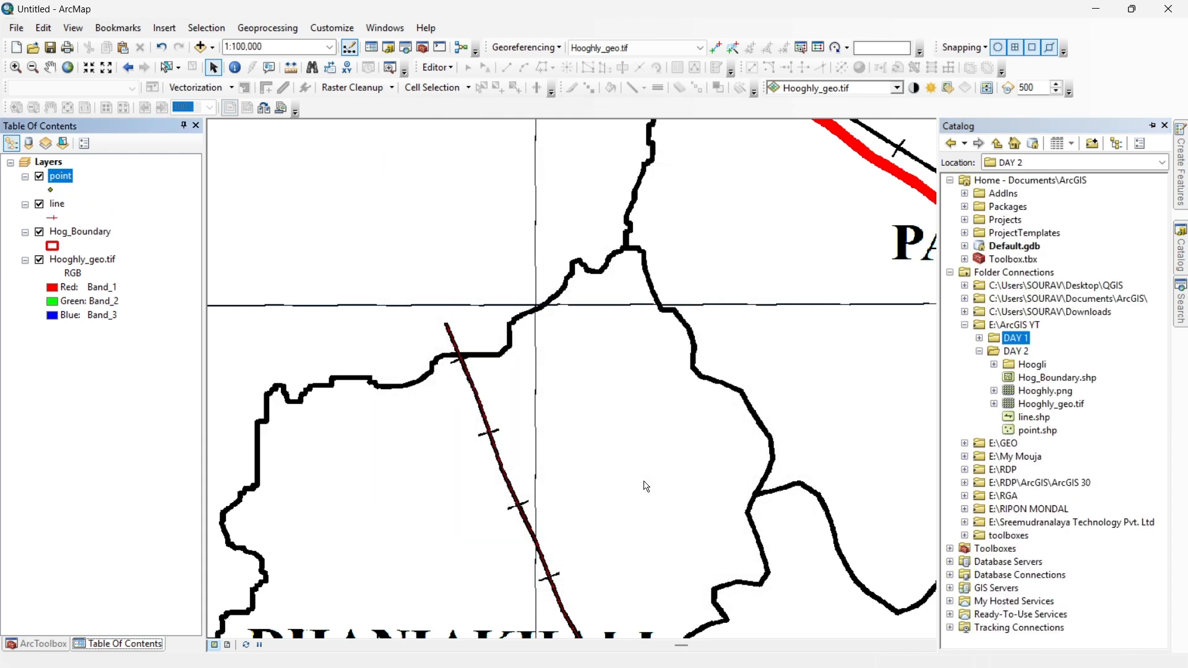
# Step: Start an editing session and choose the point layer's template for creating features
pyautogui.scroll(4, 561, 454)
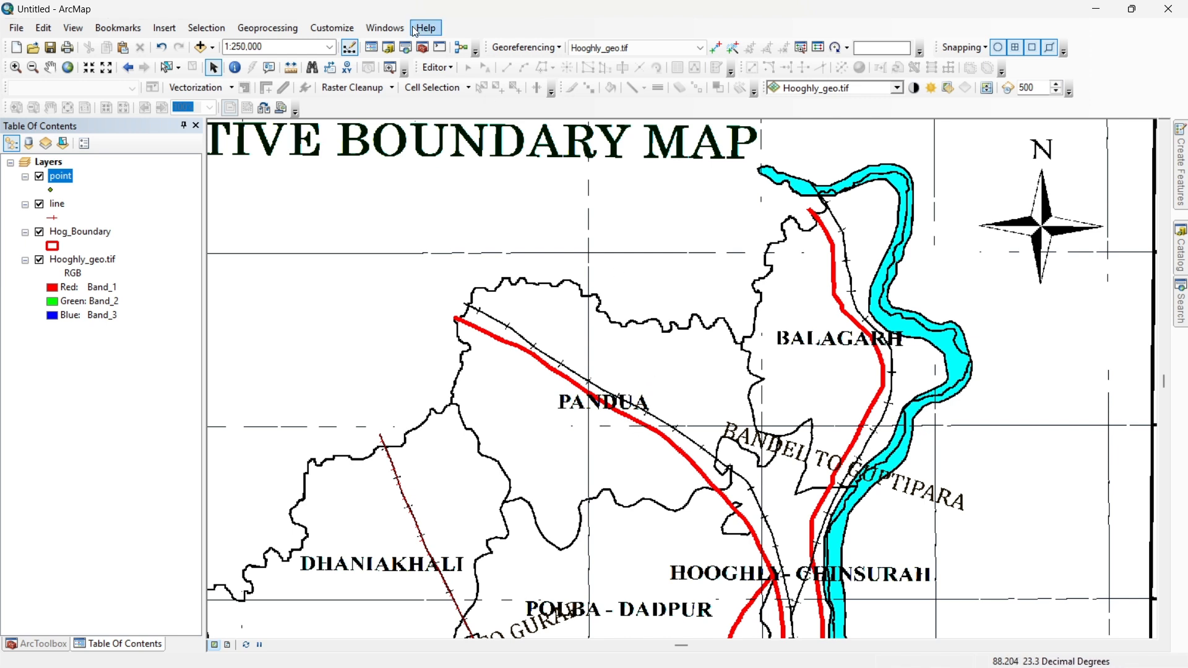
pyautogui.click(432, 68)
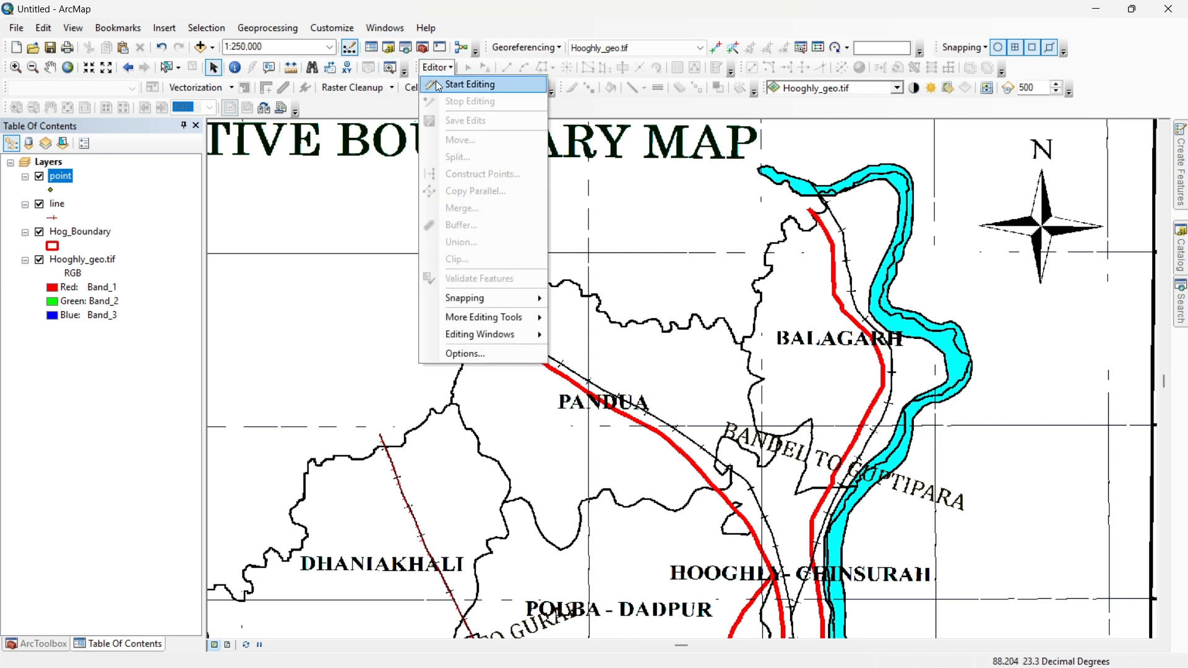
pyautogui.click(438, 85)
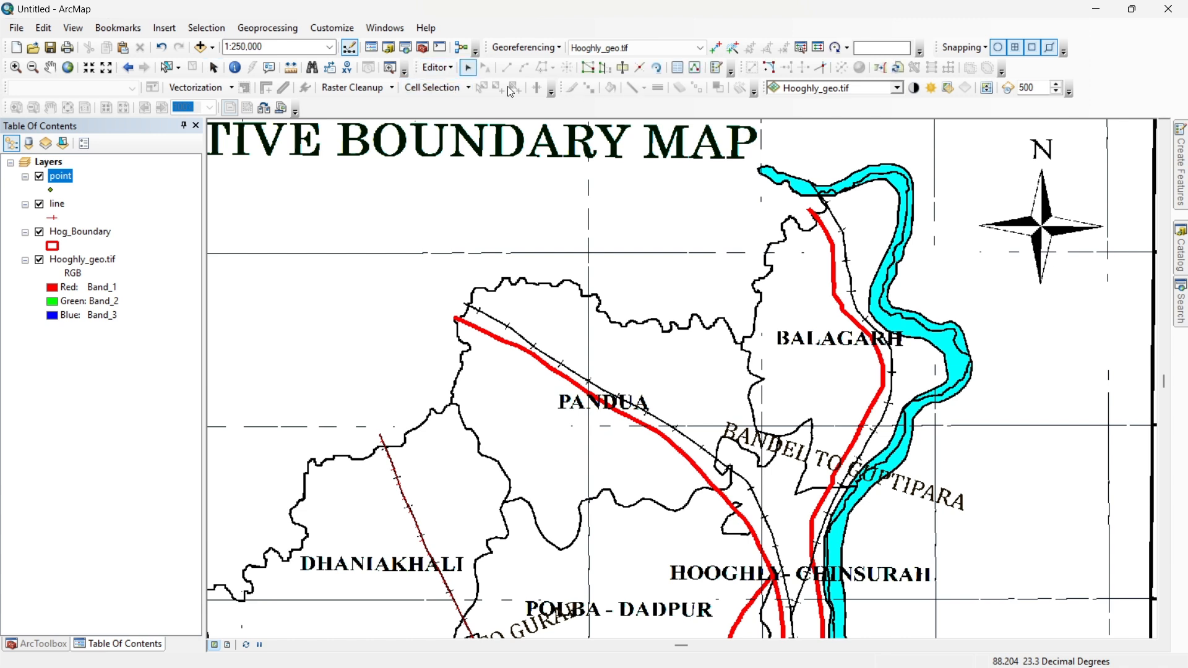
pyautogui.click(716, 68)
pyautogui.click(985, 242)
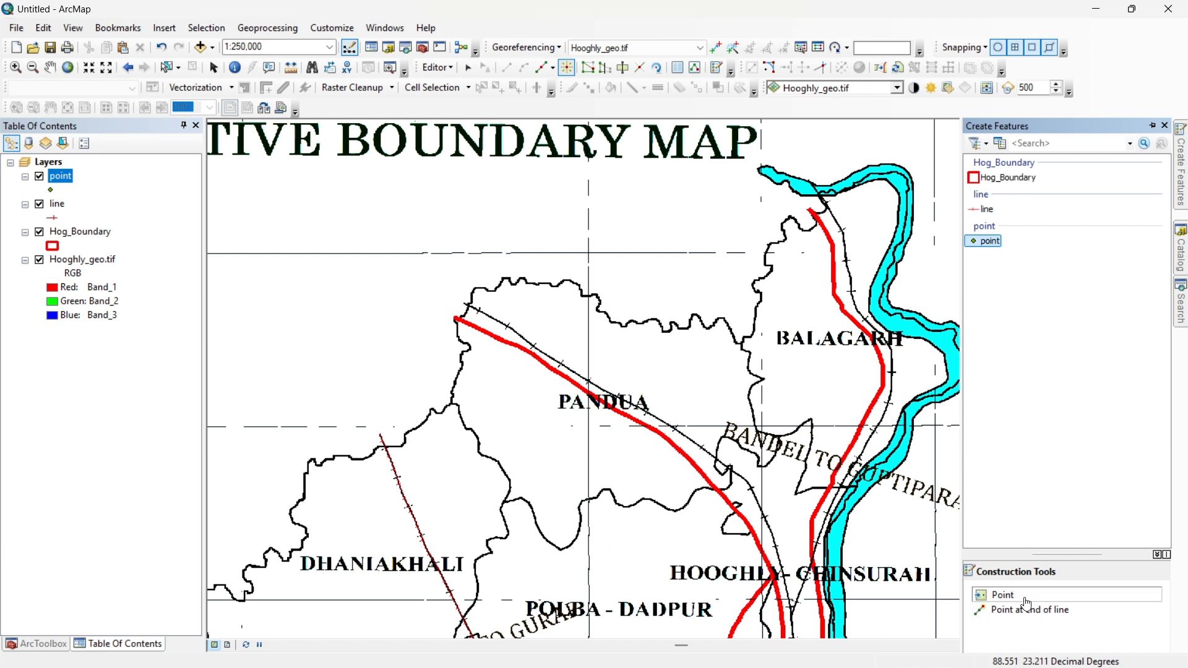
# Step: Place one point at each of the BALAGARH, PANDUA, HOOGHLY - CHINSURAH and POLBA - DADPUR labels
pyautogui.click(841, 345)
pyautogui.click(611, 403)
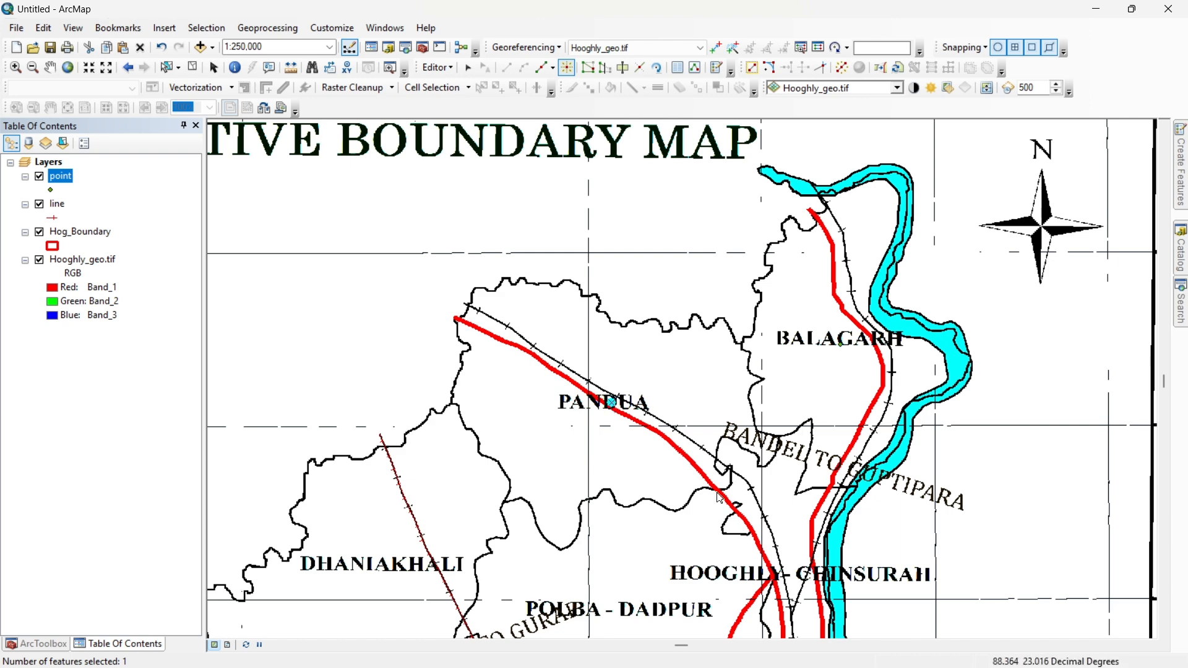
pyautogui.moveTo(746, 496); pyautogui.dragTo(743, 228)
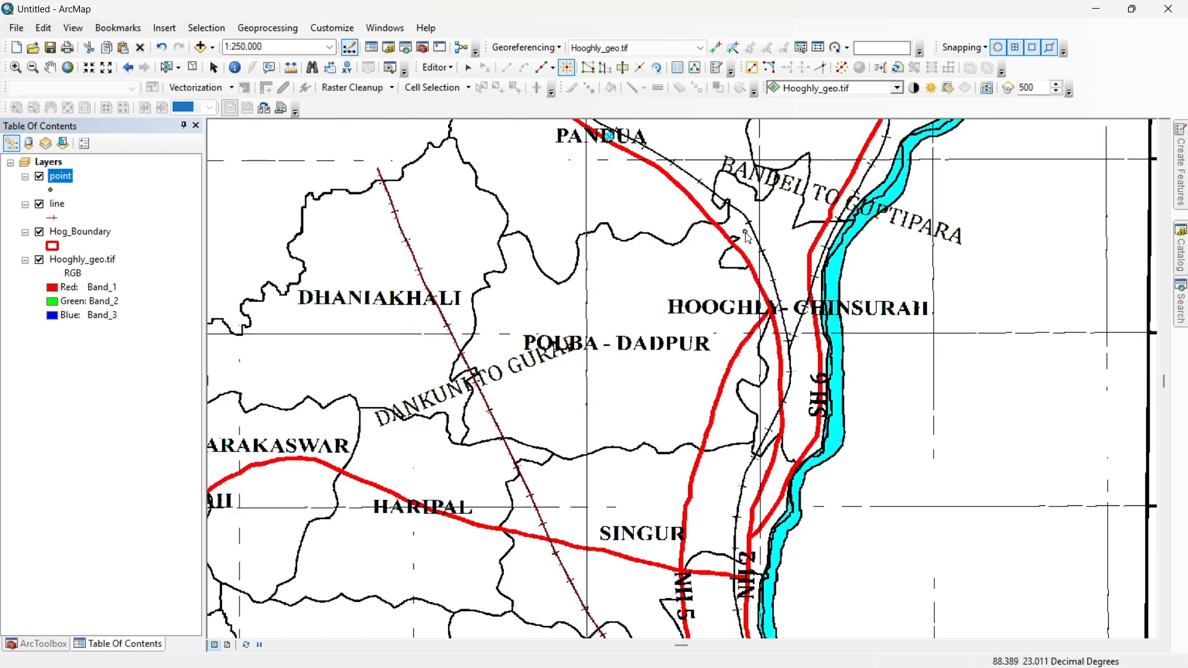
pyautogui.click(805, 315)
pyautogui.click(608, 356)
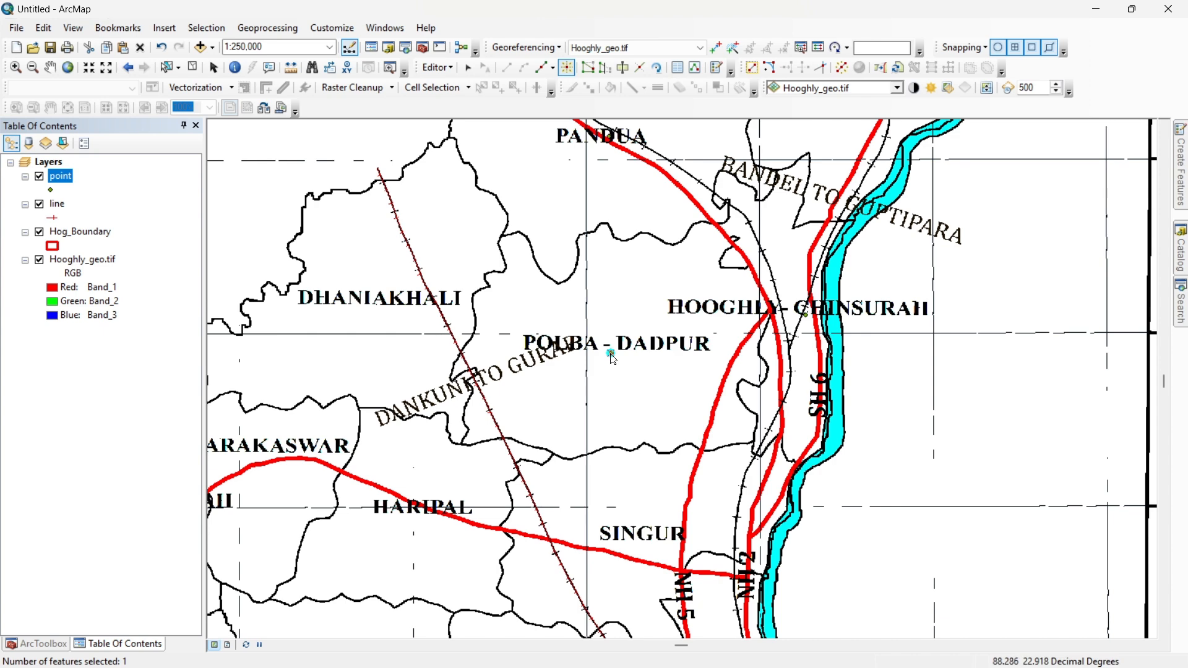
# Step: Place one point at each of the SINGUR, CHANDITALA - II, CHANDITALA - I and JANGIPARA labels
pyautogui.moveTo(640, 458); pyautogui.dragTo(688, 234)
pyautogui.click(692, 319)
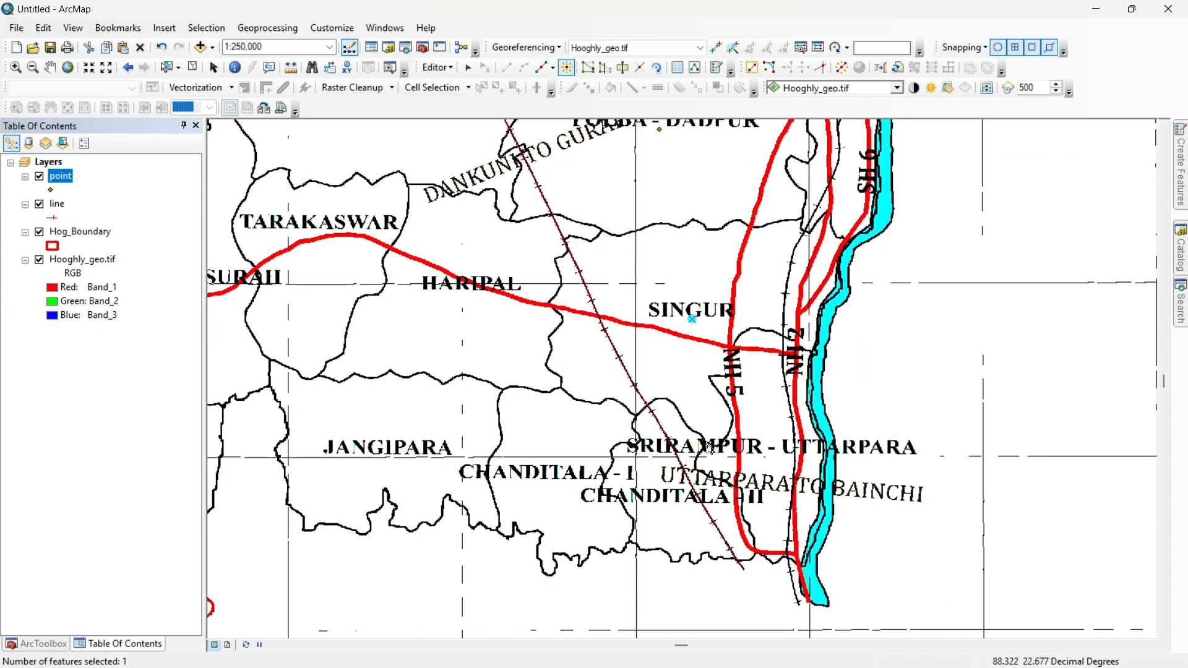
pyautogui.click(667, 506)
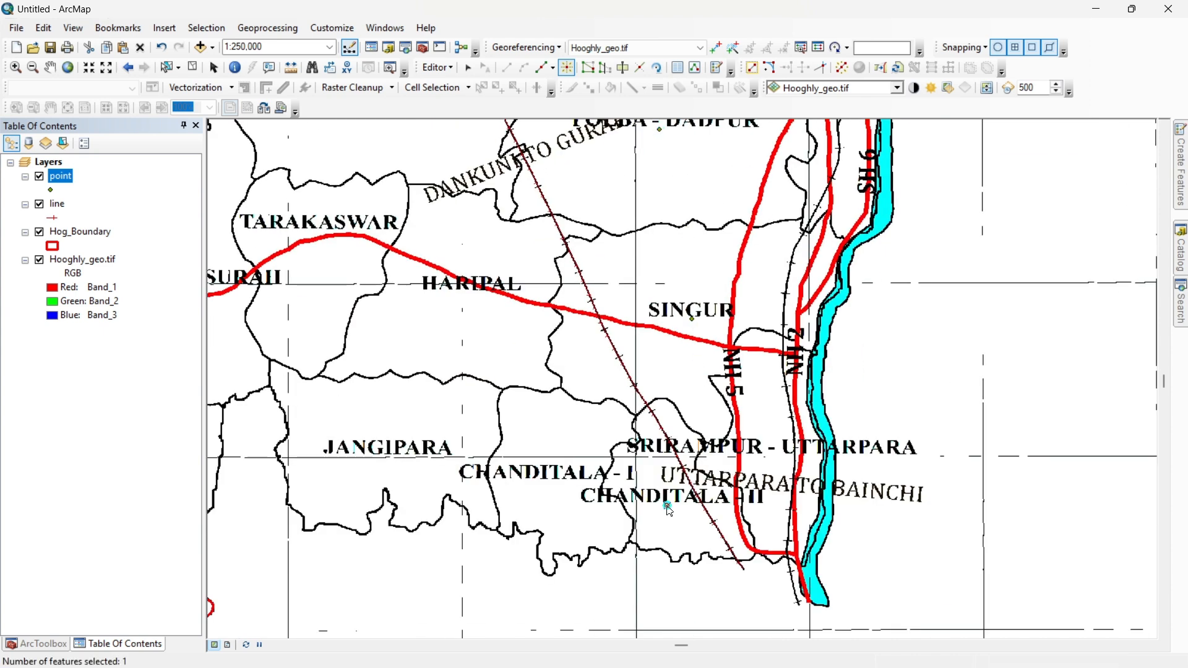
pyautogui.click(537, 481)
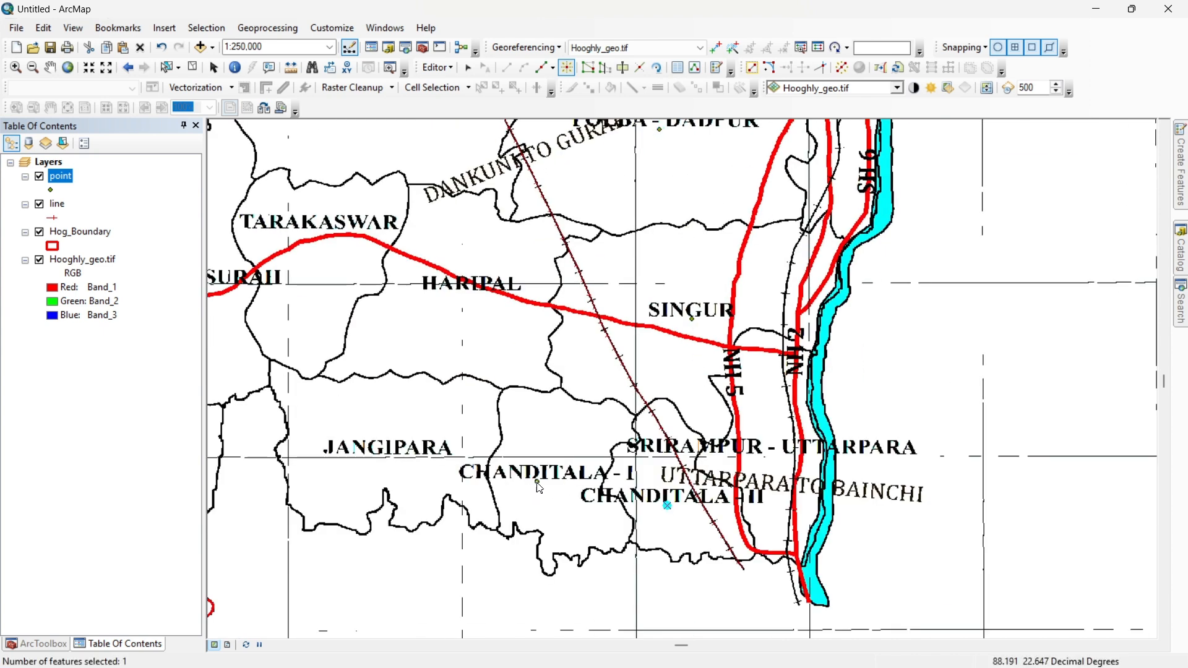
pyautogui.click(391, 456)
# Step: Place one point under each of the HARIPAL, TARAKASWAR and DHANIAKHALI labels
pyautogui.moveTo(462, 320); pyautogui.dragTo(664, 450)
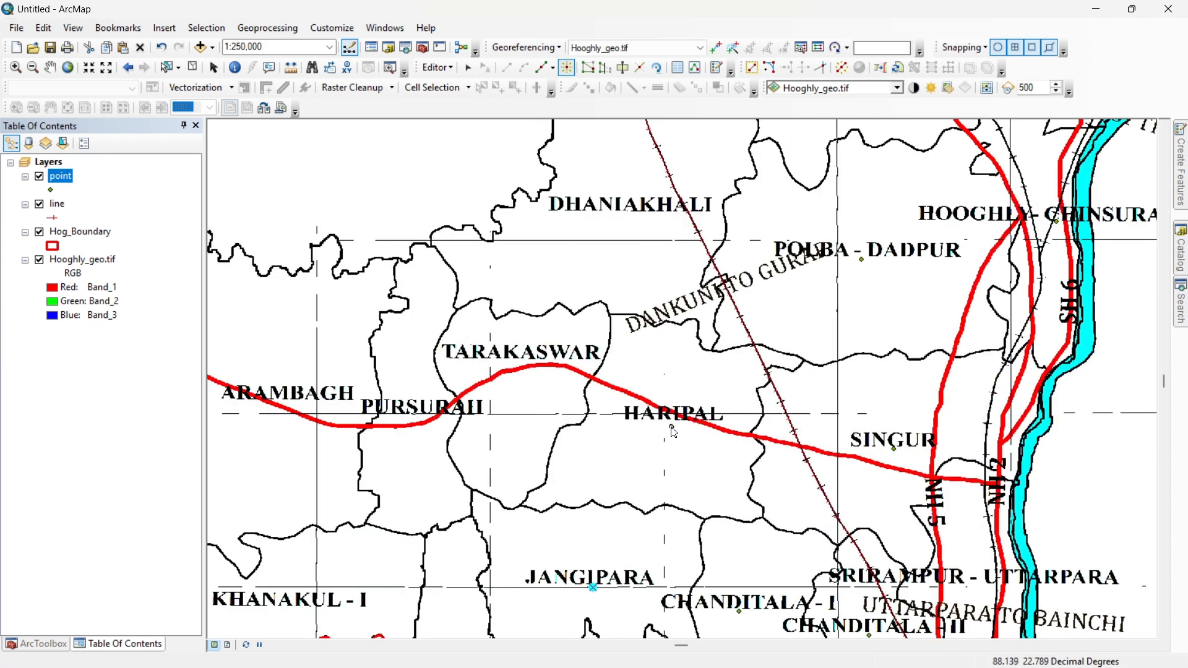
pyautogui.click(672, 427)
pyautogui.click(514, 363)
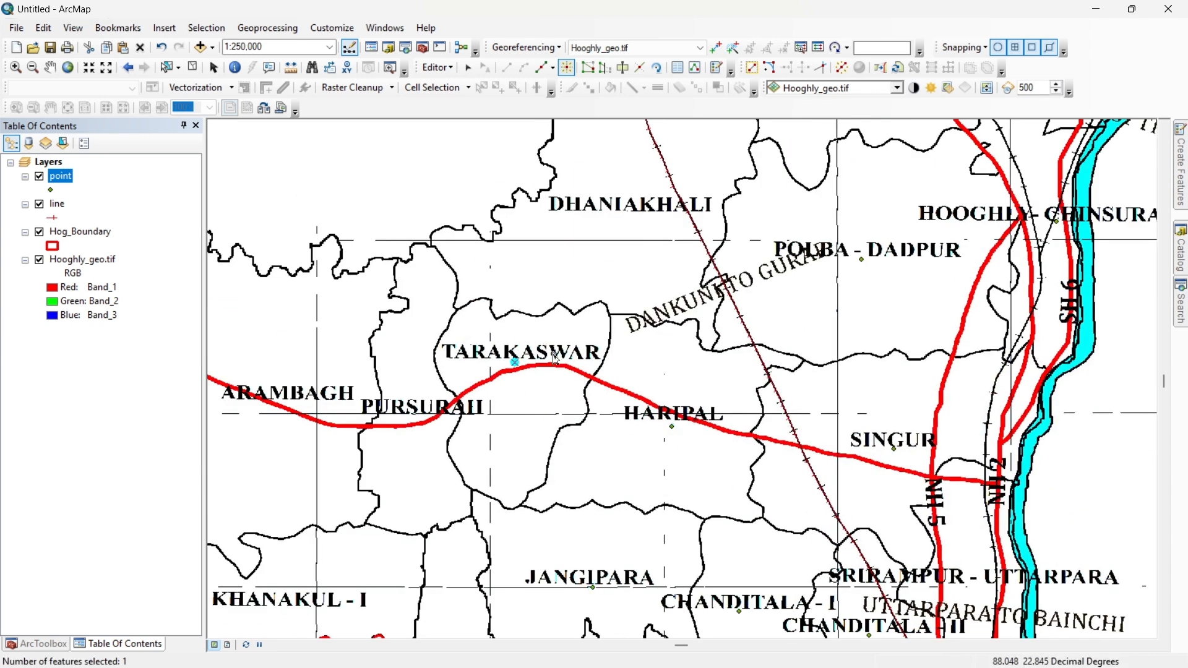
pyautogui.click(615, 218)
# Step: Place one point at each of the PURSURAH, ARAMBAGH, GOGHAT - II and GOGHAT - I labels
pyautogui.moveTo(549, 293); pyautogui.dragTo(843, 293)
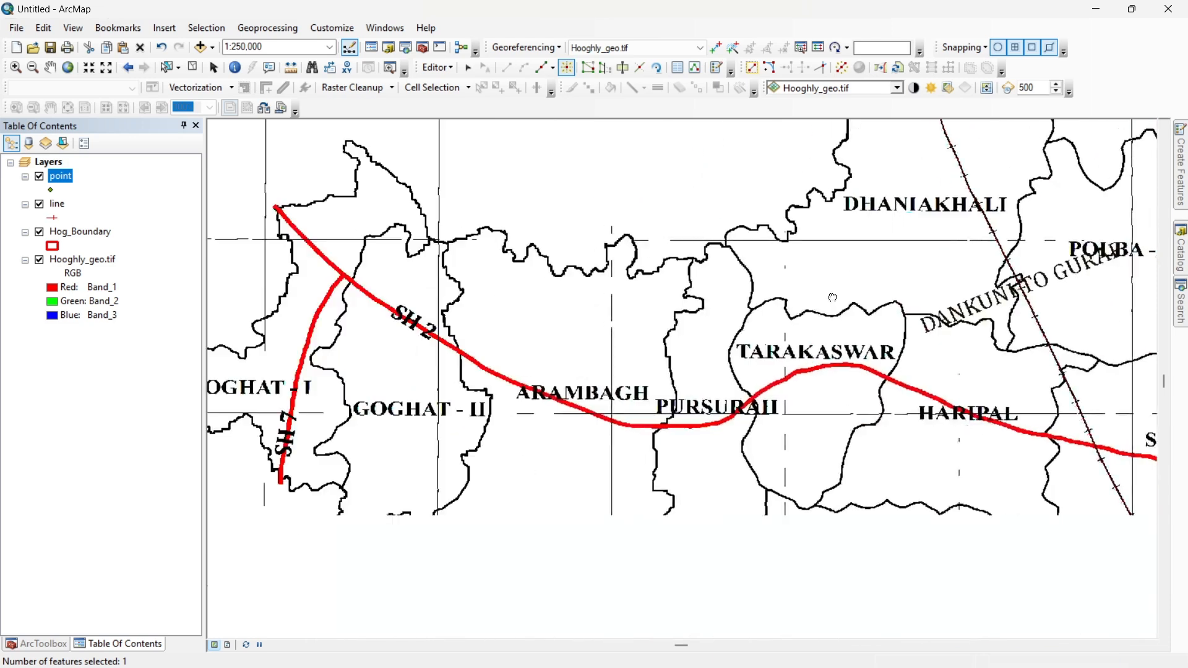
pyautogui.click(716, 415)
pyautogui.click(594, 401)
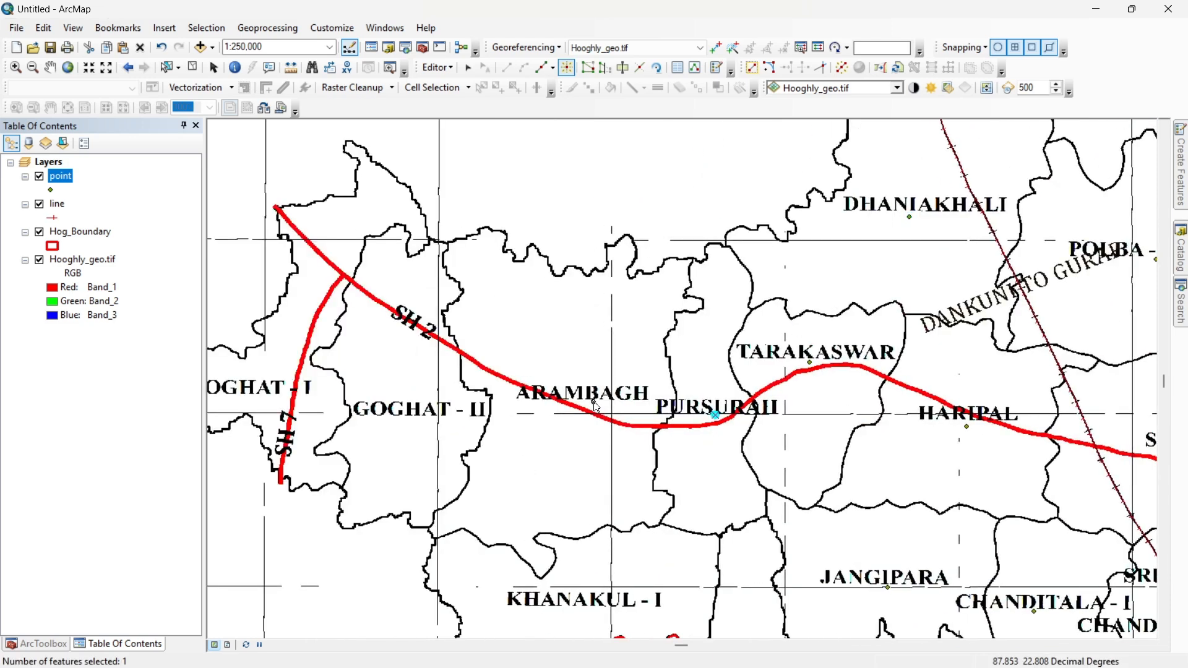
pyautogui.click(419, 418)
pyautogui.moveTo(296, 405); pyautogui.dragTo(601, 386)
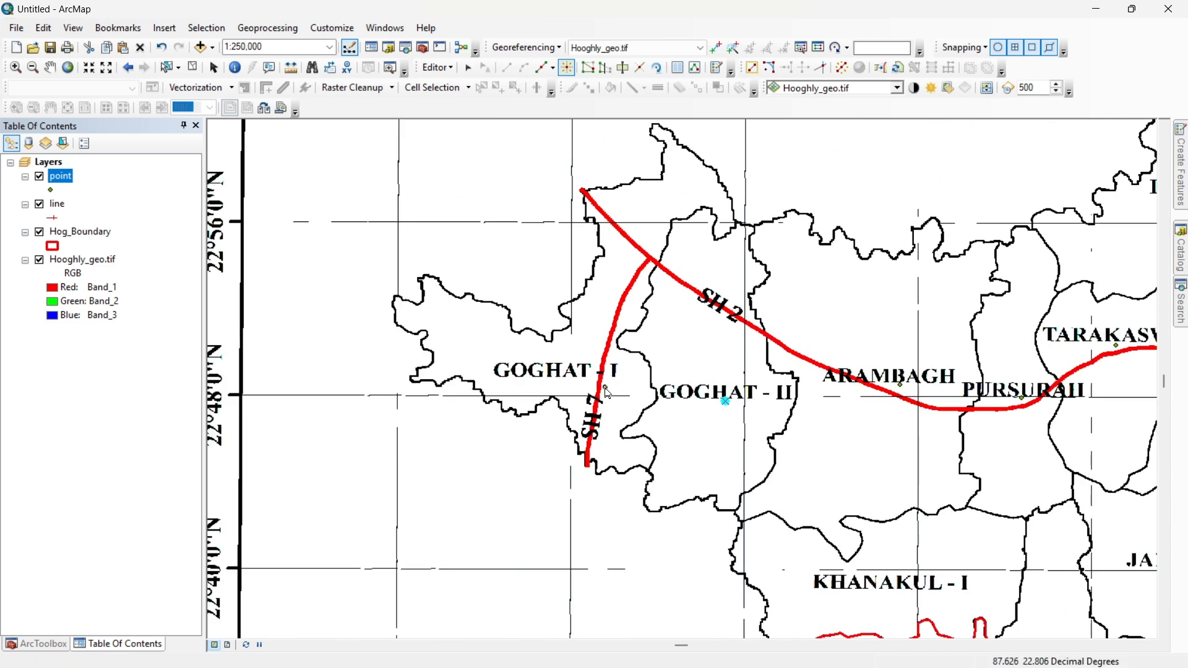
pyautogui.click(539, 377)
# Step: Place one point at each of the KHANAKUL - I, KHANAKUL - II and SRIRAMPUR - UTTARPARA labels
pyautogui.moveTo(774, 473); pyautogui.dragTo(613, 305)
pyautogui.click(746, 421)
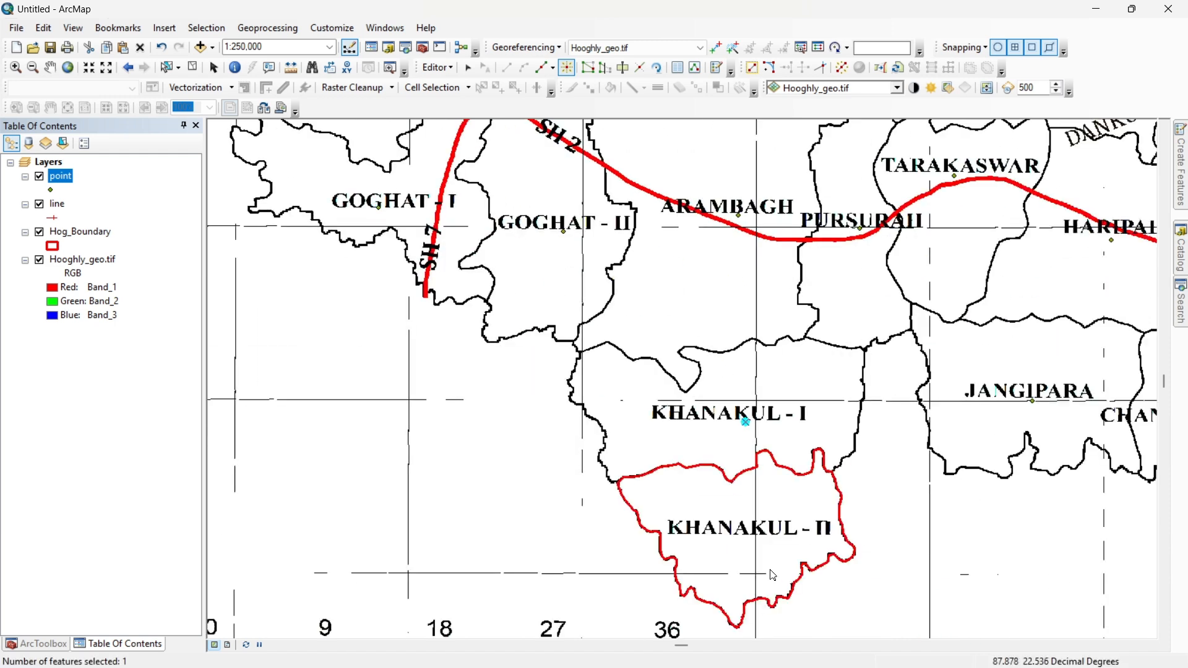
pyautogui.click(746, 545)
pyautogui.moveTo(810, 519); pyautogui.dragTo(605, 495)
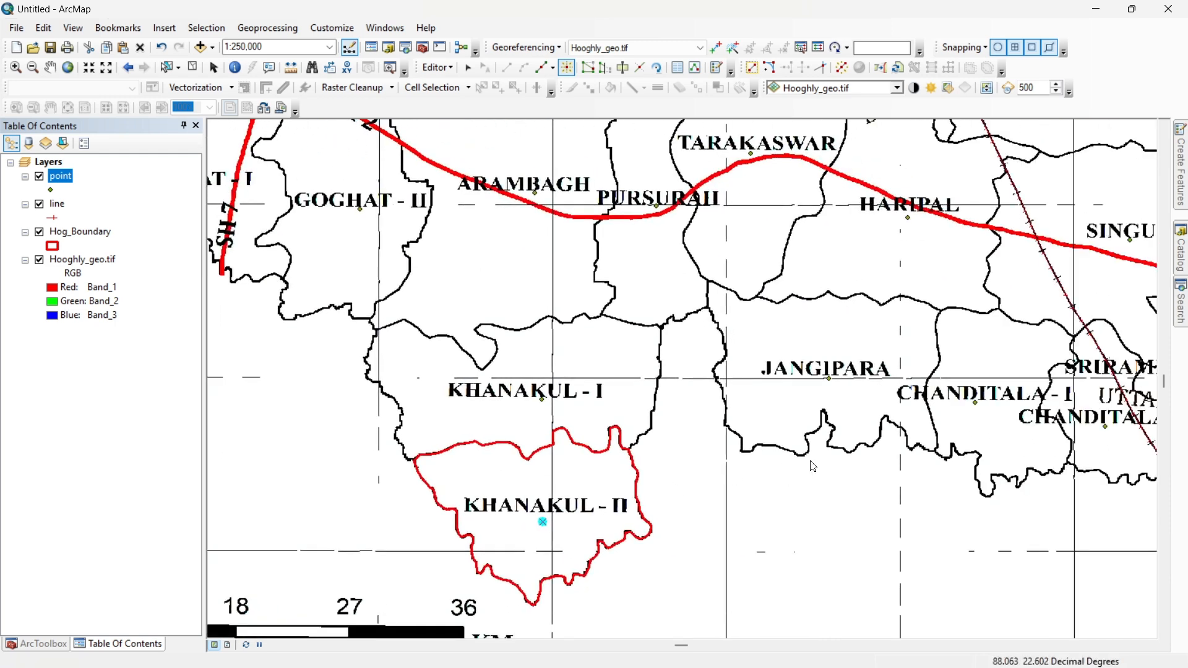
pyautogui.moveTo(860, 442); pyautogui.dragTo(433, 543)
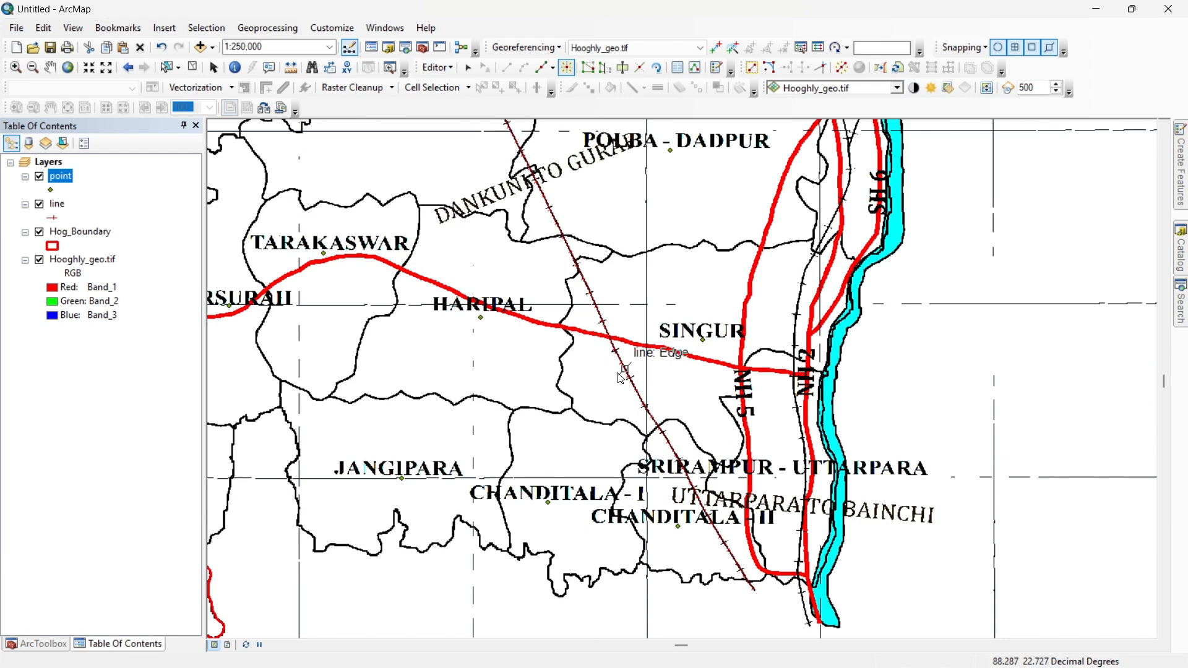
pyautogui.click(781, 479)
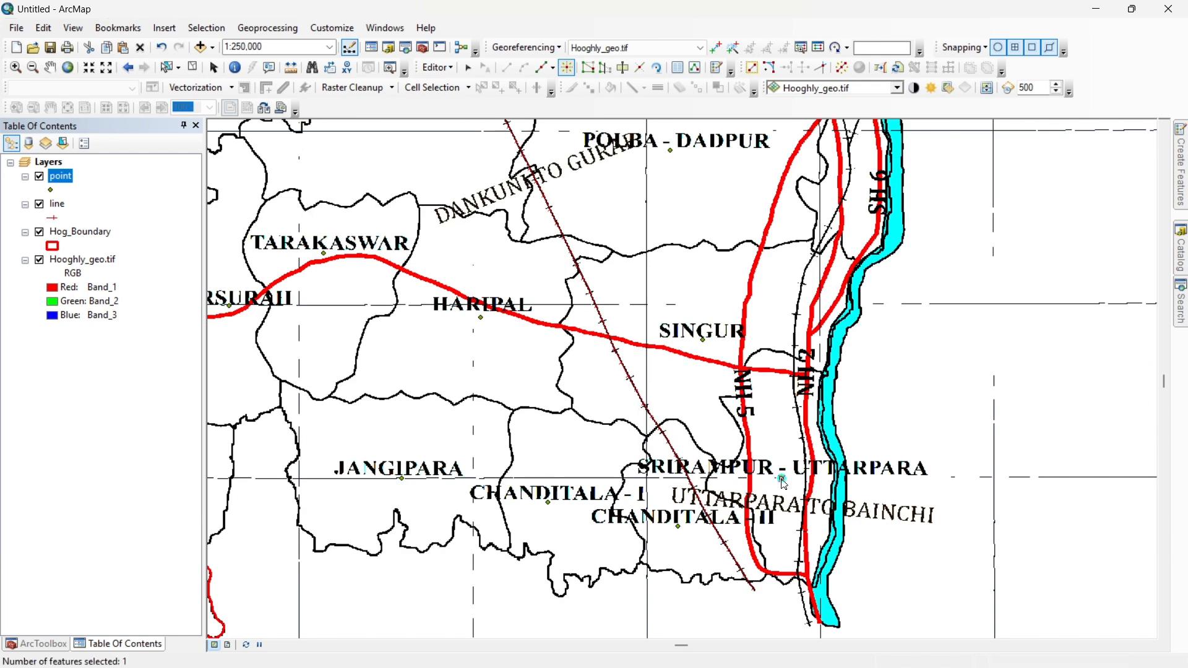
# Step: Save the edits to the point layer and stop the editing session
pyautogui.moveTo(798, 408); pyautogui.dragTo(769, 540)
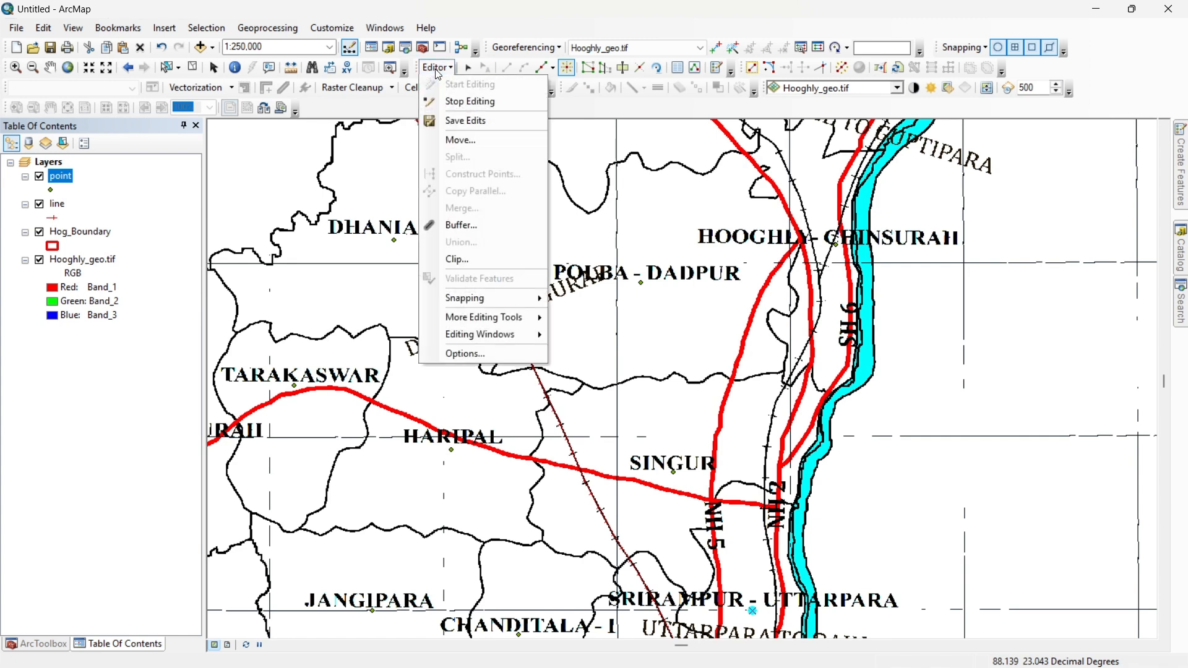
pyautogui.click(465, 120)
pyautogui.click(437, 67)
pyautogui.click(459, 121)
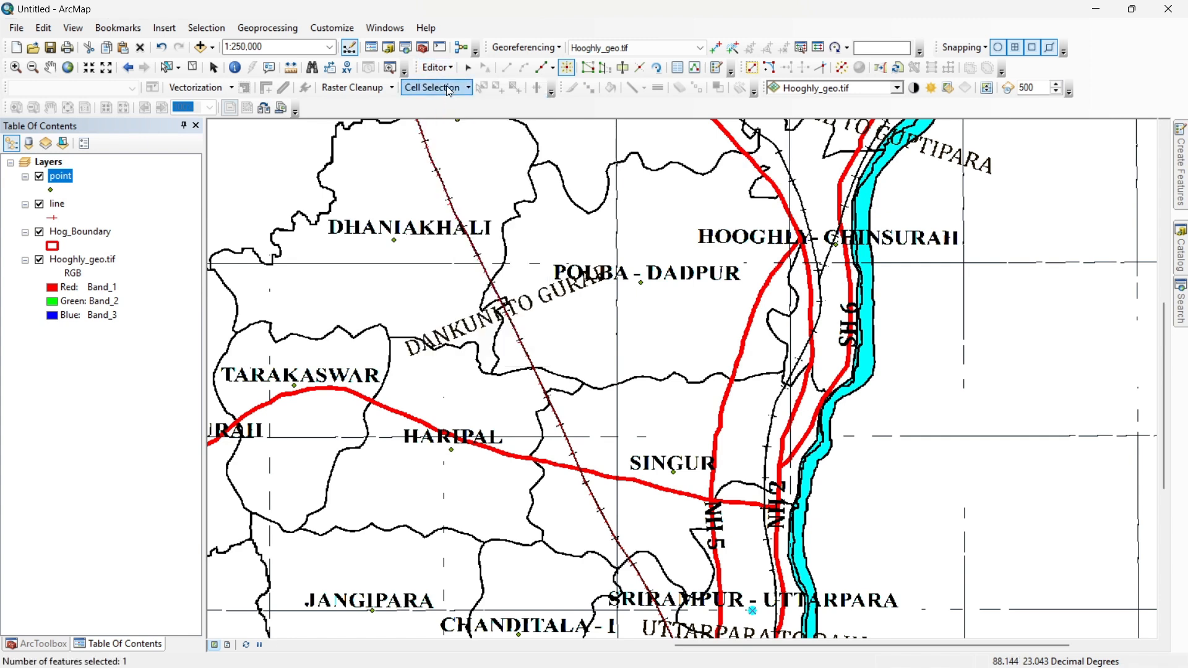
pyautogui.click(437, 66)
pyautogui.click(470, 101)
pyautogui.moveTo(564, 302); pyautogui.dragTo(775, 304)
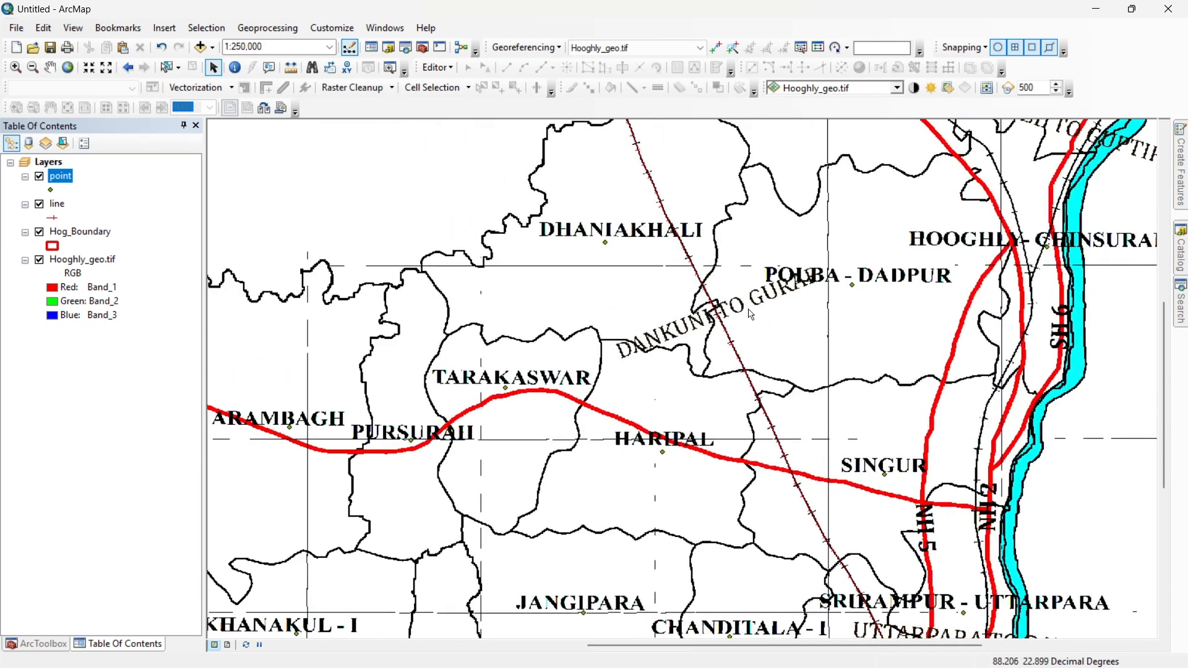
# Step: Hide the Hooghly_geo.tif raster layer and inspect the digitized points, railway line and block boundary across the map
pyautogui.click(40, 260)
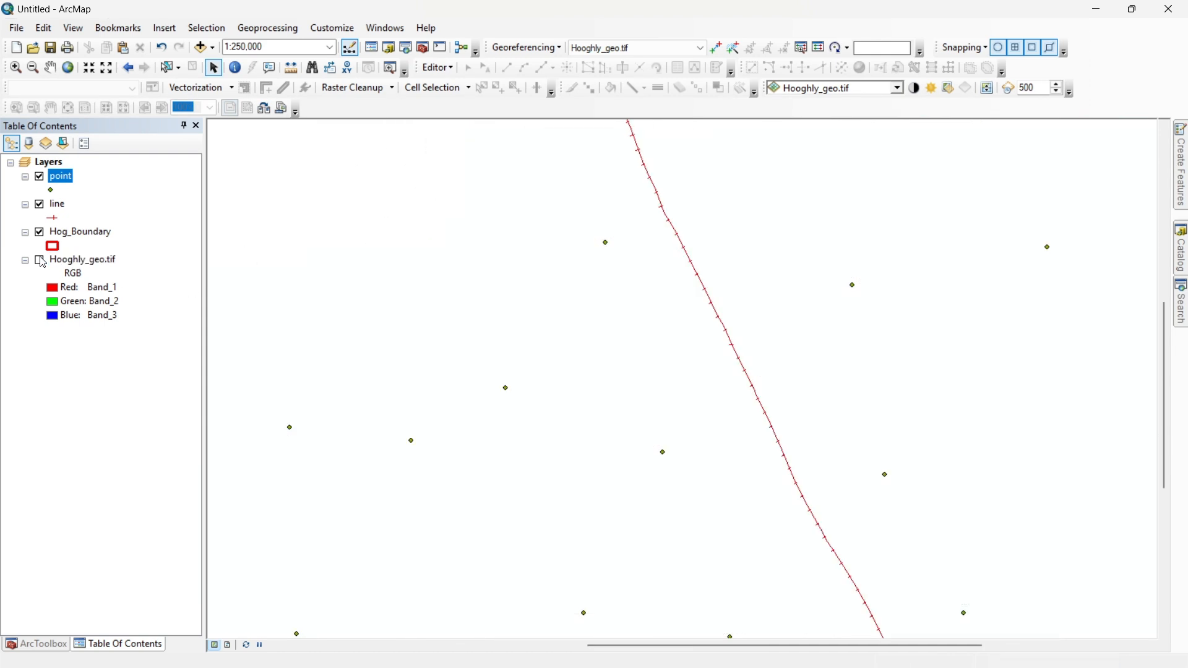
pyautogui.moveTo(622, 372); pyautogui.dragTo(579, 666)
pyautogui.moveTo(1012, 424); pyautogui.dragTo(718, 313)
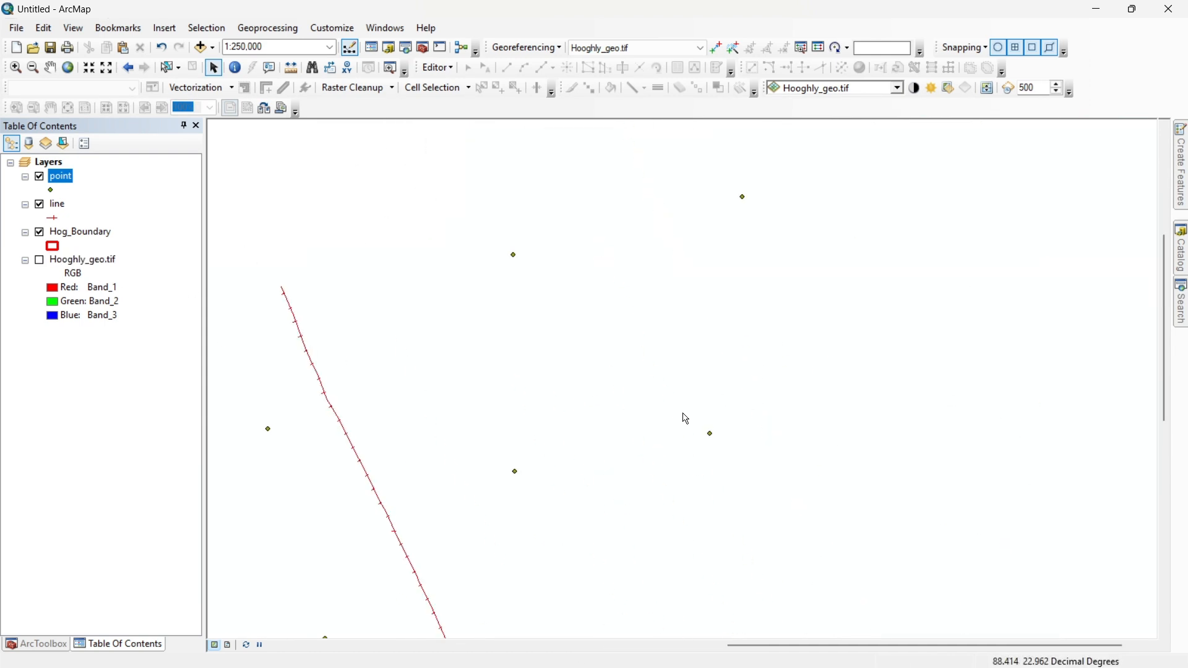
pyautogui.moveTo(511, 524); pyautogui.dragTo(904, 335)
pyautogui.moveTo(533, 606); pyautogui.dragTo(947, 79)
pyautogui.moveTo(947, 229); pyautogui.dragTo(607, 533)
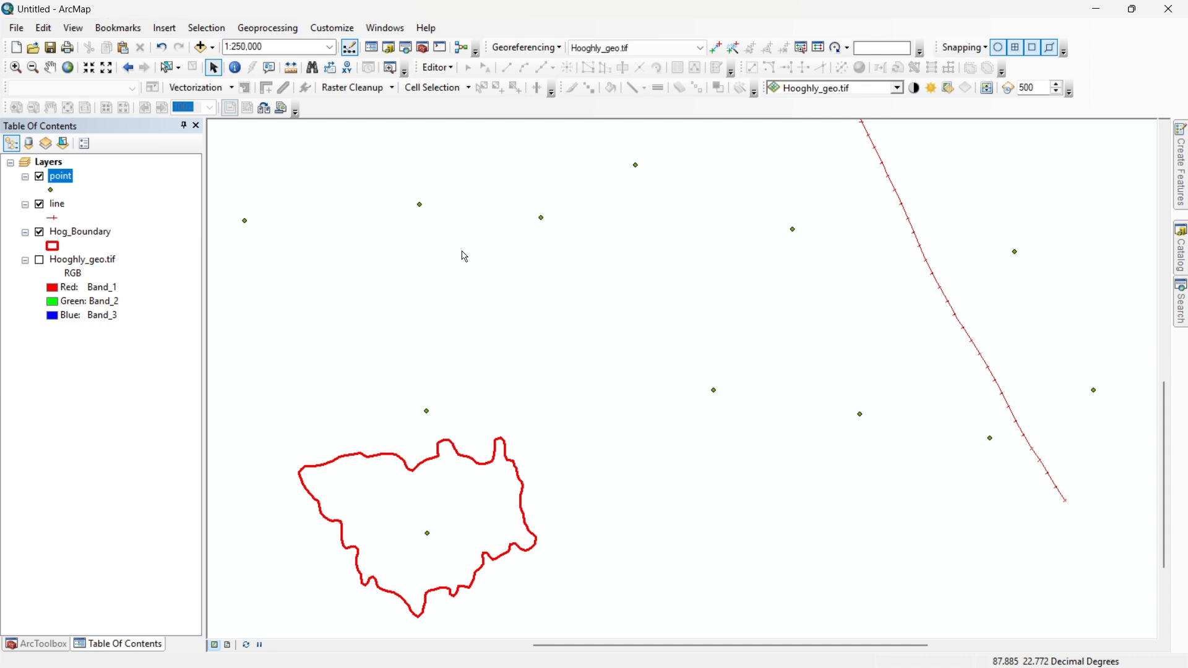
pyautogui.click(450, 70)
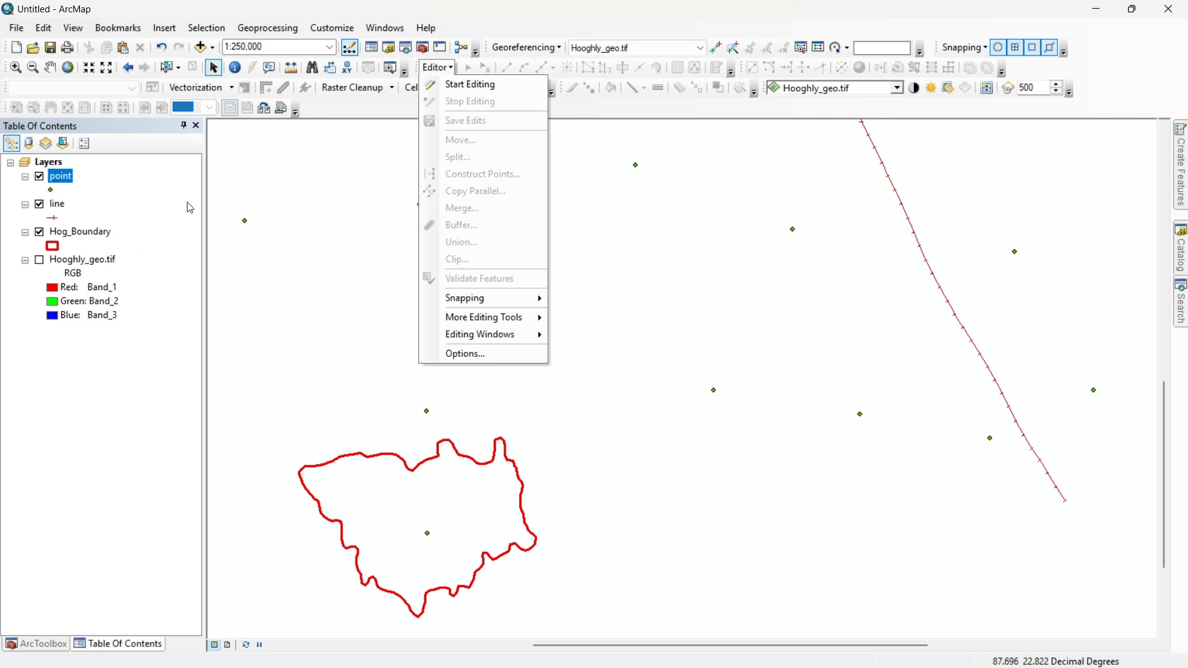
pyautogui.click(823, 360)
pyautogui.moveTo(854, 319); pyautogui.dragTo(545, 187)
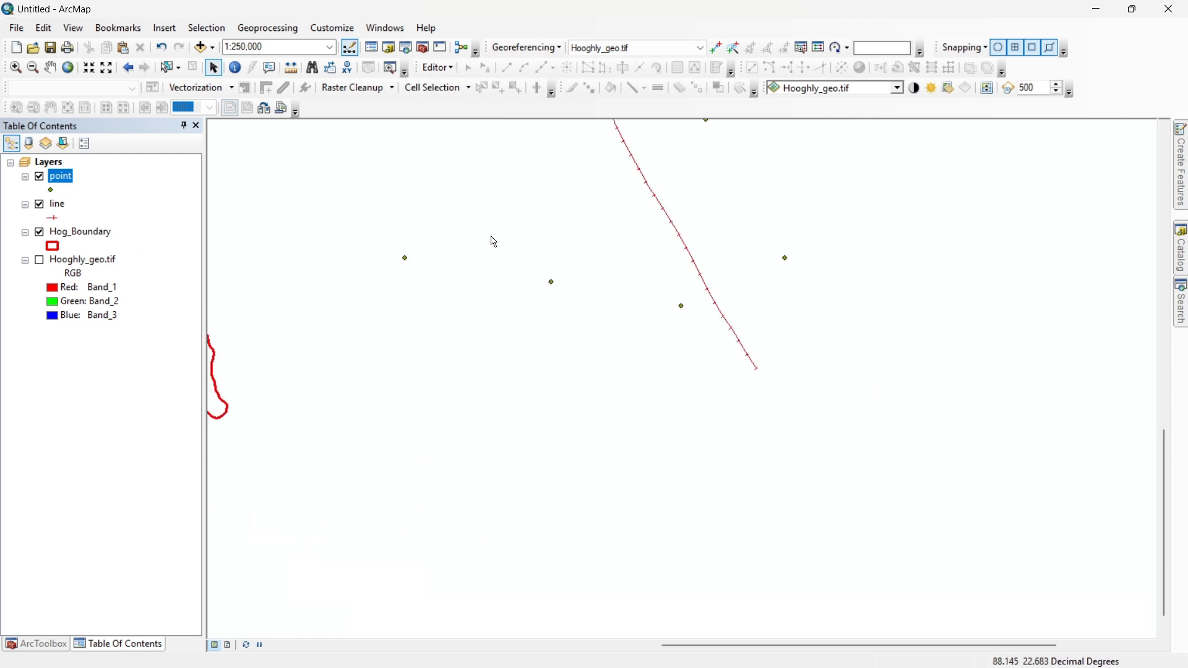
pyautogui.moveTo(494, 242); pyautogui.dragTo(808, 238)
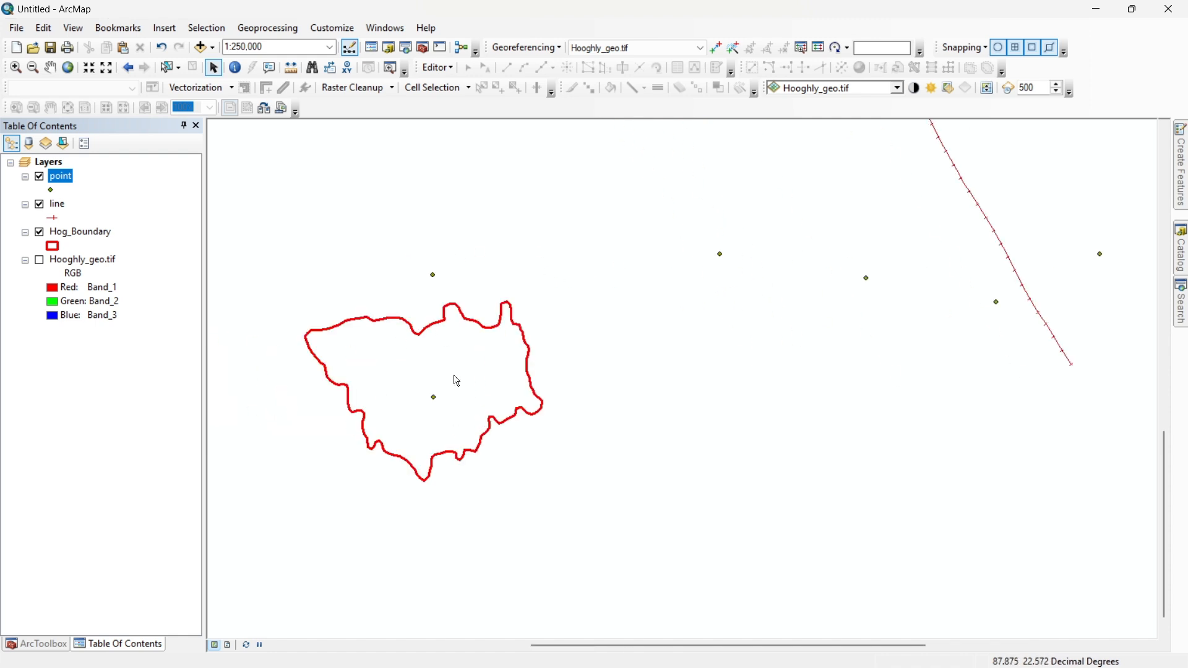